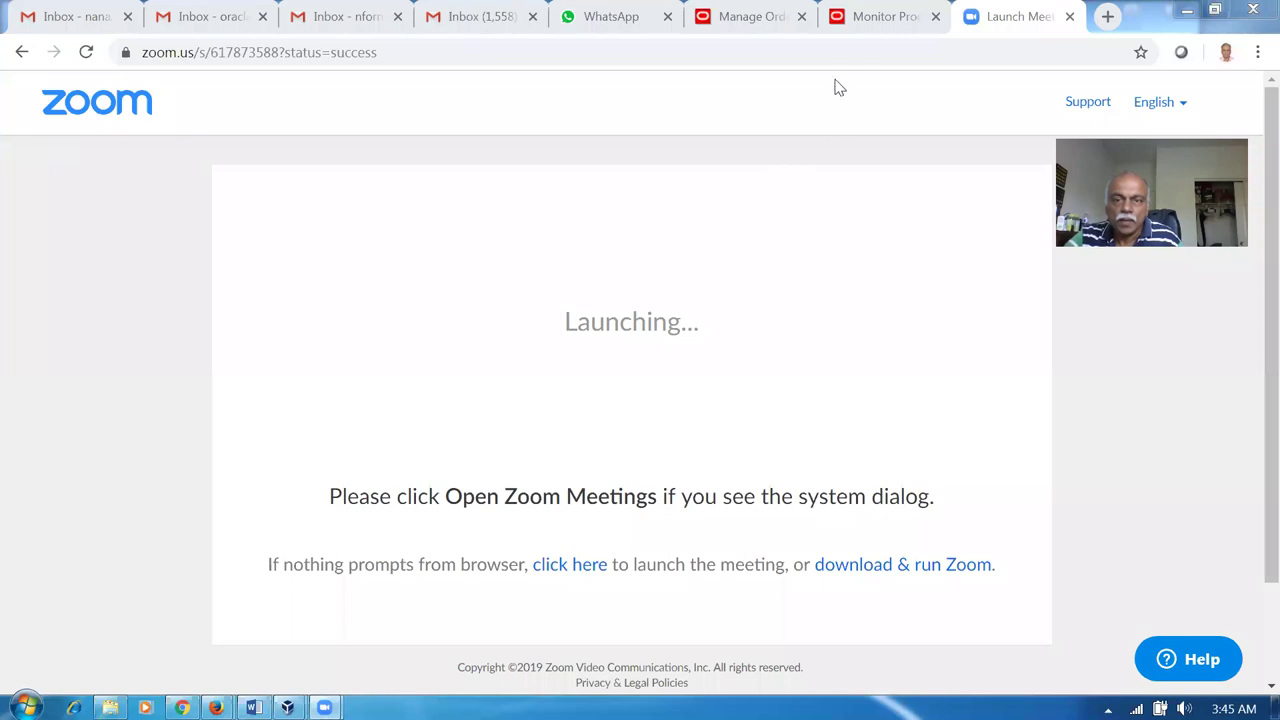
# Go to Product Information Management from the home page and start creating an item.
pyautogui.click(898, 20)
pyautogui.click(765, 30)
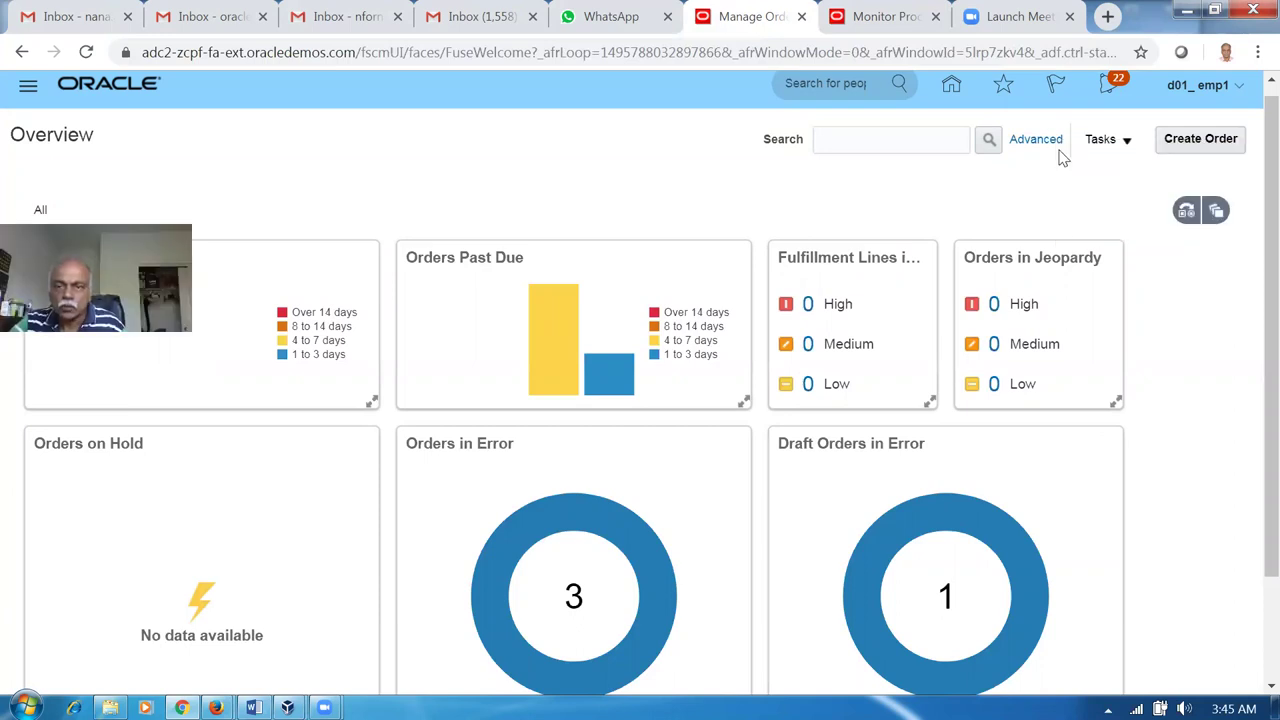
pyautogui.click(951, 83)
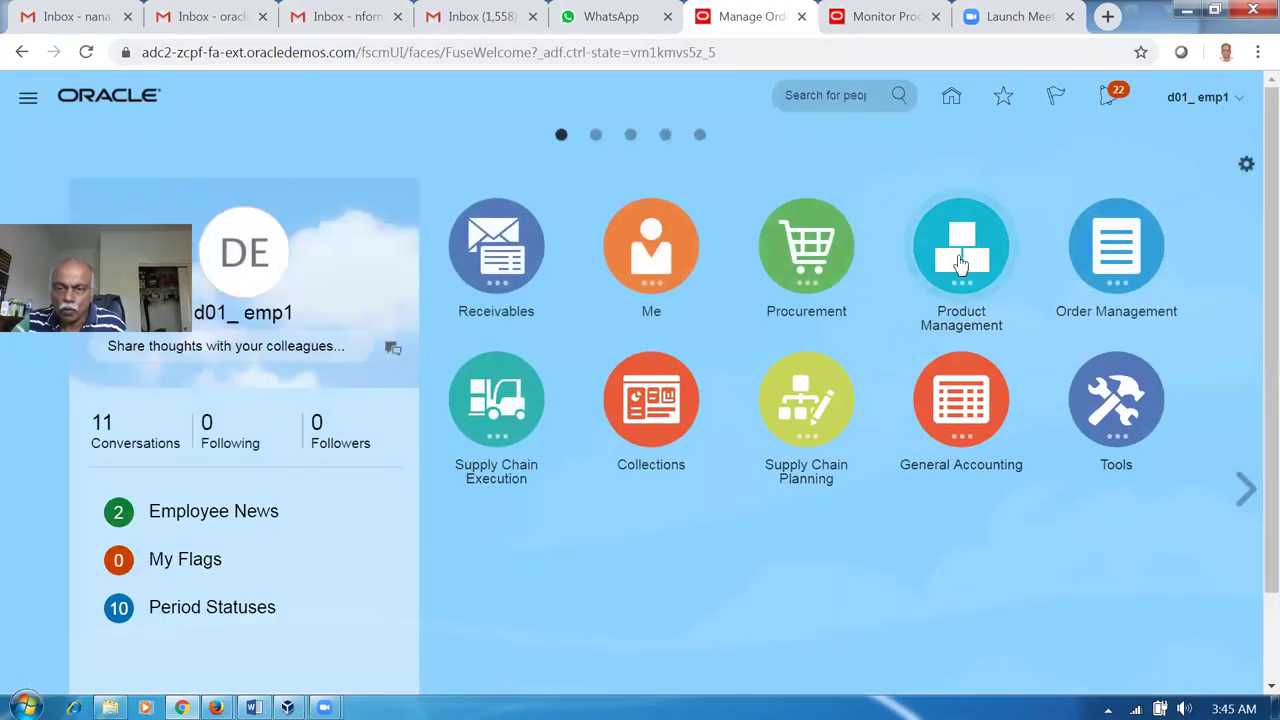
pyautogui.click(958, 262)
pyautogui.click(1022, 372)
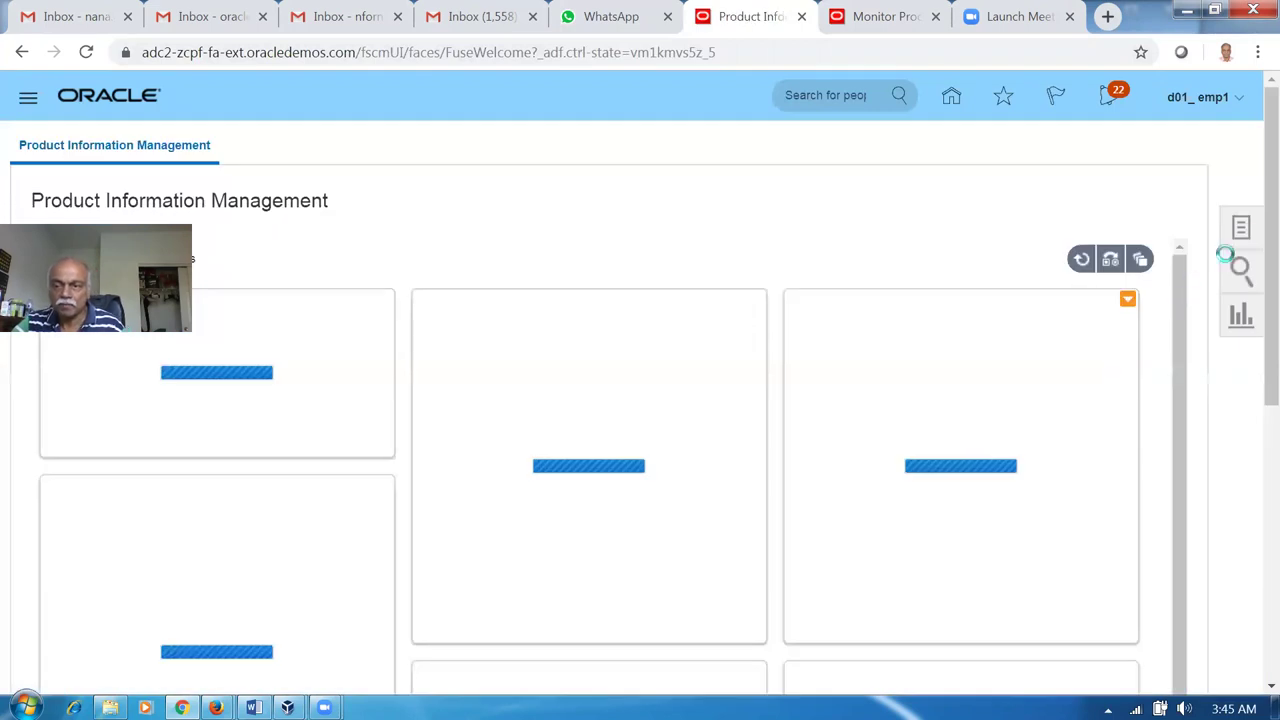
pyautogui.click(1240, 230)
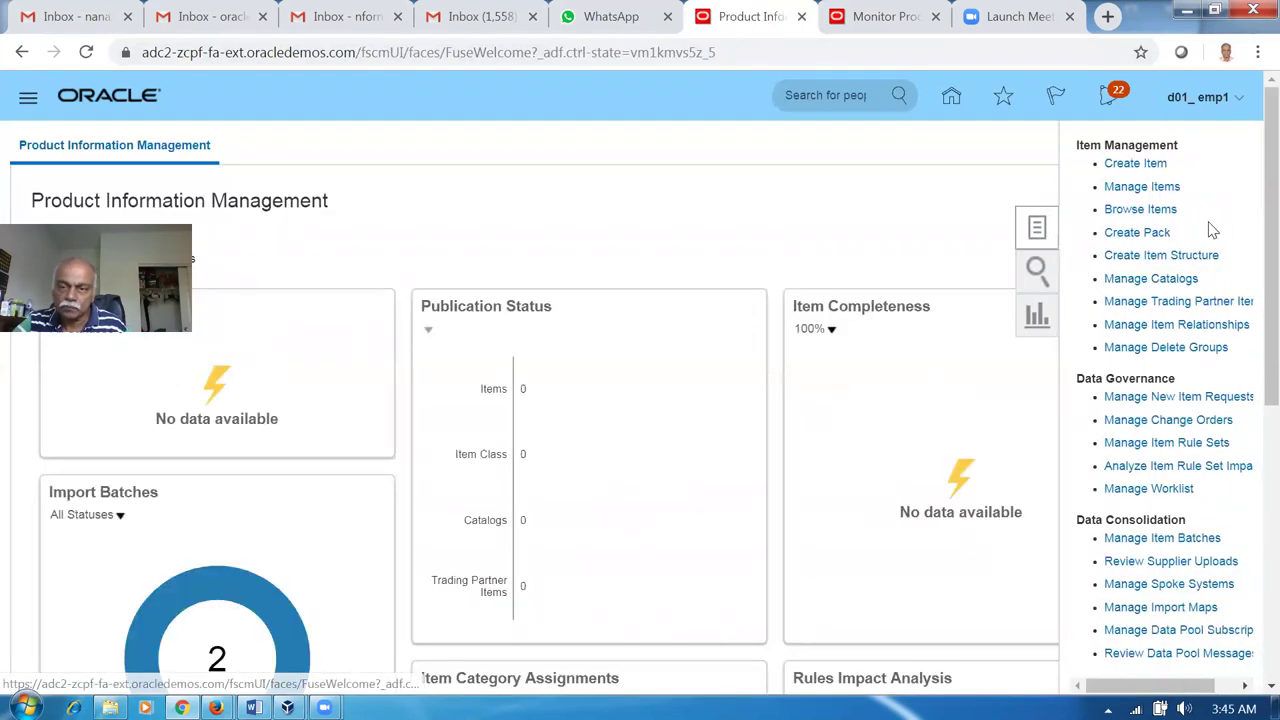
pyautogui.click(1135, 163)
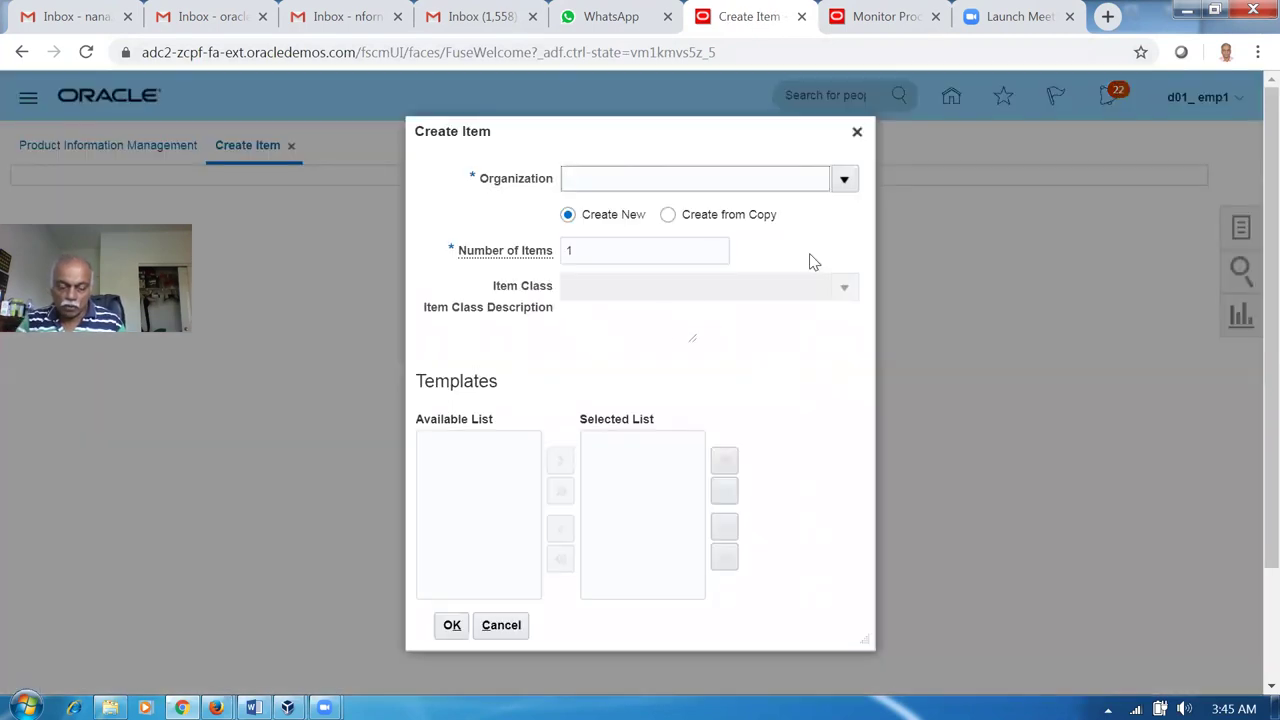
# Create one new item in organization D010 with Root Item Class as its item class, keeping the Purchased Item template.
pyautogui.write('d01')
pyautogui.click(654, 226)
pyautogui.click(627, 285)
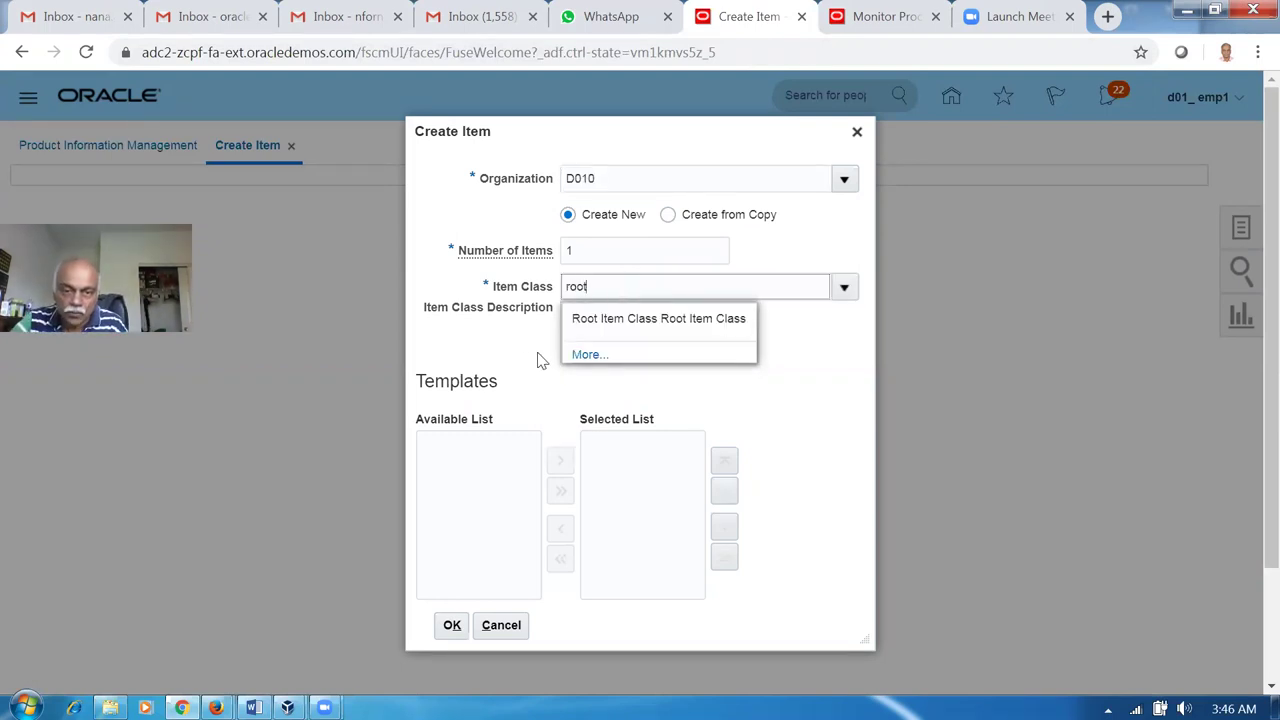
pyautogui.click(568, 321)
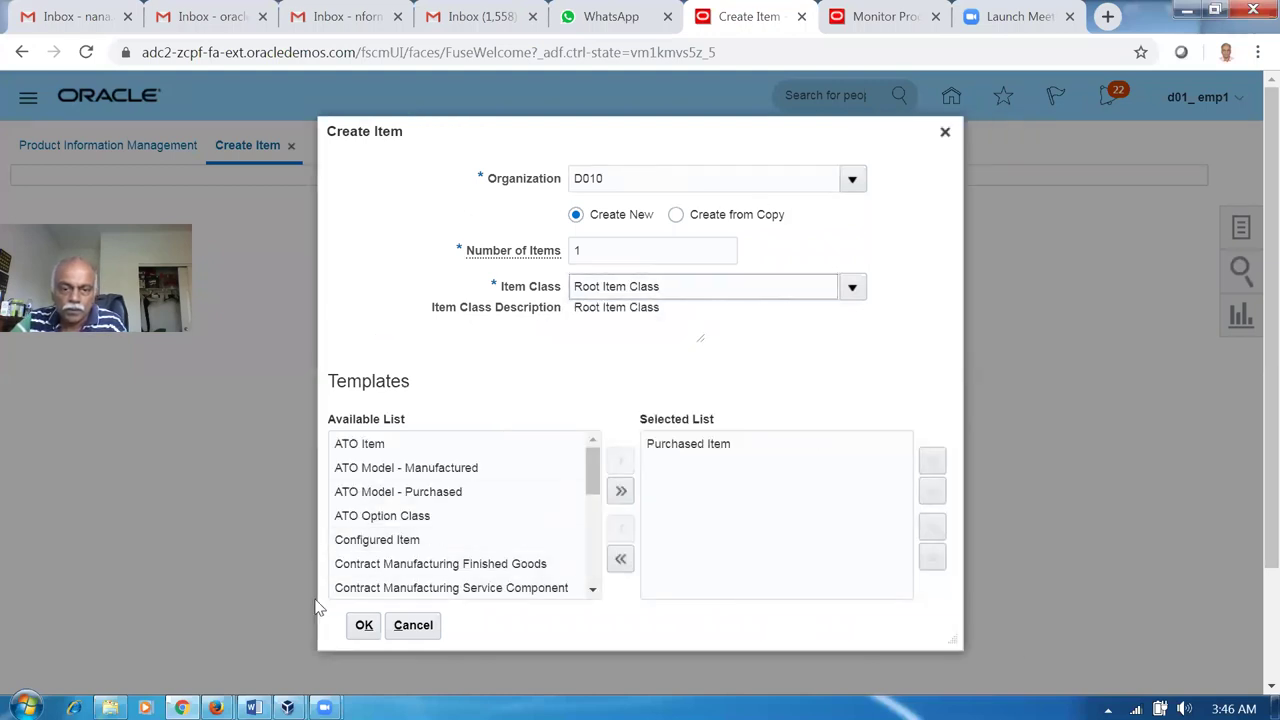
pyautogui.click(362, 633)
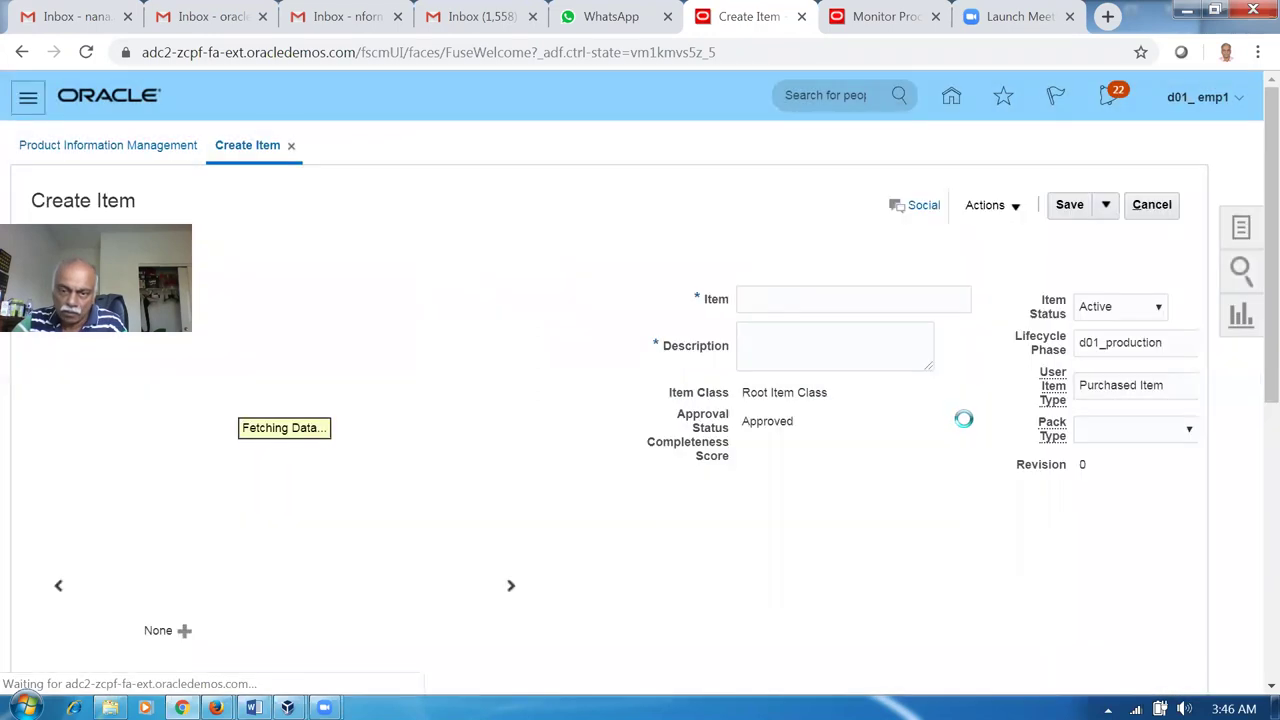
# Name the item d01_real_time_update and describe it as "real time supply update".
pyautogui.click(838, 299)
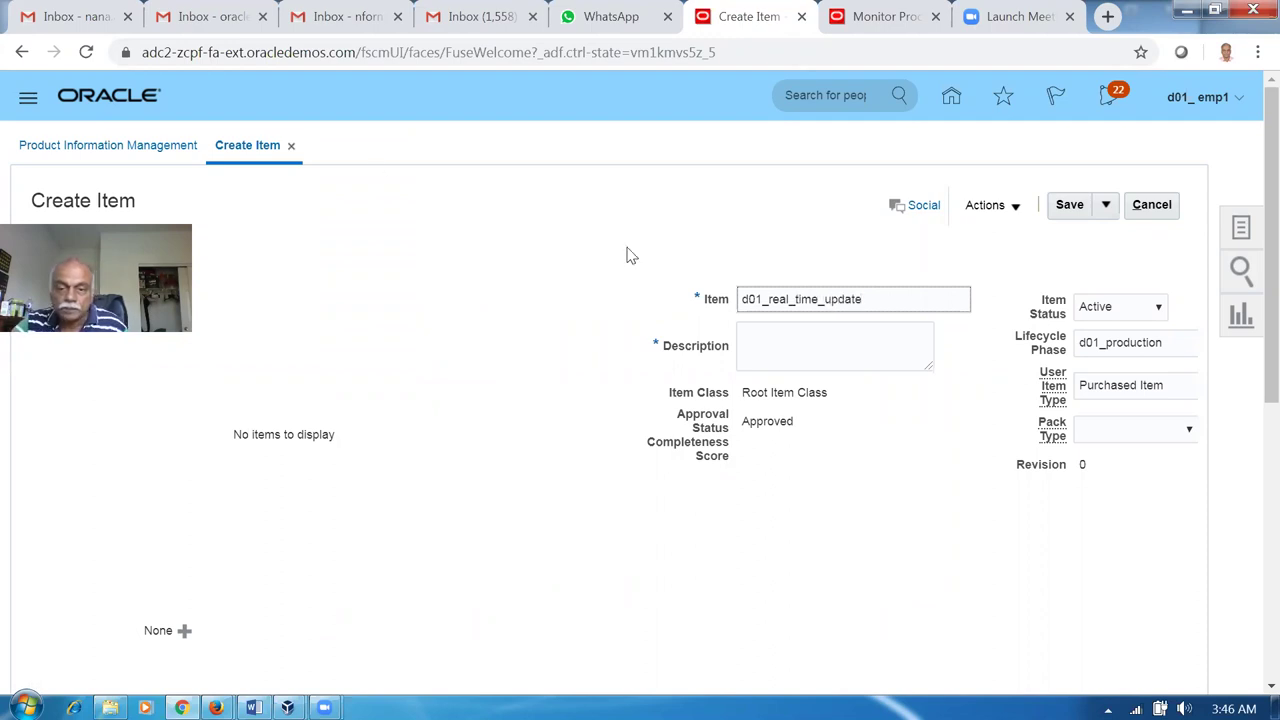
pyautogui.click(749, 352)
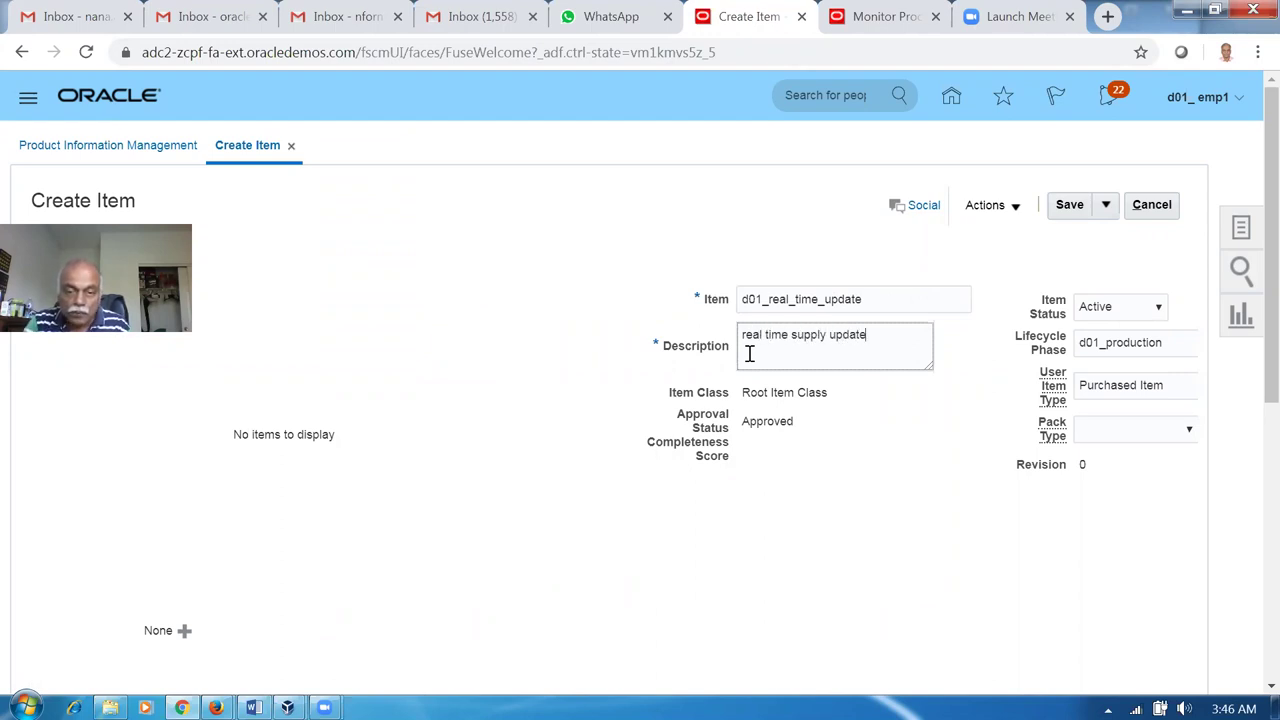
# Associate the item with organization D011 (d01_child_org_1), found by searching organizations for d01.
pyautogui.scroll(-1, 476, 480)
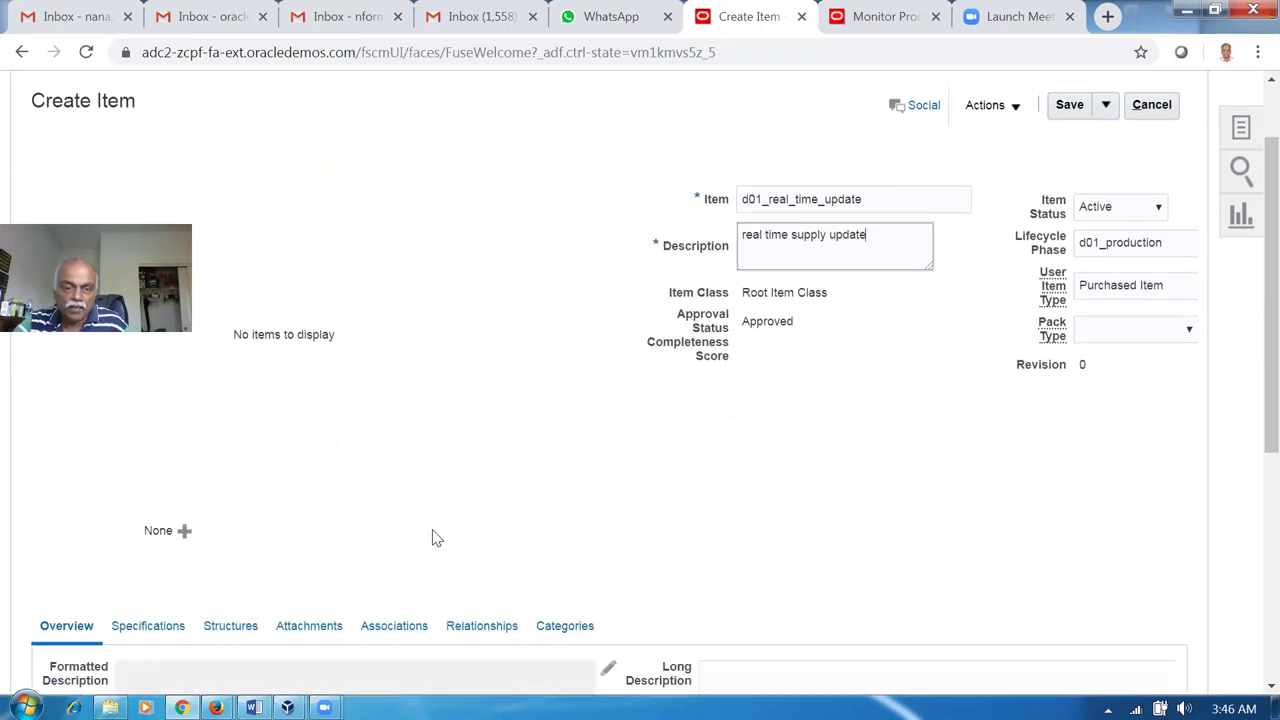
pyautogui.click(374, 628)
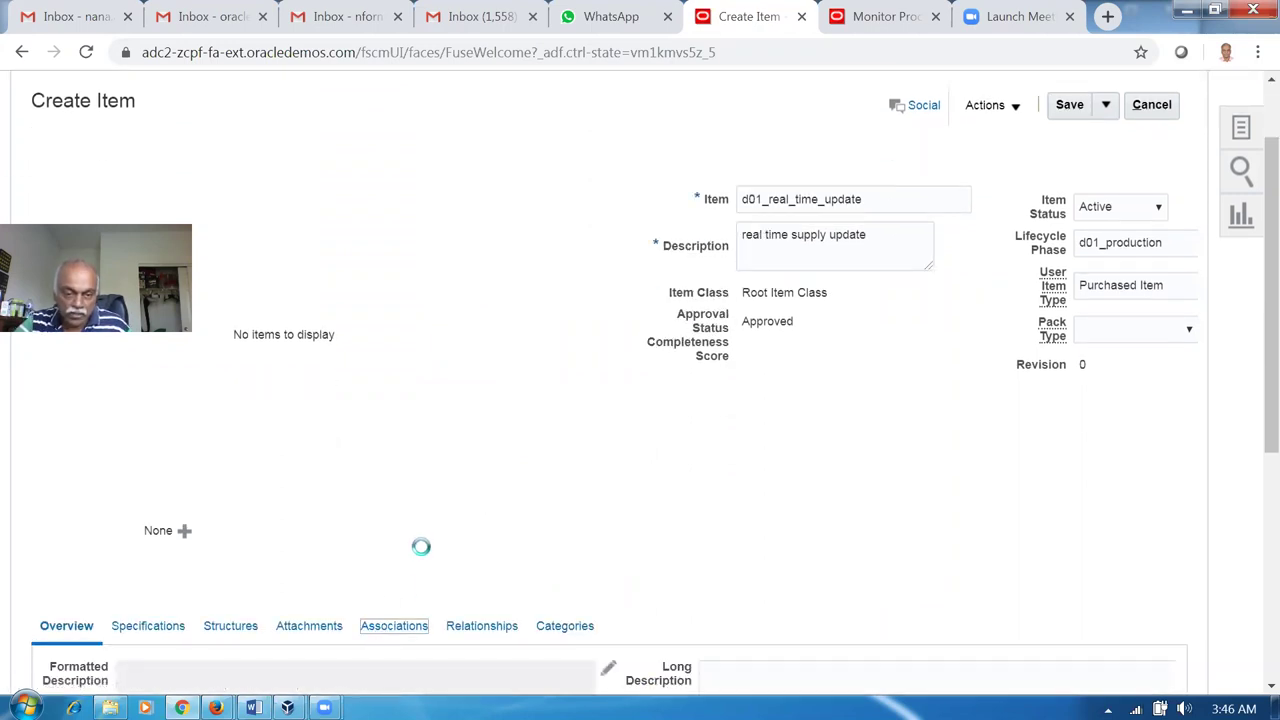
pyautogui.scroll(-2, 421, 546)
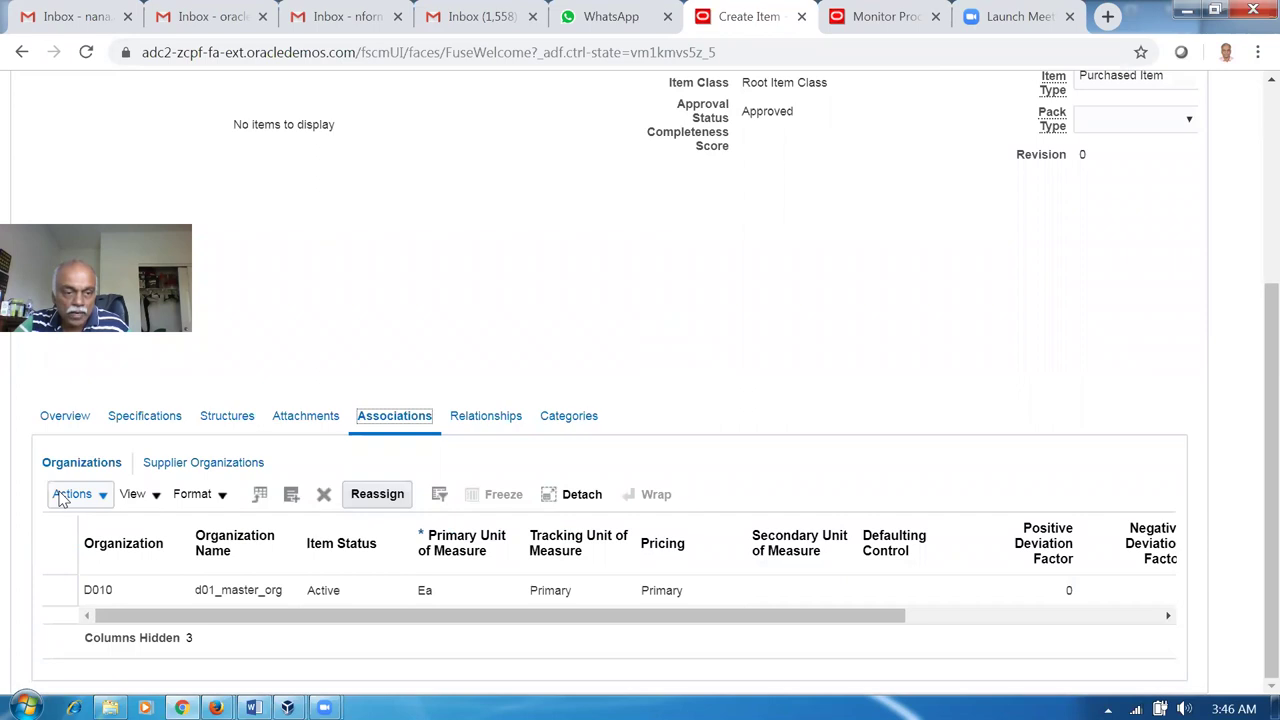
pyautogui.click(60, 495)
pyautogui.click(105, 558)
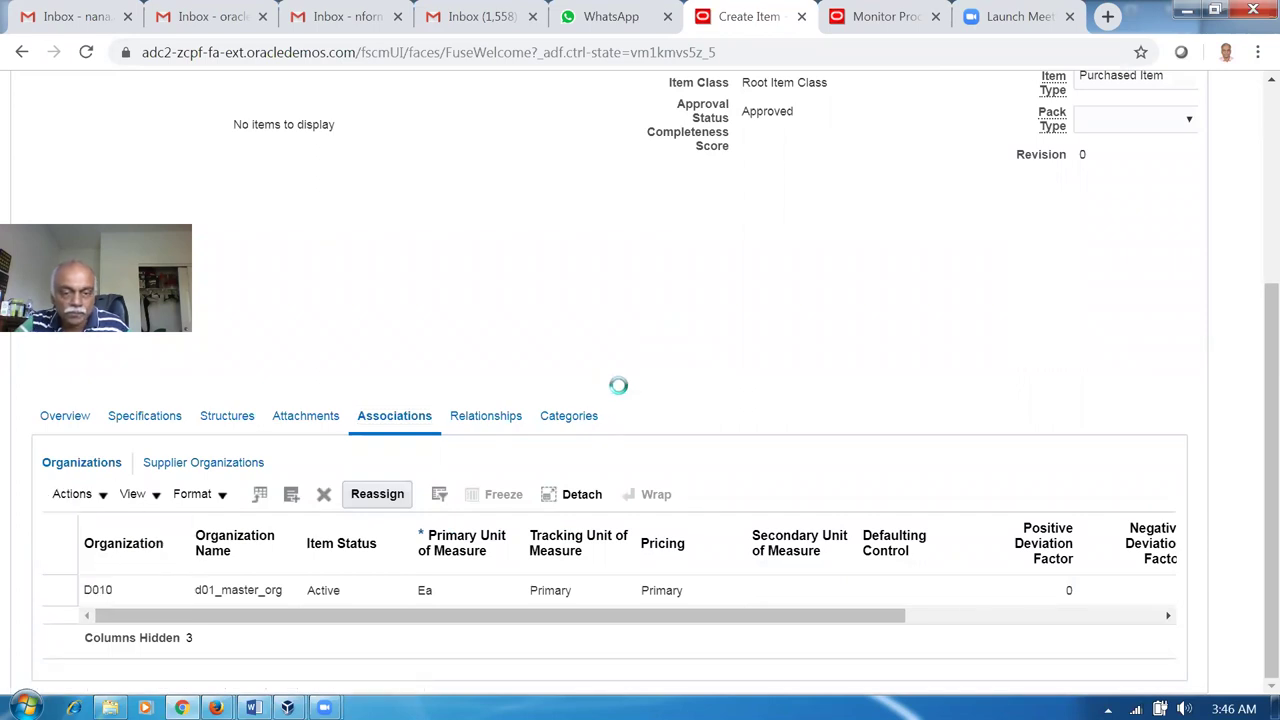
pyautogui.click(700, 341)
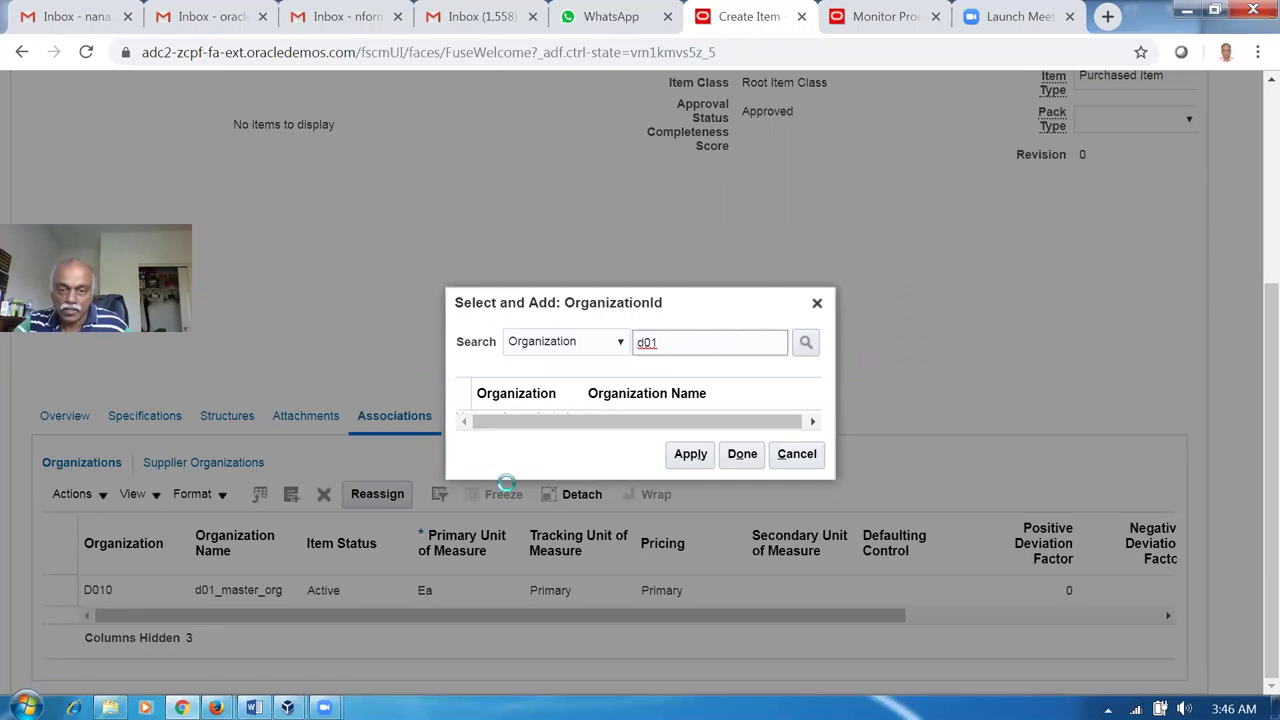
pyautogui.click(674, 408)
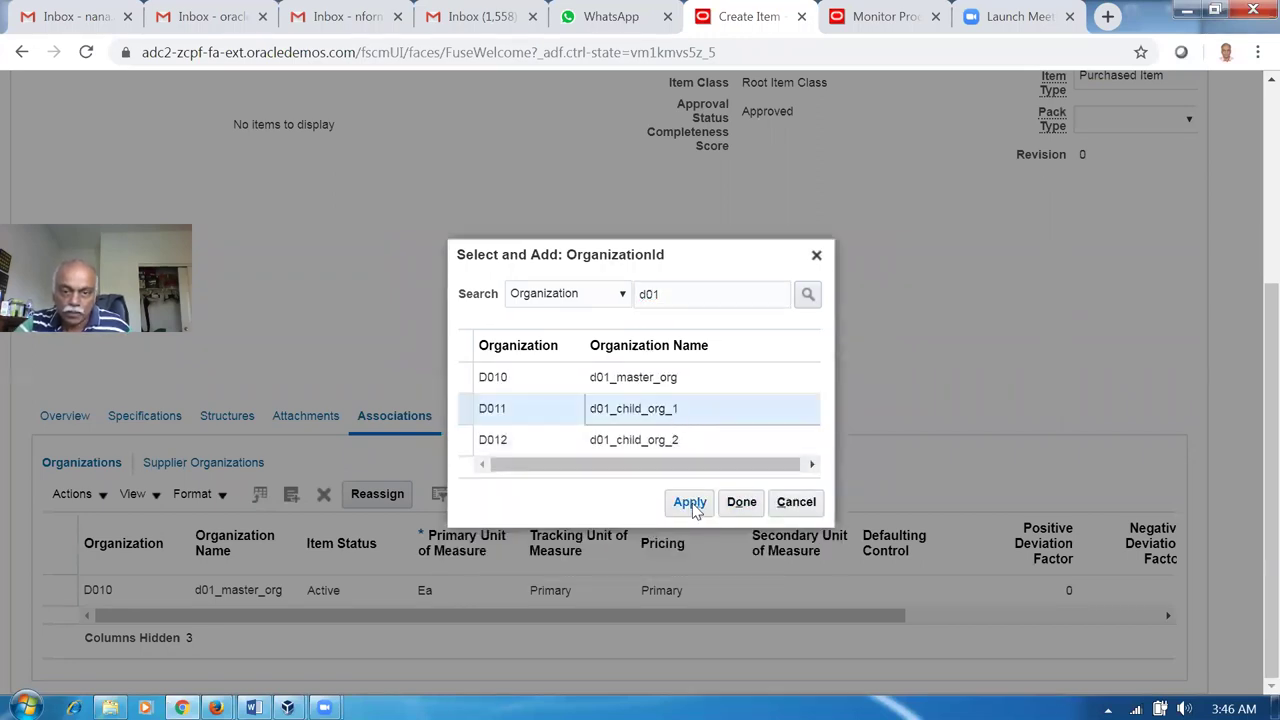
pyautogui.click(690, 502)
pyautogui.click(741, 502)
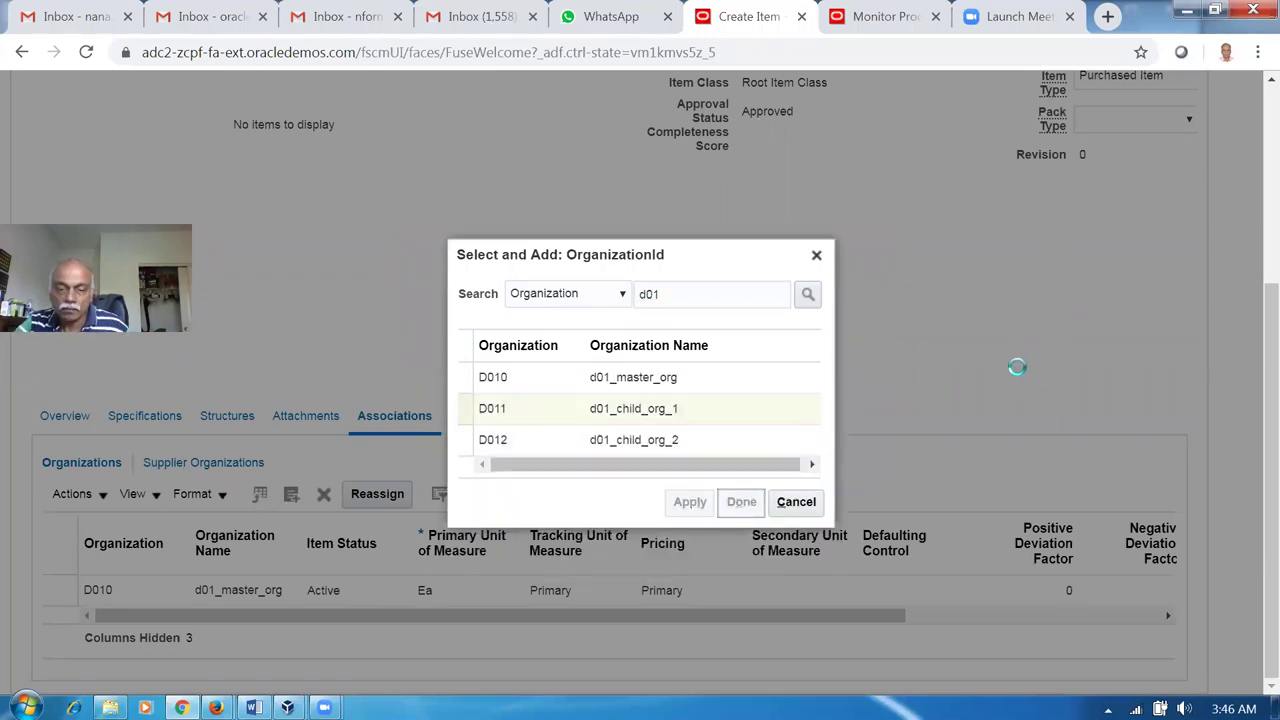
# Save and close the new item.
pyautogui.scroll(2, 1006, 403)
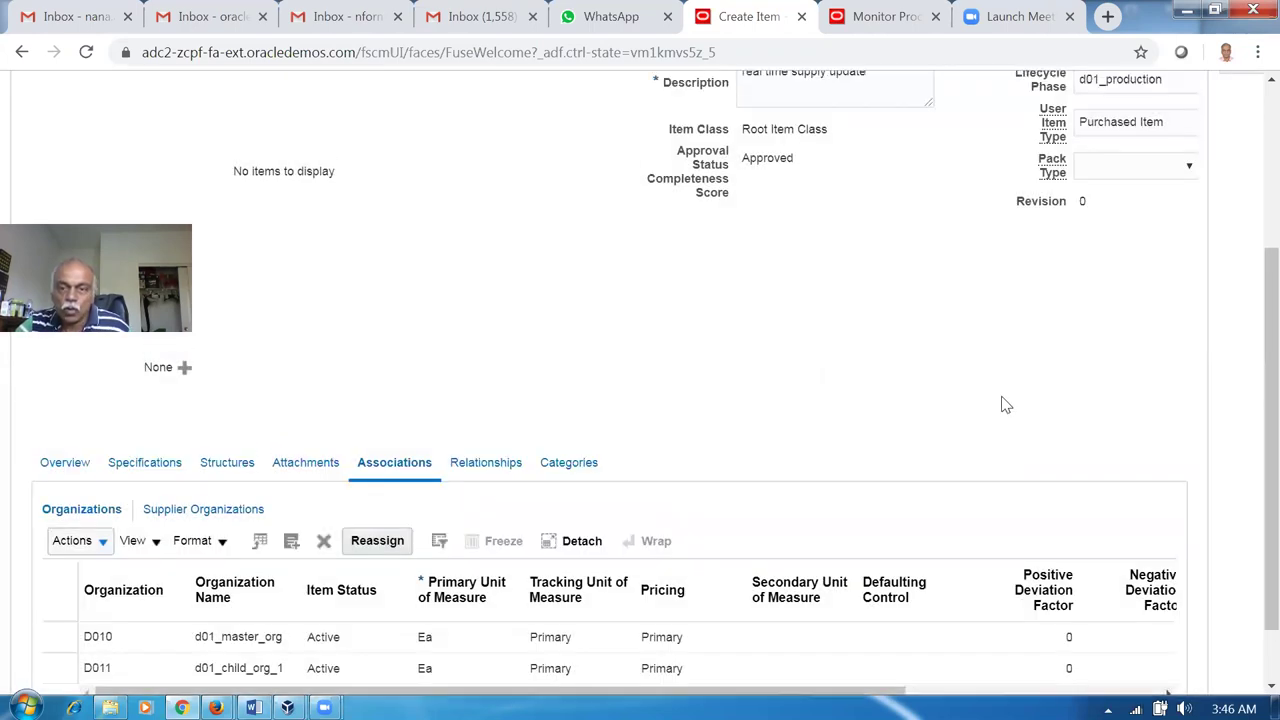
pyautogui.click(1107, 127)
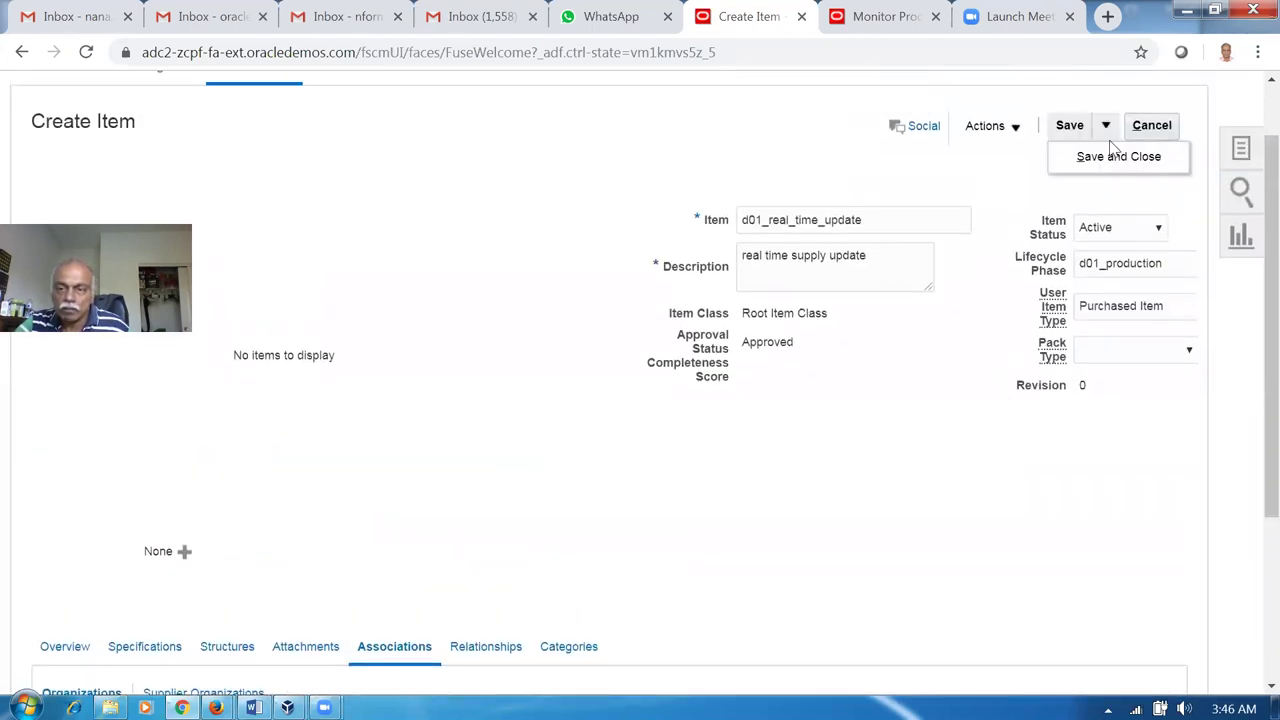
pyautogui.click(1108, 157)
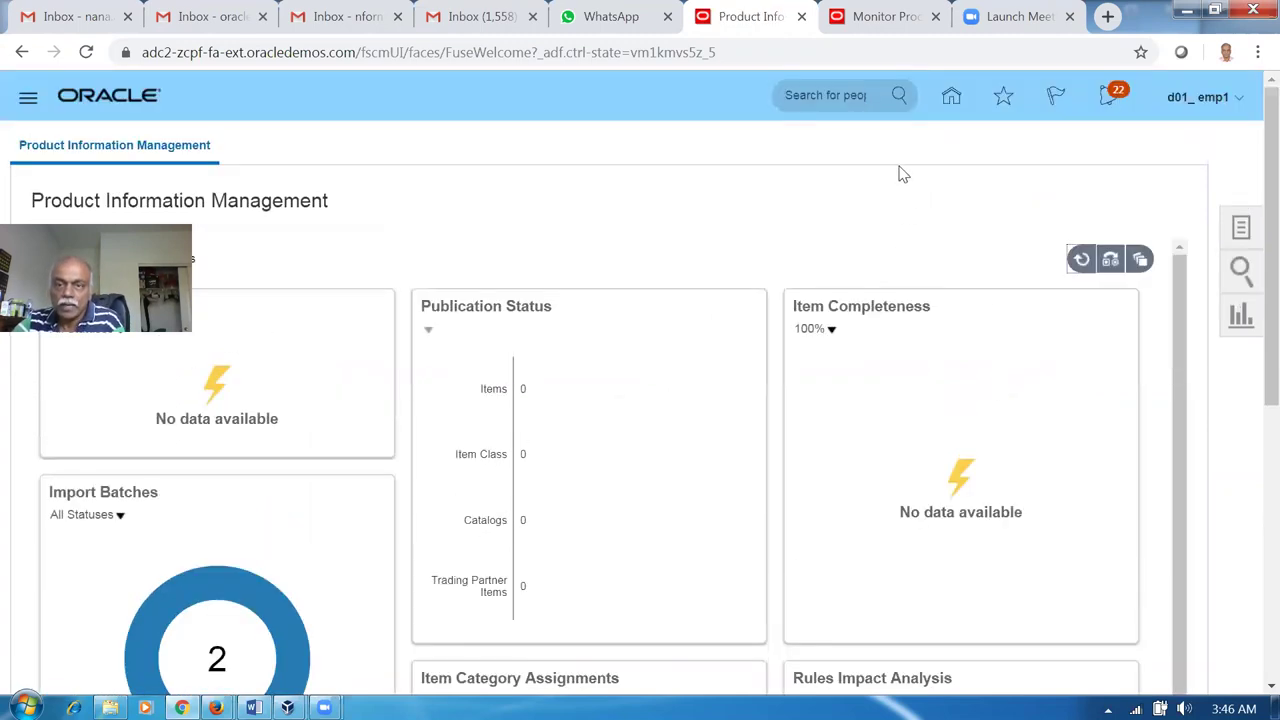
# Go to Inventory Management and start a miscellaneous transaction for organization D011.
pyautogui.click(951, 96)
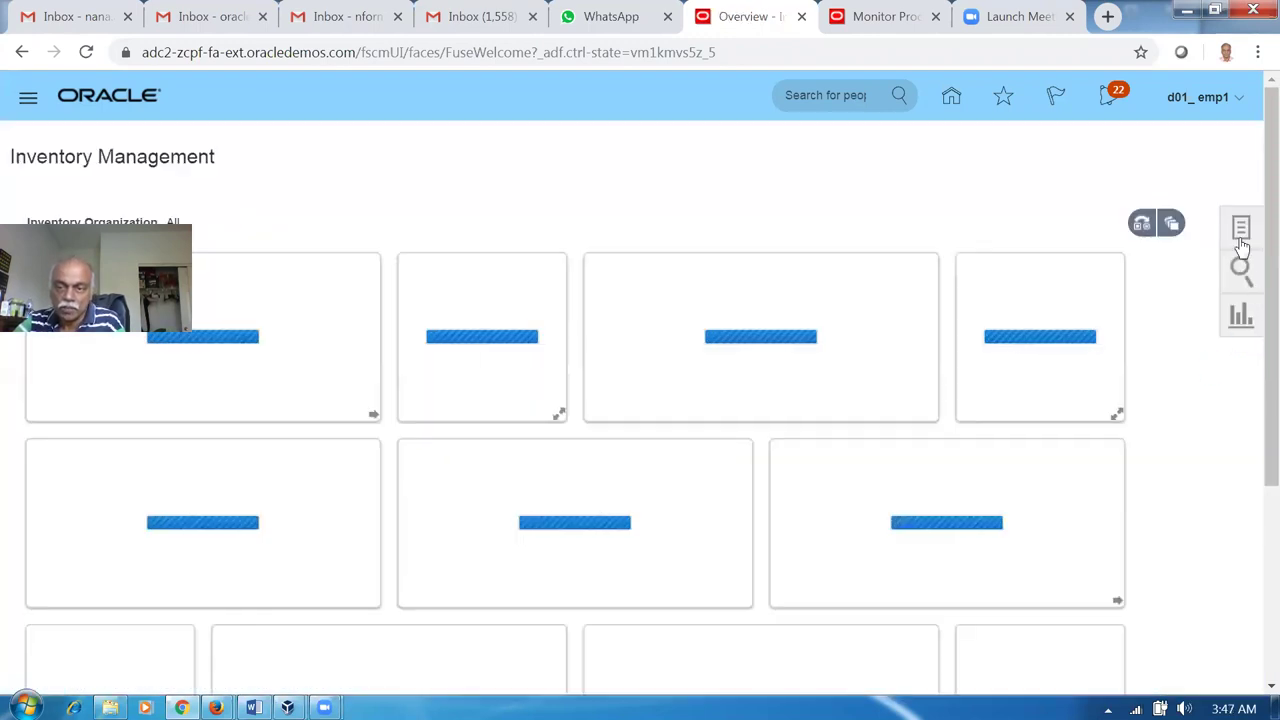
pyautogui.click(1241, 229)
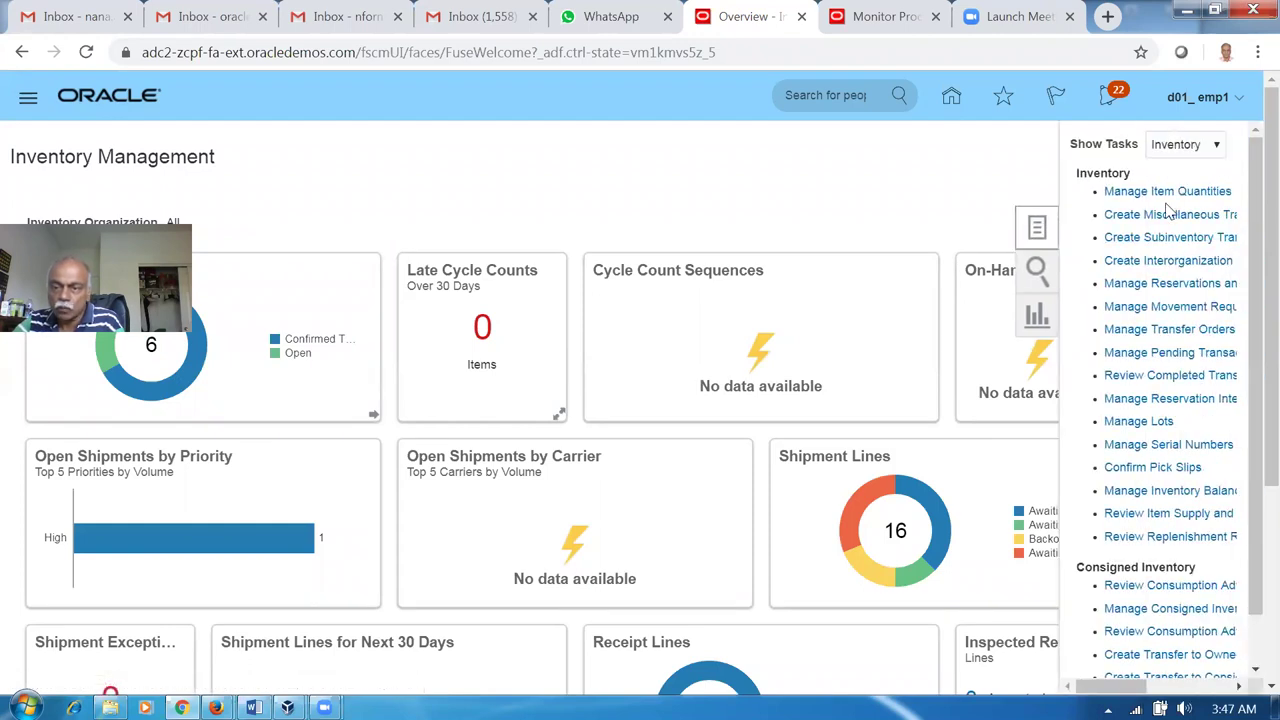
pyautogui.click(1105, 222)
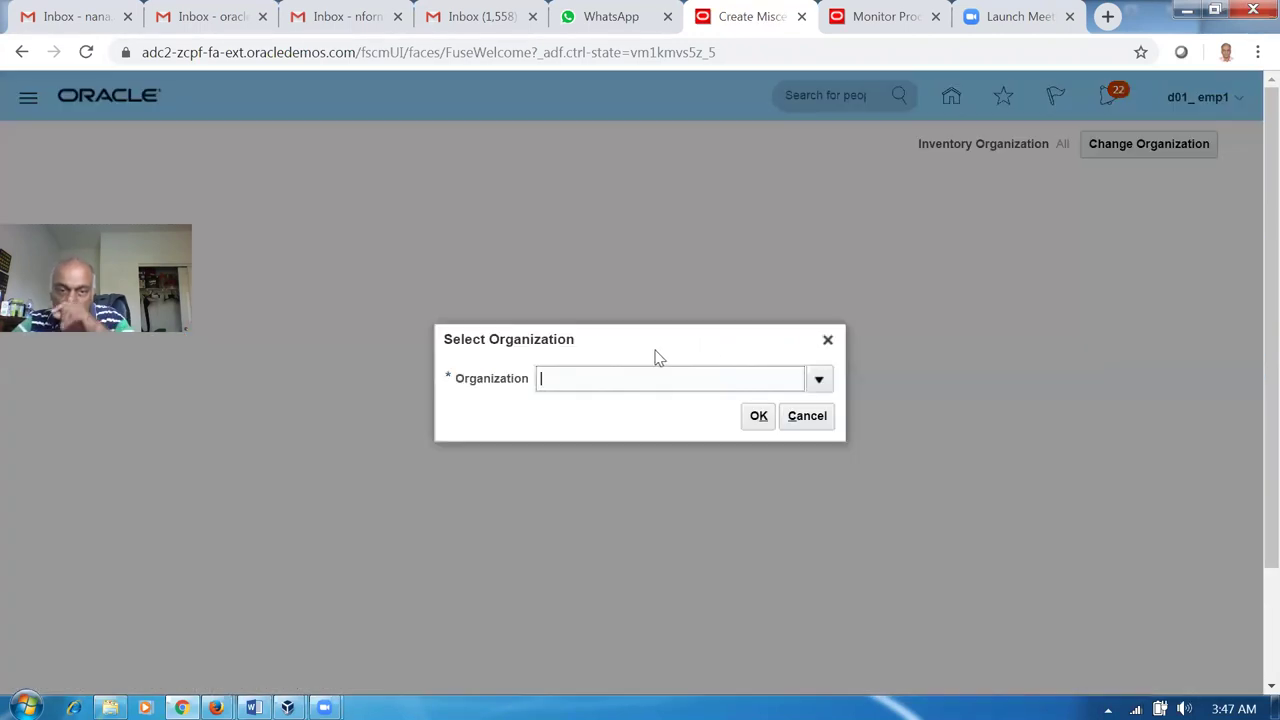
pyautogui.press('Tab')
pyautogui.click(756, 418)
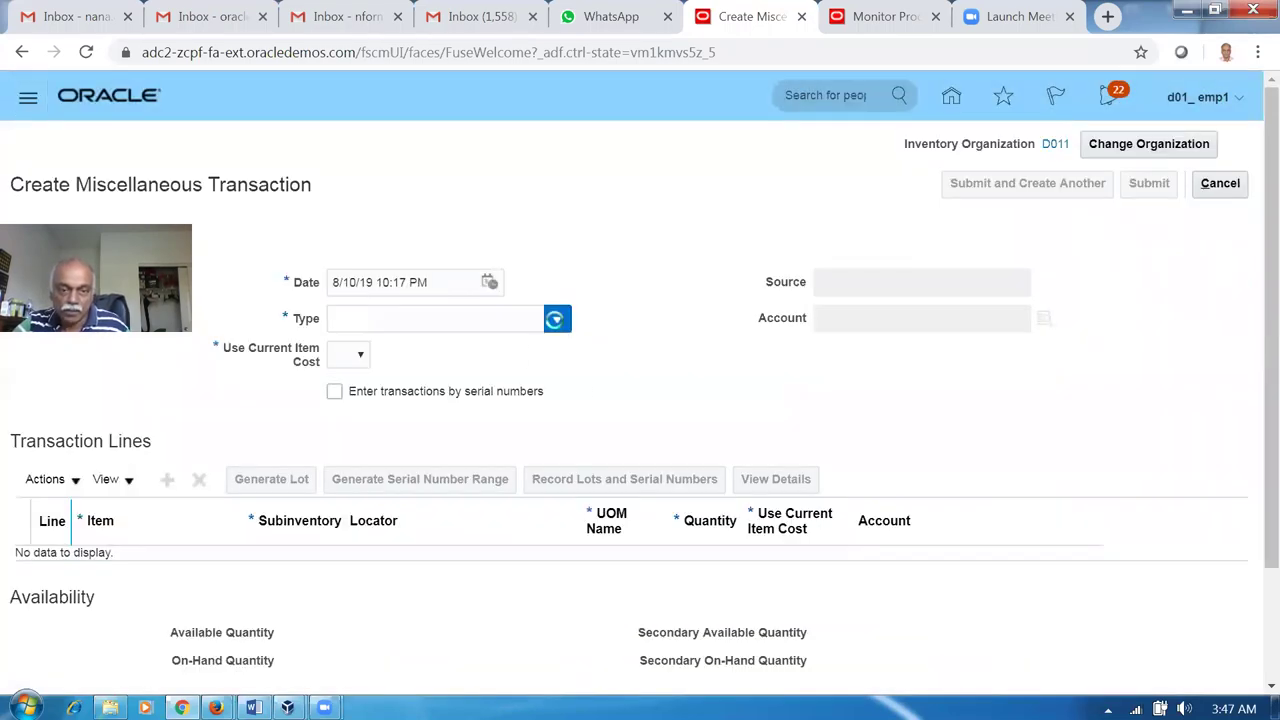
# Set the transaction type to Miscellaneous Receipt, enter the ledger account, and set Use Current Item Cost to Yes.
pyautogui.click(557, 319)
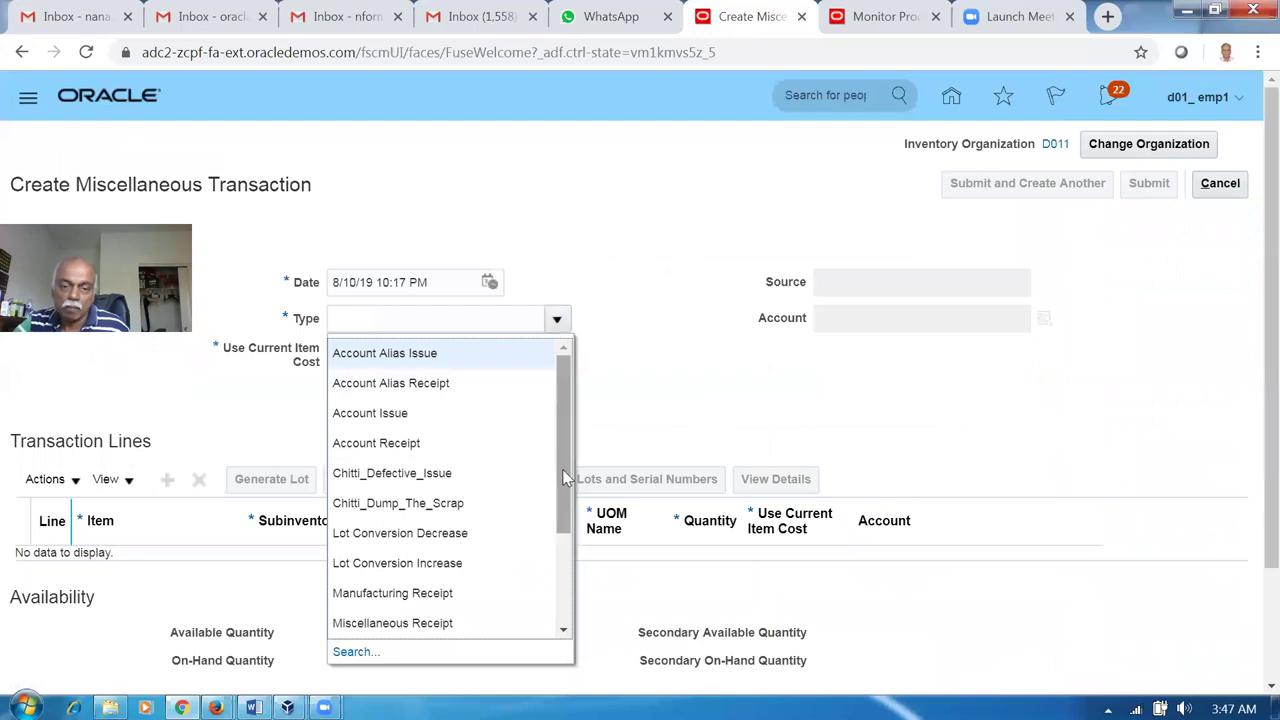
pyautogui.moveTo(563, 470); pyautogui.dragTo(586, 572)
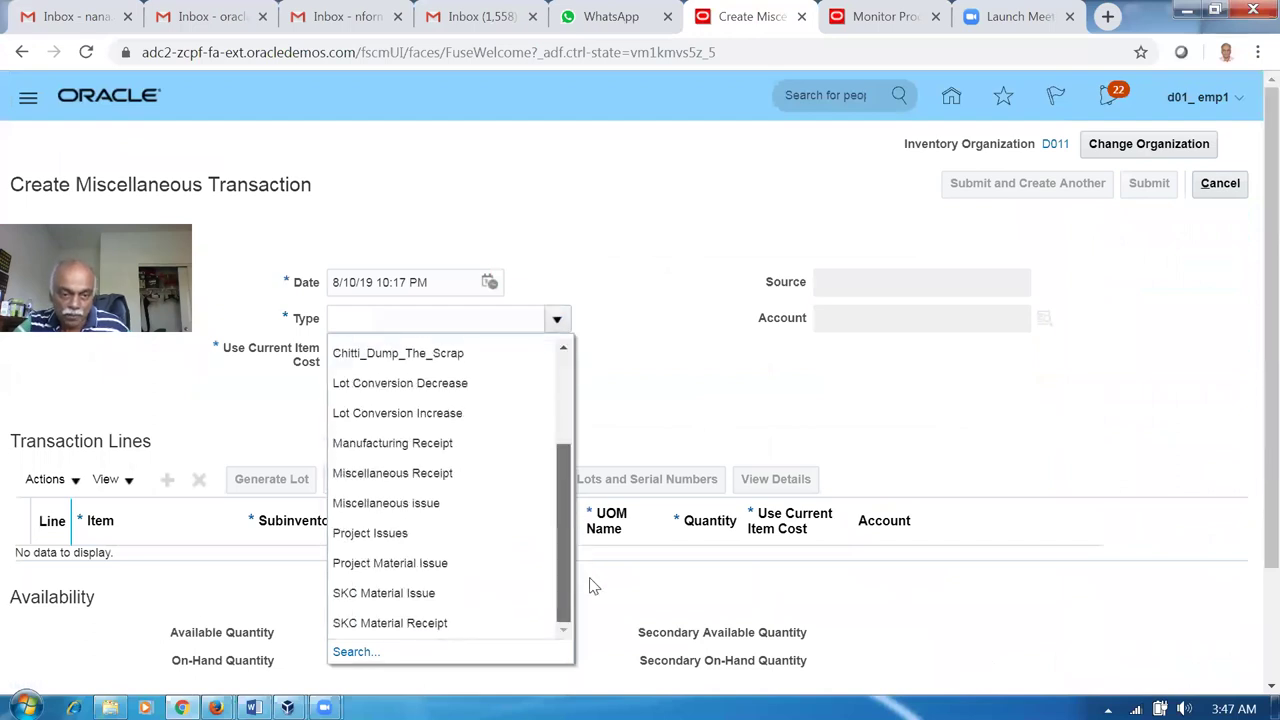
pyautogui.click(432, 483)
pyautogui.click(884, 322)
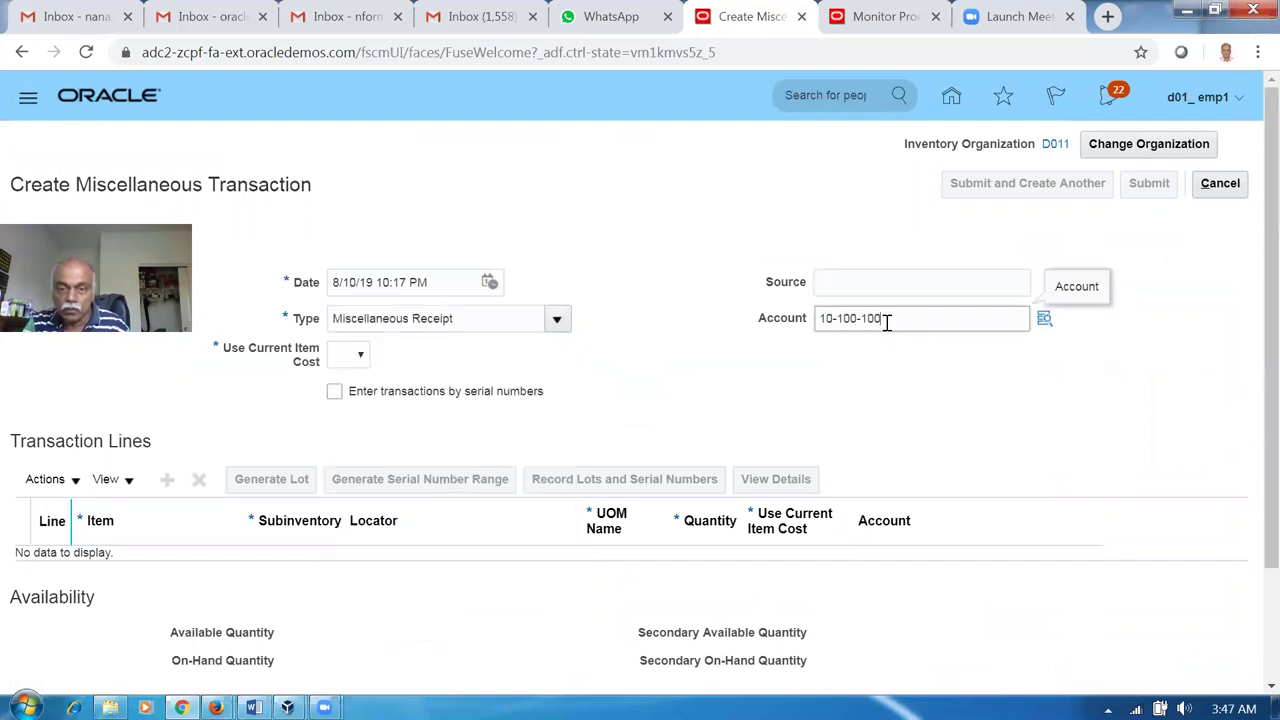
pyautogui.click(362, 354)
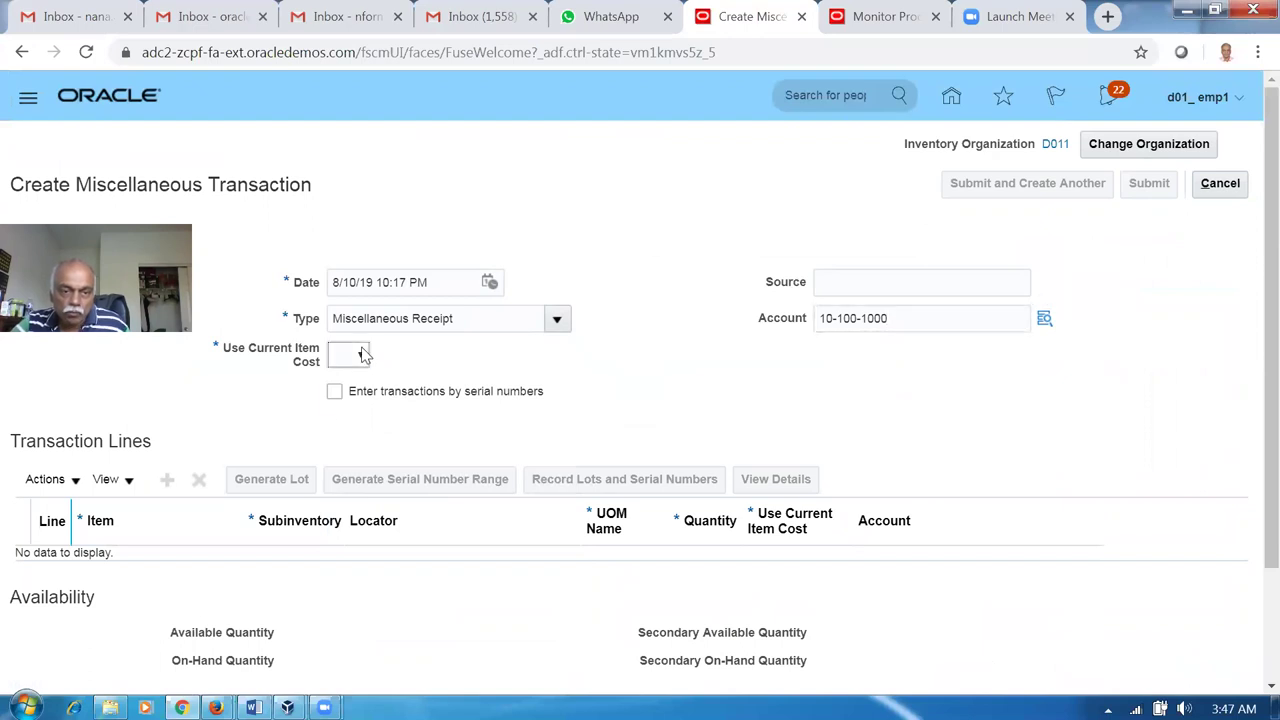
pyautogui.click(350, 404)
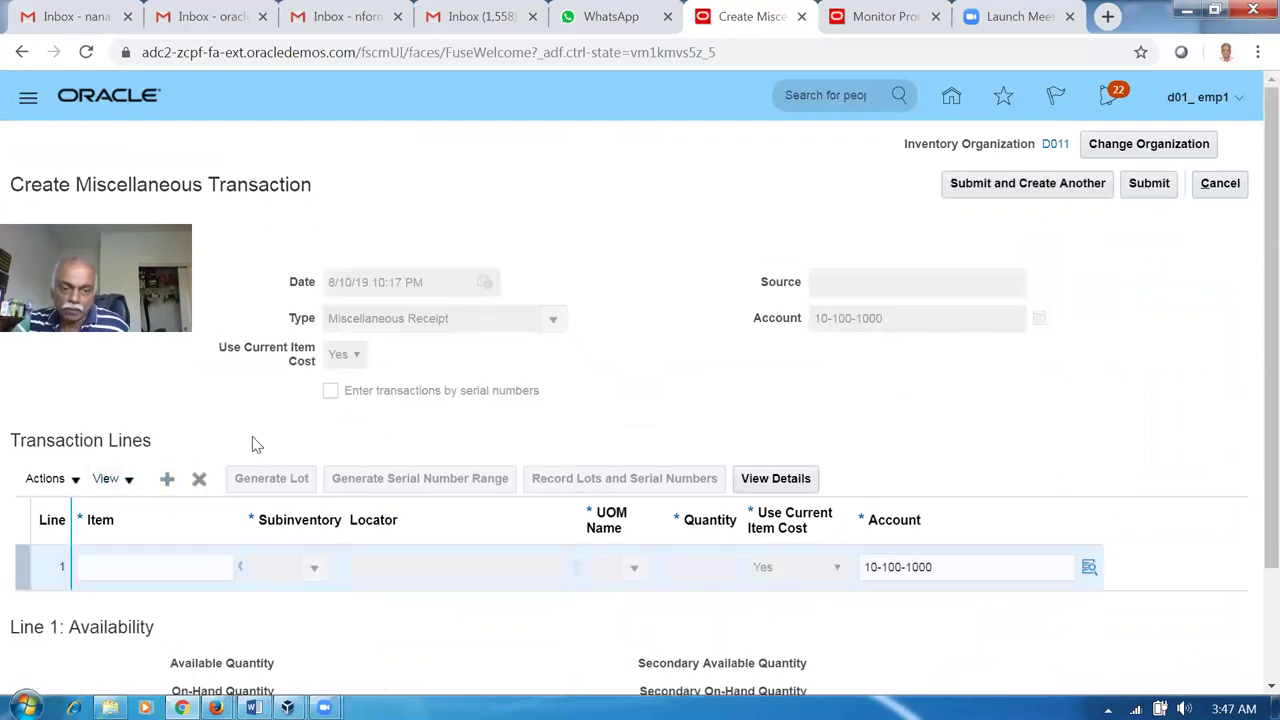
# Fill in a transaction line for item d01_real_time_update with subinventory d011_FGS and quantity 1,000.
pyautogui.click(167, 567)
pyautogui.write('d01_re')
pyautogui.press('Tab')
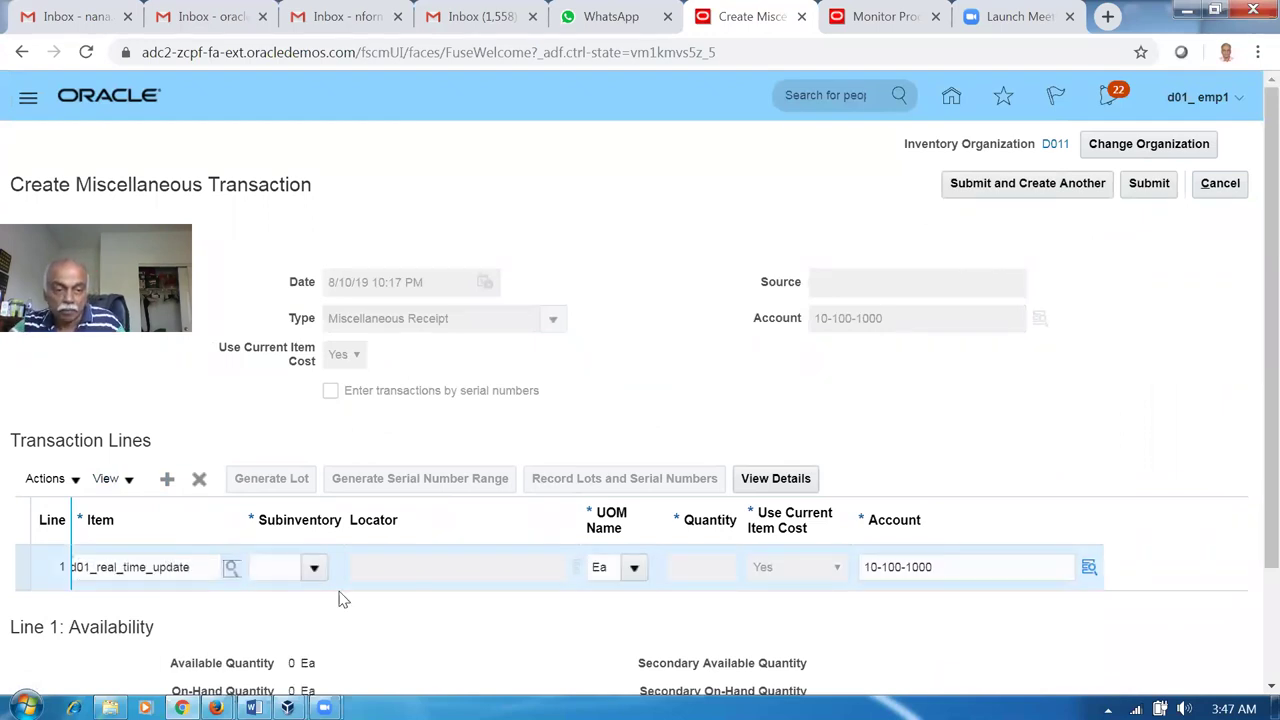
pyautogui.click(316, 567)
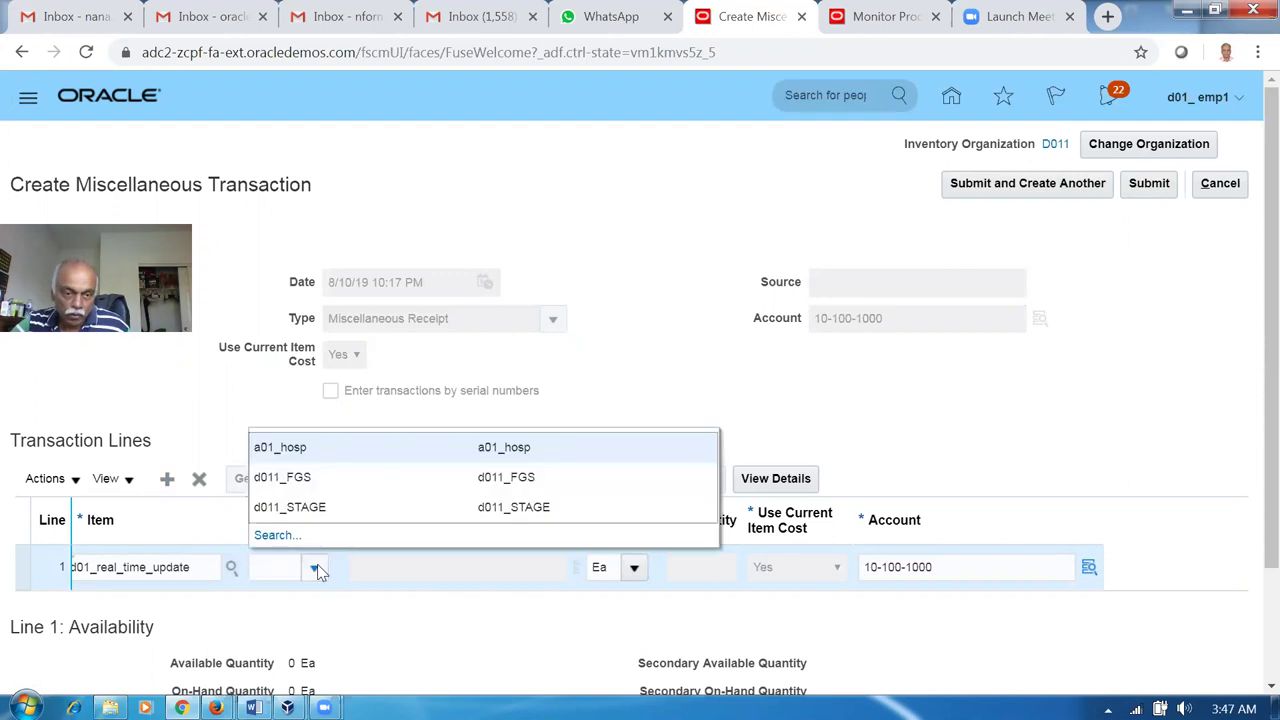
pyautogui.click(316, 486)
pyautogui.click(686, 573)
pyautogui.write('1,000')
# Submit the miscellaneous receipt and dismiss the confirmation.
pyautogui.click(1205, 405)
pyautogui.click(1150, 184)
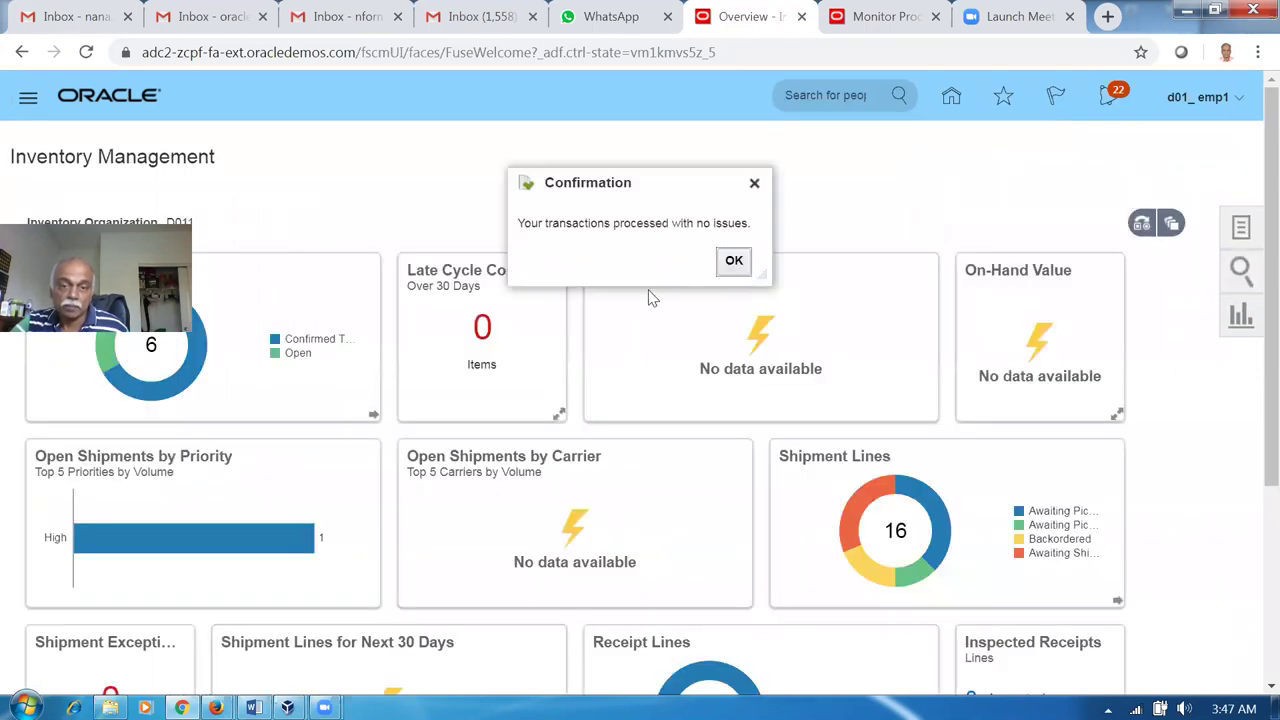
pyautogui.click(734, 260)
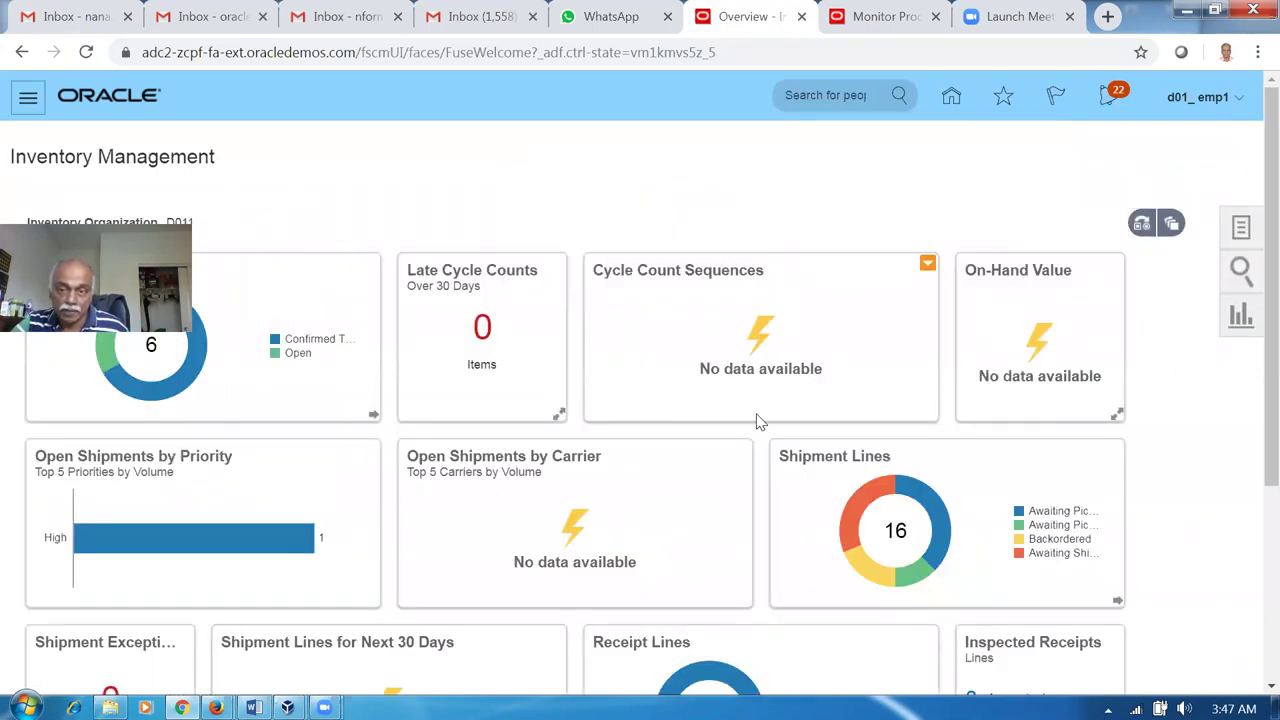
# Open Manage Item Quantities and search organization D011 for the item starting with d01_re.
pyautogui.click(1241, 229)
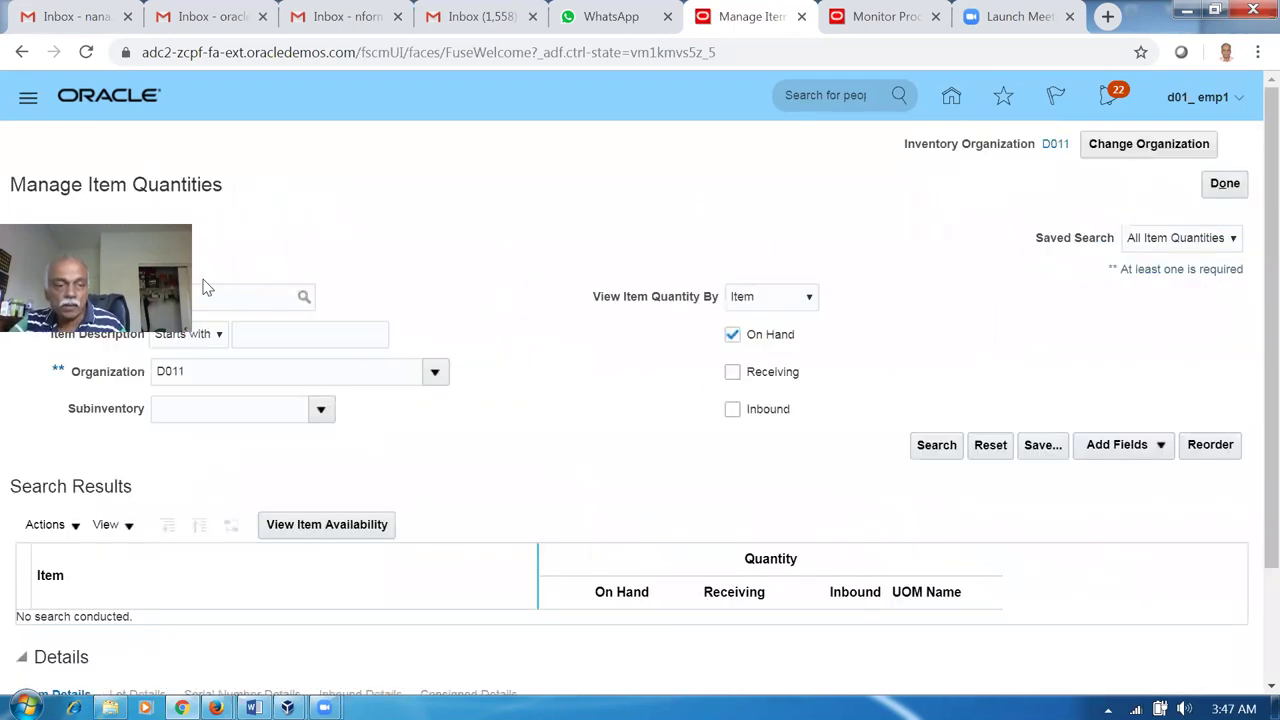
pyautogui.click(255, 288)
pyautogui.write('d01_re')
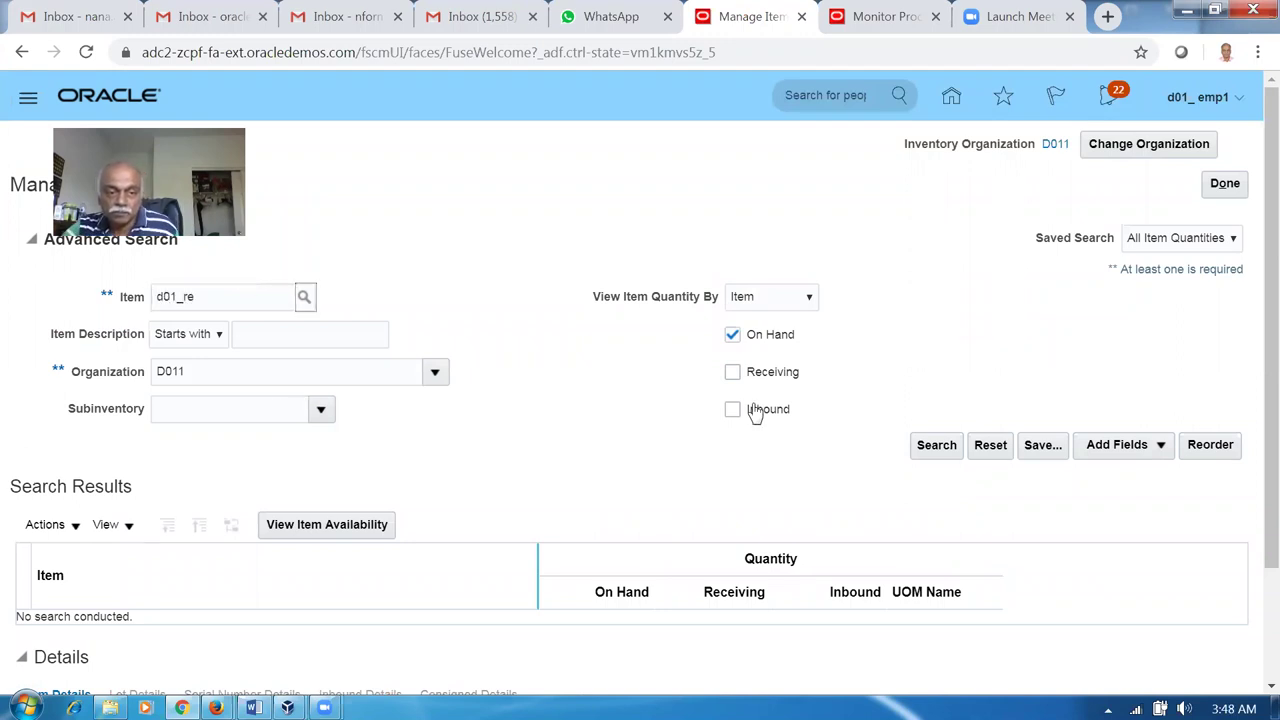
pyautogui.press('Tab')
pyautogui.click(932, 445)
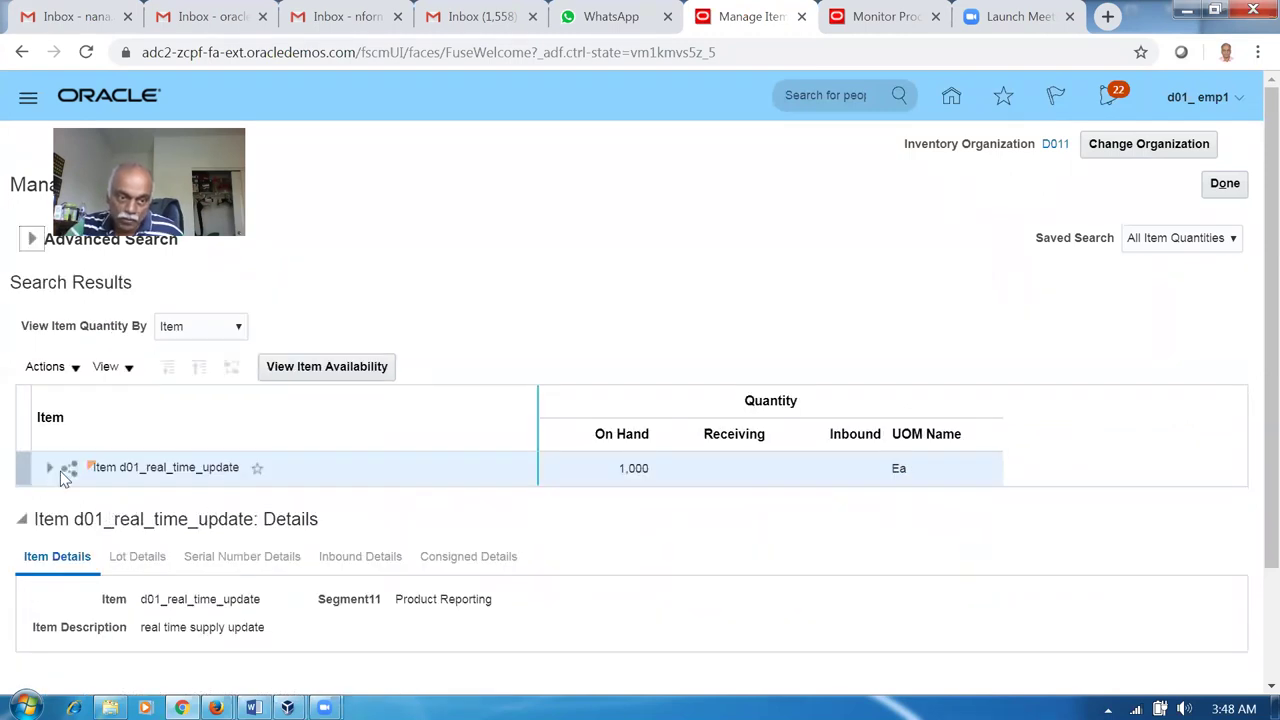
# Examine the item's on-hand quantity down to subinventory level, and return to the Inventory Management overview.
pyautogui.click(50, 468)
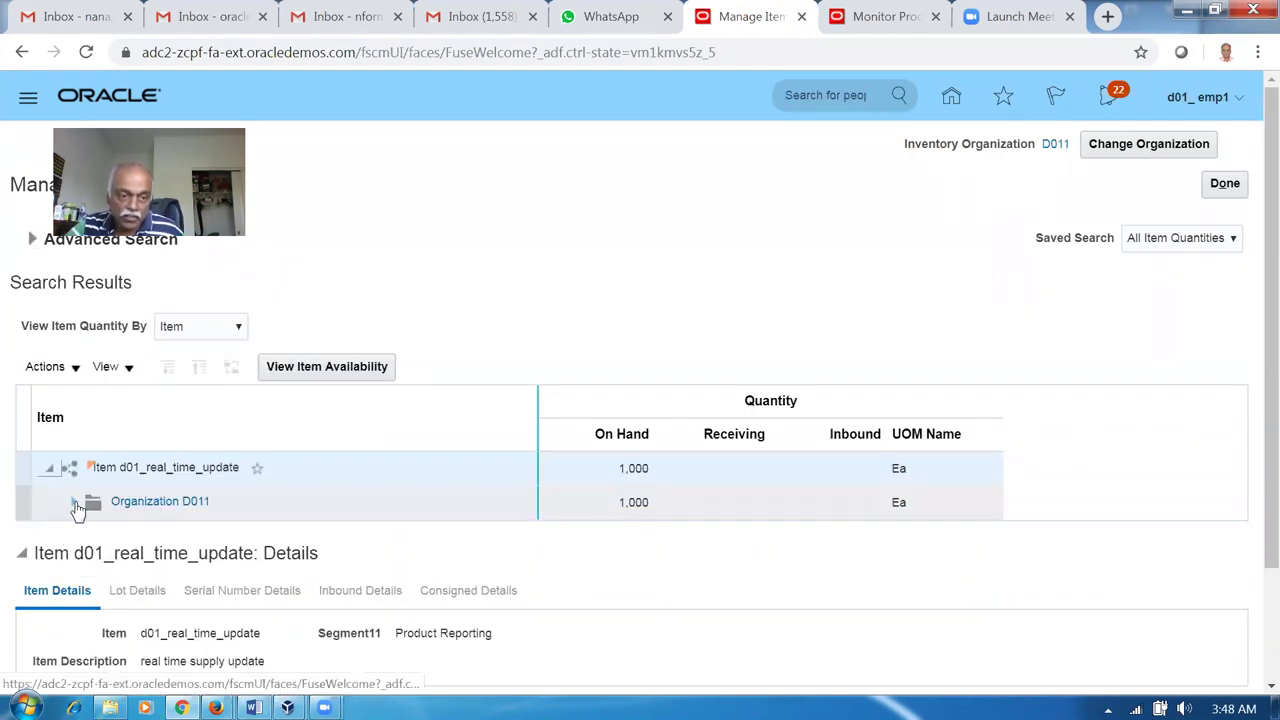
pyautogui.click(74, 503)
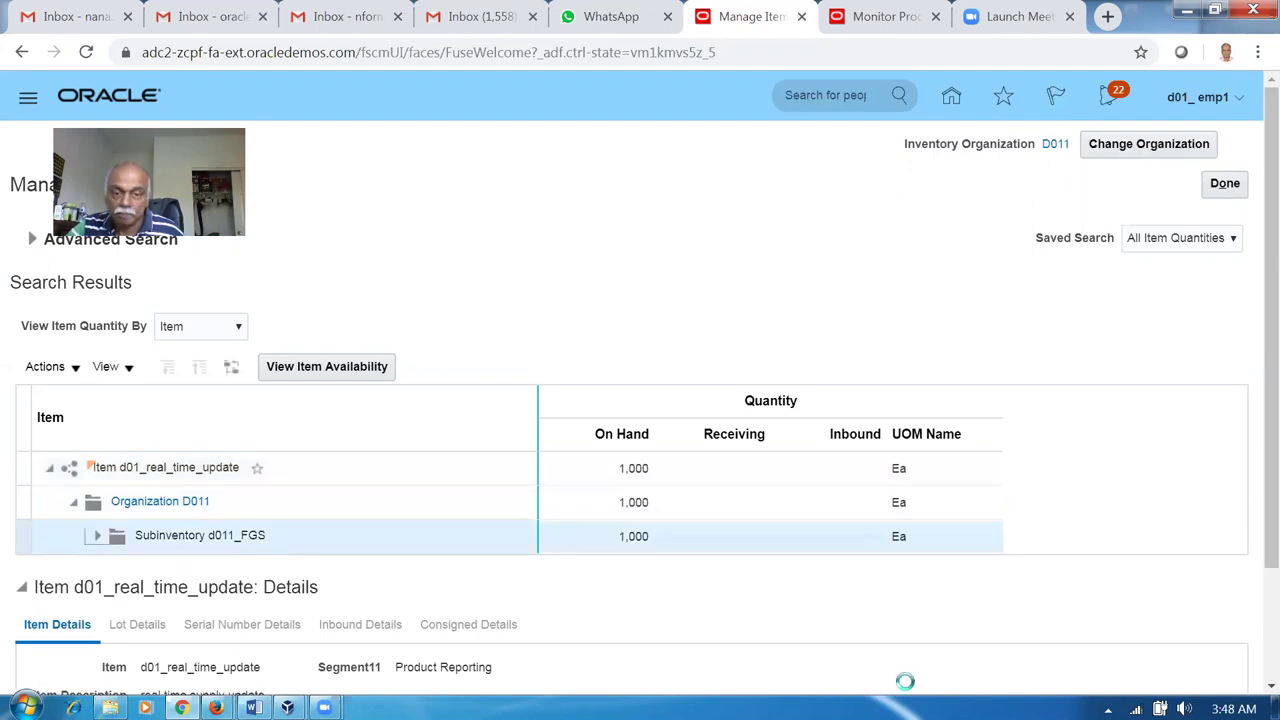
pyautogui.click(1225, 183)
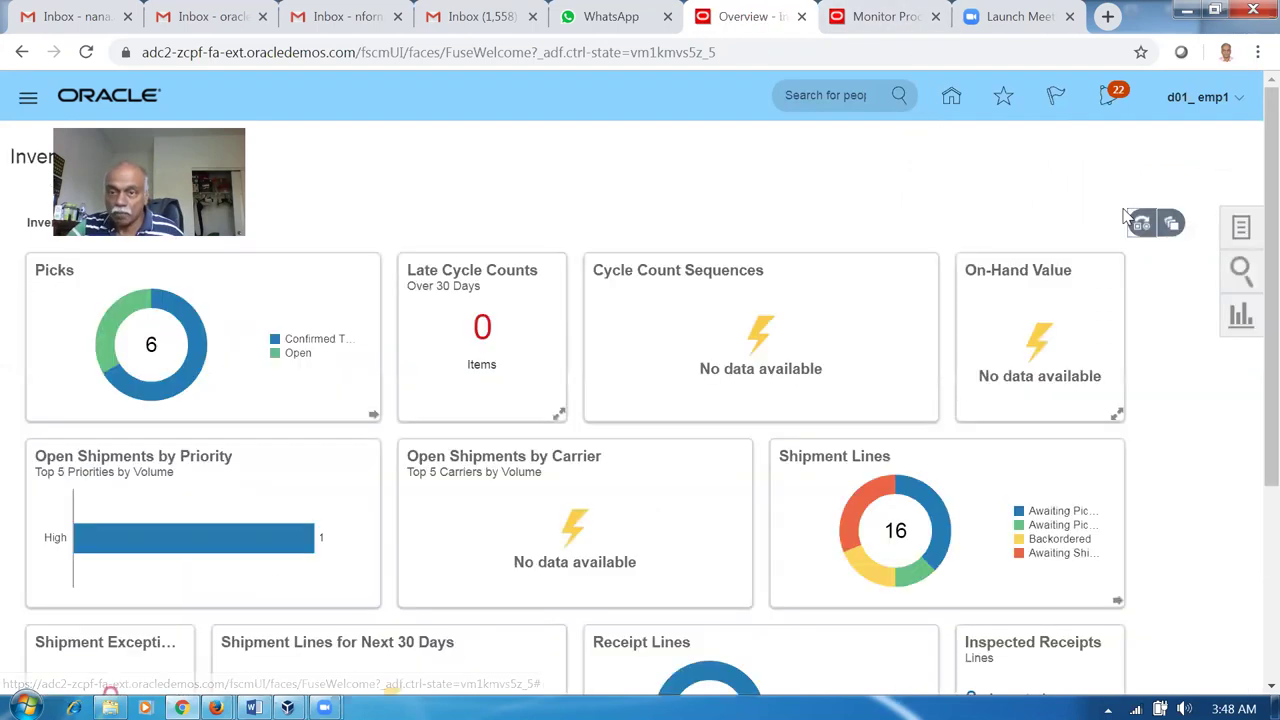
# Go to Plan Inputs under Supply Chain Planning and start collecting planning data.
pyautogui.click(953, 96)
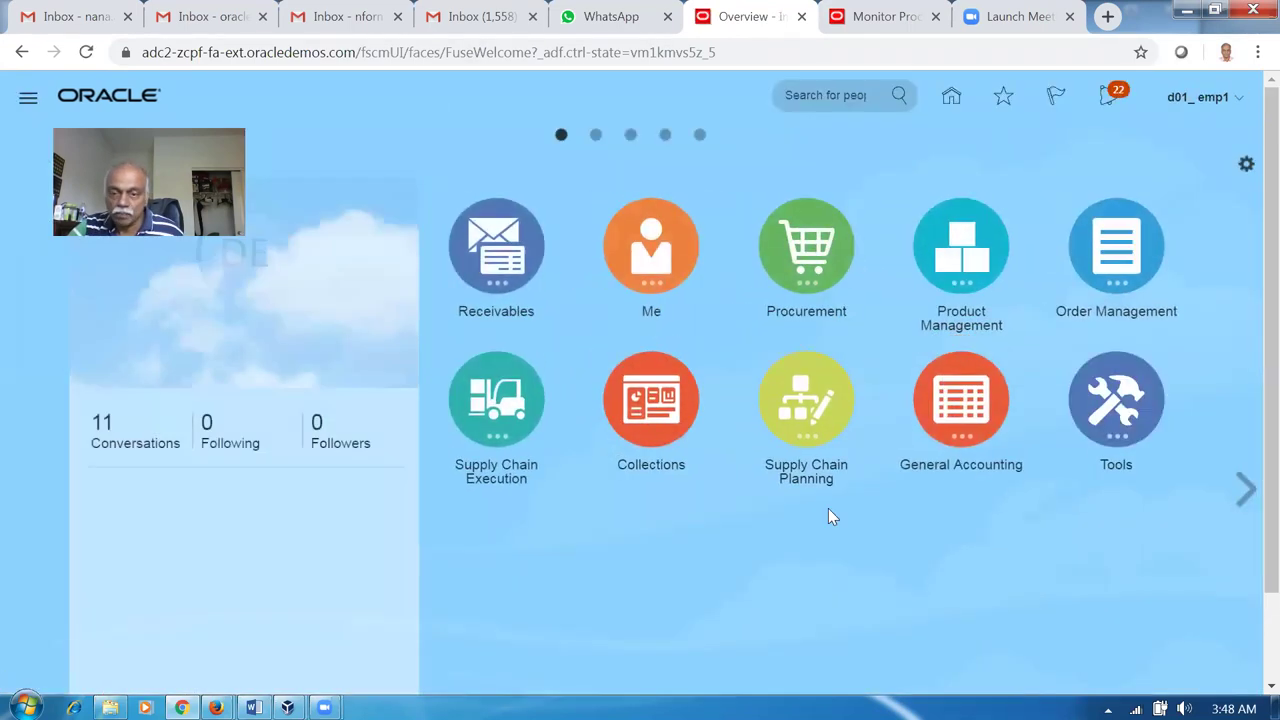
pyautogui.click(803, 430)
pyautogui.click(760, 511)
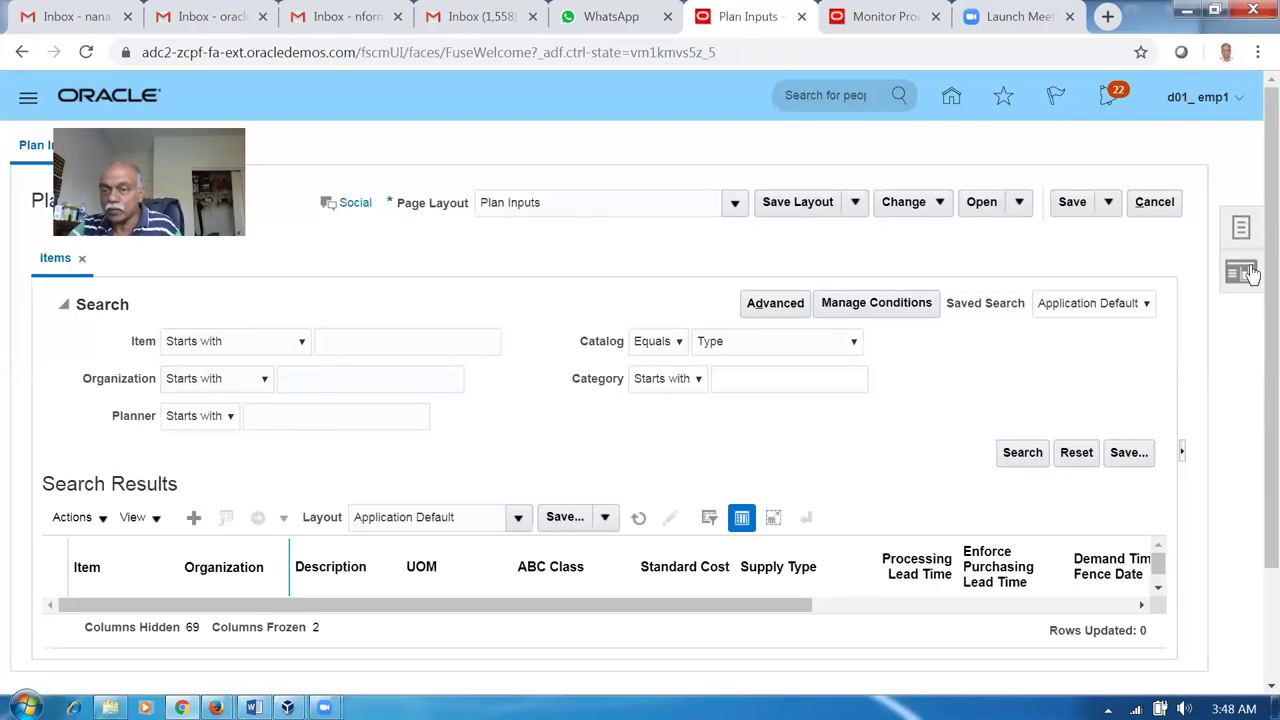
pyautogui.click(1240, 230)
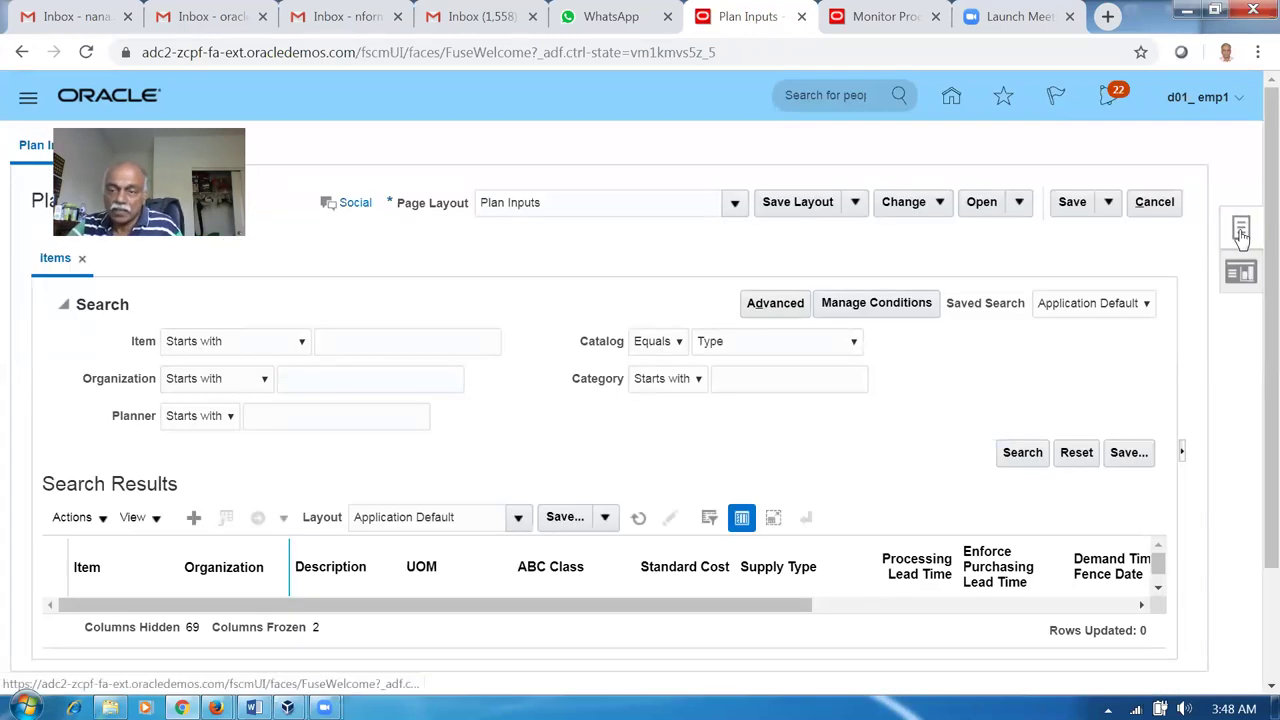
pyautogui.click(1135, 164)
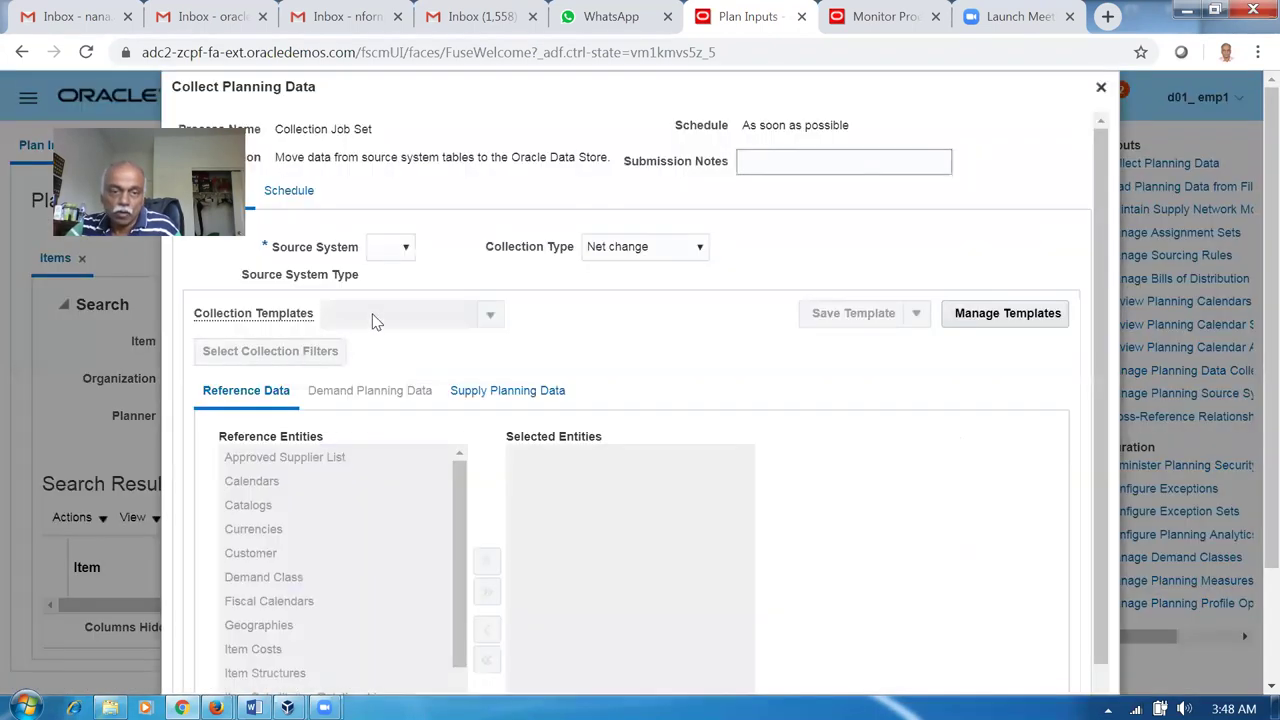
# Set the collection's source system to OPS and add Items to the selected reference entities.
pyautogui.click(387, 248)
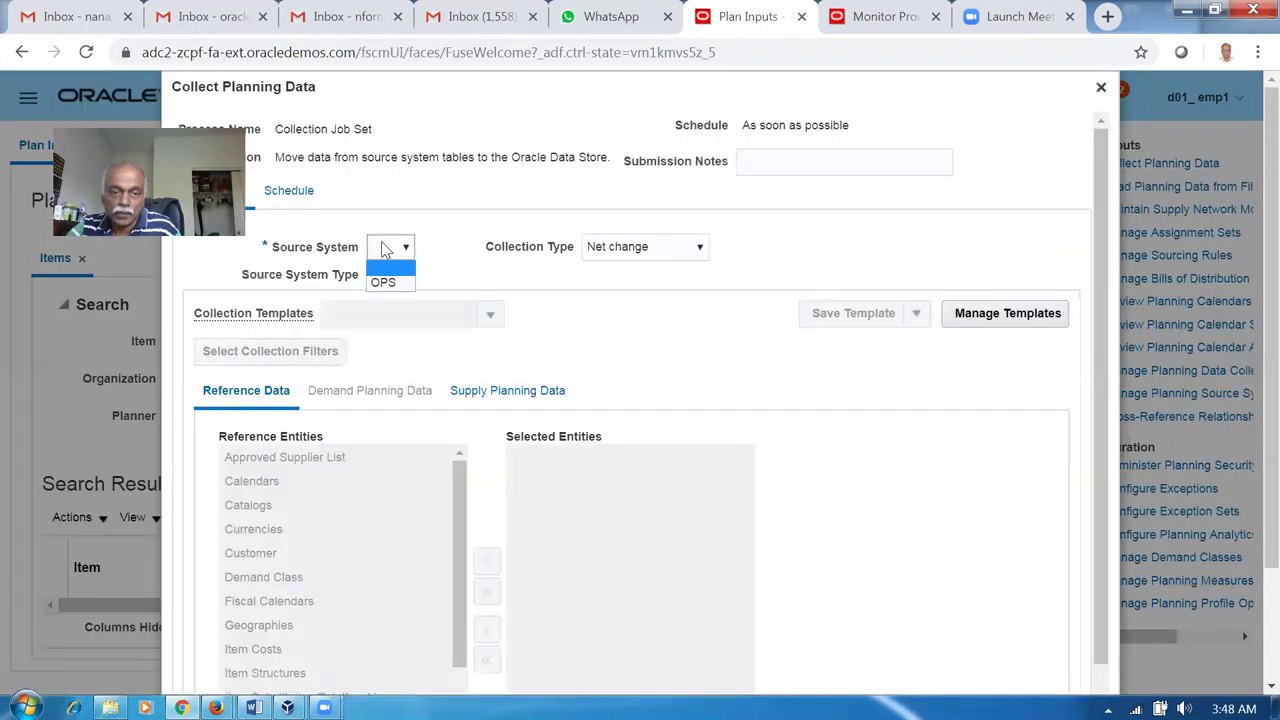
pyautogui.click(385, 284)
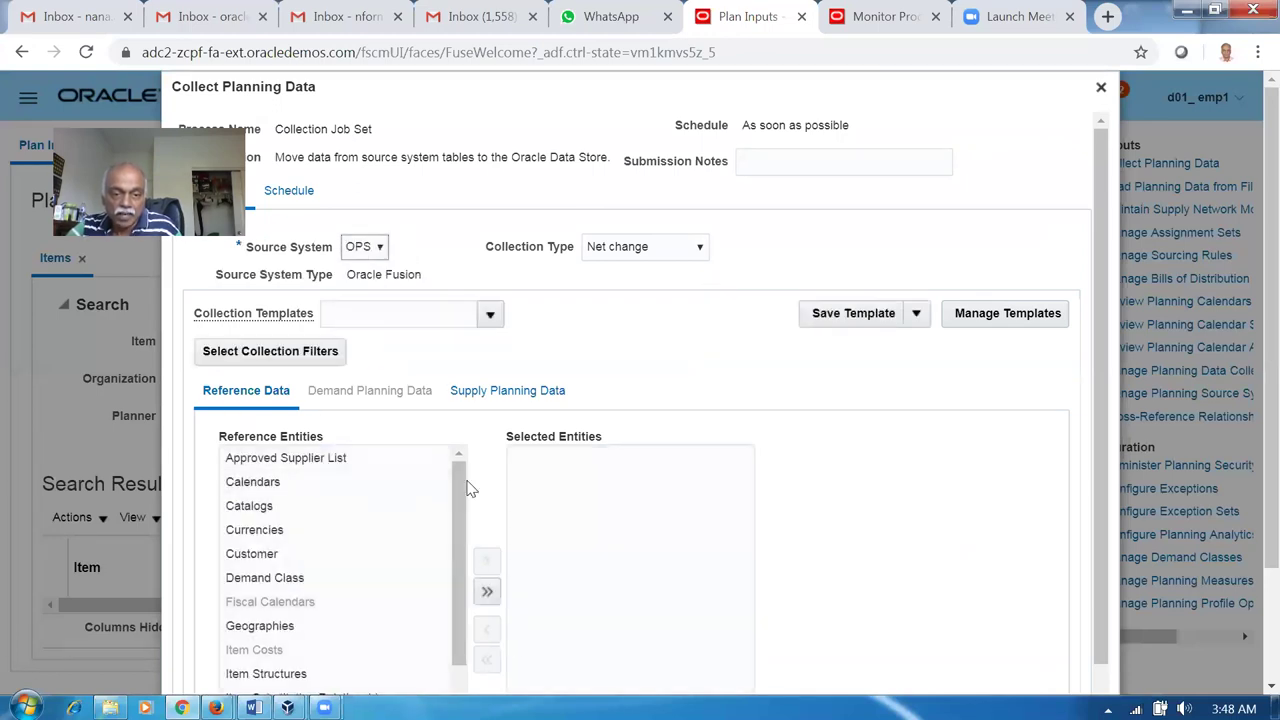
pyautogui.moveTo(477, 511); pyautogui.dragTo(482, 526)
pyautogui.click(428, 535)
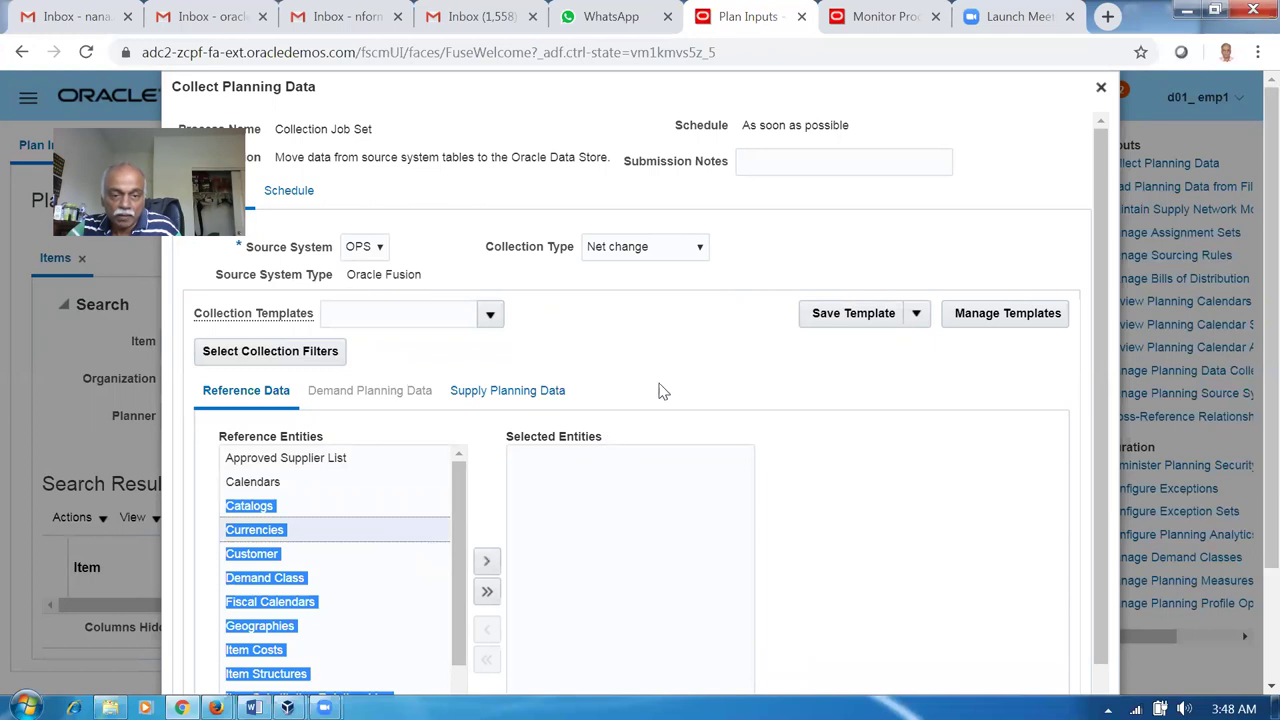
pyautogui.scroll(-3, 466, 590)
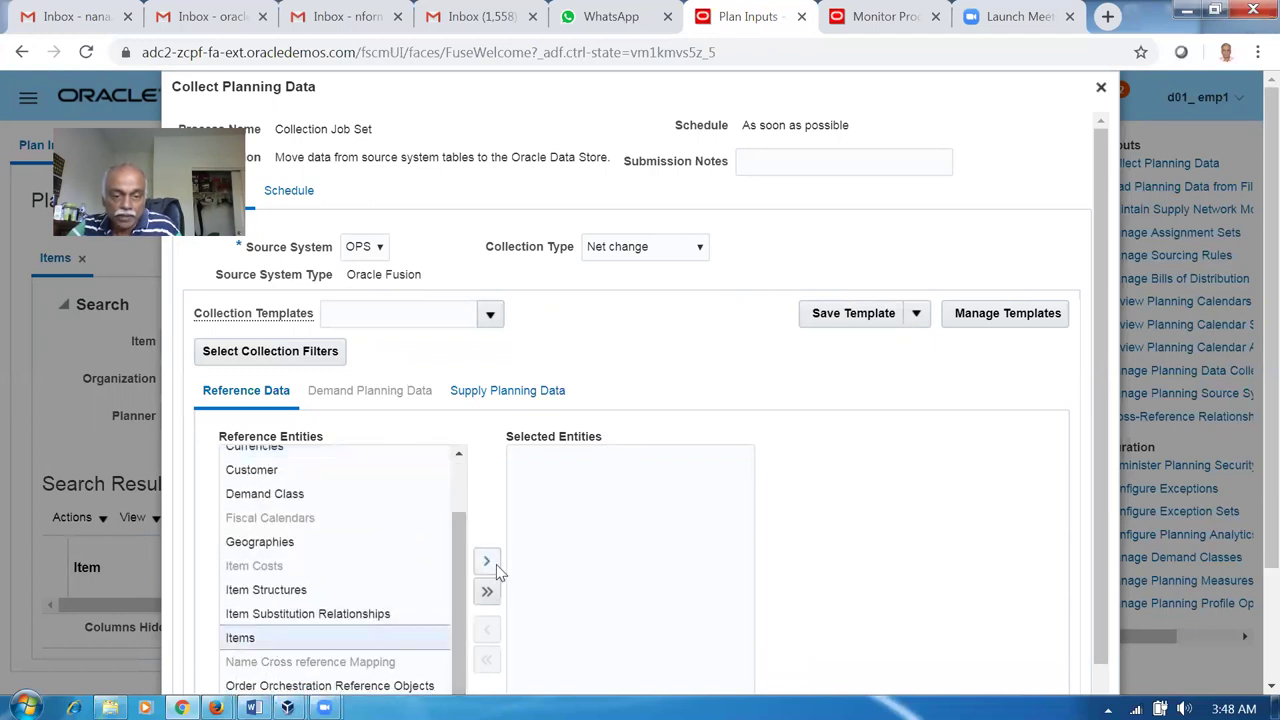
pyautogui.click(489, 564)
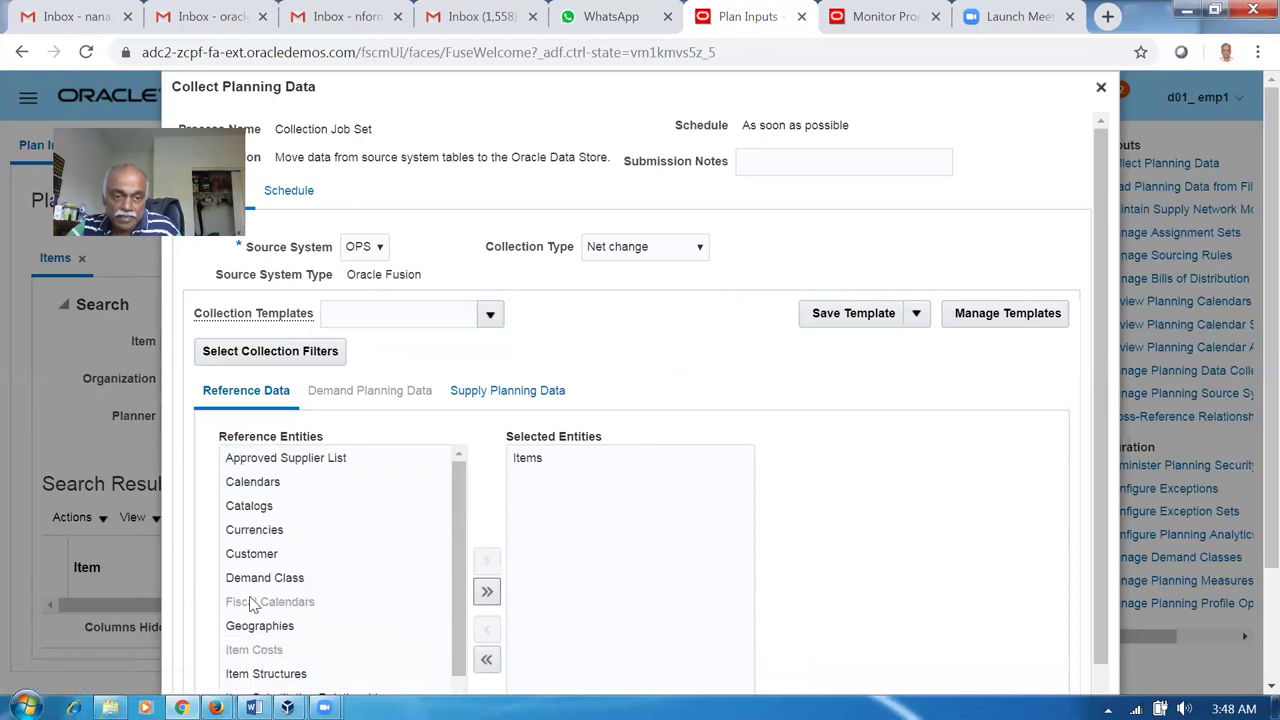
# Add On Hand to the selected supply planning entities of the collection.
pyautogui.click(495, 395)
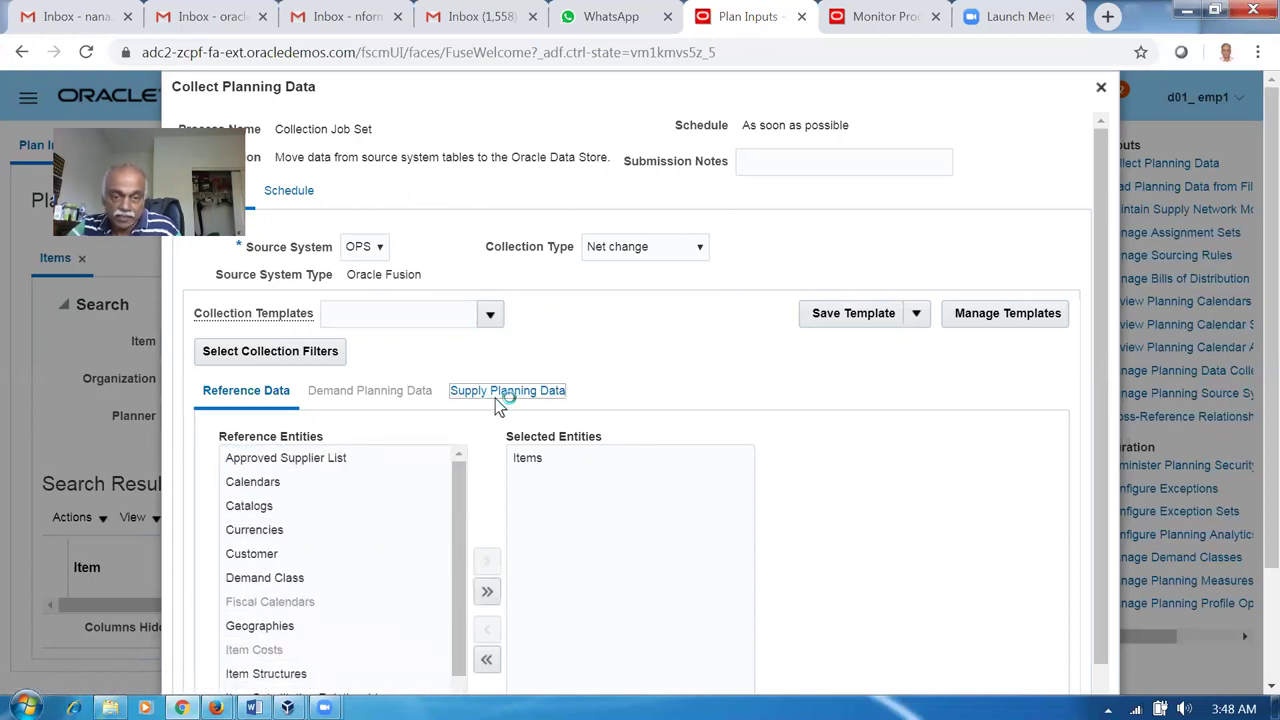
pyautogui.click(310, 462)
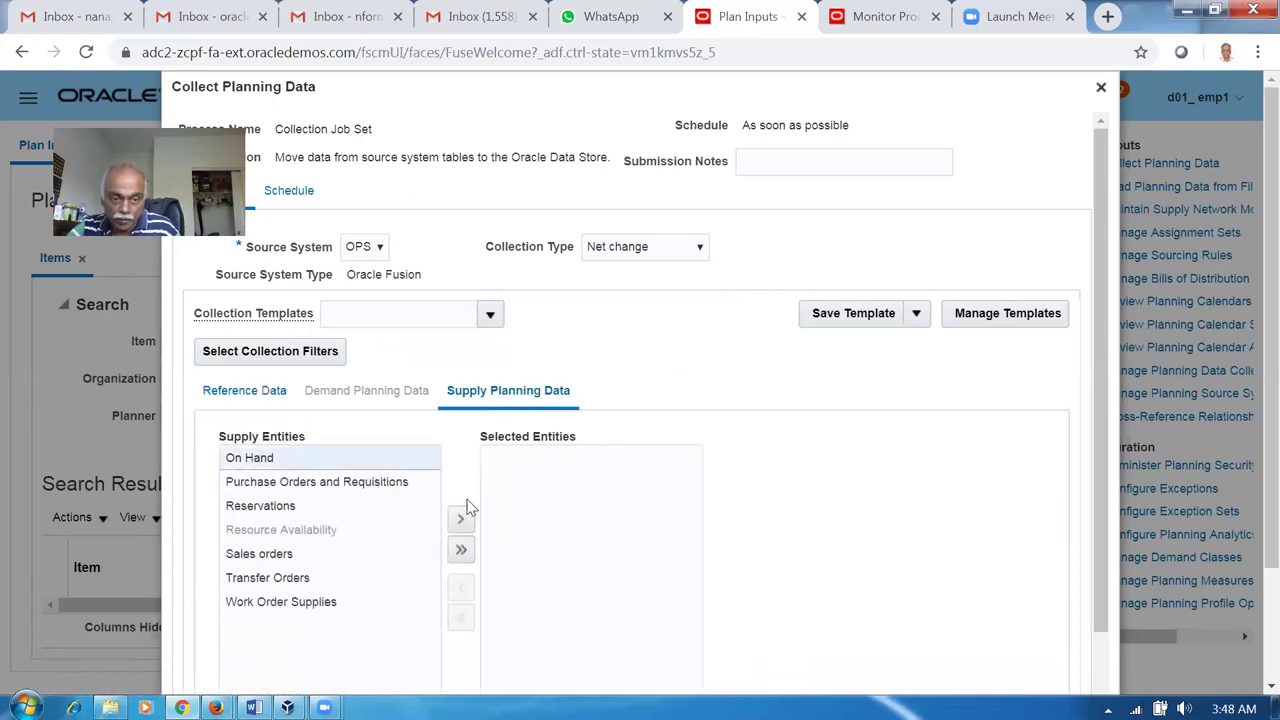
pyautogui.click(464, 520)
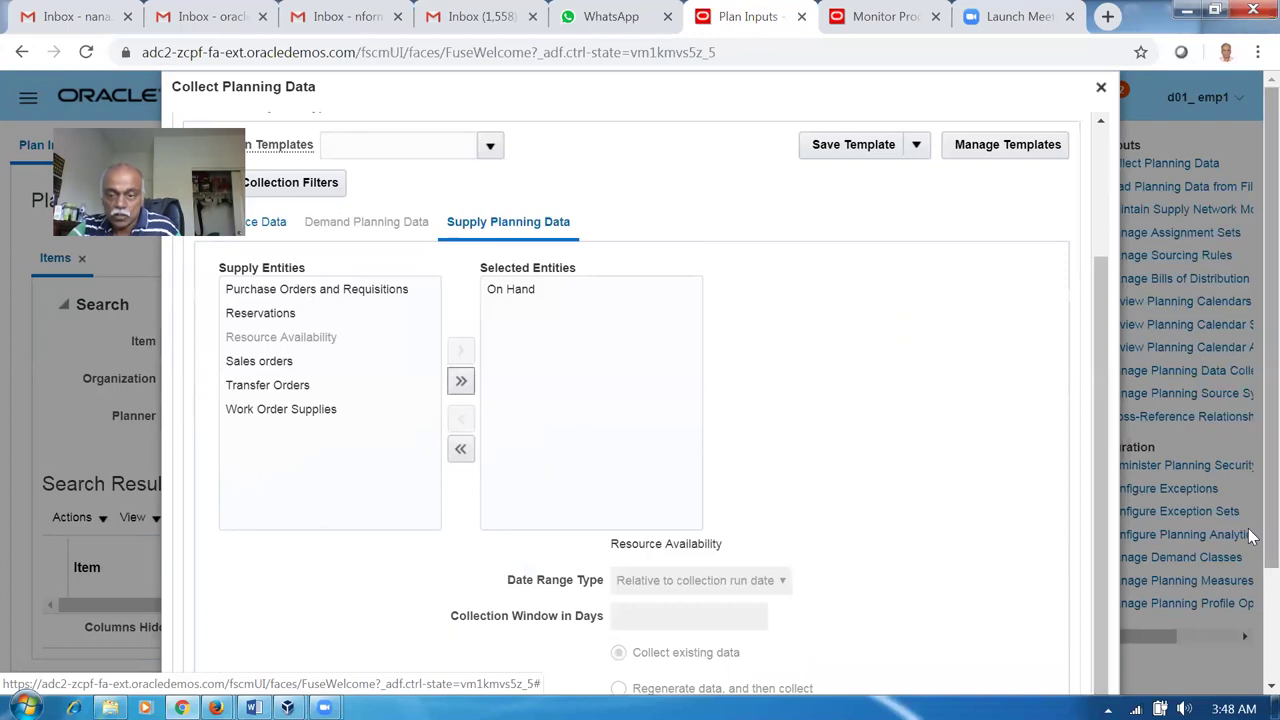
# Submit the net change collection, accept the warning about the prior targeted collection, and dismiss the status message.
pyautogui.scroll(-3, 1250, 604)
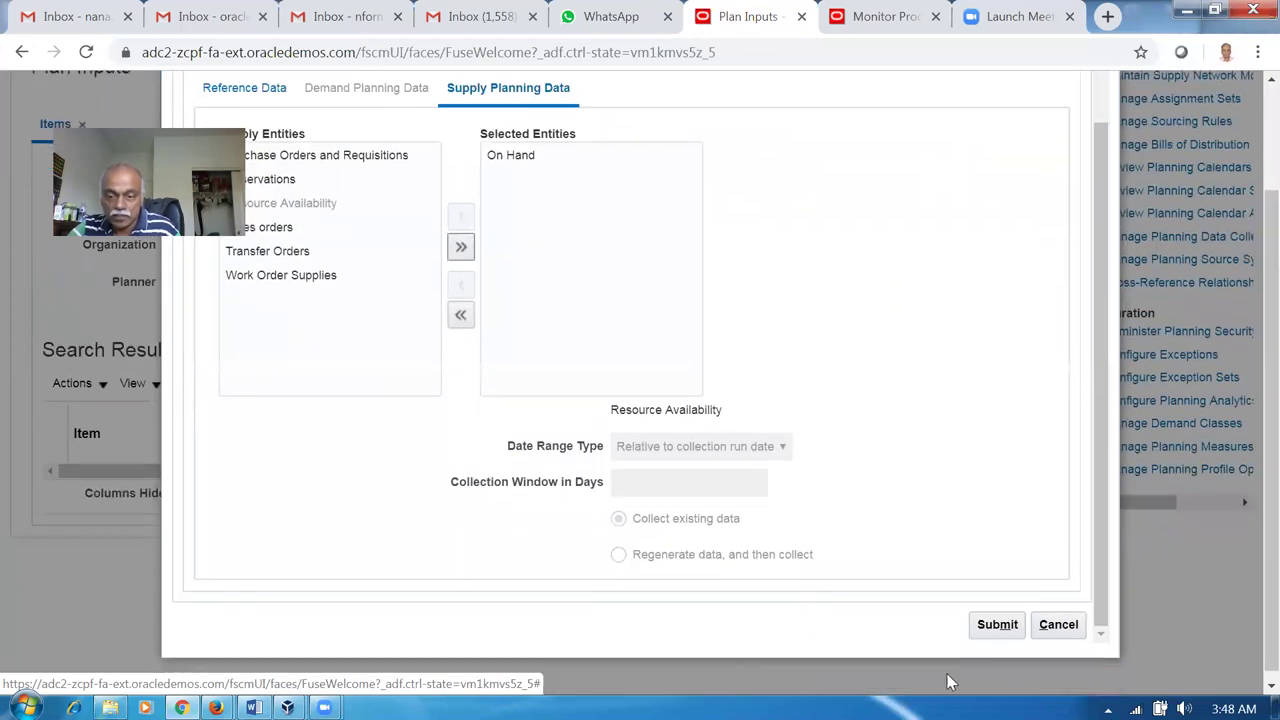
pyautogui.click(1000, 625)
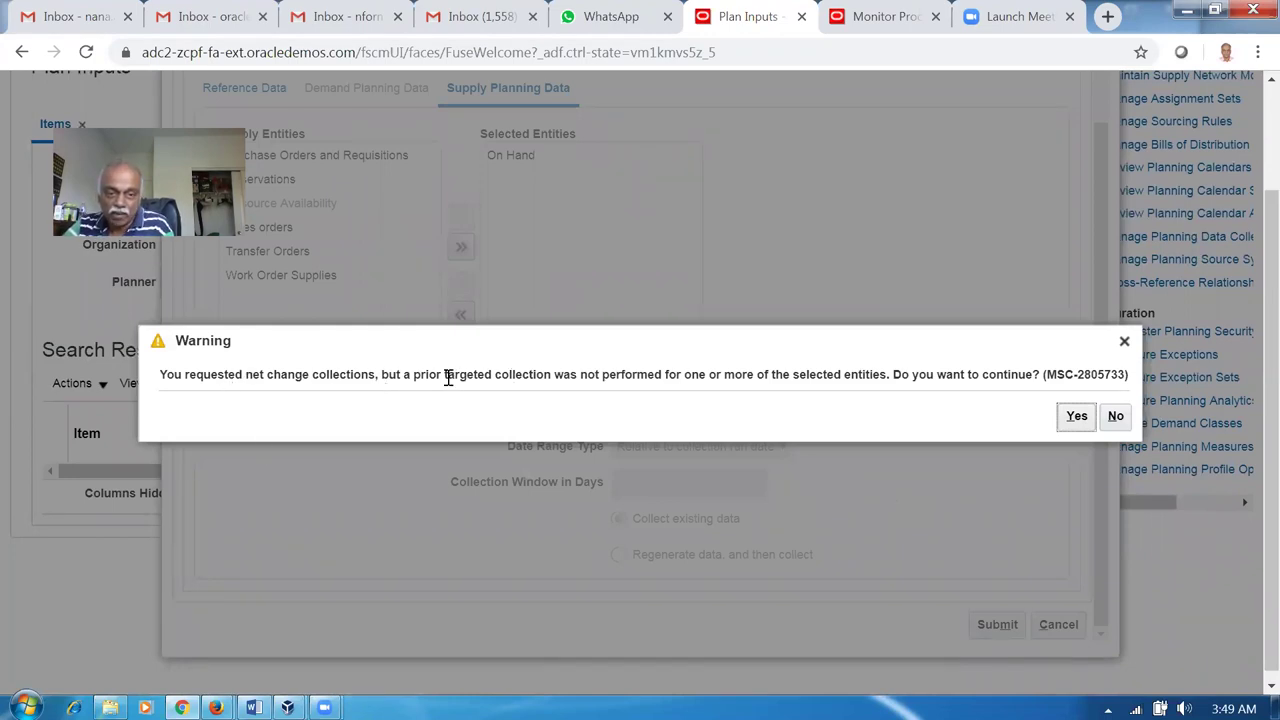
pyautogui.moveTo(442, 374); pyautogui.dragTo(537, 374)
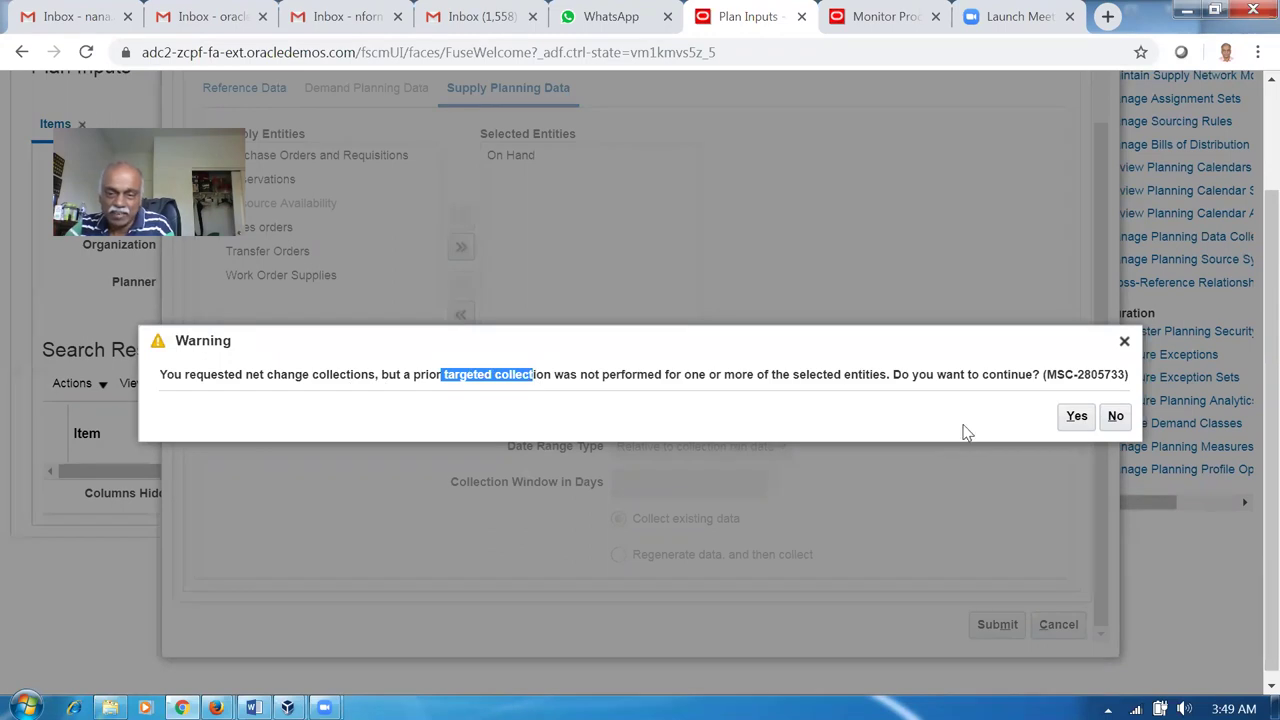
pyautogui.click(1074, 425)
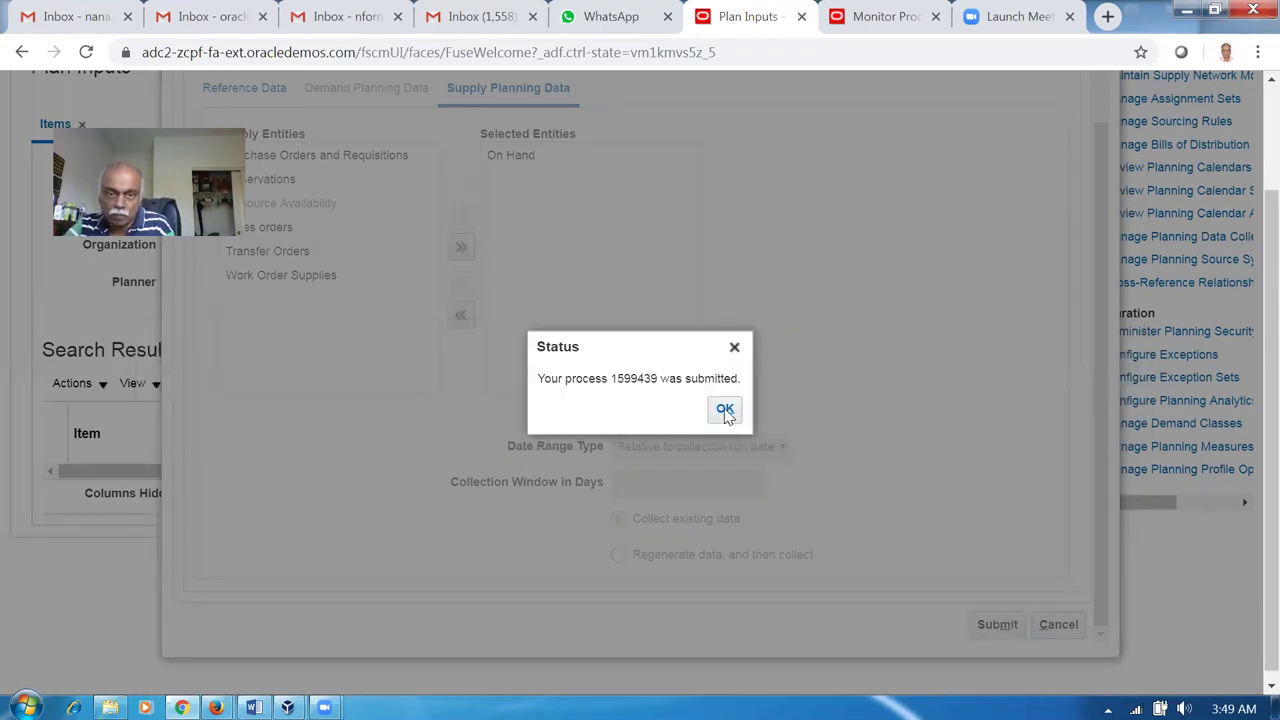
pyautogui.click(726, 410)
# Switch to the scheduled processes overview and refresh it to check the Collection Job Set's status.
pyautogui.click(885, 32)
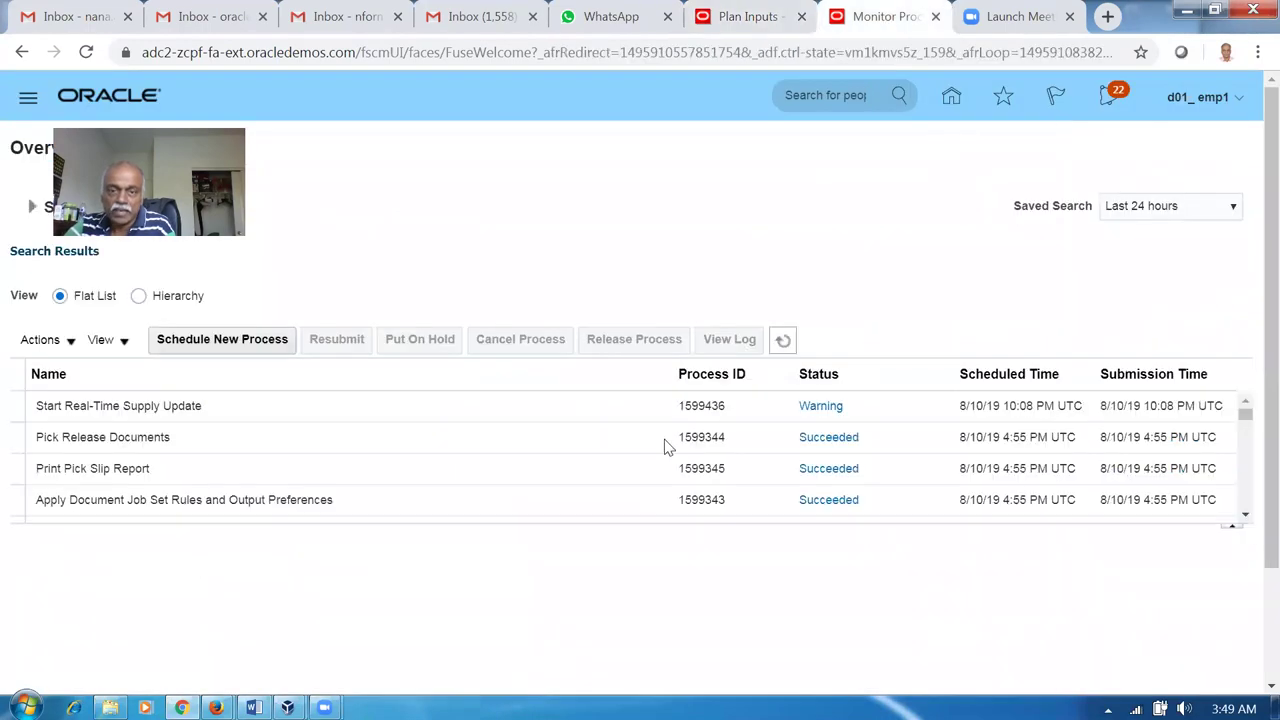
pyautogui.click(790, 343)
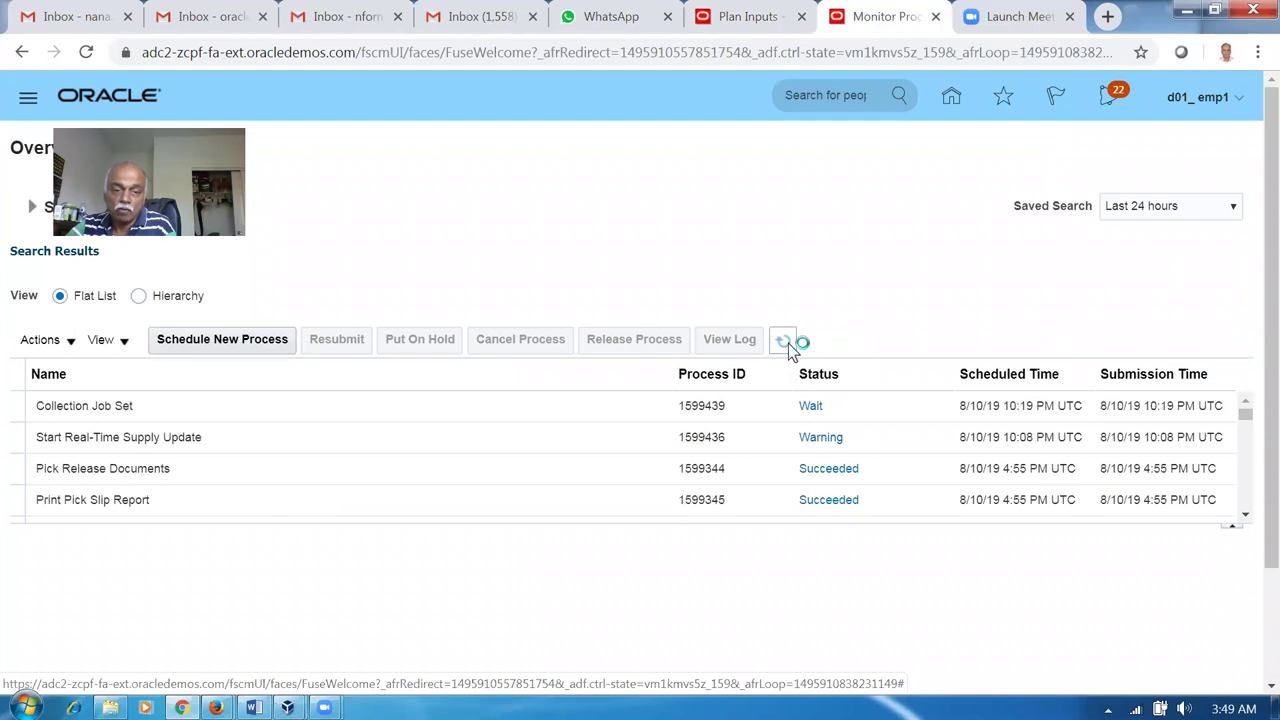
pyautogui.click(785, 345)
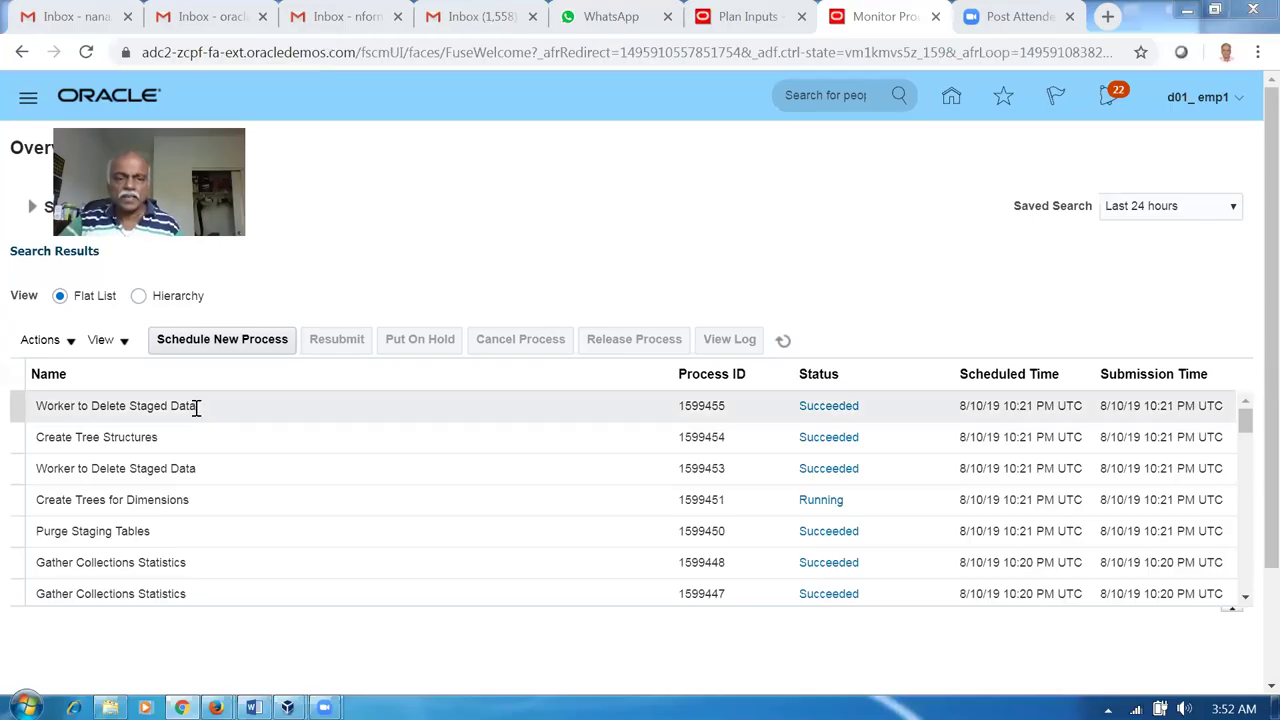
# Schedule a new job for the process Refresh and Start the Order Promising Server, found with ref%start%.
pyautogui.click(251, 341)
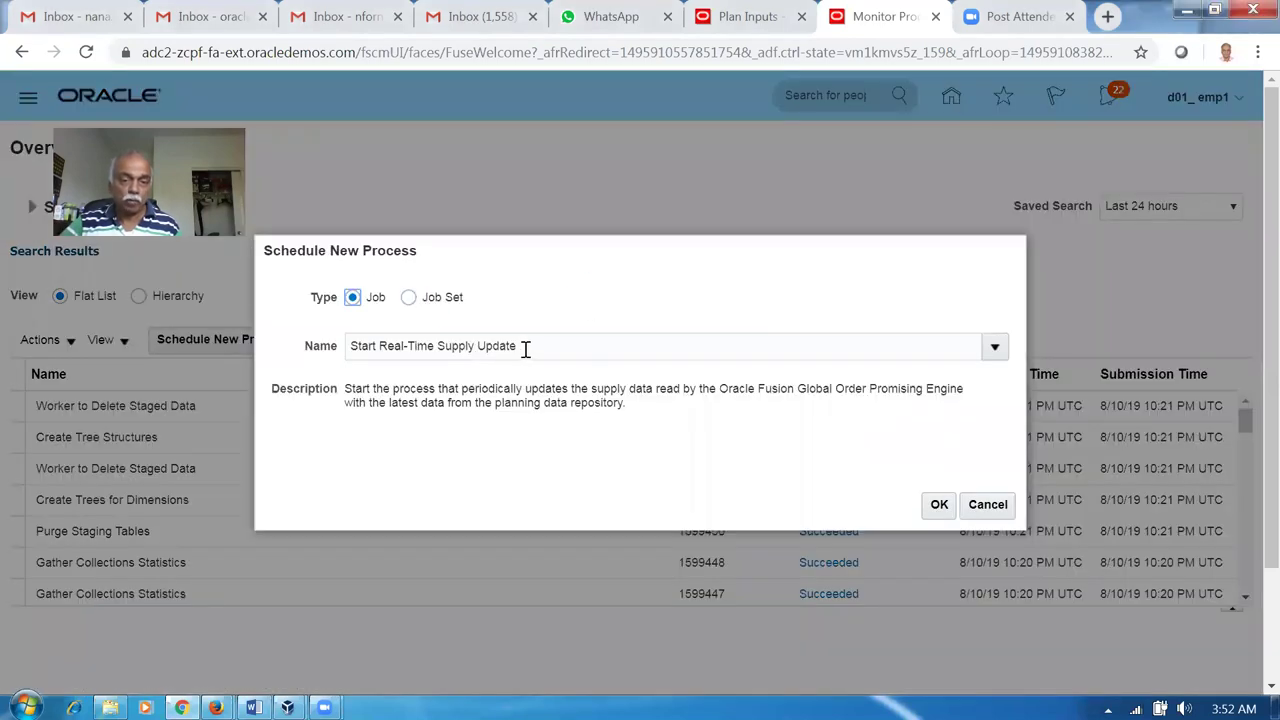
pyautogui.click(523, 349)
pyautogui.write('ref%start%')
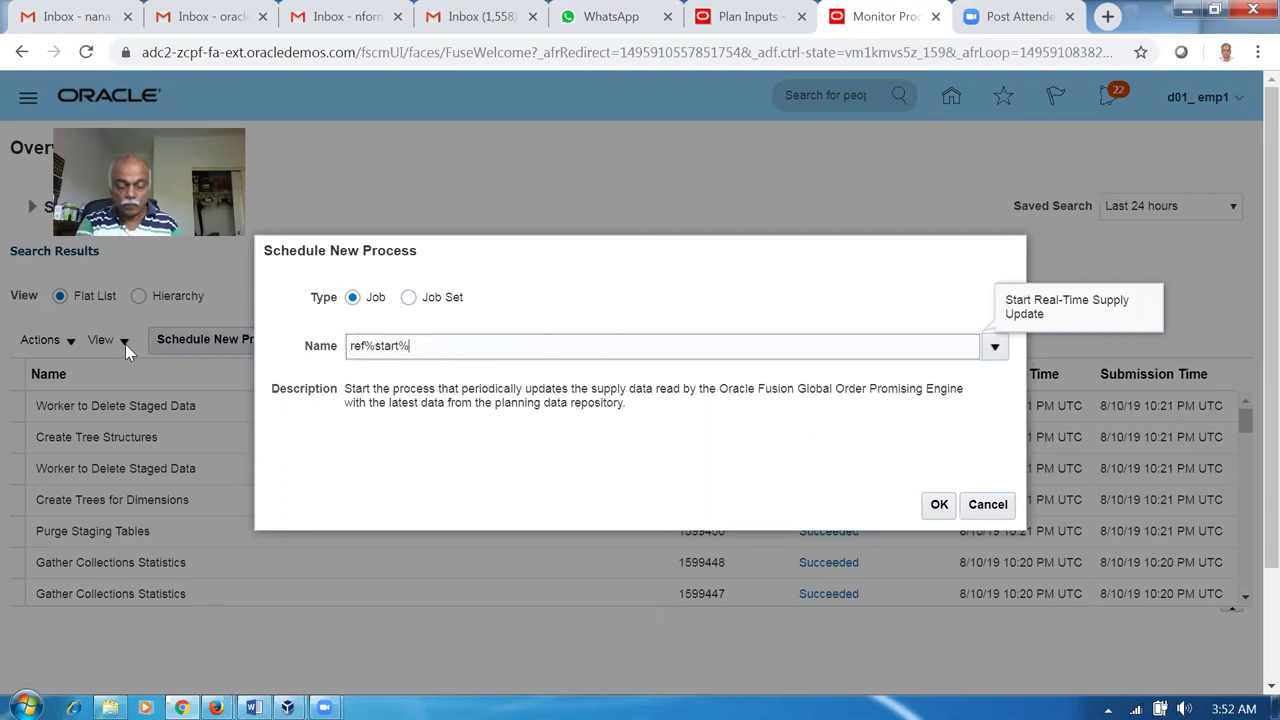
pyautogui.press('Tab')
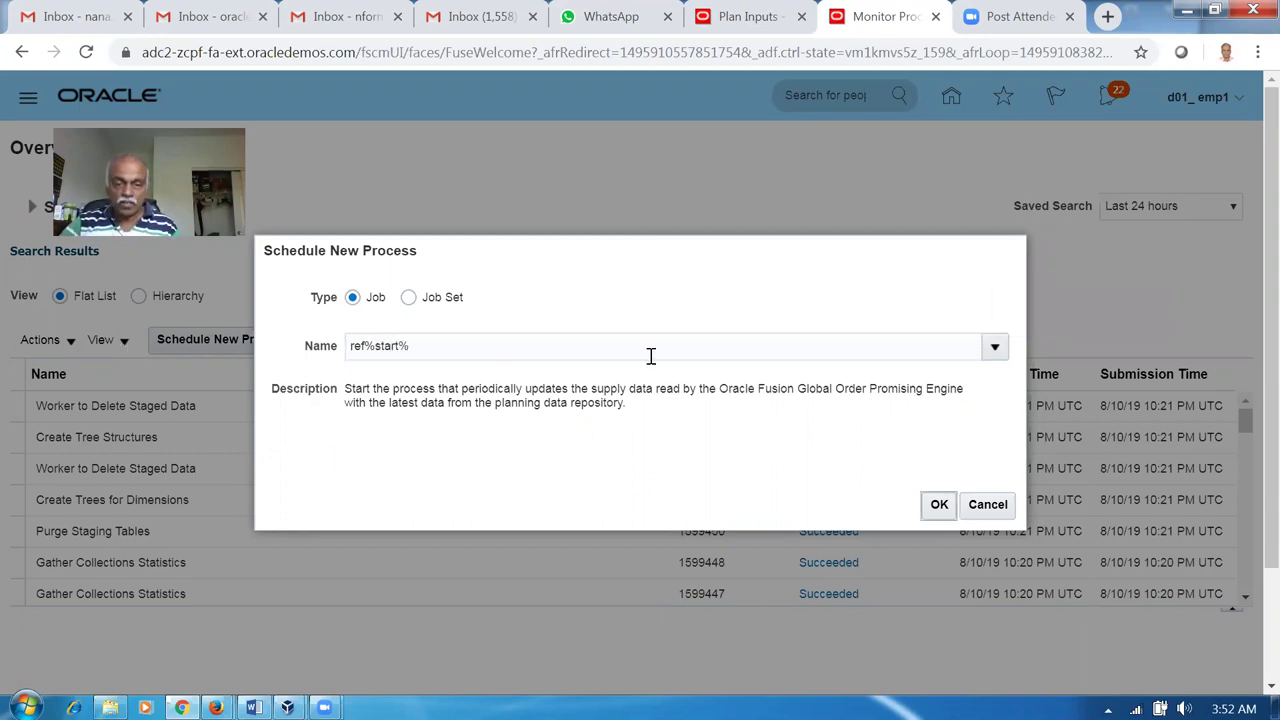
pyautogui.click(939, 504)
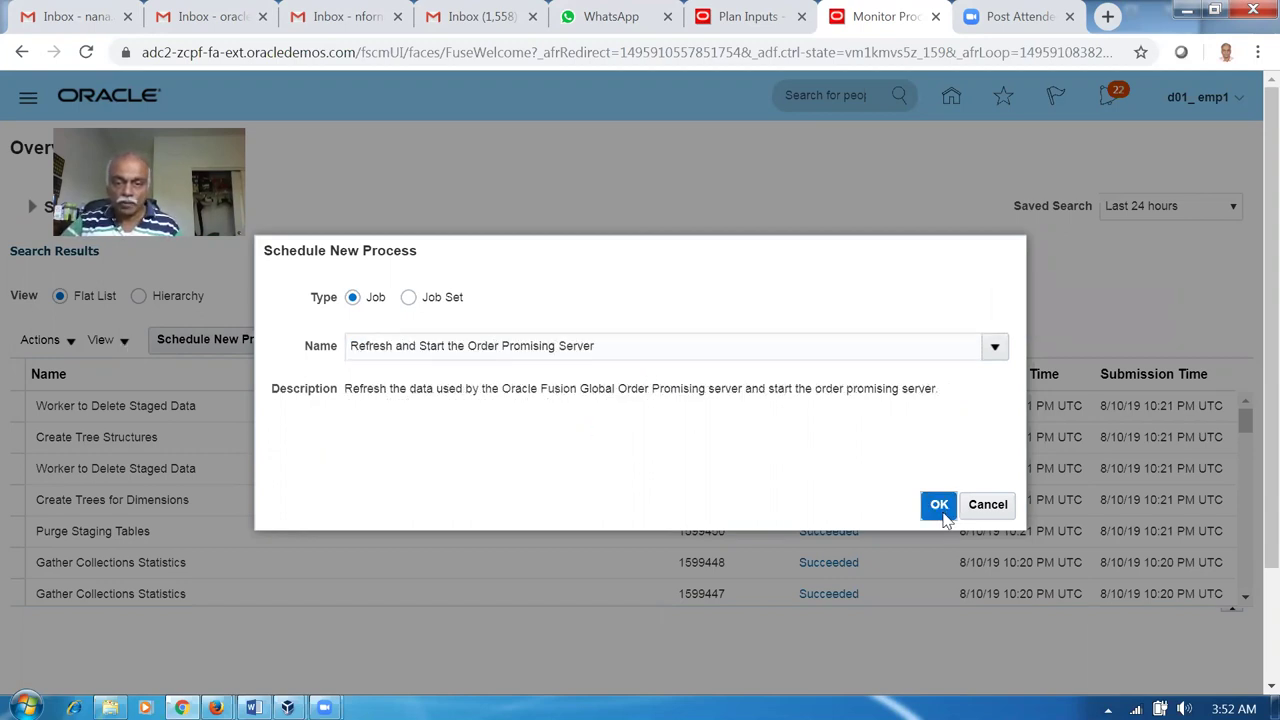
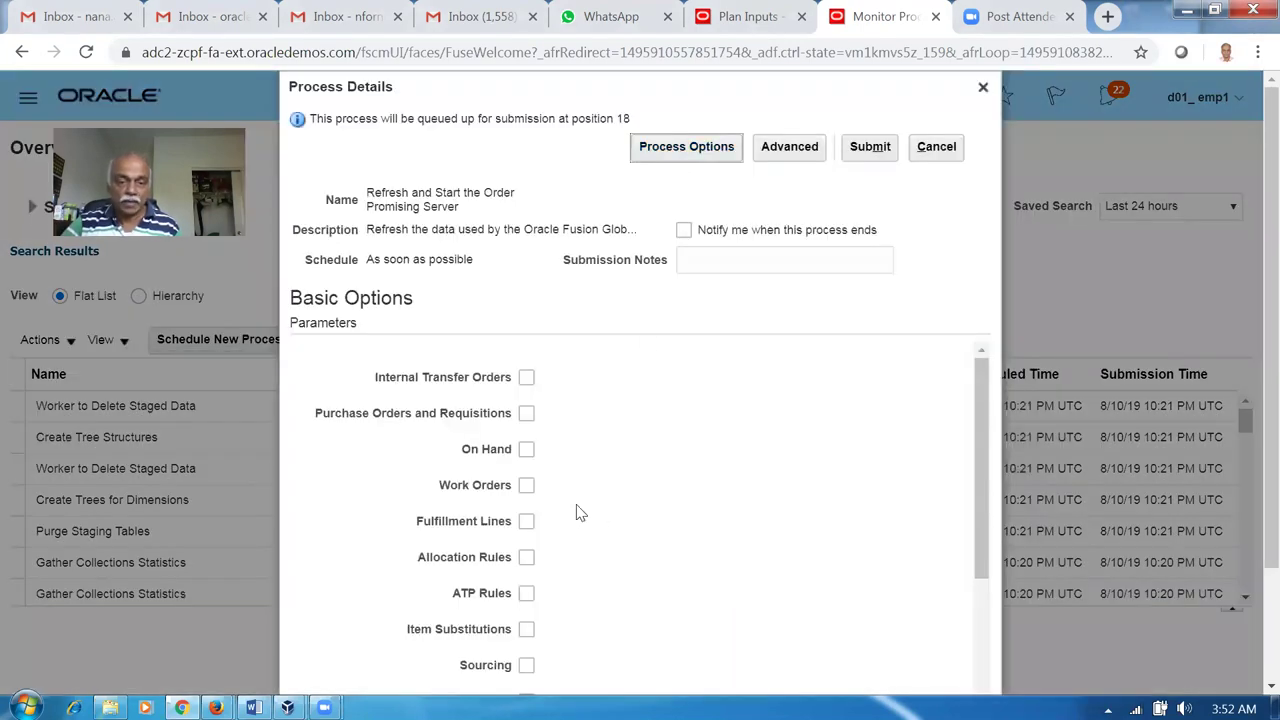
# Enable the On Hand and Items parameters for the order promising refresh and submit the process.
pyautogui.click(528, 451)
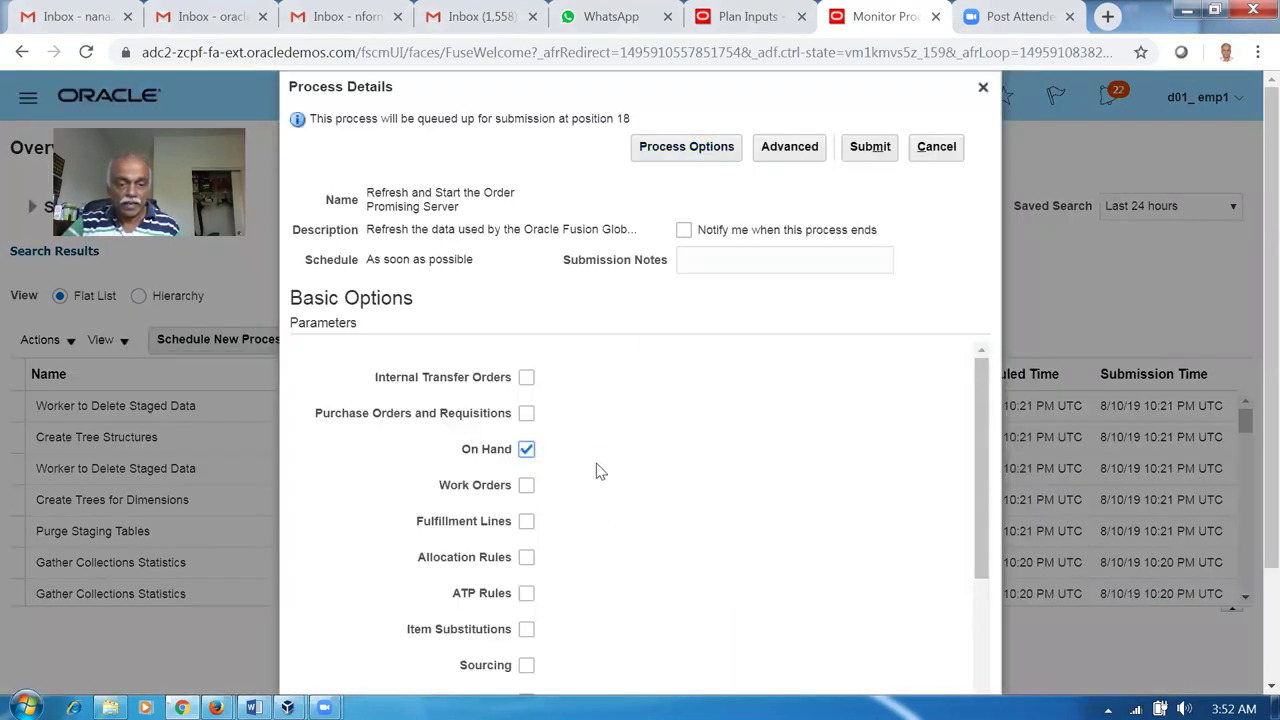
pyautogui.scroll(-1, 598, 470)
pyautogui.scroll(-1, 608, 584)
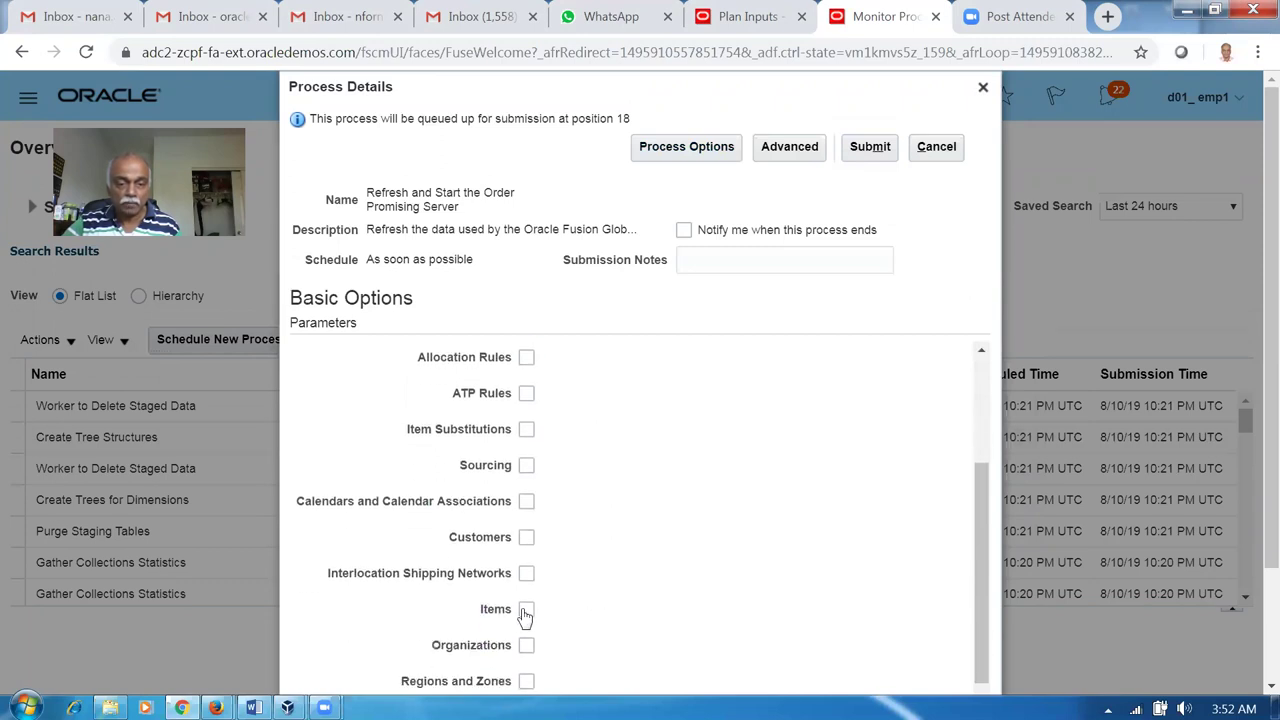
pyautogui.click(526, 609)
pyautogui.scroll(2, 645, 570)
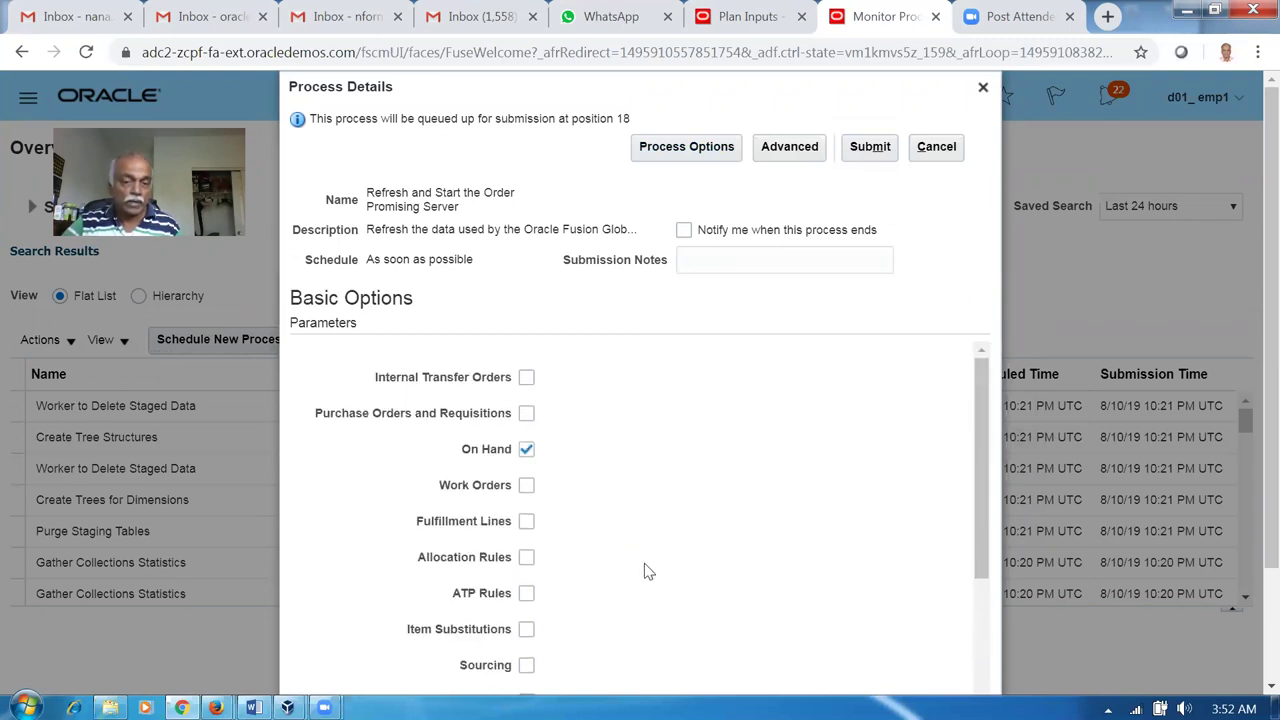
pyautogui.scroll(-2, 645, 570)
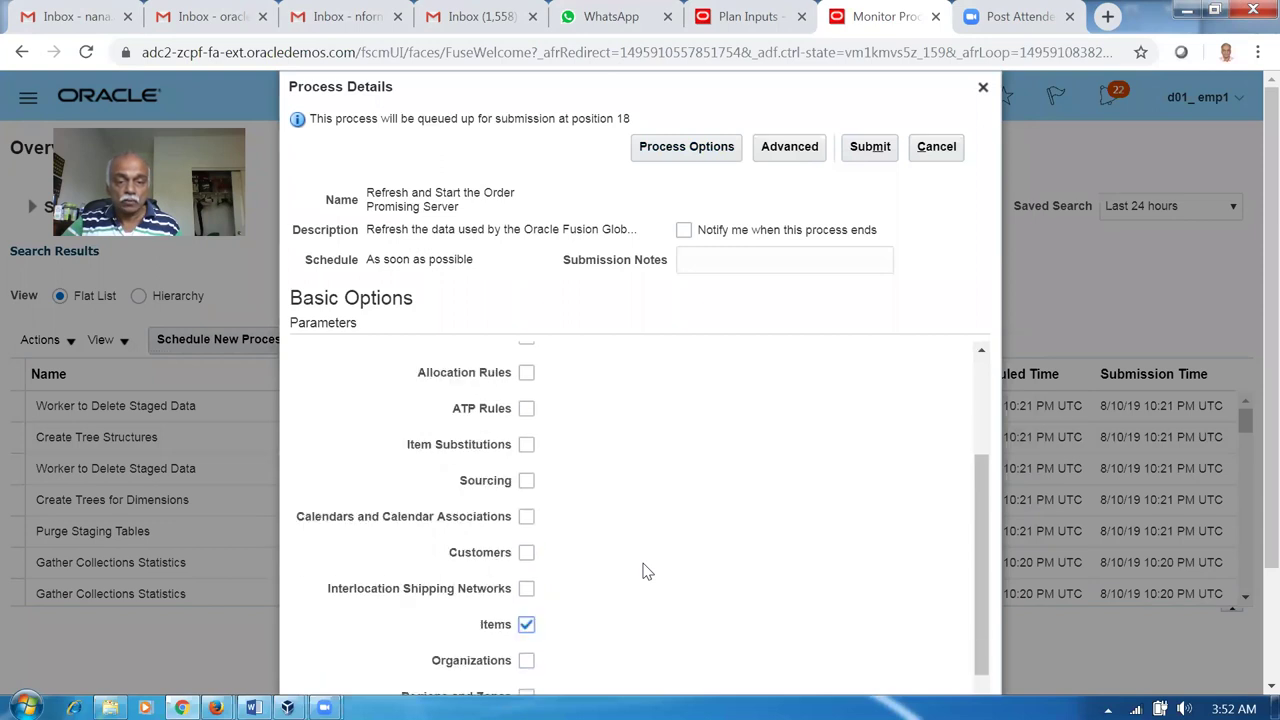
pyautogui.scroll(2, 645, 570)
pyautogui.click(870, 146)
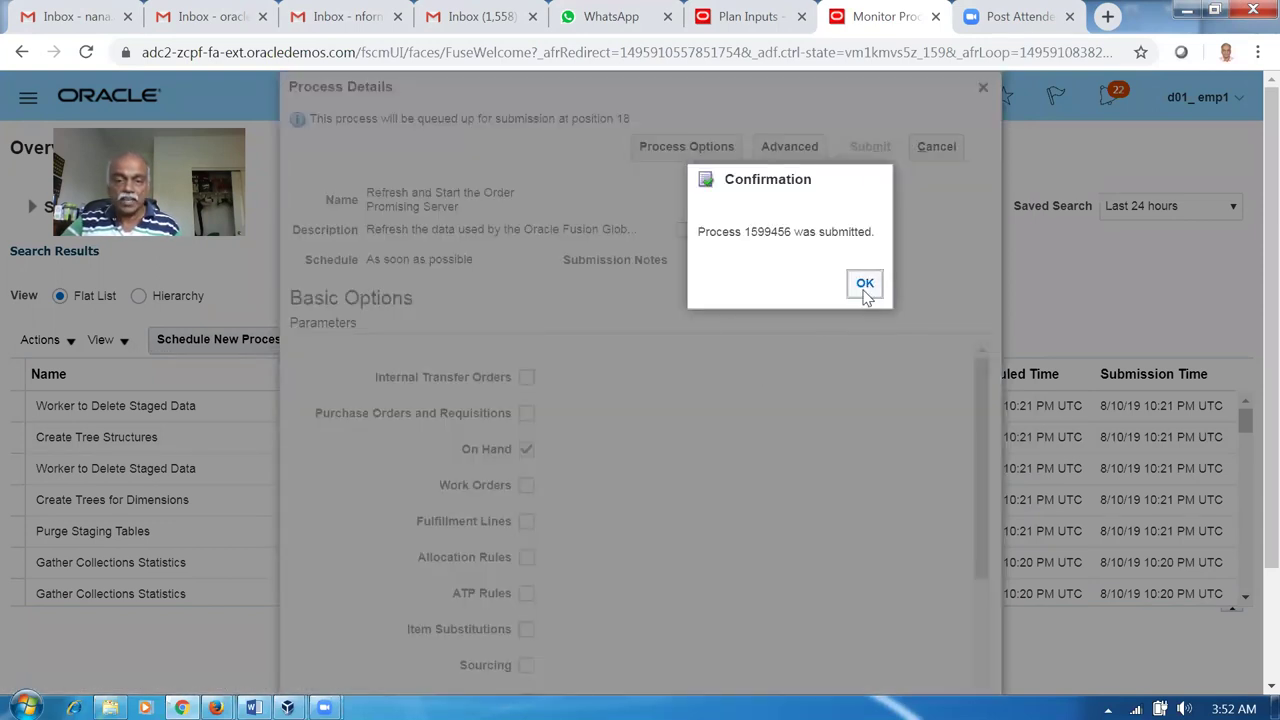
# Acknowledge the process submission and open Manage ATP Rules from the Global Order Promising work area.
pyautogui.click(866, 288)
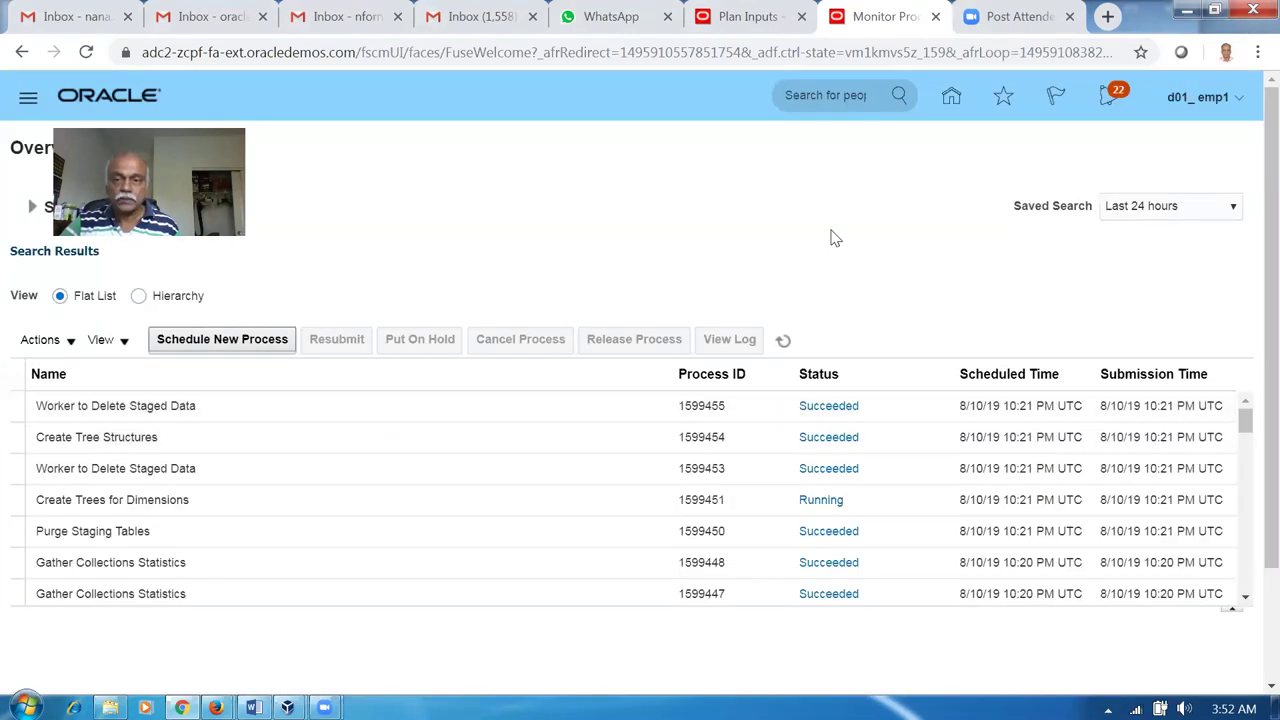
pyautogui.click(758, 18)
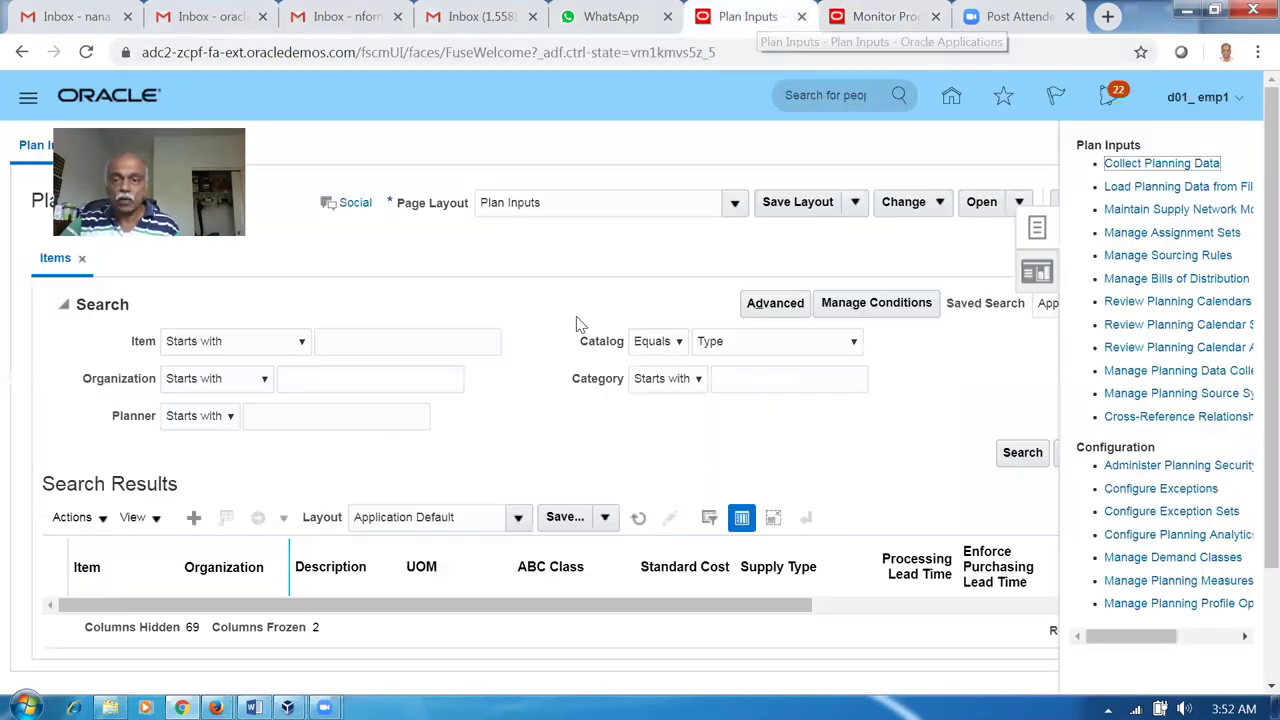
pyautogui.click(951, 95)
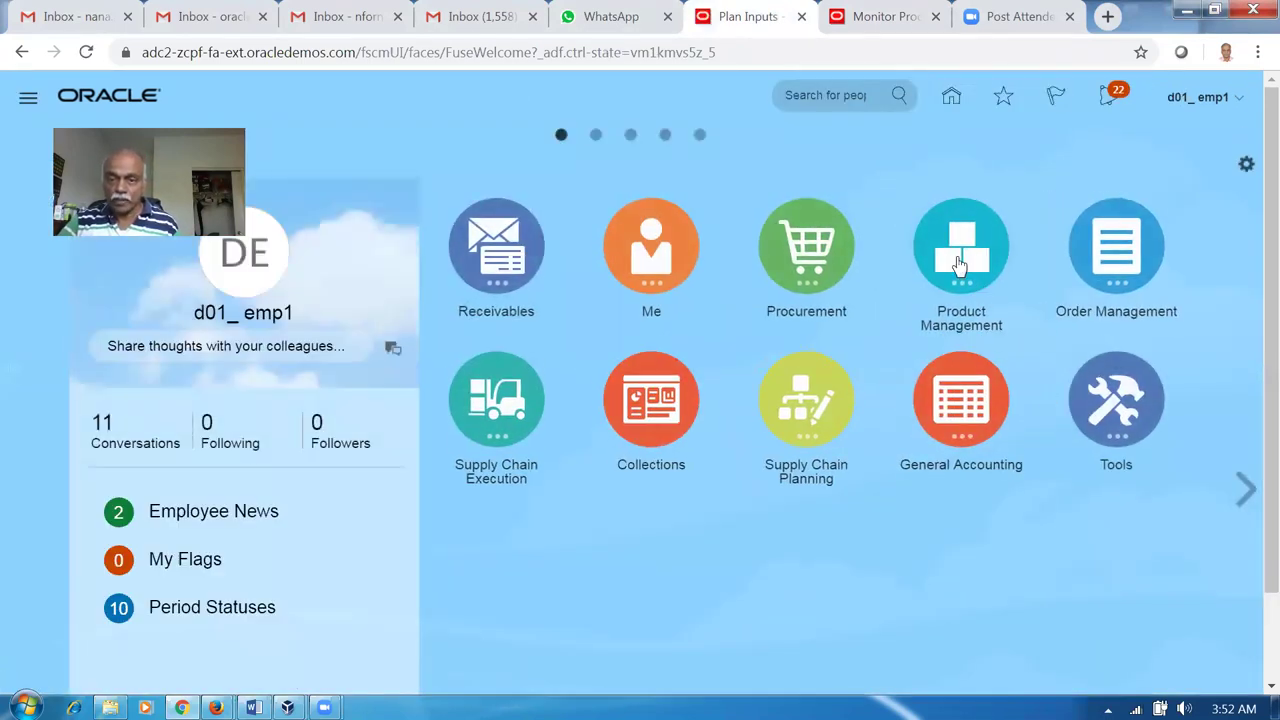
pyautogui.click(1113, 245)
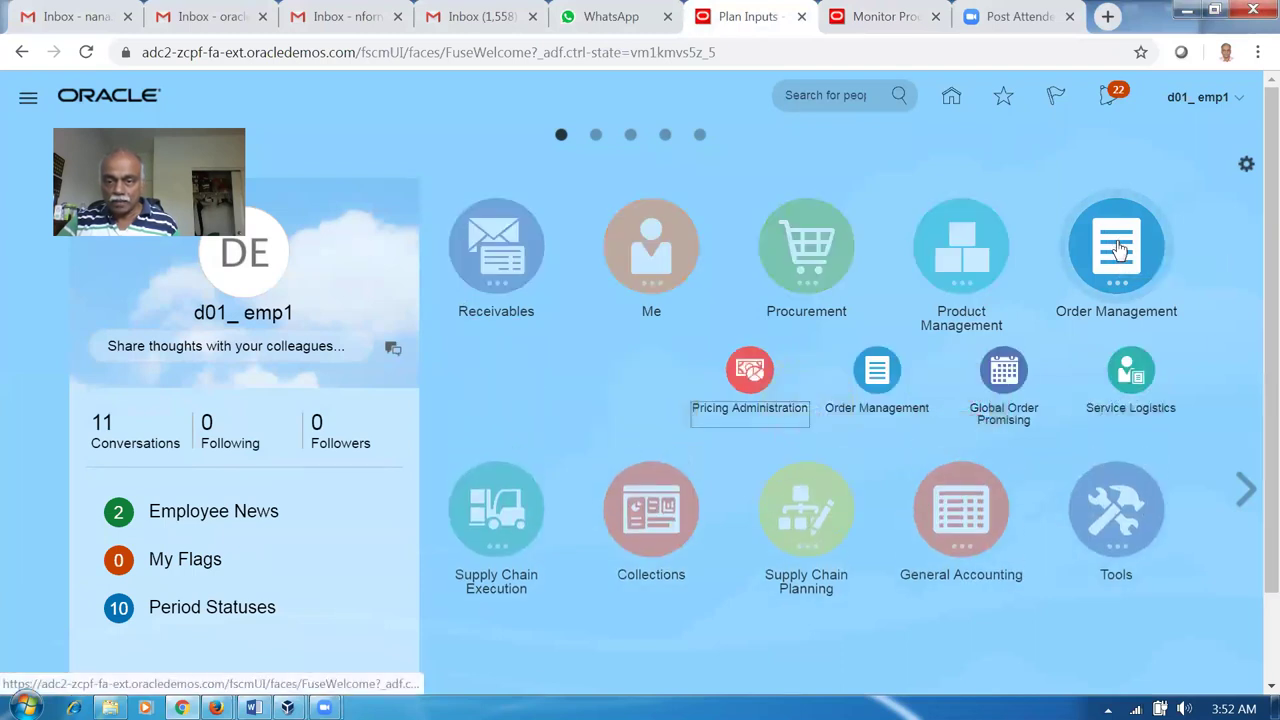
pyautogui.click(1001, 385)
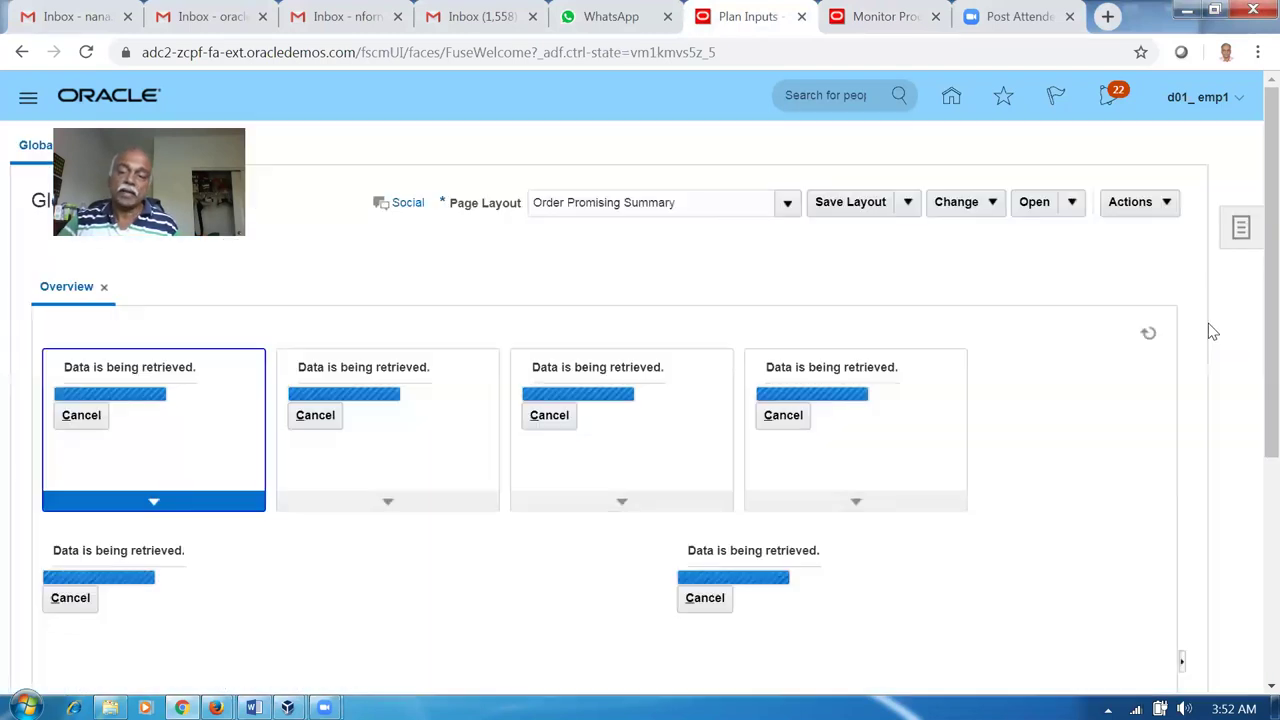
pyautogui.click(1241, 229)
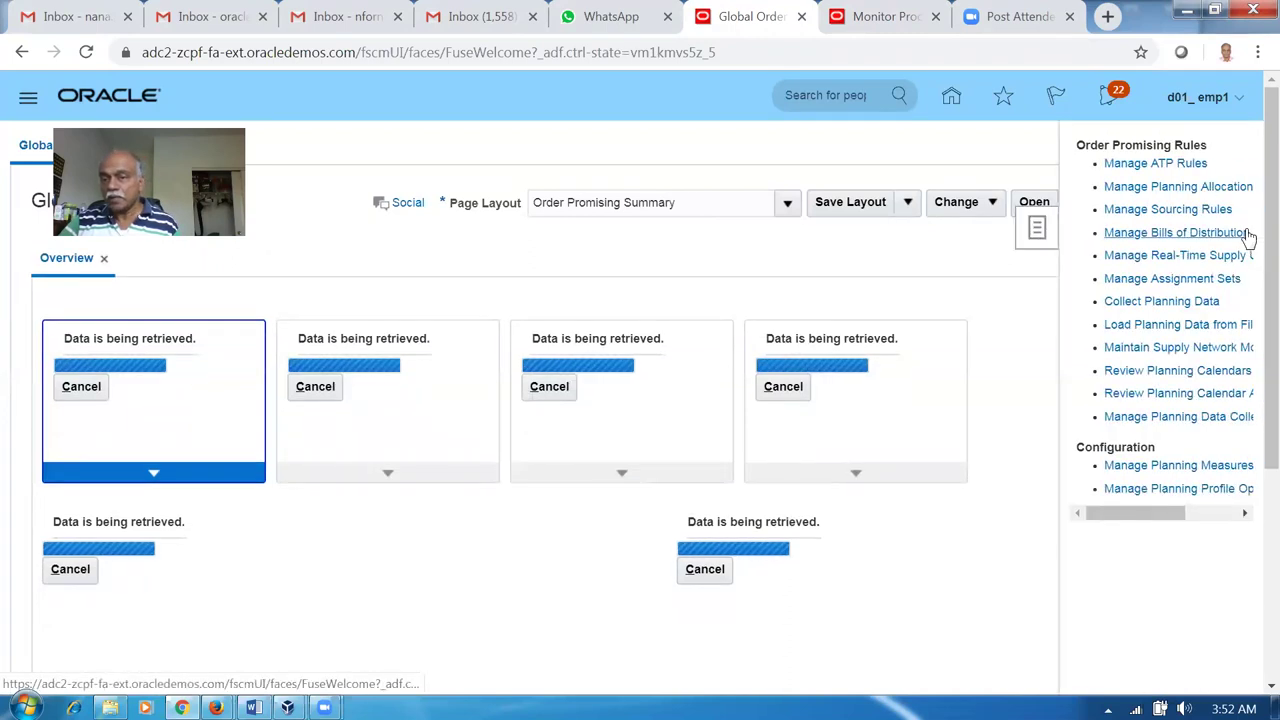
pyautogui.click(1140, 165)
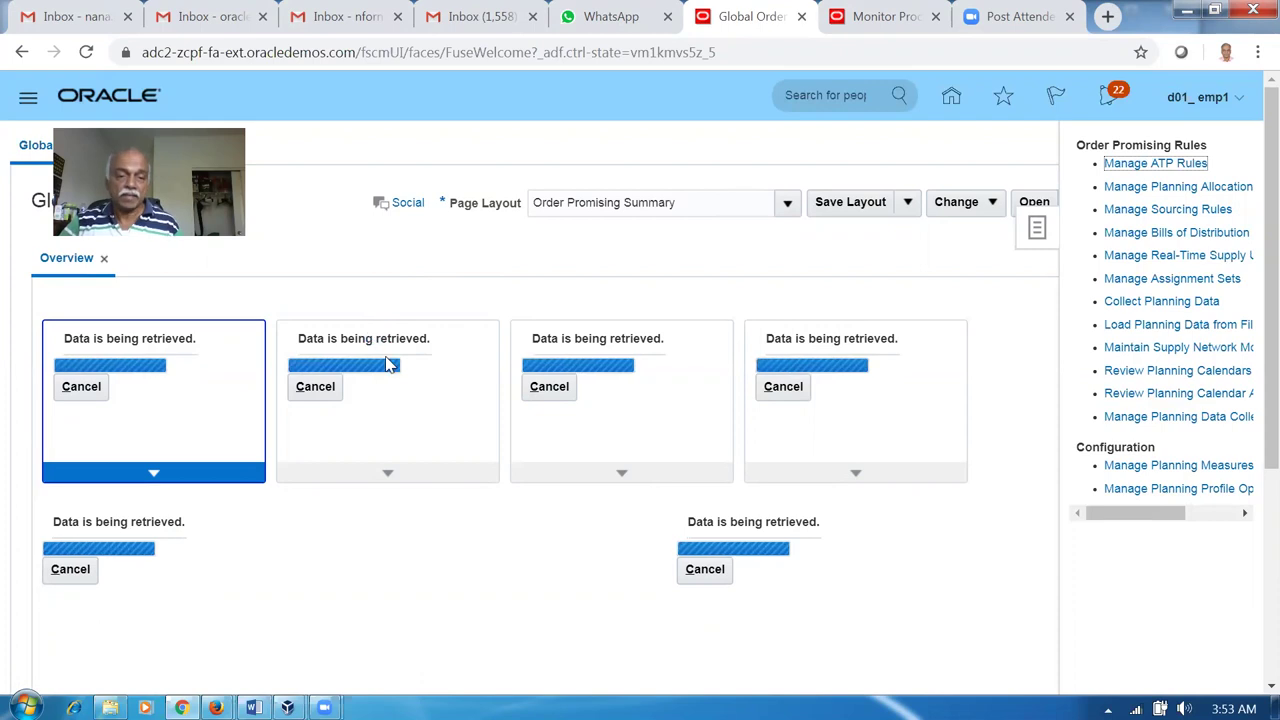
# Search the ATP rules for names starting with d01.
pyautogui.click(266, 292)
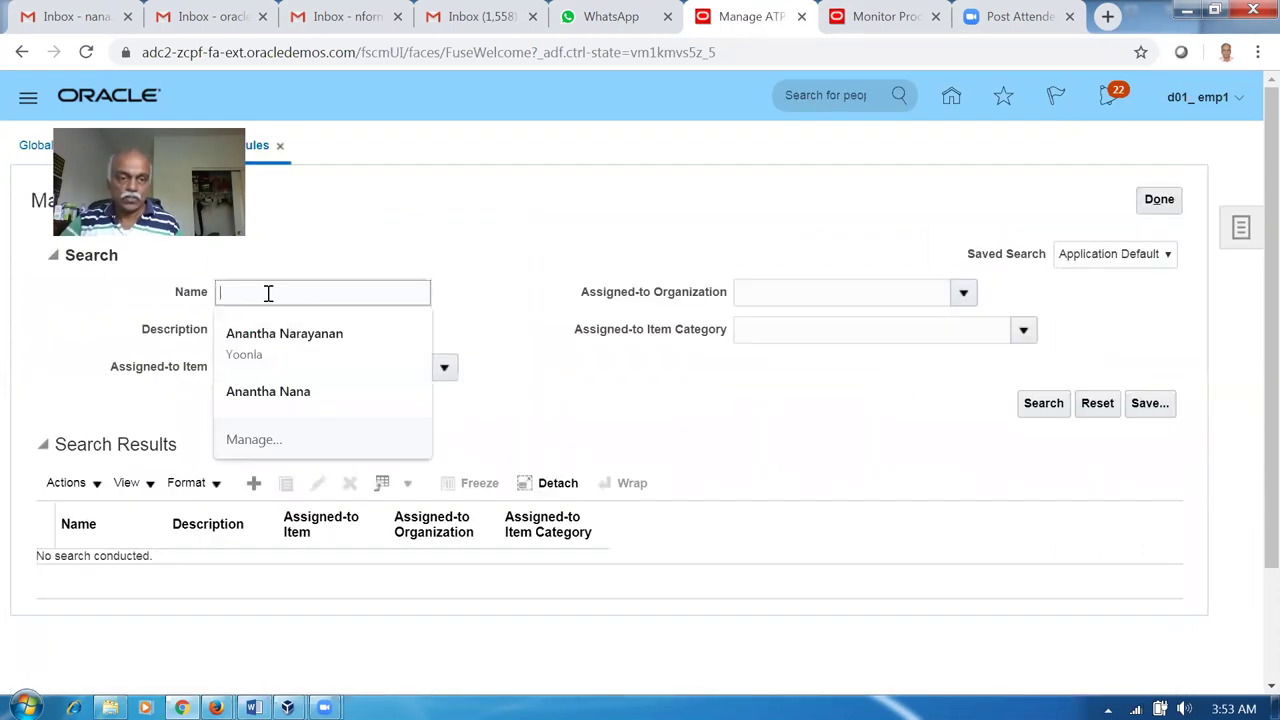
pyautogui.write('d01')
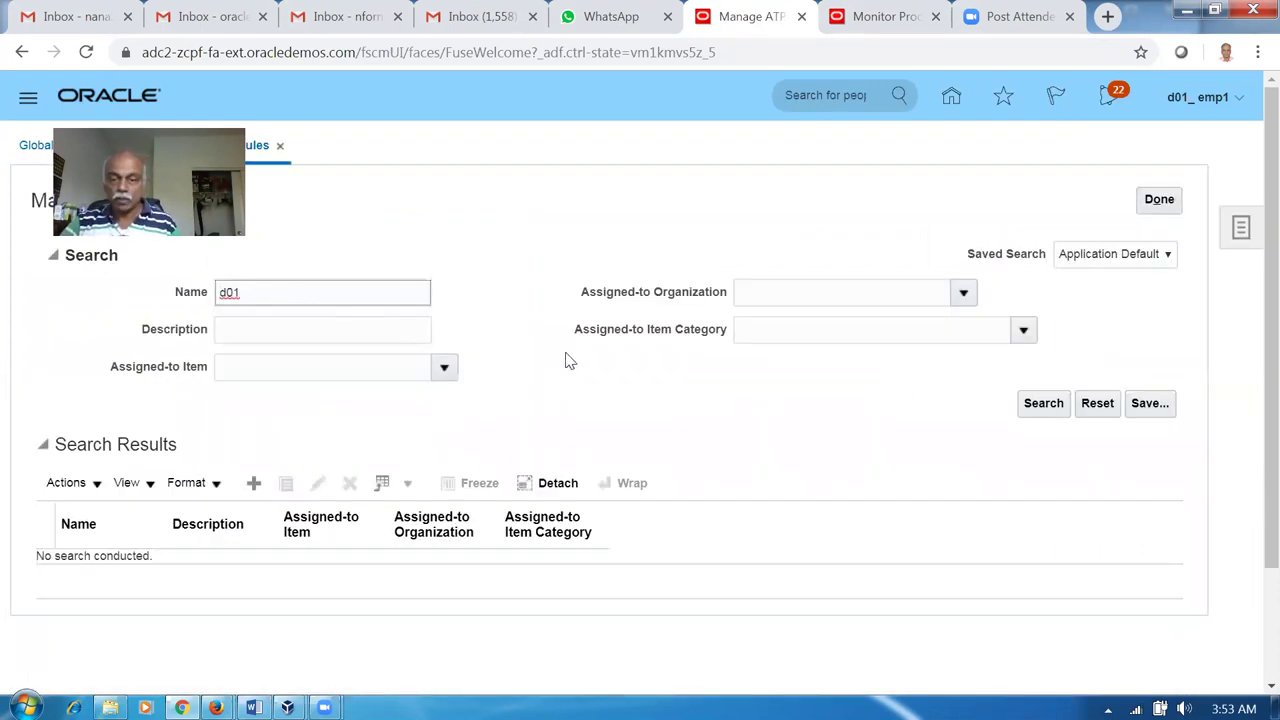
pyautogui.click(1041, 410)
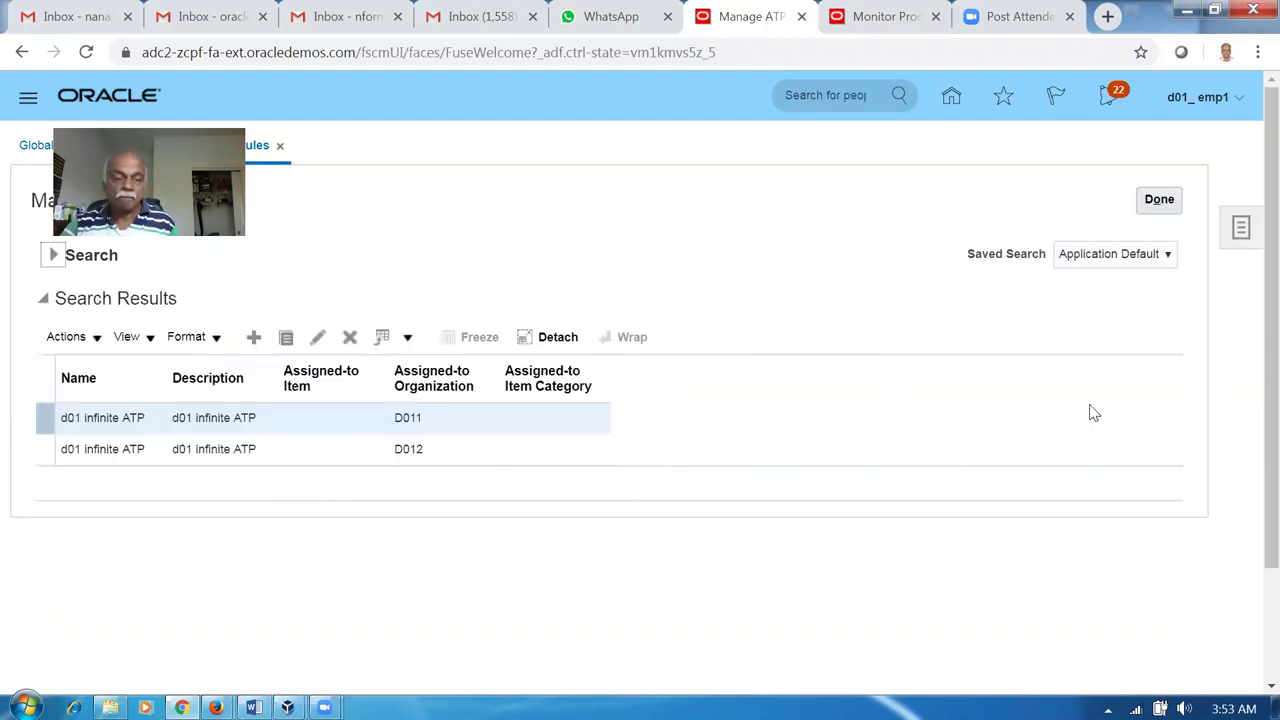
# Review the promising criteria and organization assignments of the d01 infinite ATP rule, and leave it without saving.
pyautogui.click(318, 338)
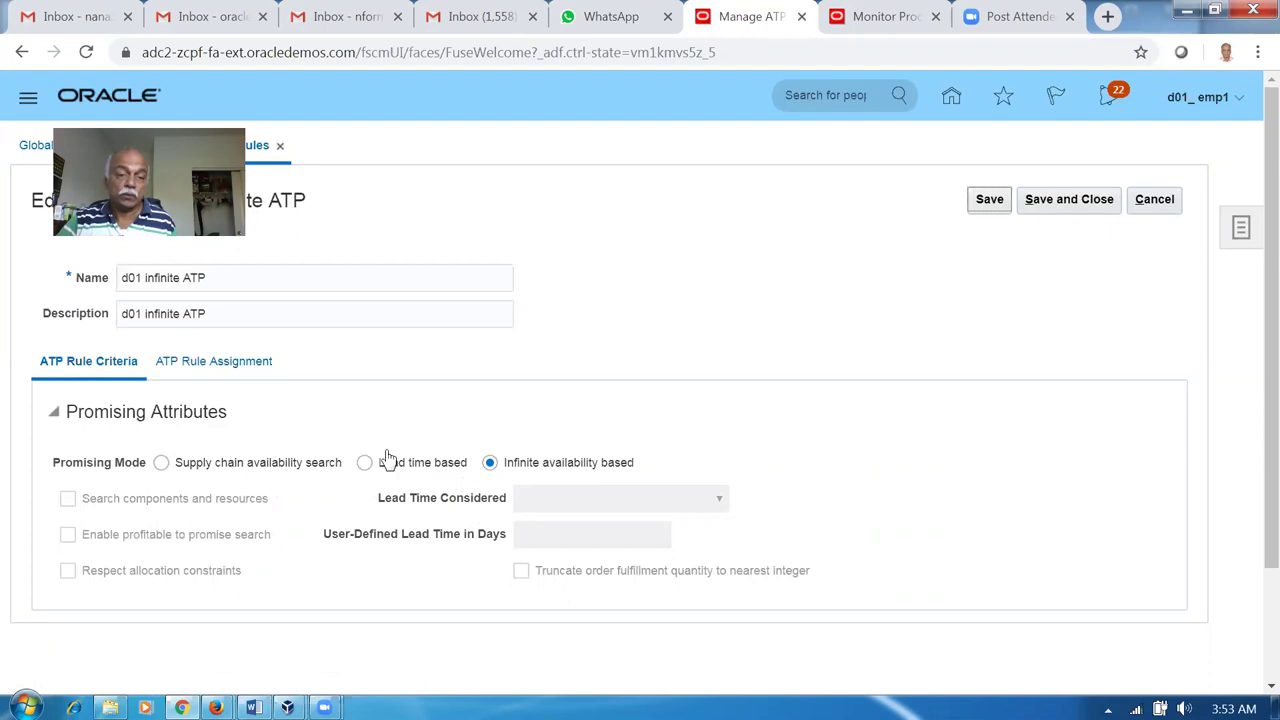
pyautogui.click(214, 369)
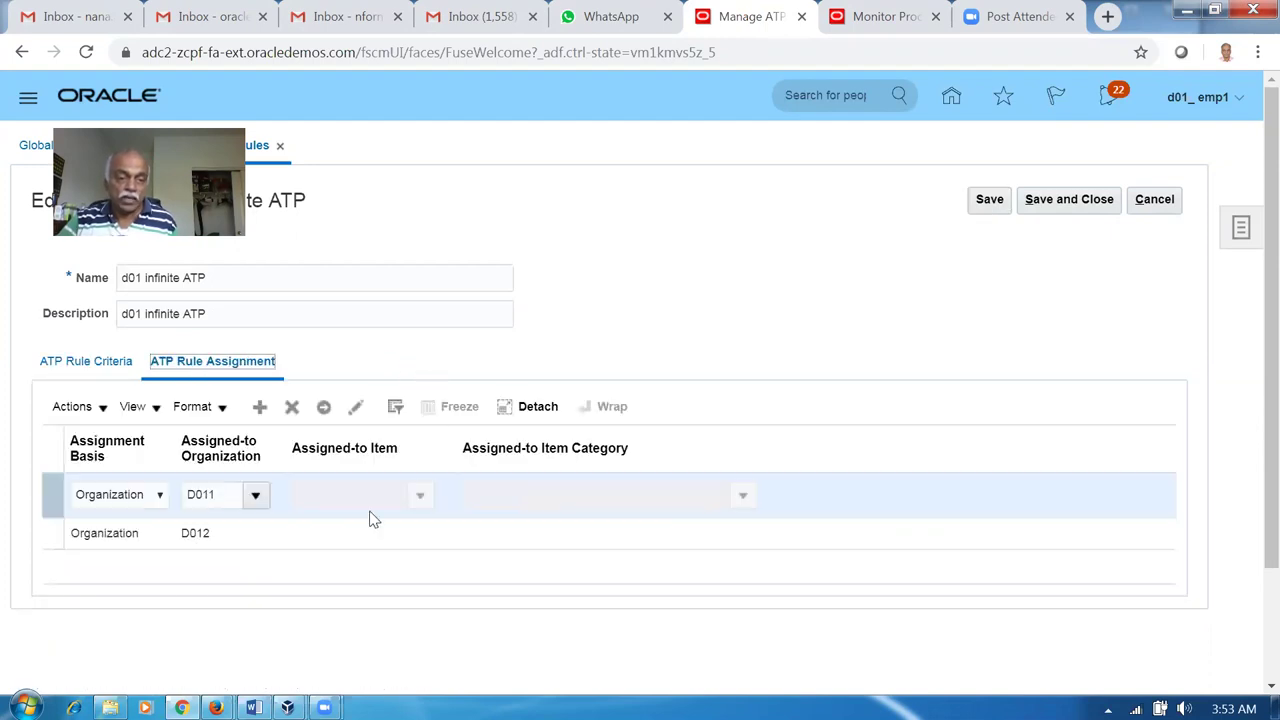
pyautogui.click(1150, 205)
# Refresh the scheduled processes overview to check the order promising server refresh, and return to the ATP rules page.
pyautogui.click(856, 18)
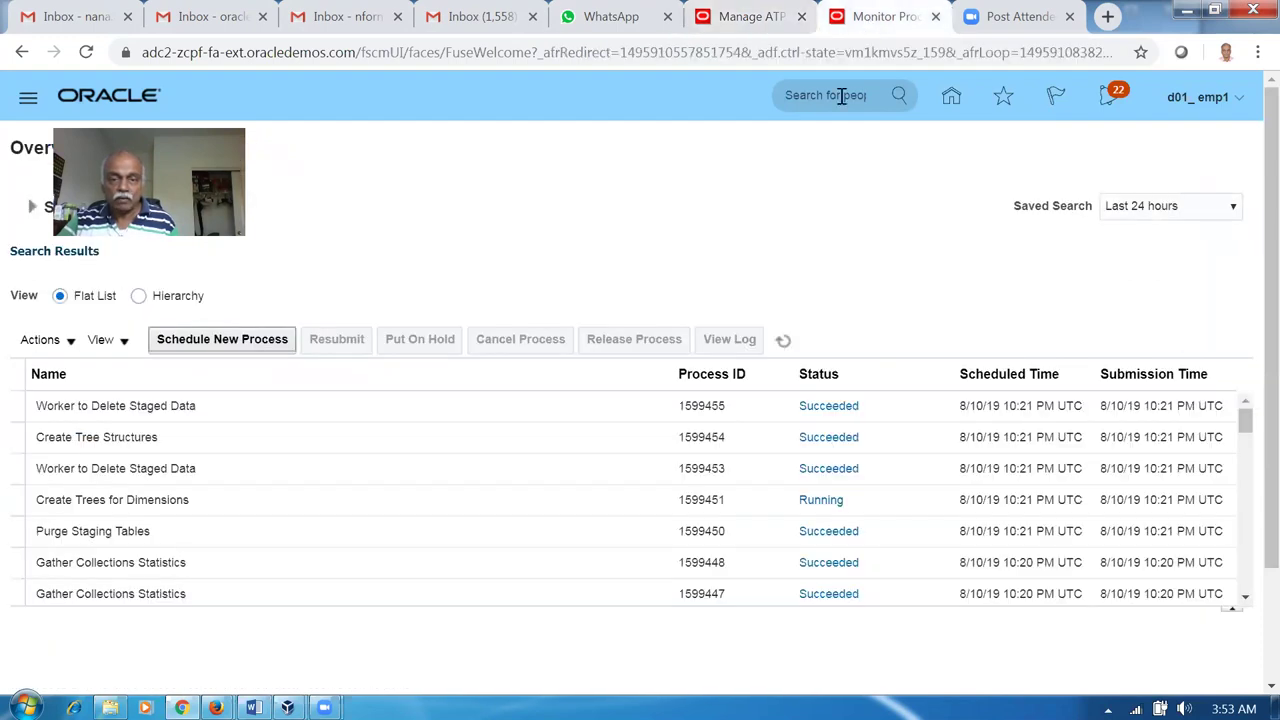
pyautogui.click(785, 340)
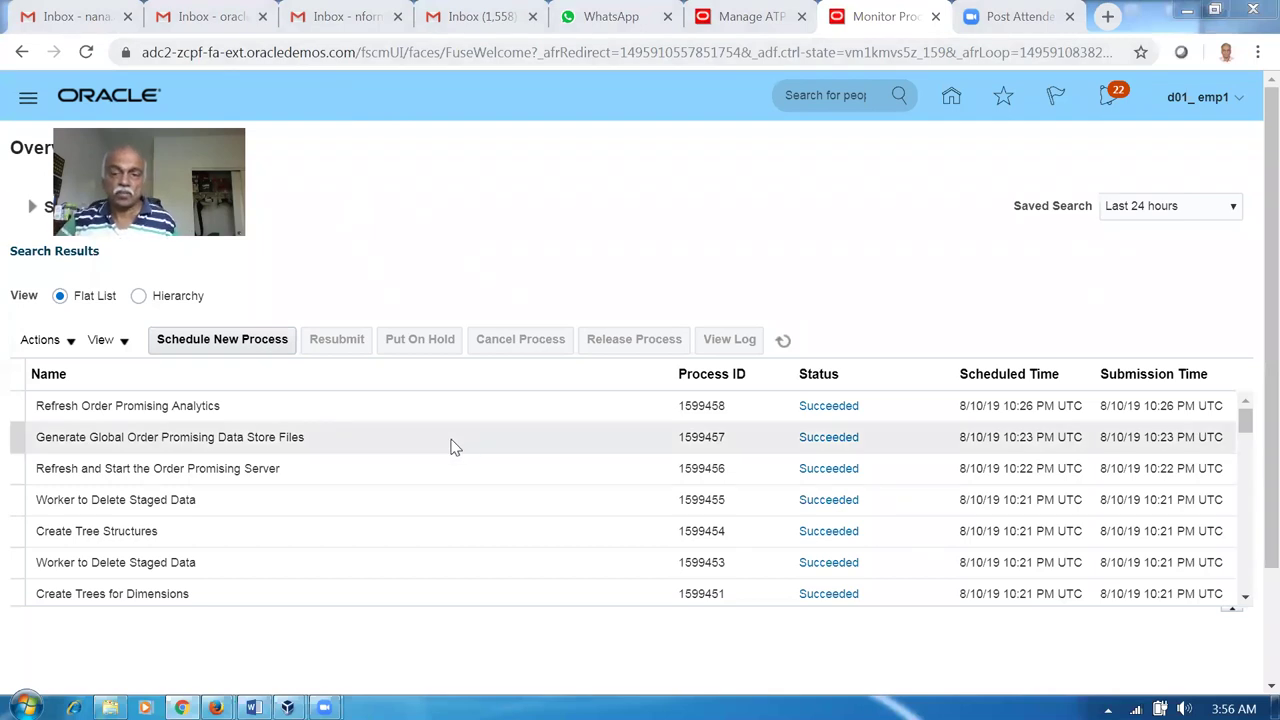
pyautogui.click(760, 33)
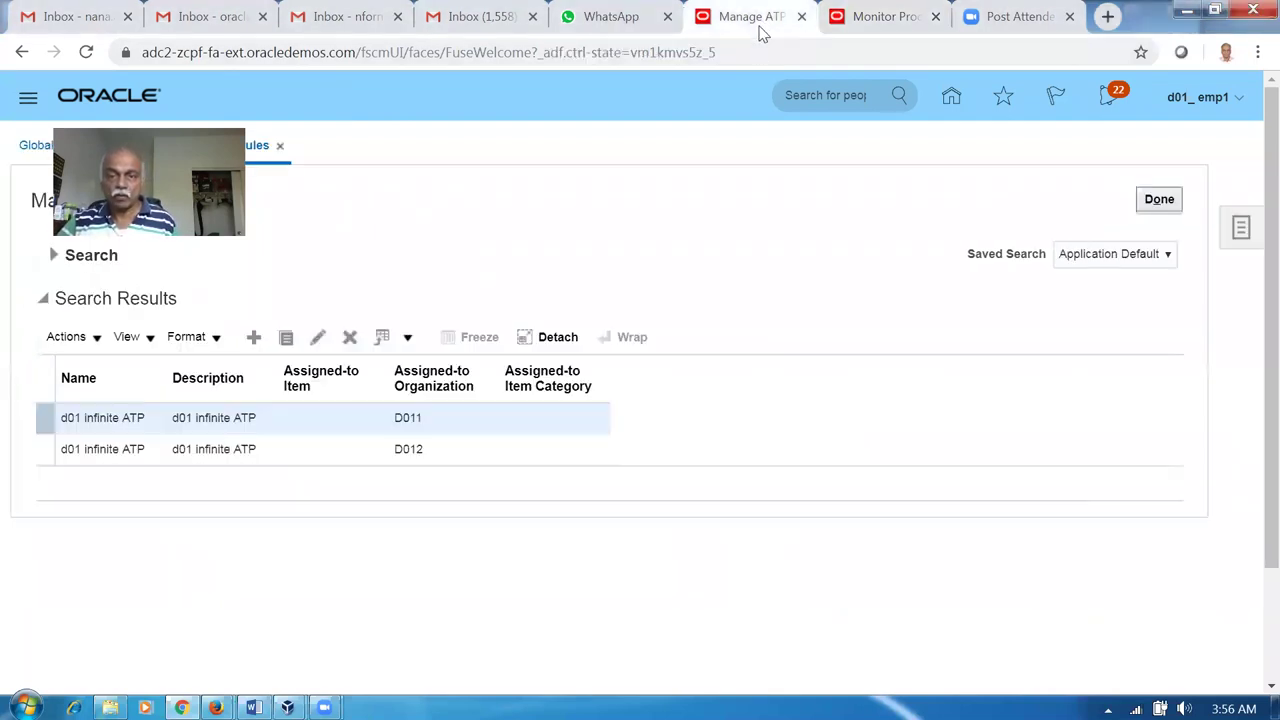
# Close the ATP rules page and start a new sales order in Order Management.
pyautogui.click(1157, 202)
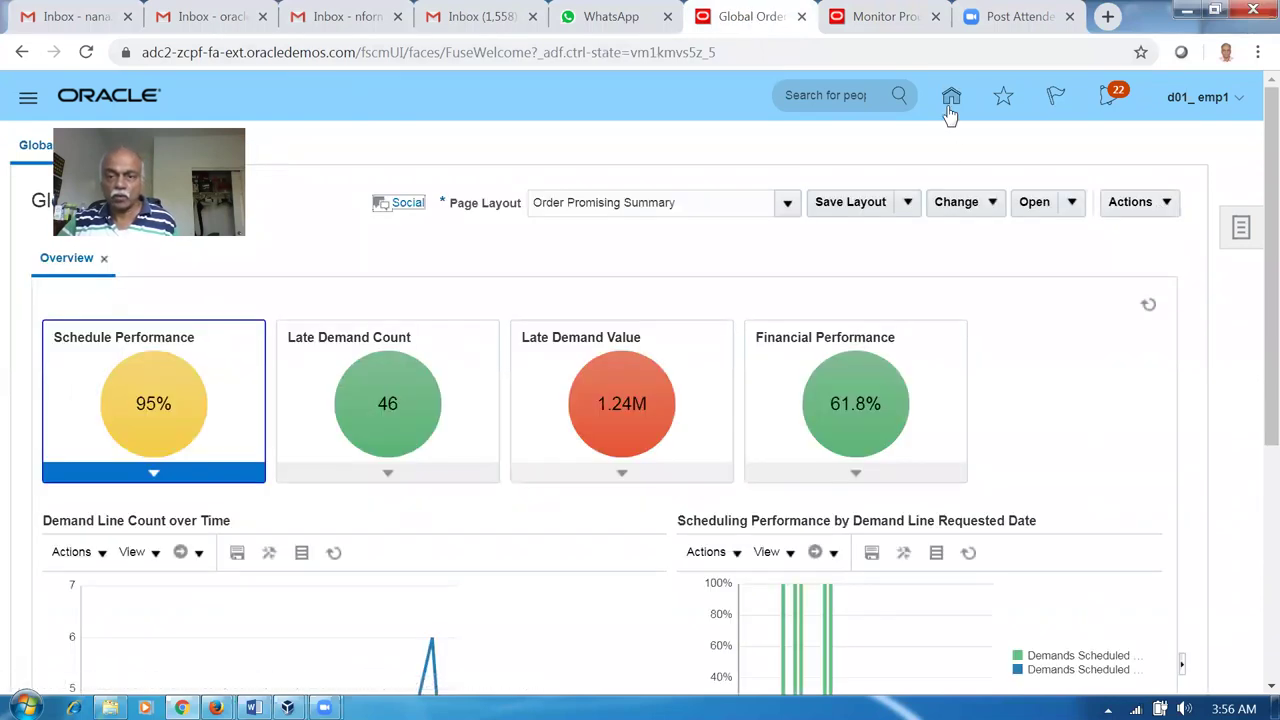
pyautogui.click(951, 97)
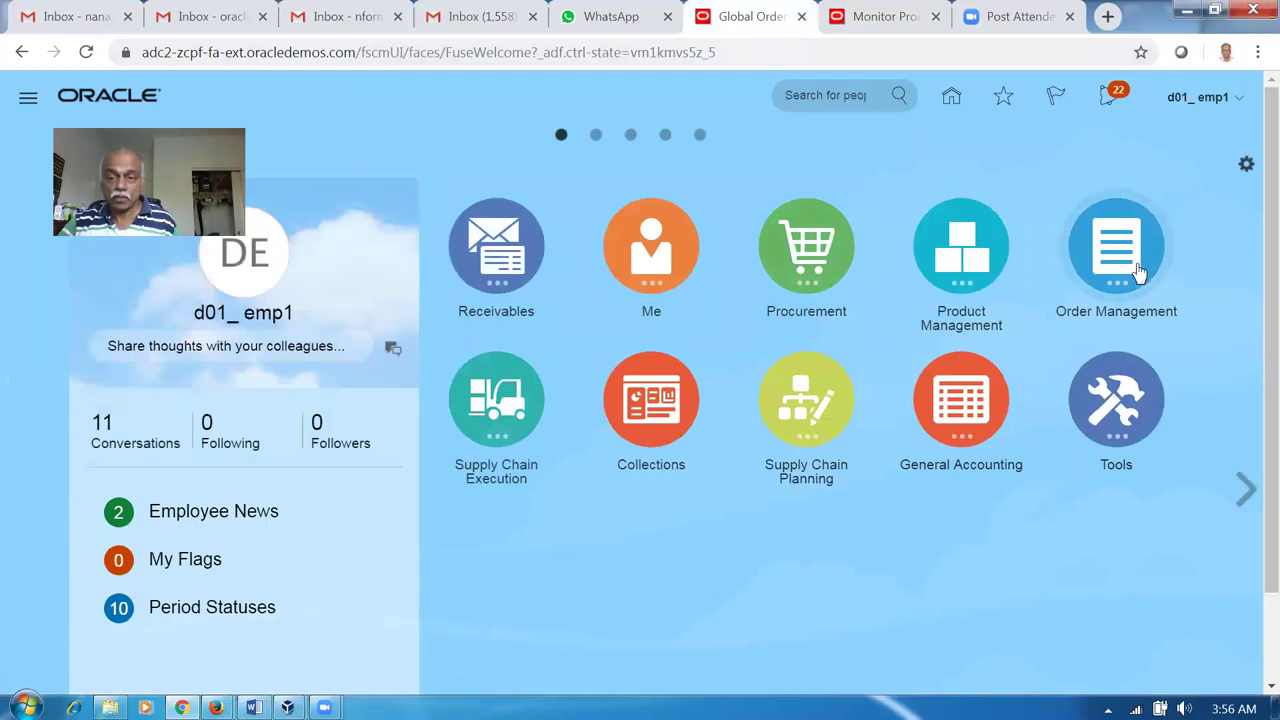
pyautogui.click(1138, 272)
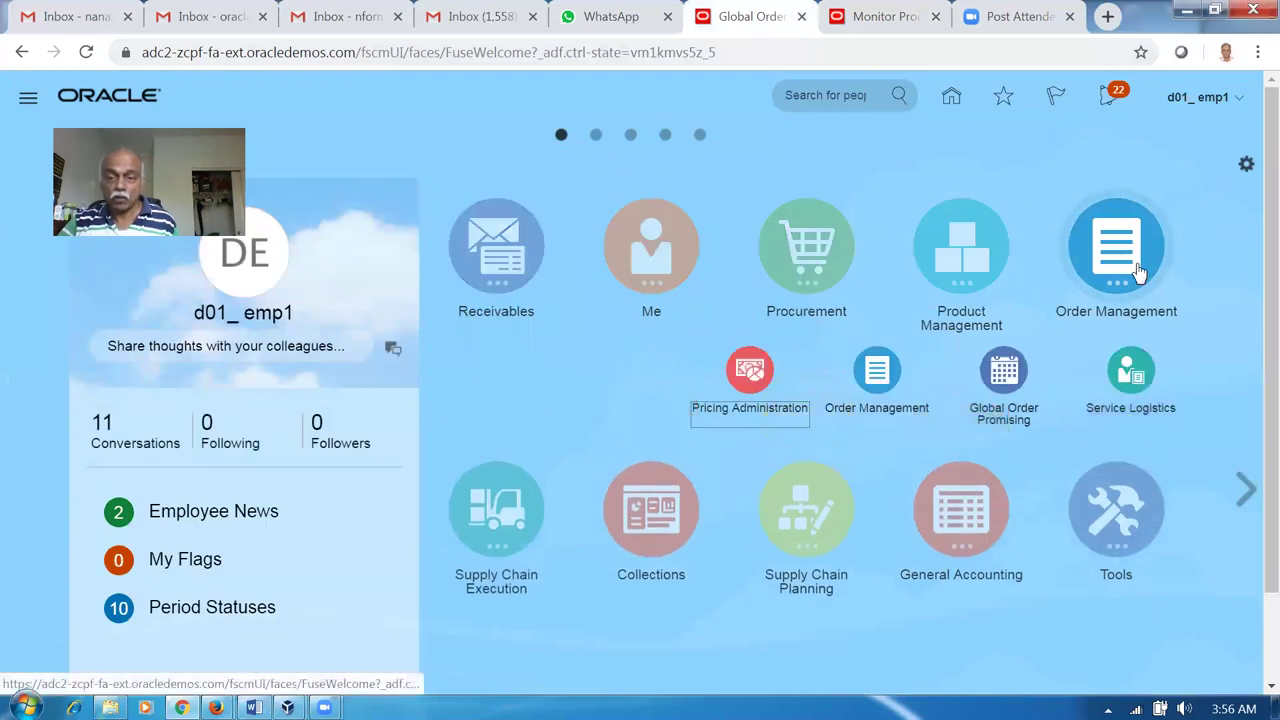
pyautogui.click(884, 388)
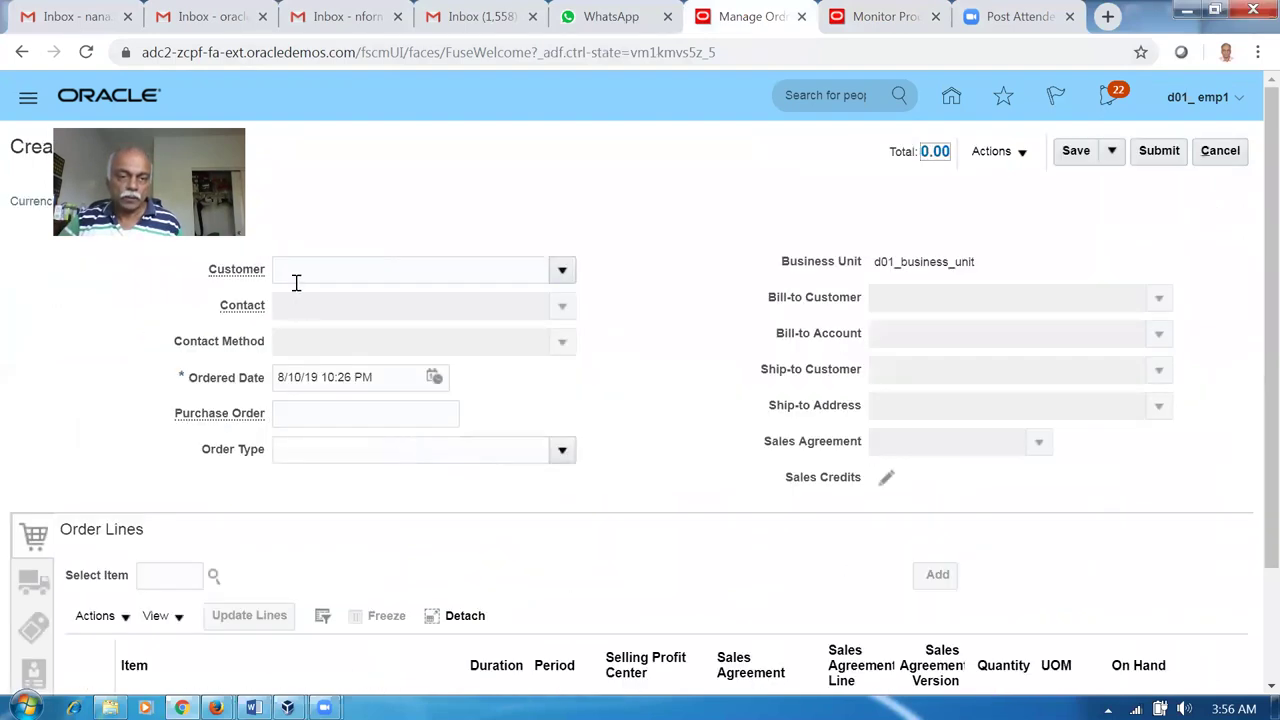
# Set the sales order's customer to d01_cust_1.
pyautogui.click(301, 264)
pyautogui.write('d01')
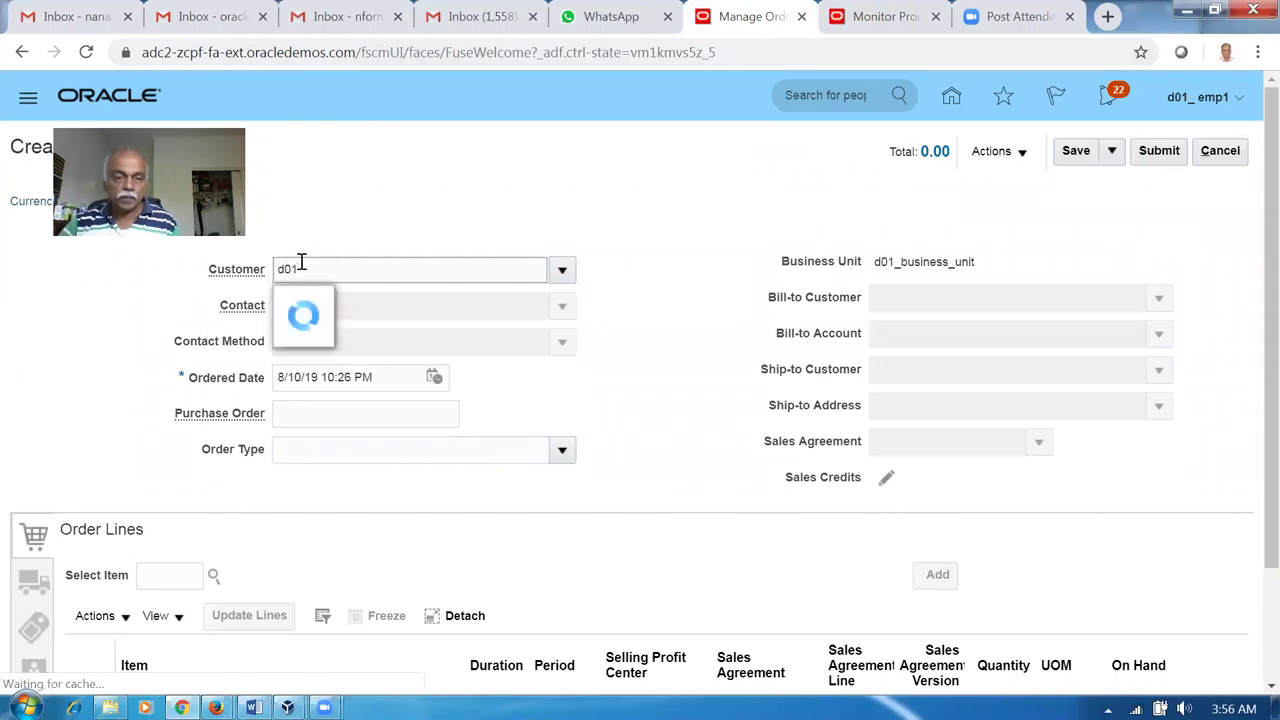
pyautogui.write('_cust_1')
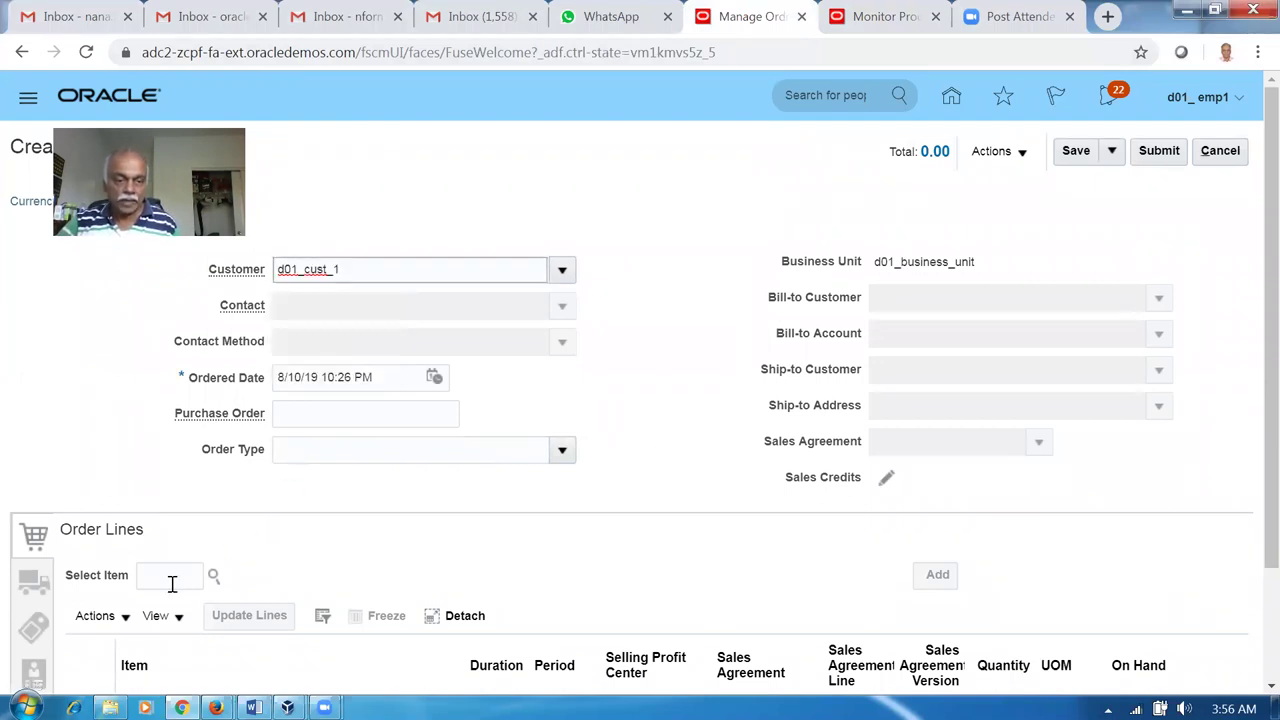
# Add an order line for 1500 Ea of the item d01_real_time_update.
pyautogui.click(172, 578)
pyautogui.write('d01')
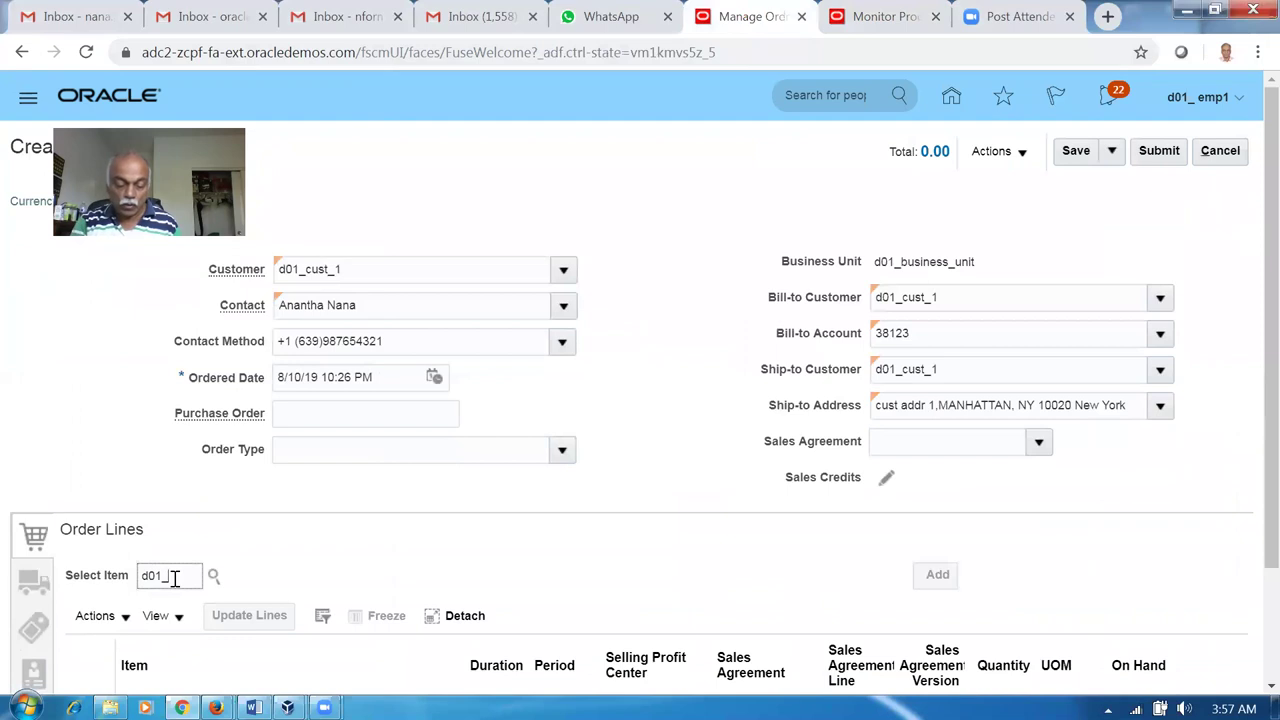
pyautogui.write('_real_t')
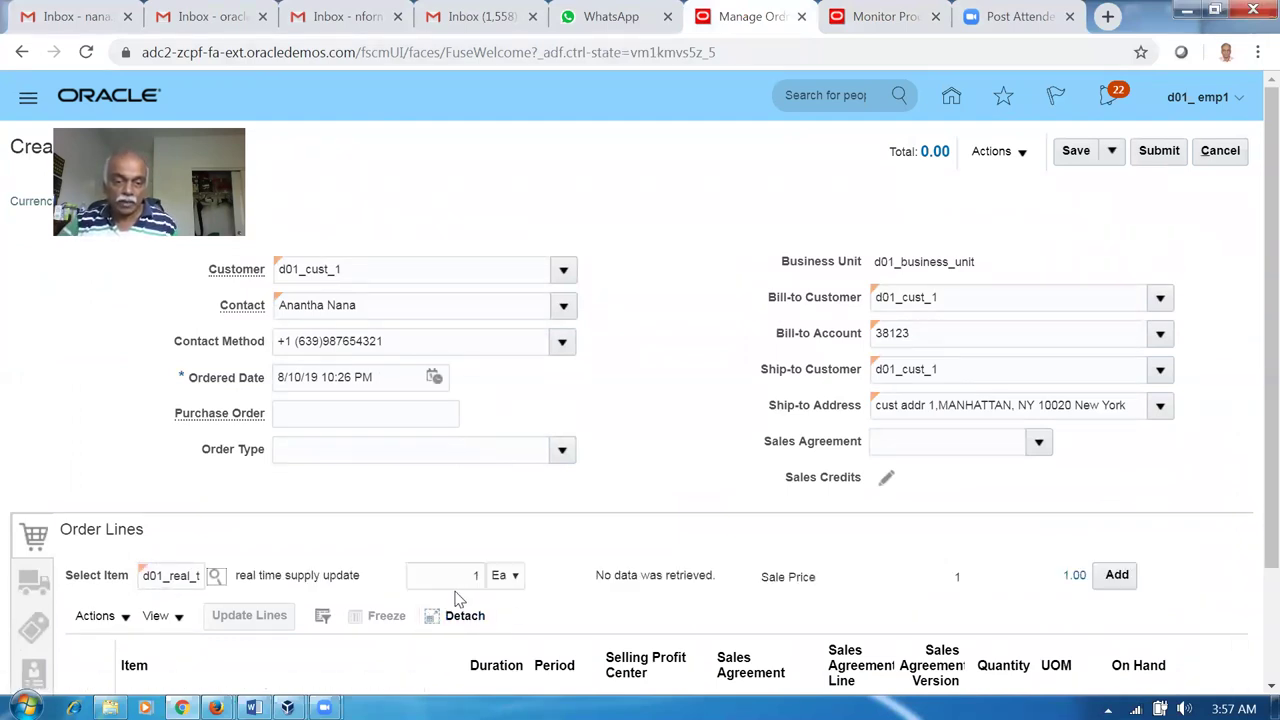
pyautogui.click(460, 575)
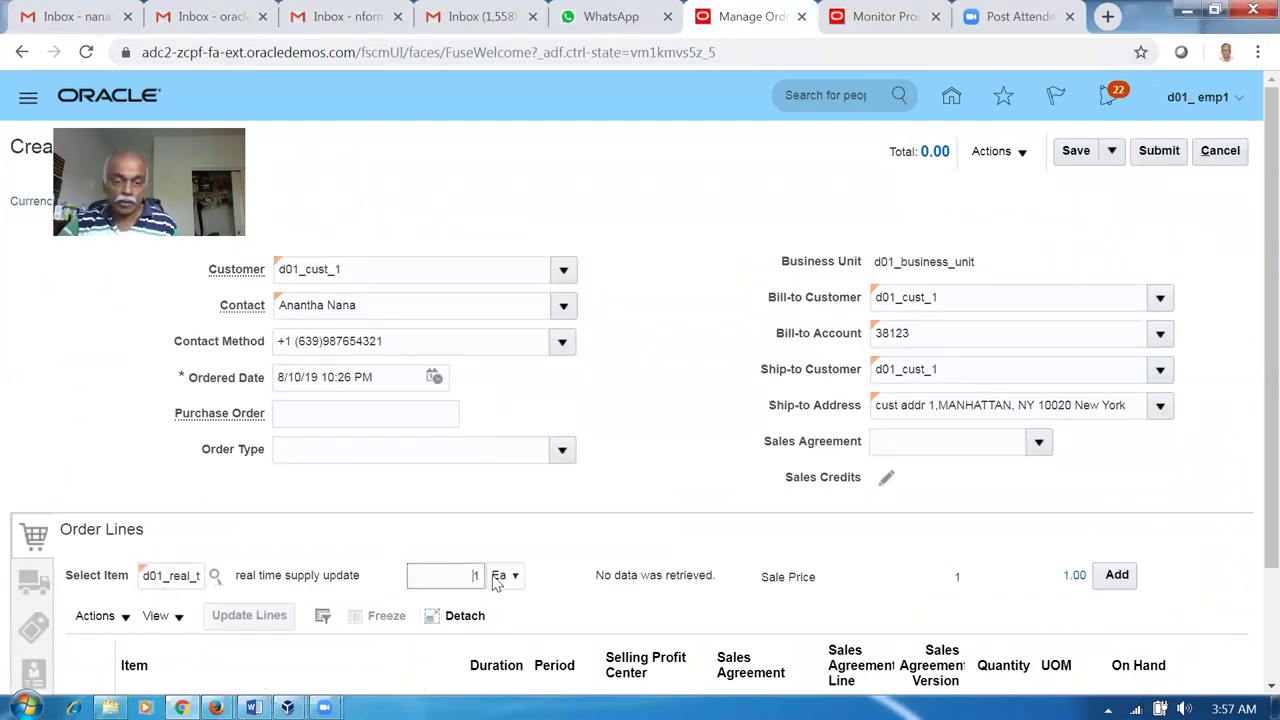
pyautogui.write('1500')
pyautogui.press('Tab')
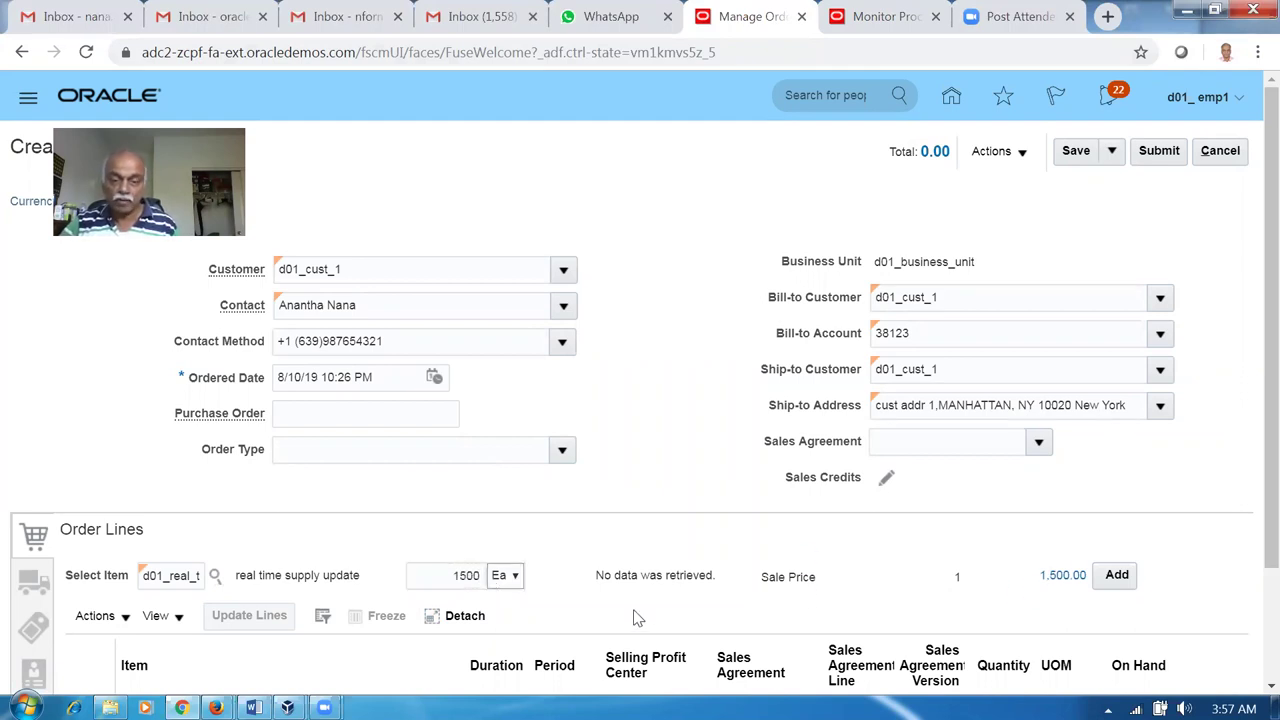
pyautogui.click(1126, 575)
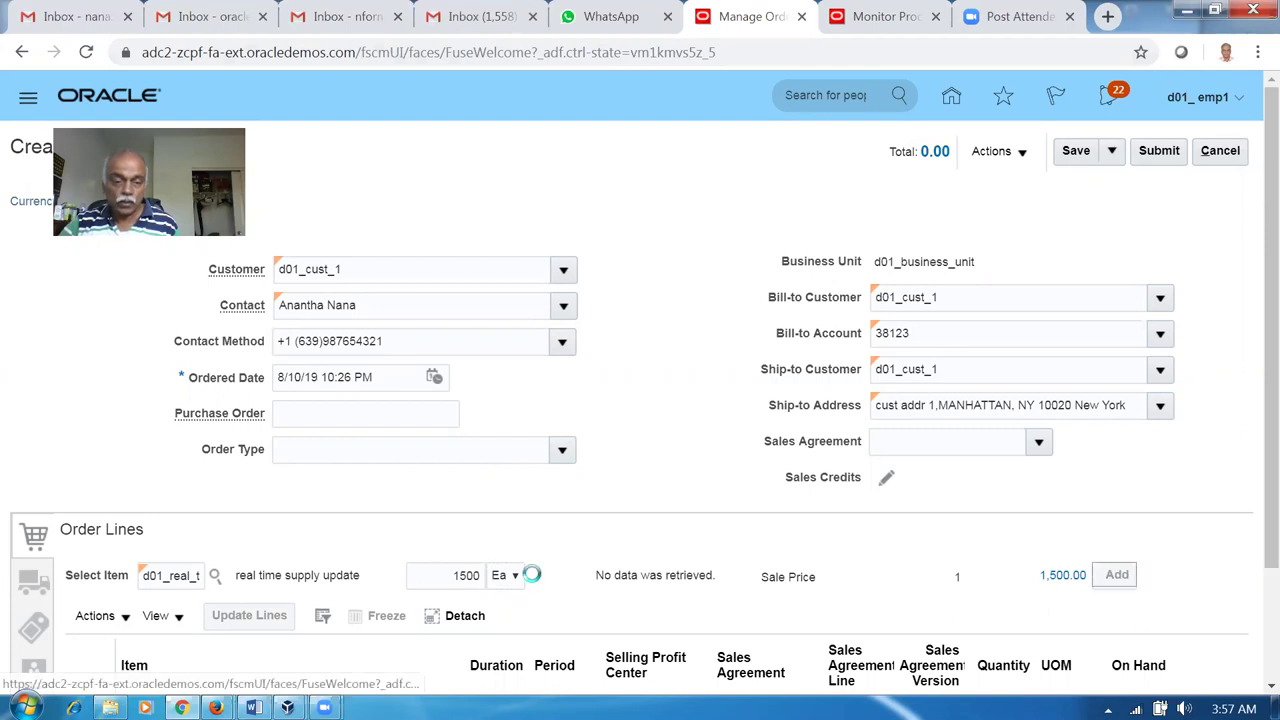
# Set the supply warehouse in the order's shipment details to D011.
pyautogui.click(36, 584)
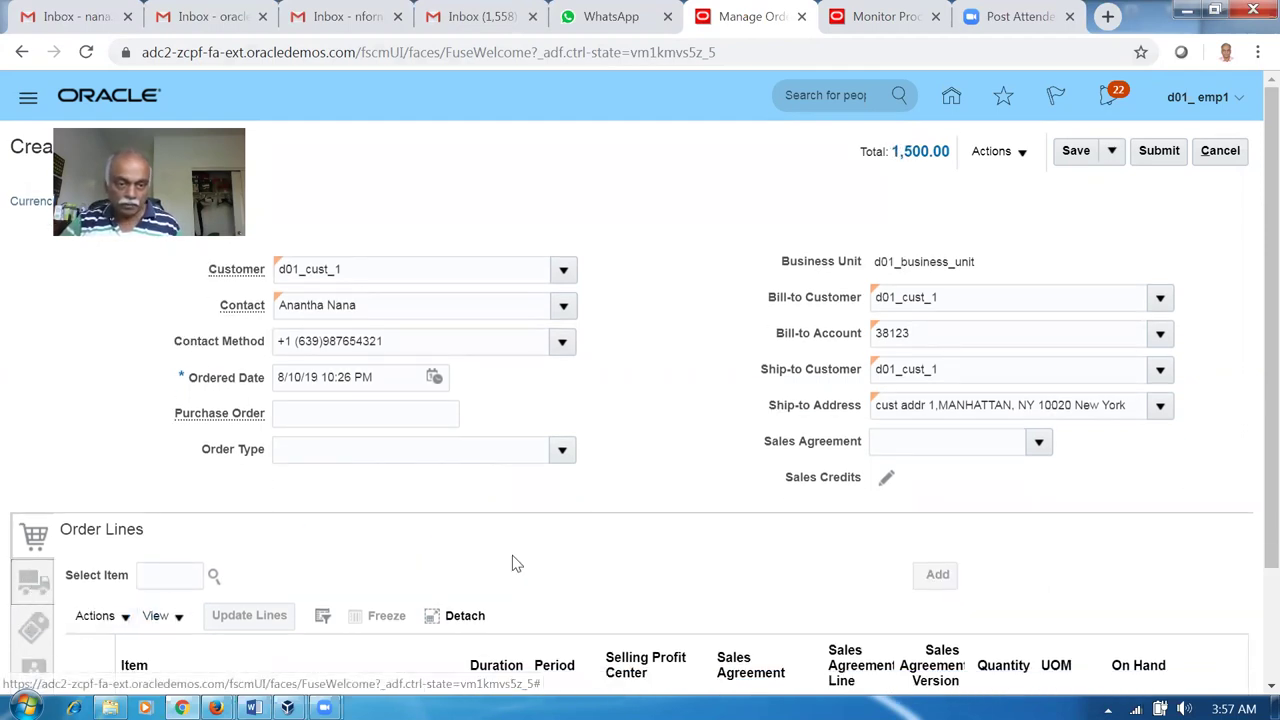
pyautogui.click(219, 580)
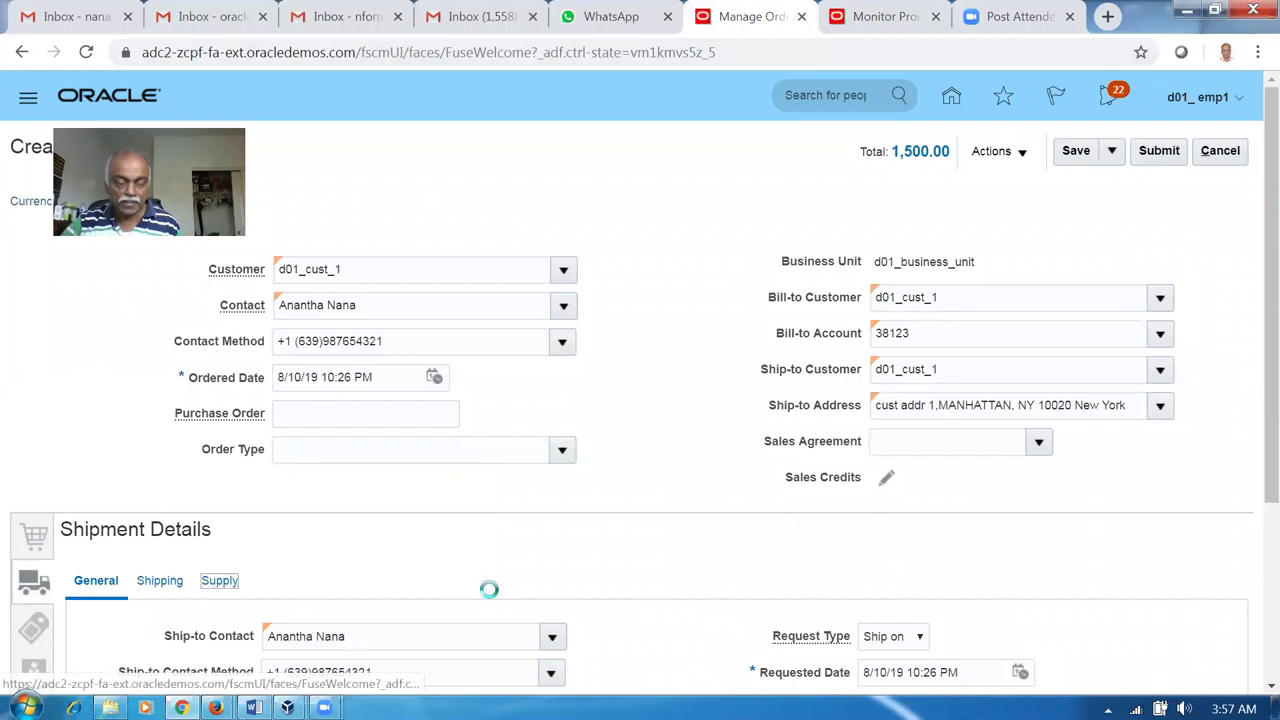
pyautogui.scroll(-1, 470, 590)
pyautogui.click(393, 536)
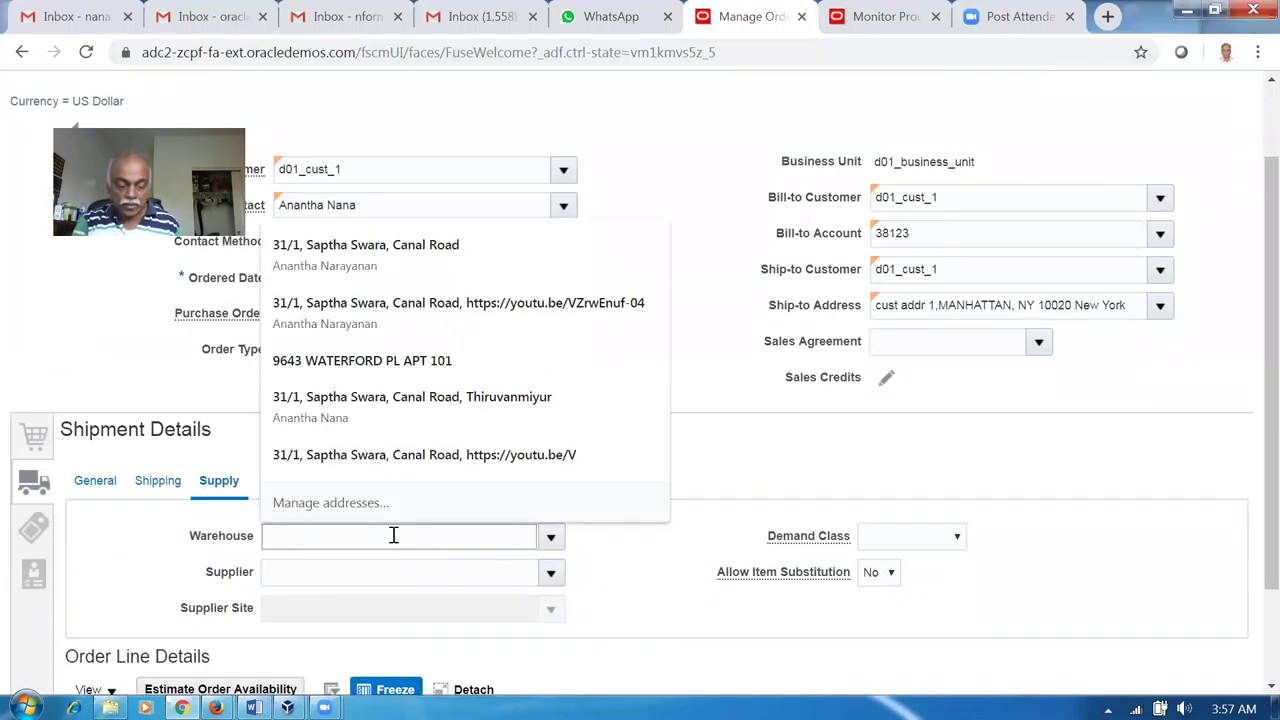
pyautogui.write('D011')
pyautogui.press('Tab')
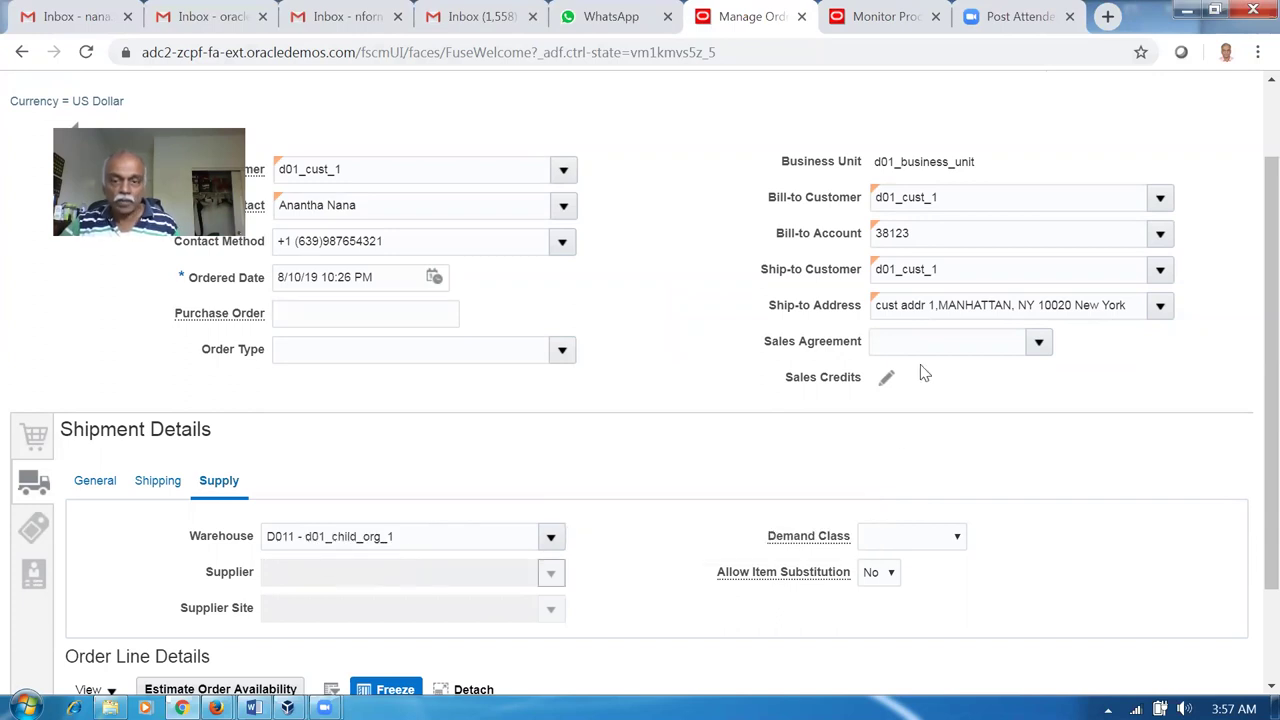
# Submit the sales order and acknowledge its confirmation.
pyautogui.scroll(2, 918, 368)
pyautogui.click(1160, 153)
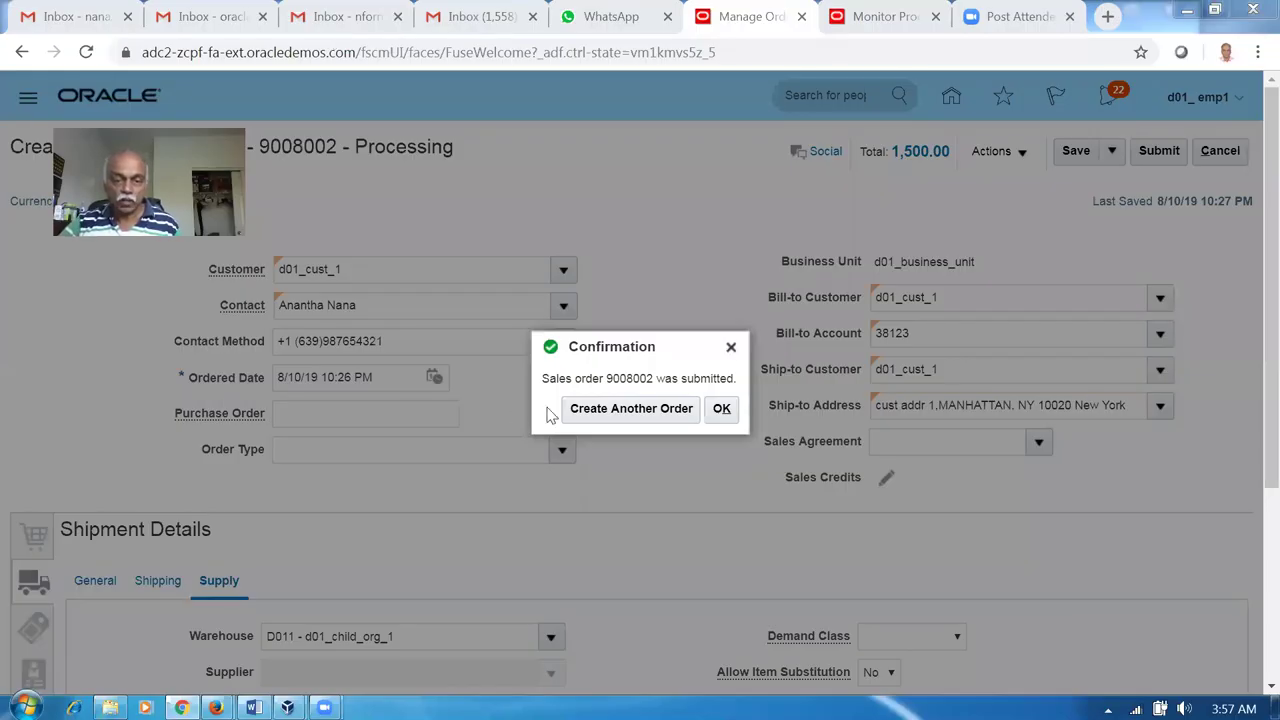
pyautogui.press('Return')
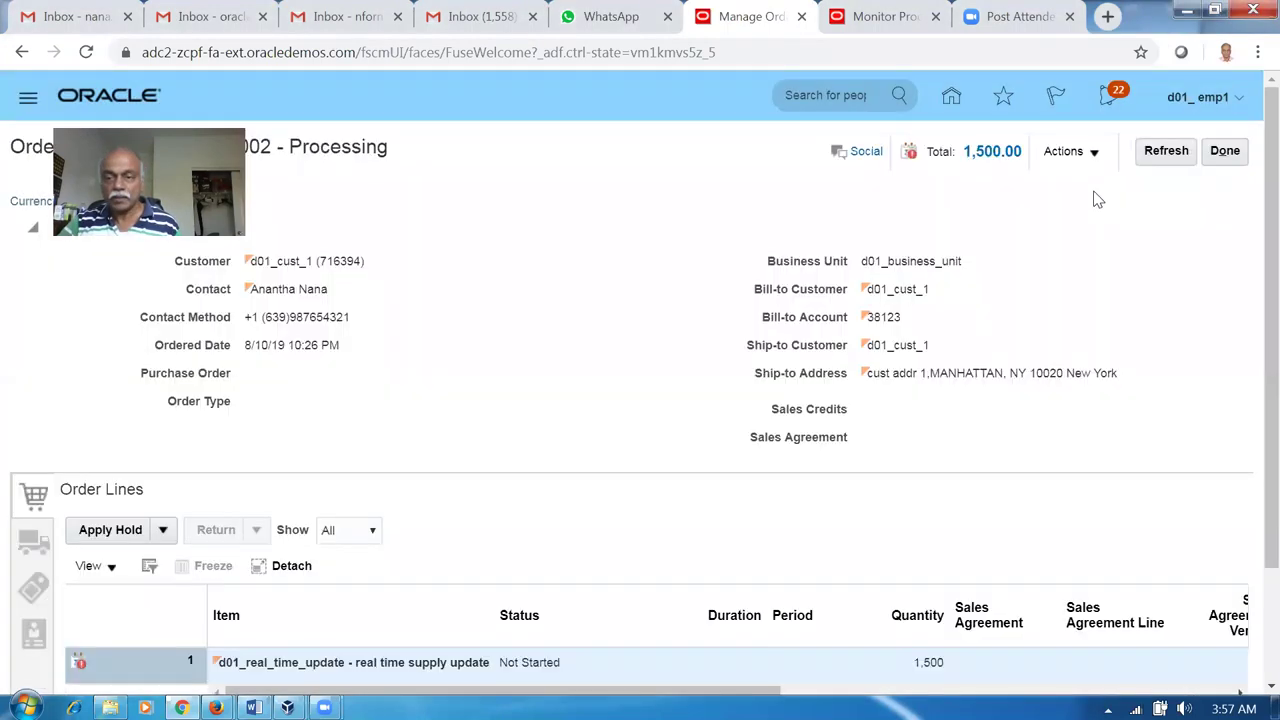
# Switch the submitted order to the fulfillment view and open the orchestration process of fulfillment line 1-1.
pyautogui.click(1070, 151)
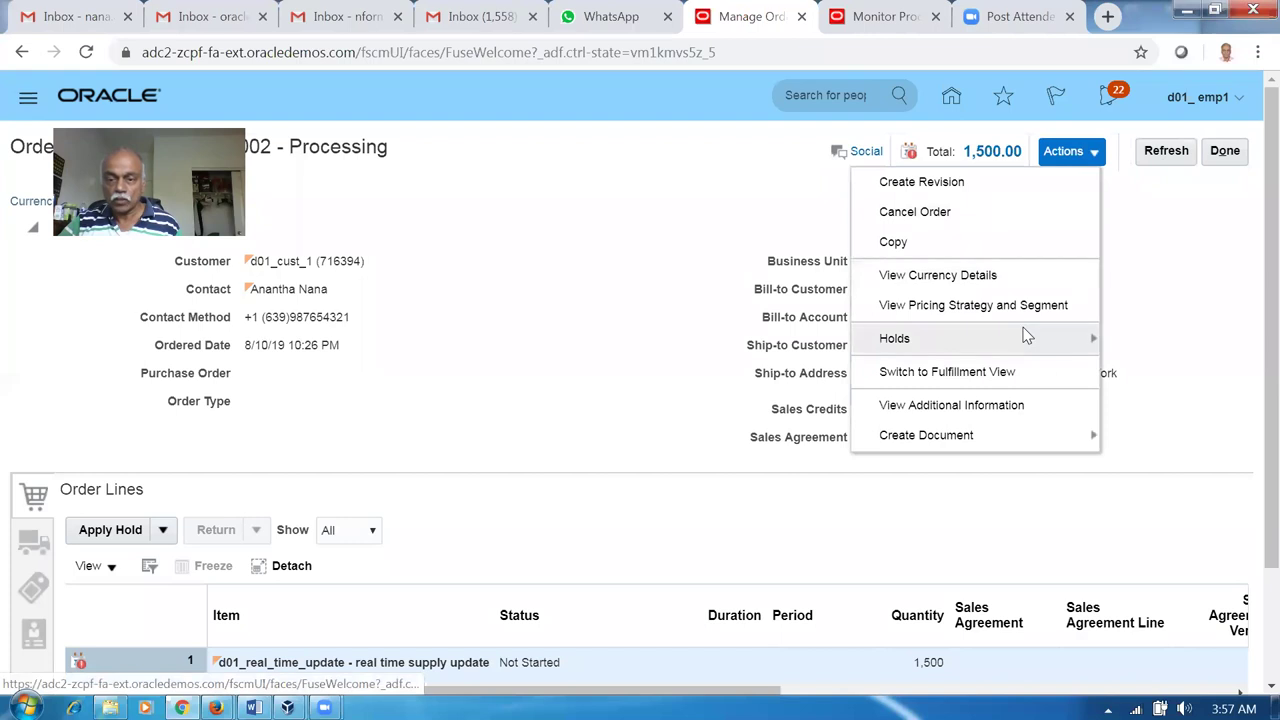
pyautogui.click(1004, 379)
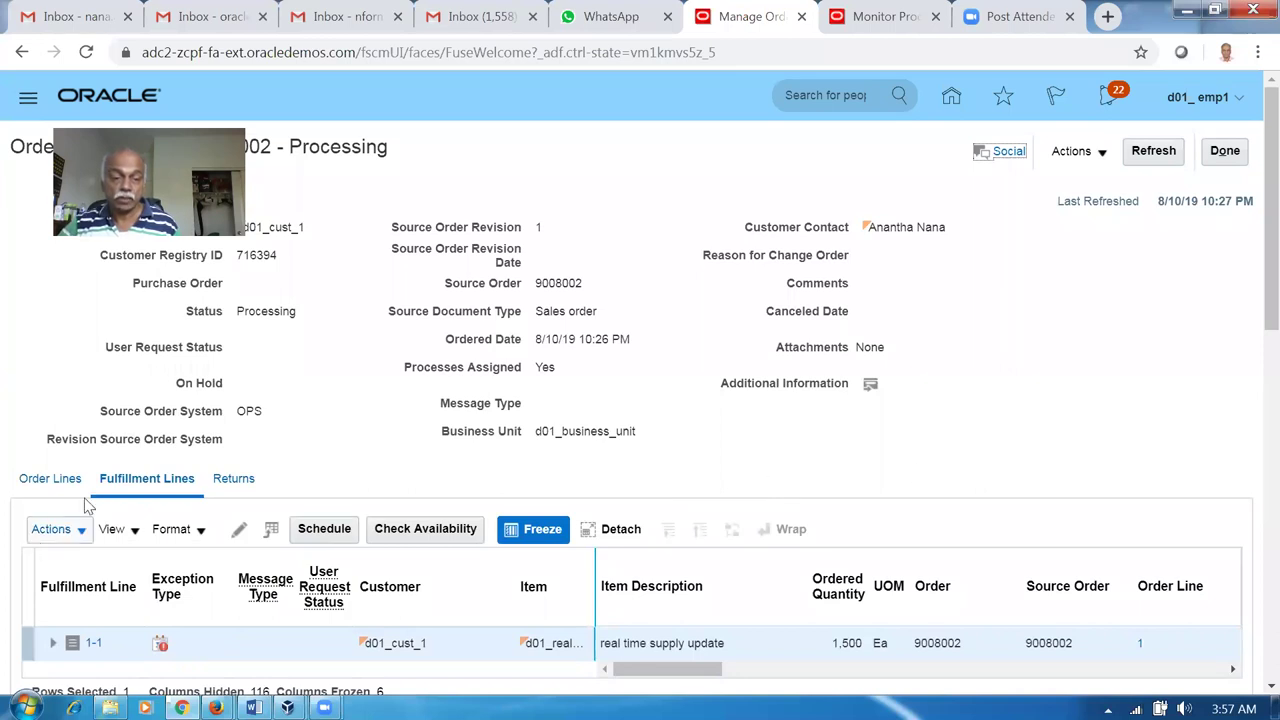
pyautogui.moveTo(682, 670); pyautogui.dragTo(740, 675)
pyautogui.click(1035, 643)
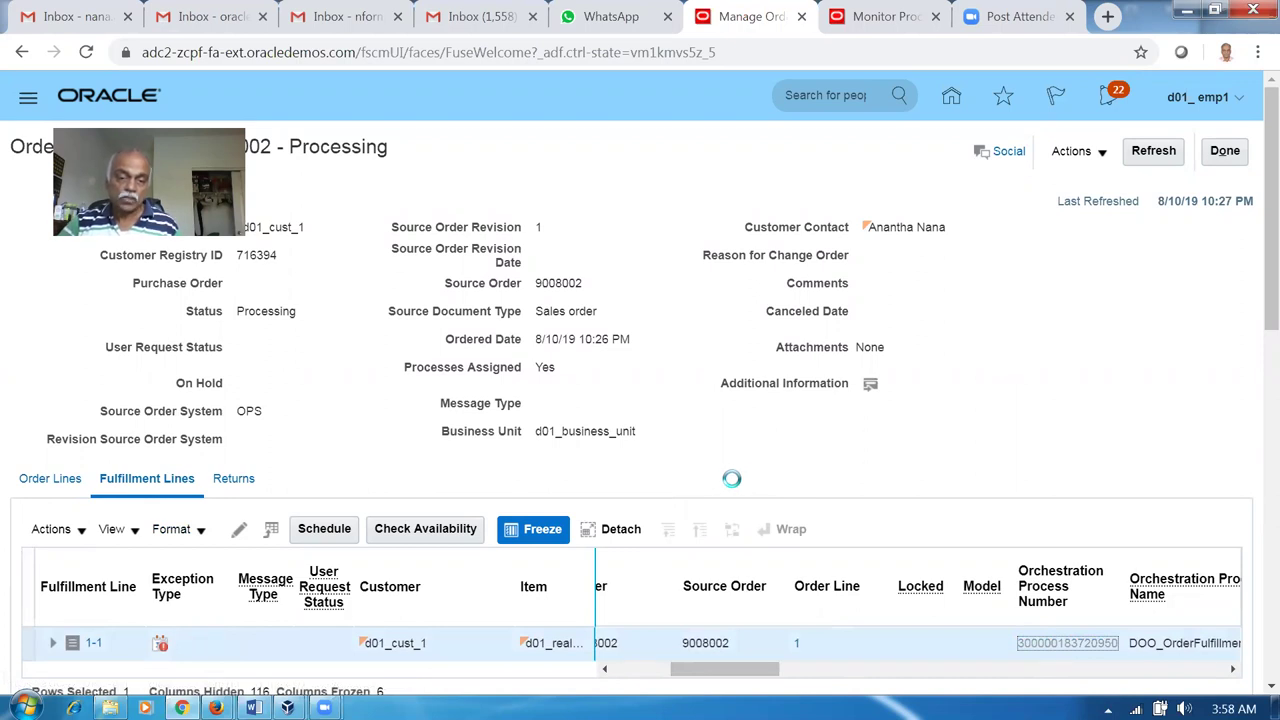
# Refresh the order's orchestration process repeatedly to follow the progress of its Schedule and Reserve tasks.
pyautogui.scroll(-1, 736, 478)
pyautogui.scroll(1, 737, 478)
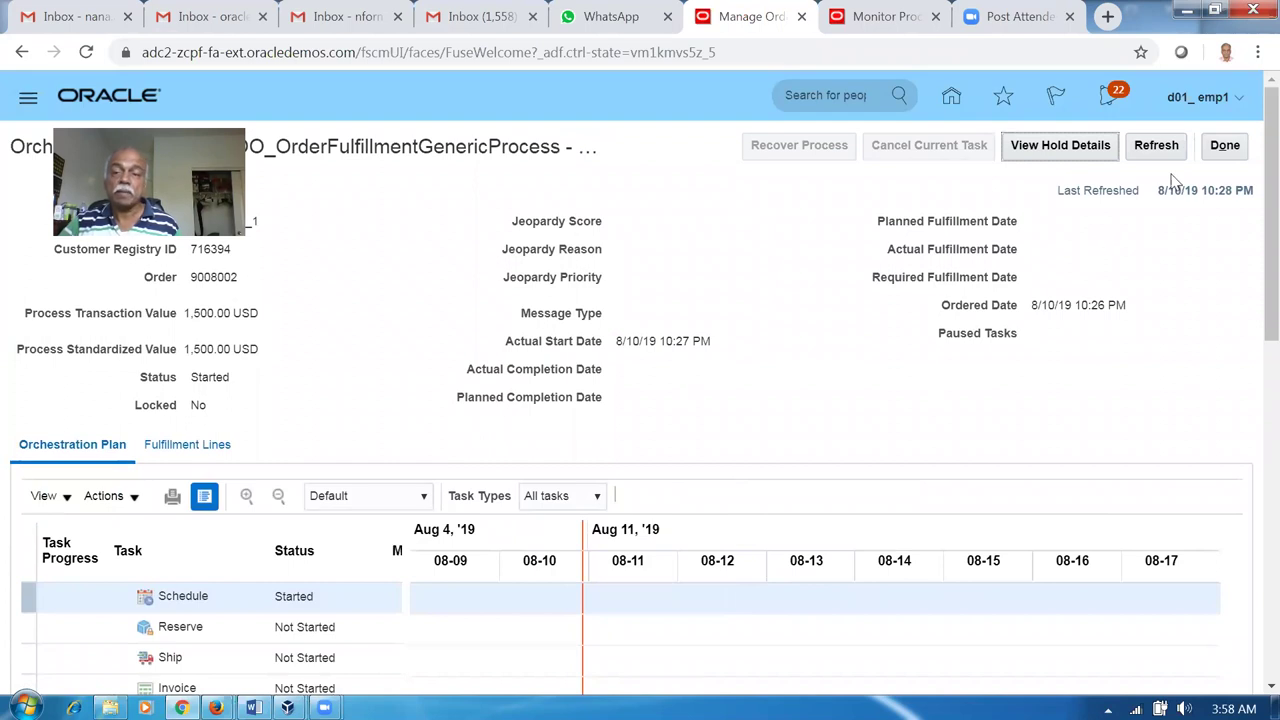
pyautogui.click(1156, 146)
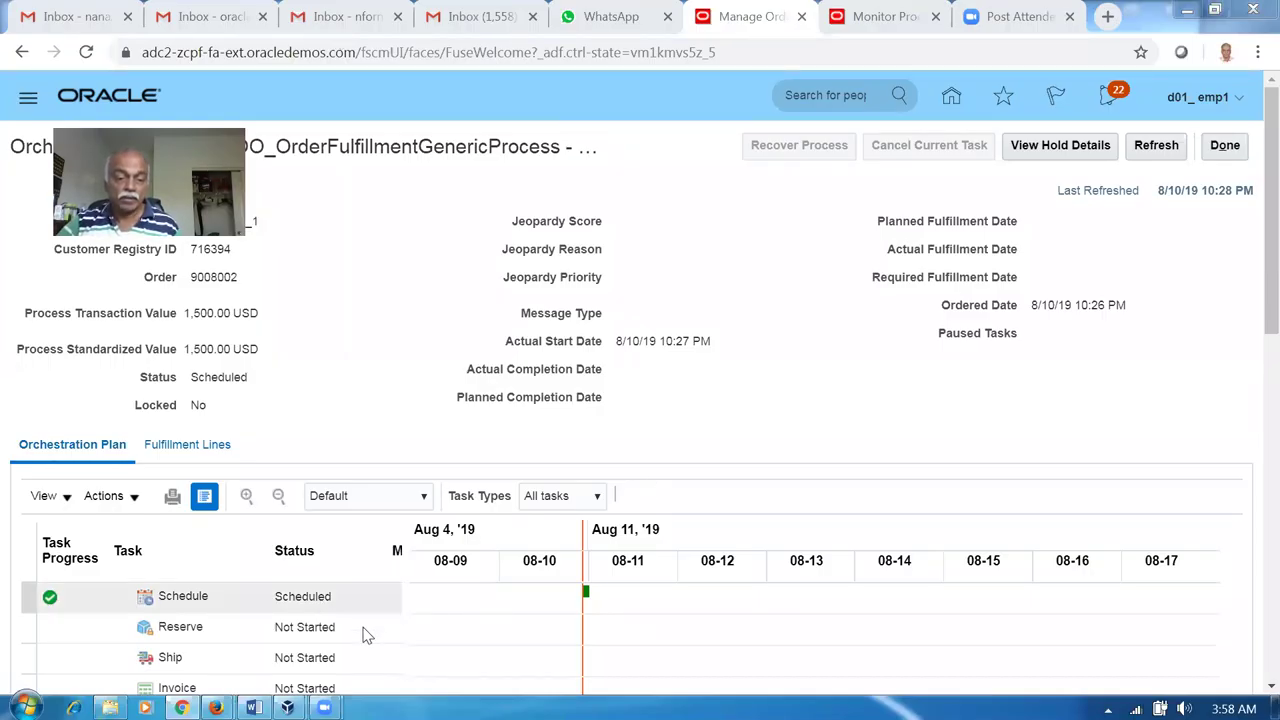
pyautogui.click(1157, 148)
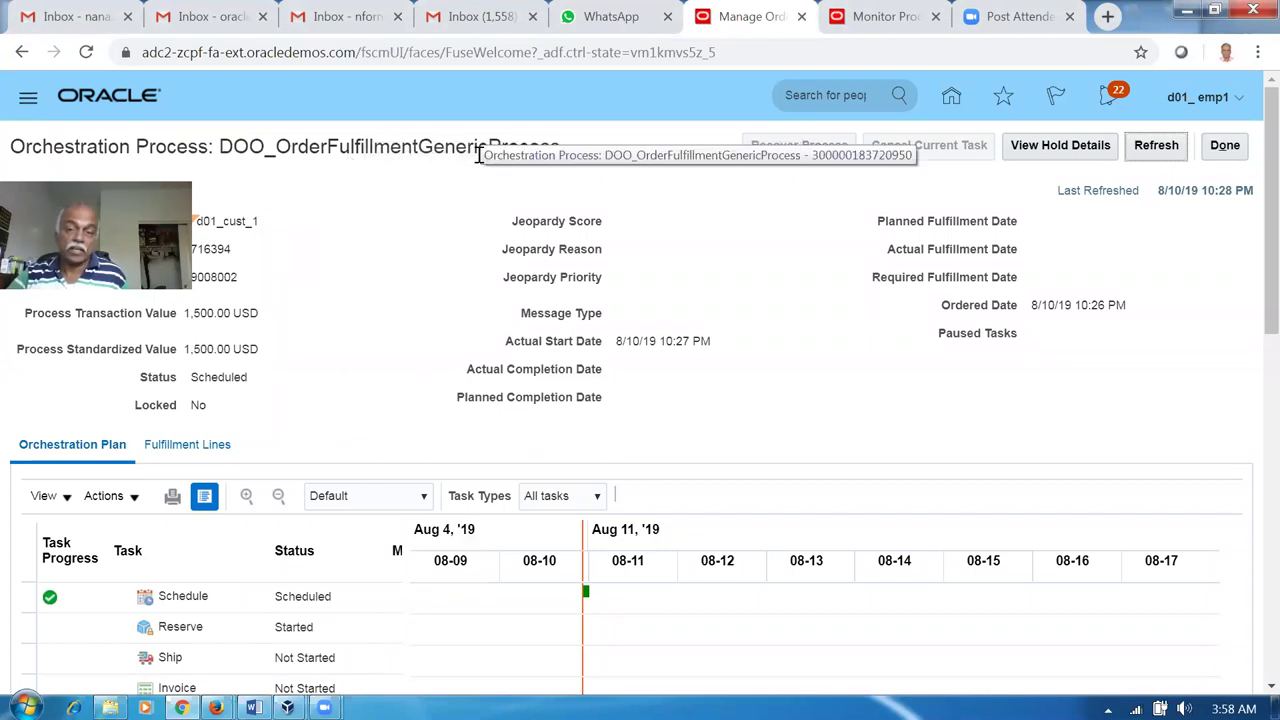
pyautogui.click(1156, 146)
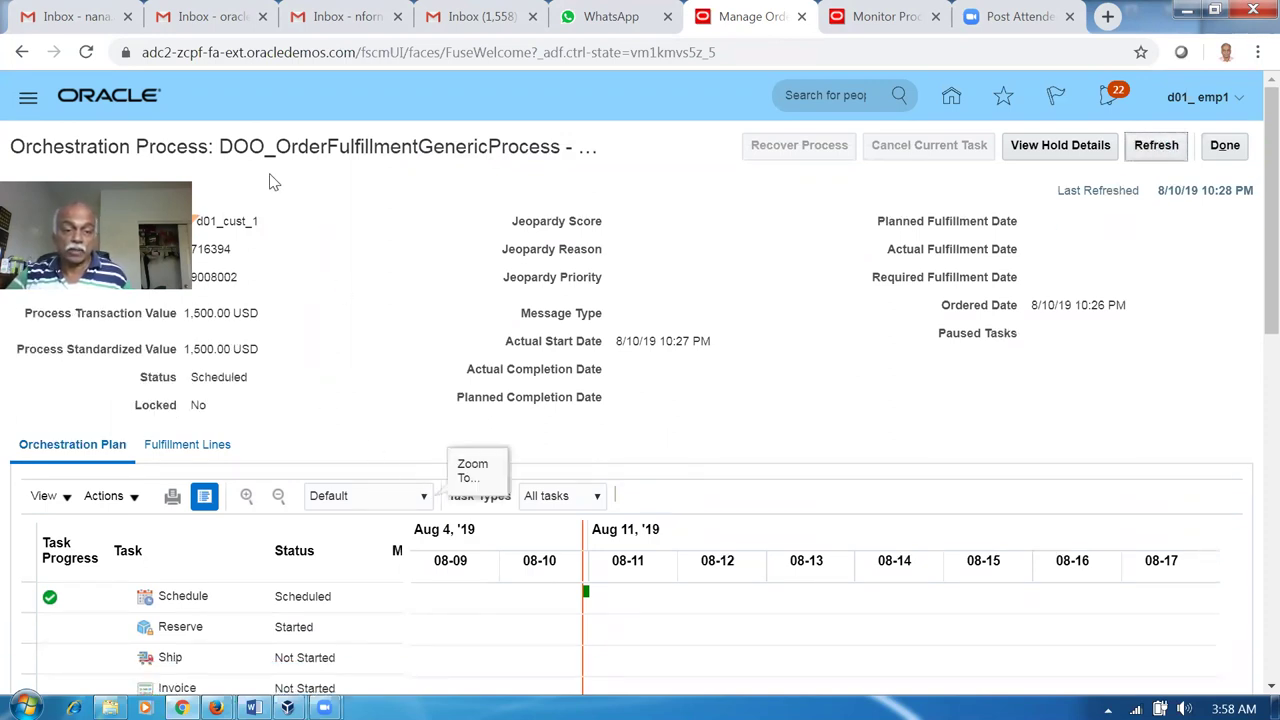
pyautogui.click(1166, 150)
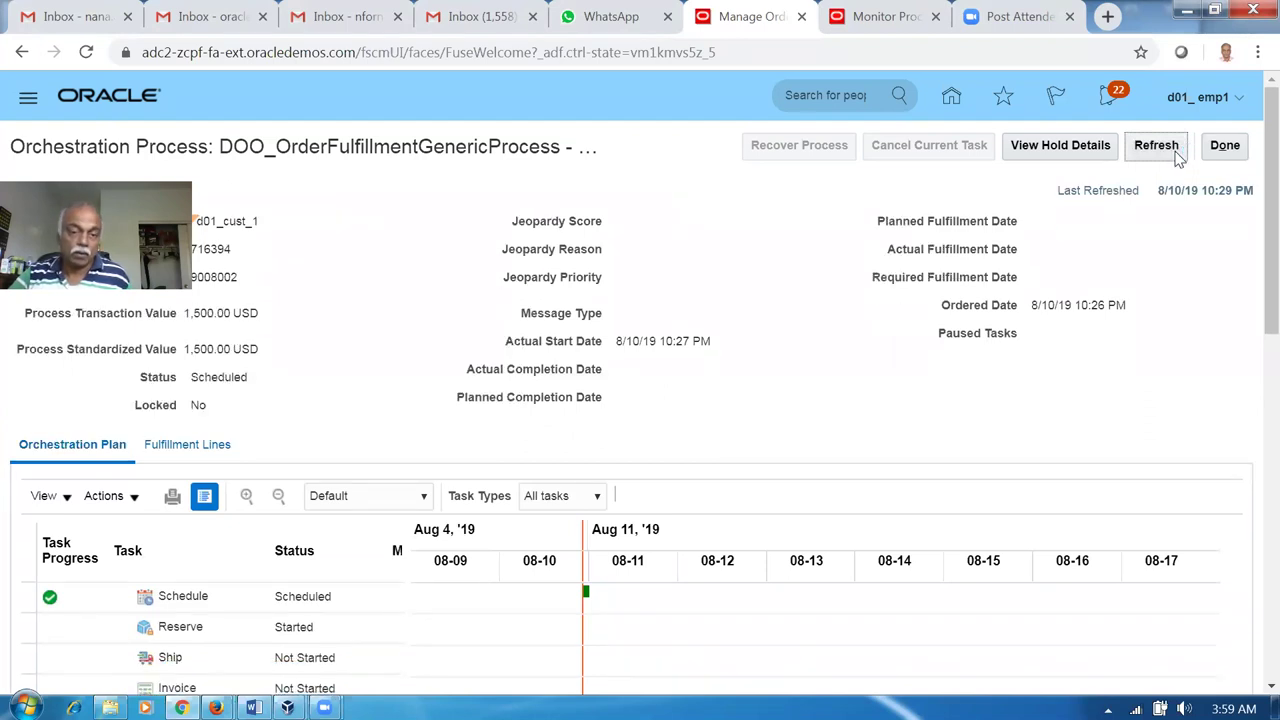
pyautogui.click(1177, 155)
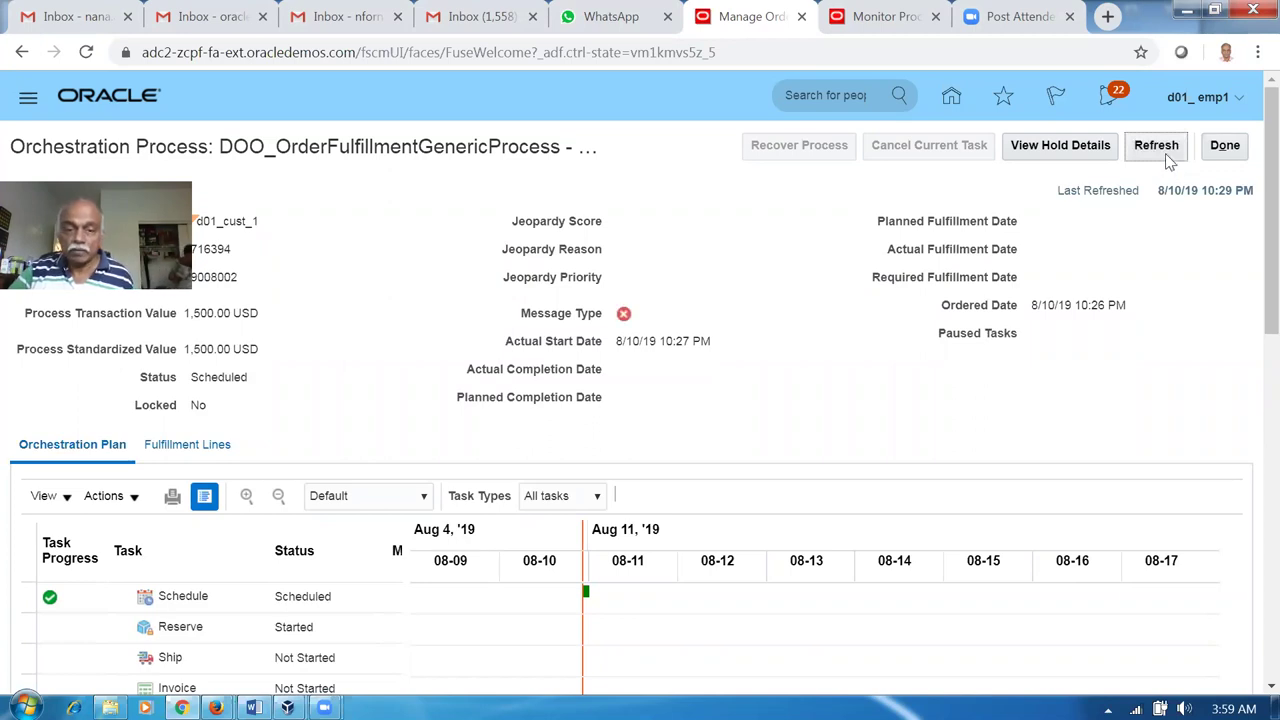
pyautogui.click(1165, 153)
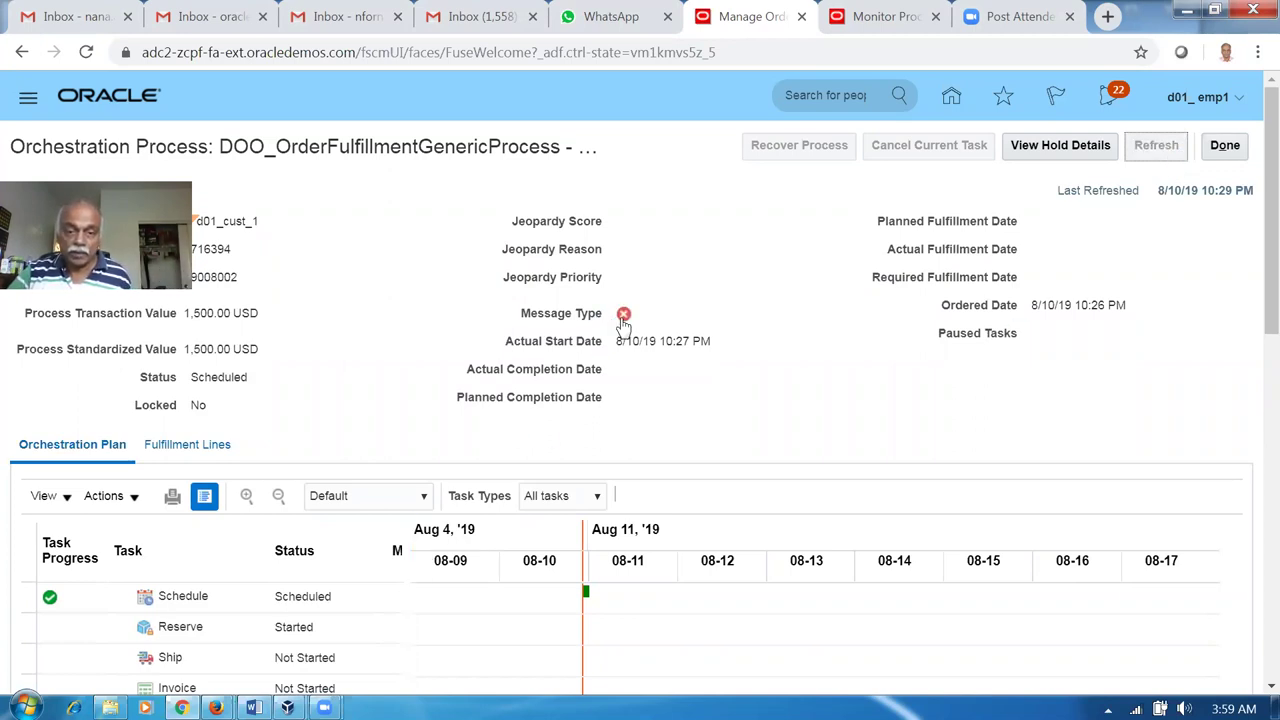
# Review both Reserve task error messages of the orchestration process, including the inventory reservation detail, and close the messages.
pyautogui.moveTo(623, 317)
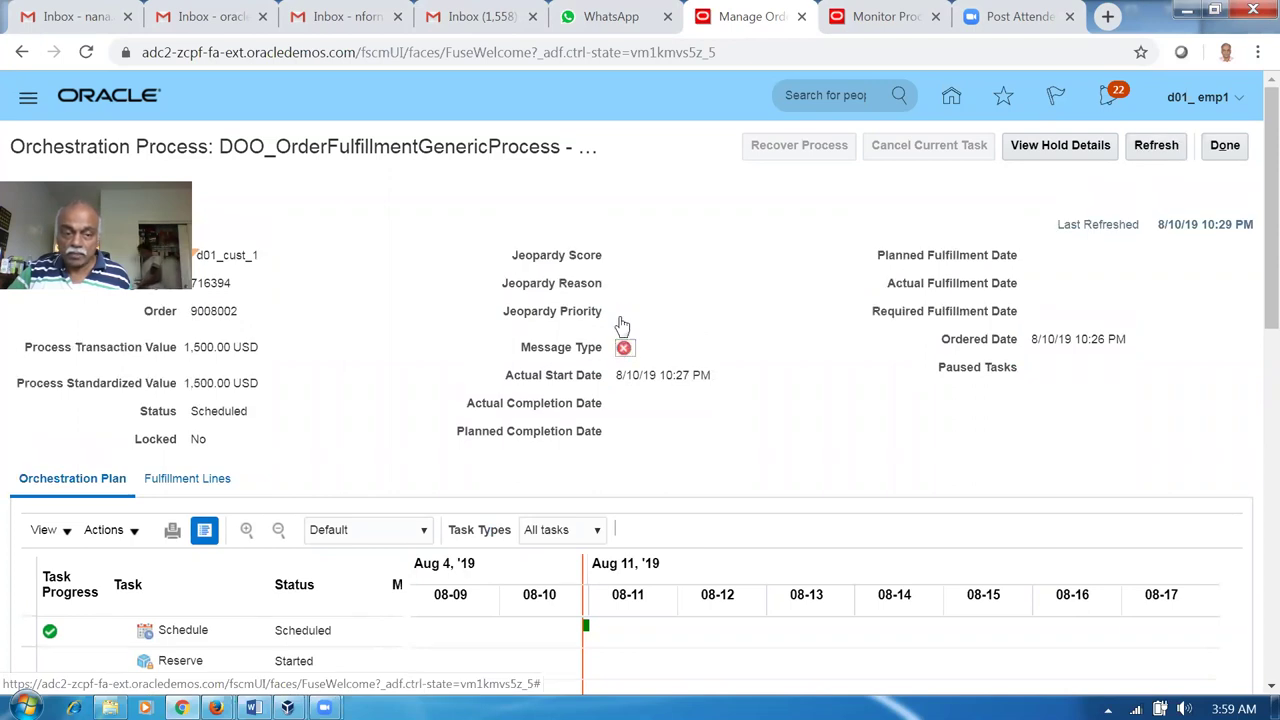
pyautogui.click(623, 315)
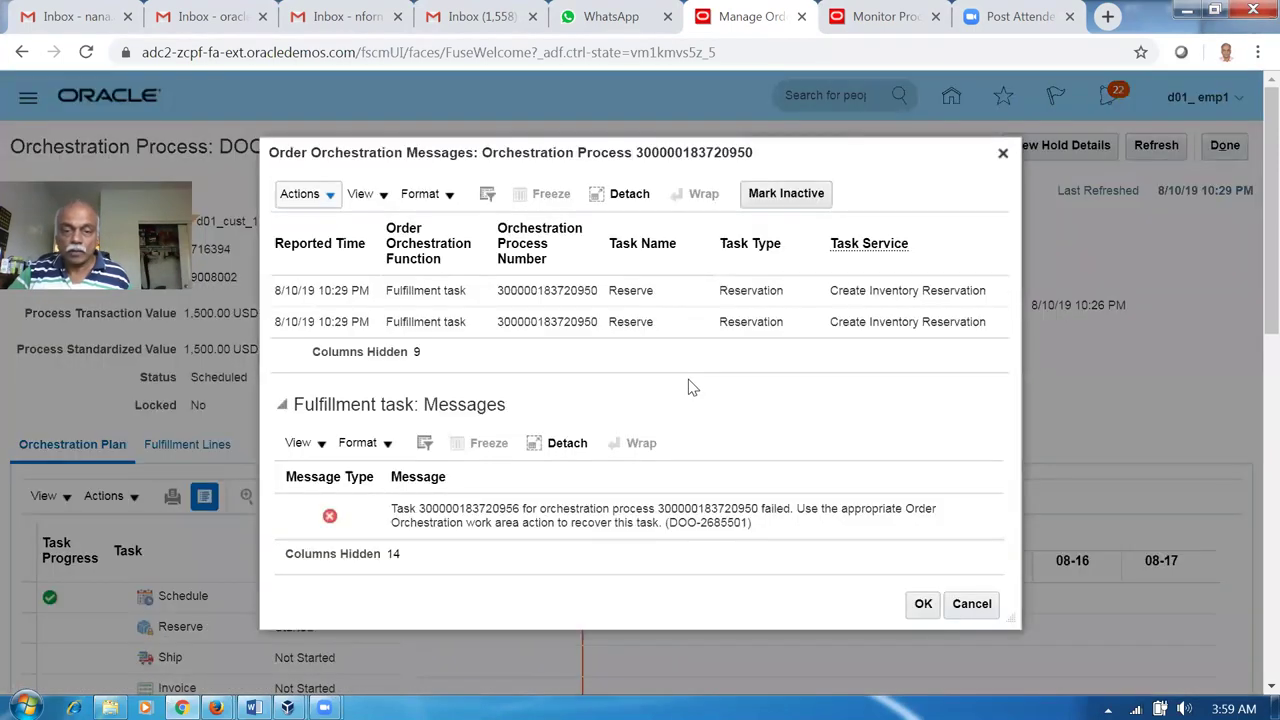
pyautogui.click(781, 294)
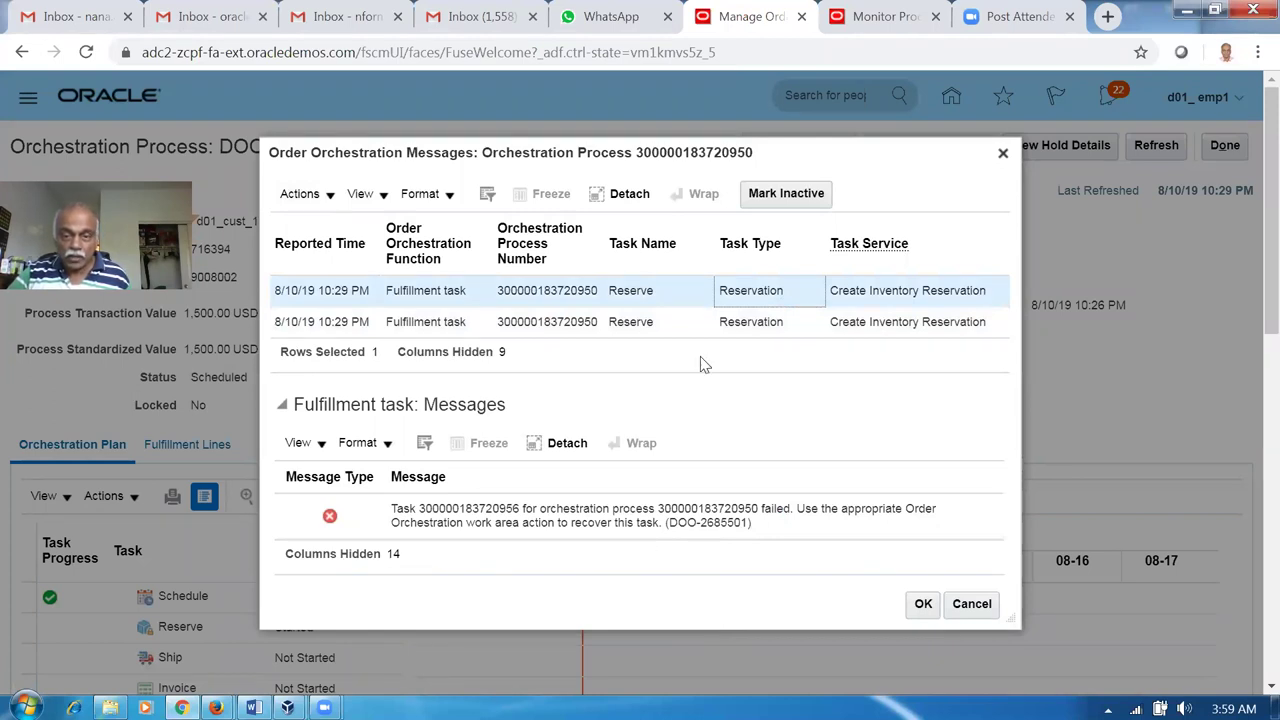
pyautogui.click(689, 321)
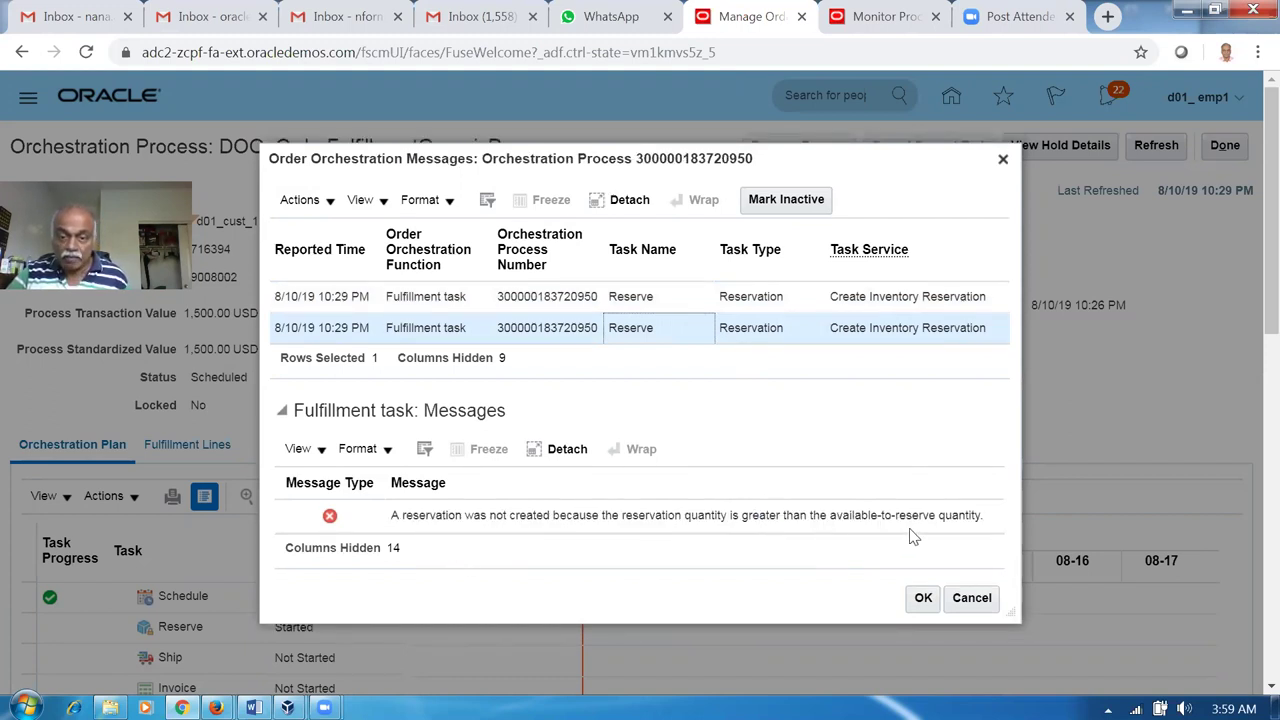
pyautogui.click(918, 600)
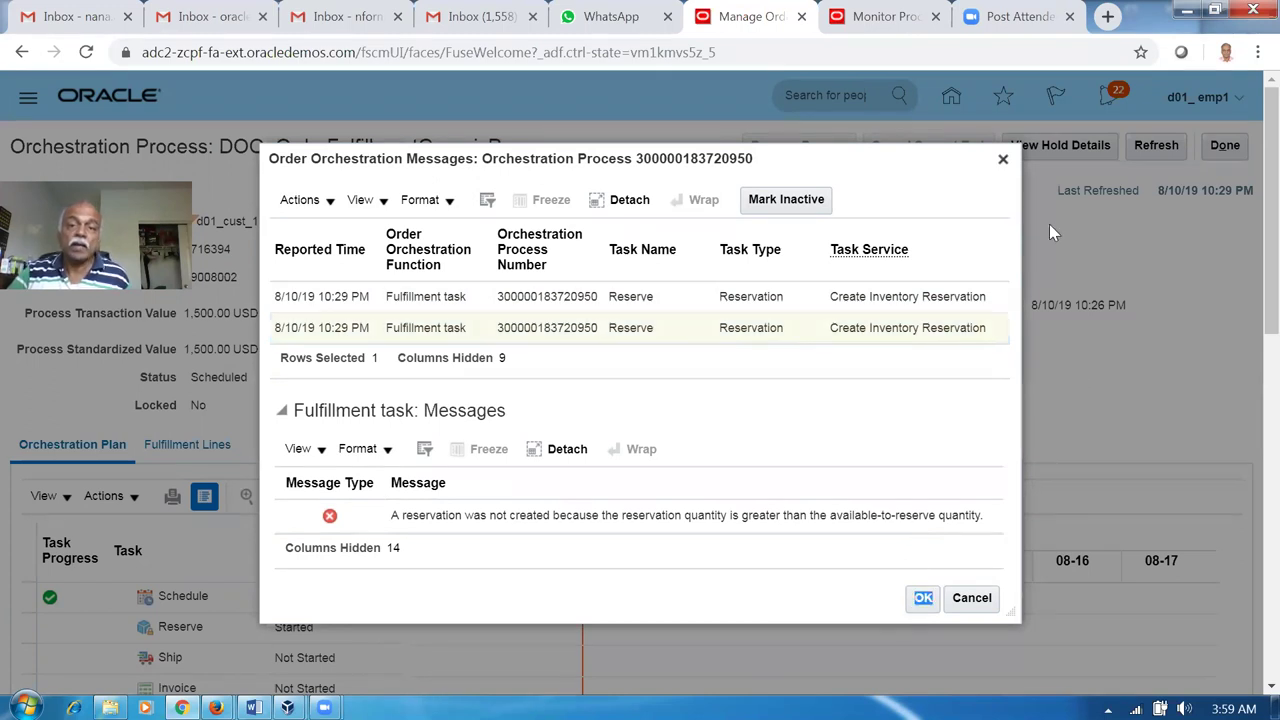
# Duplicate the scheduled-processes browser page and start a new miscellaneous transaction from Inventory Management in the copy.
pyautogui.click(898, 20)
pyautogui.rightClick(900, 22)
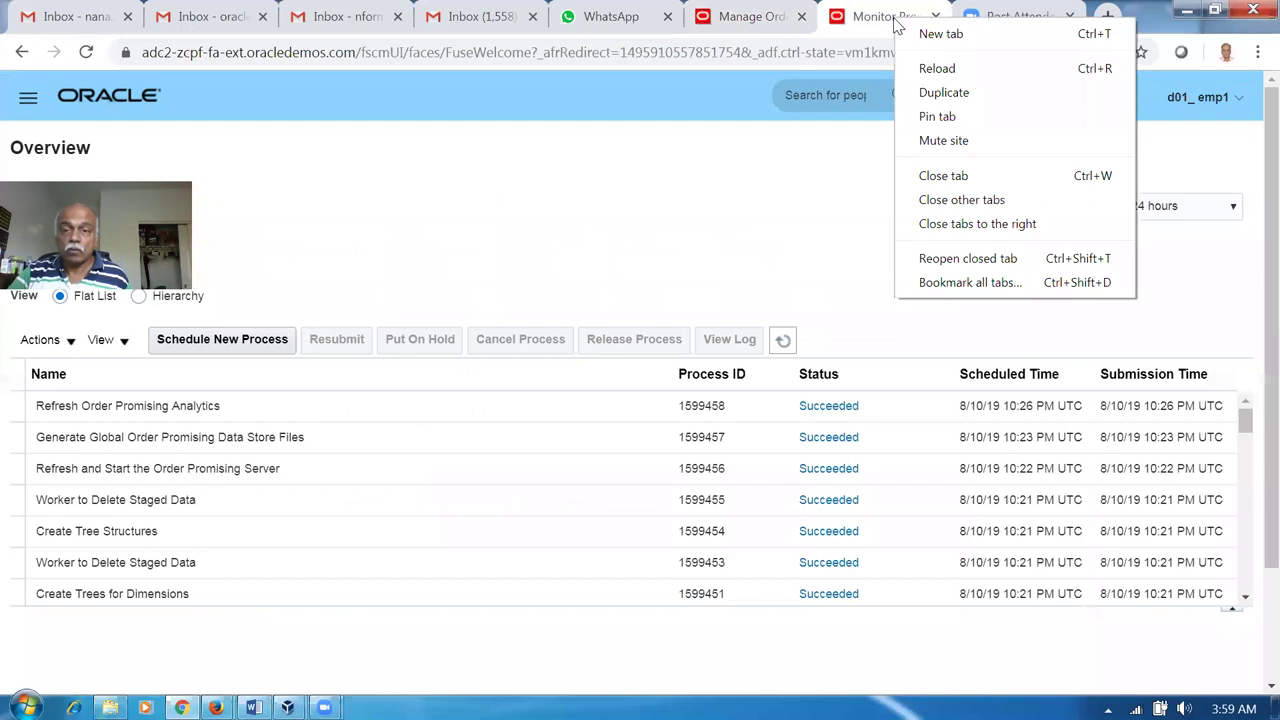
pyautogui.click(935, 90)
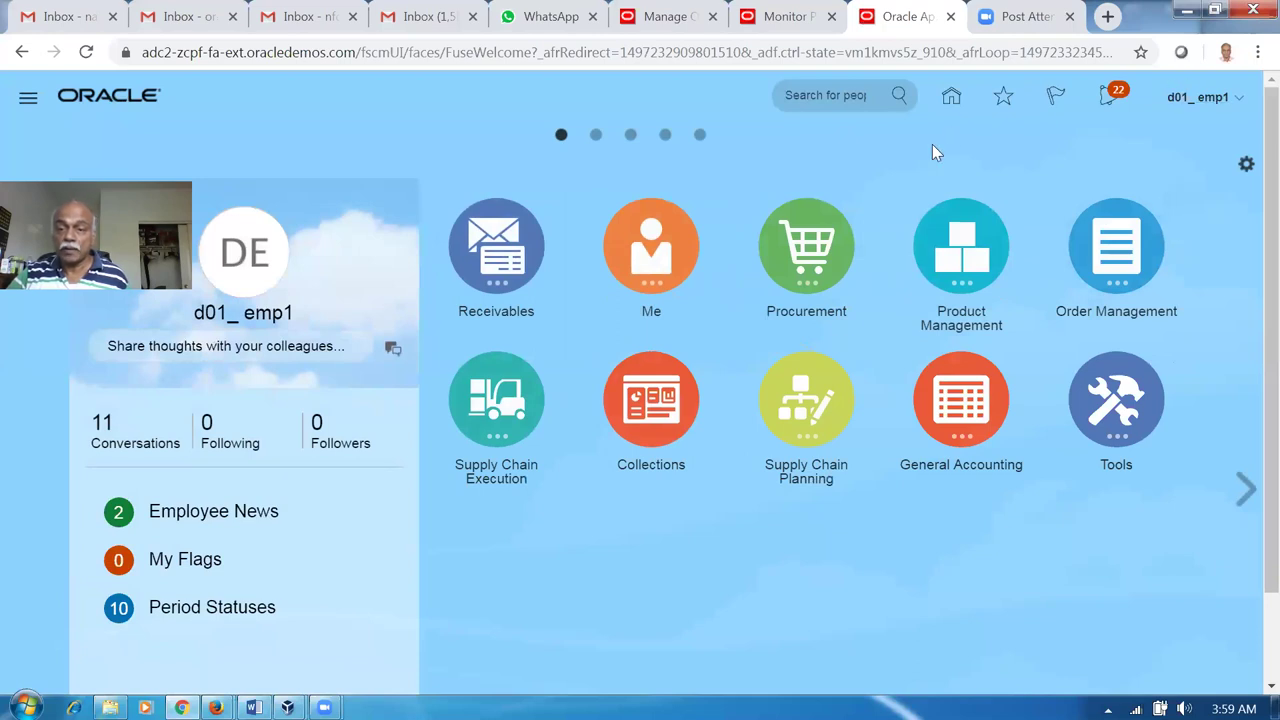
pyautogui.click(516, 390)
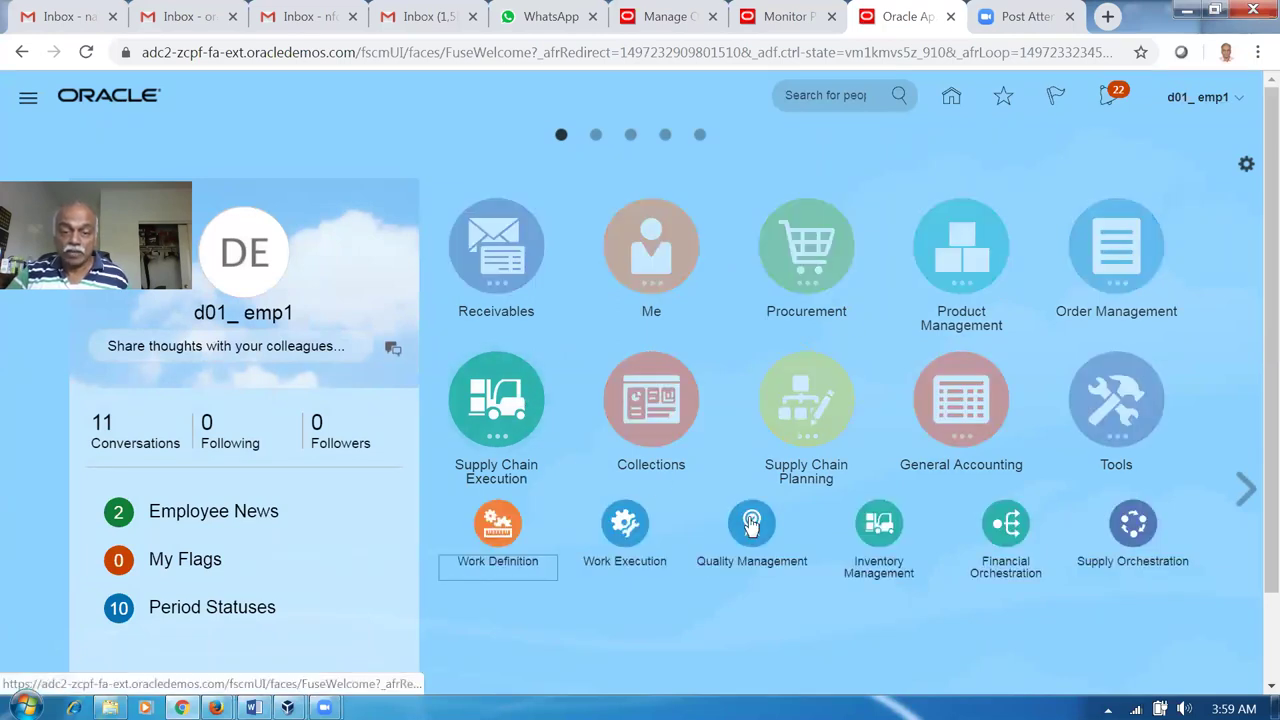
pyautogui.click(1166, 402)
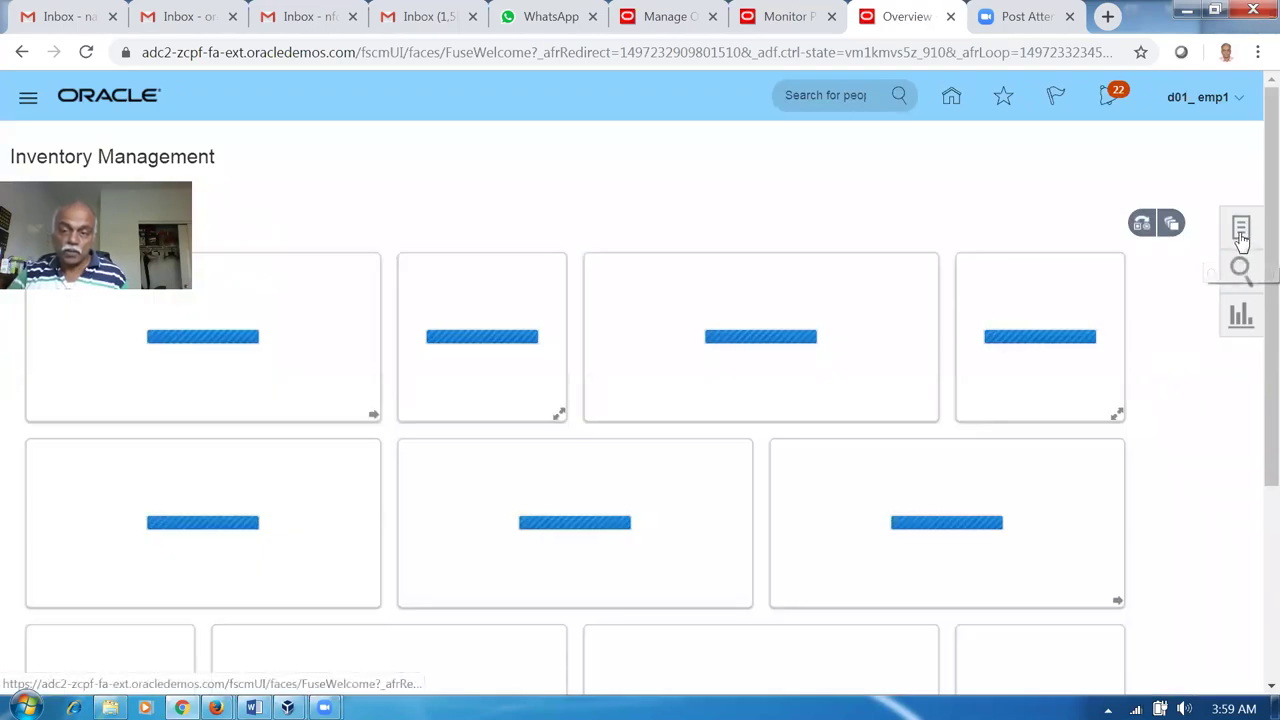
pyautogui.click(1240, 232)
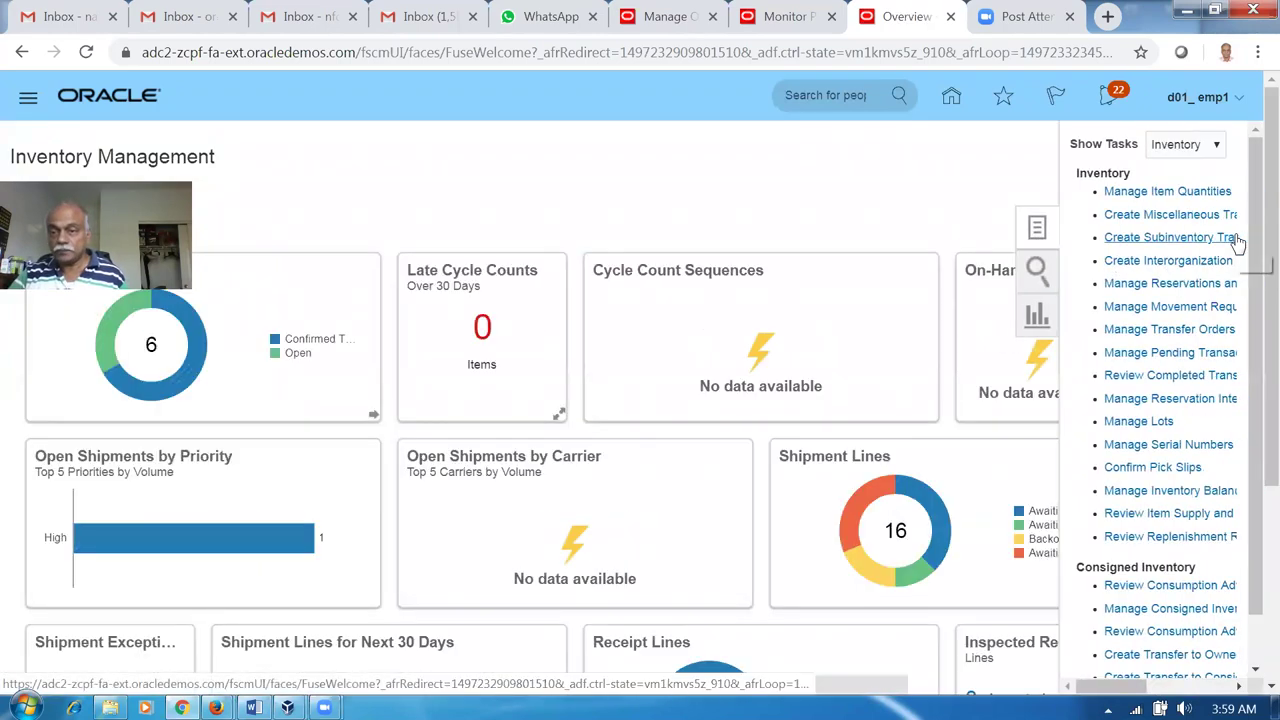
pyautogui.click(1140, 218)
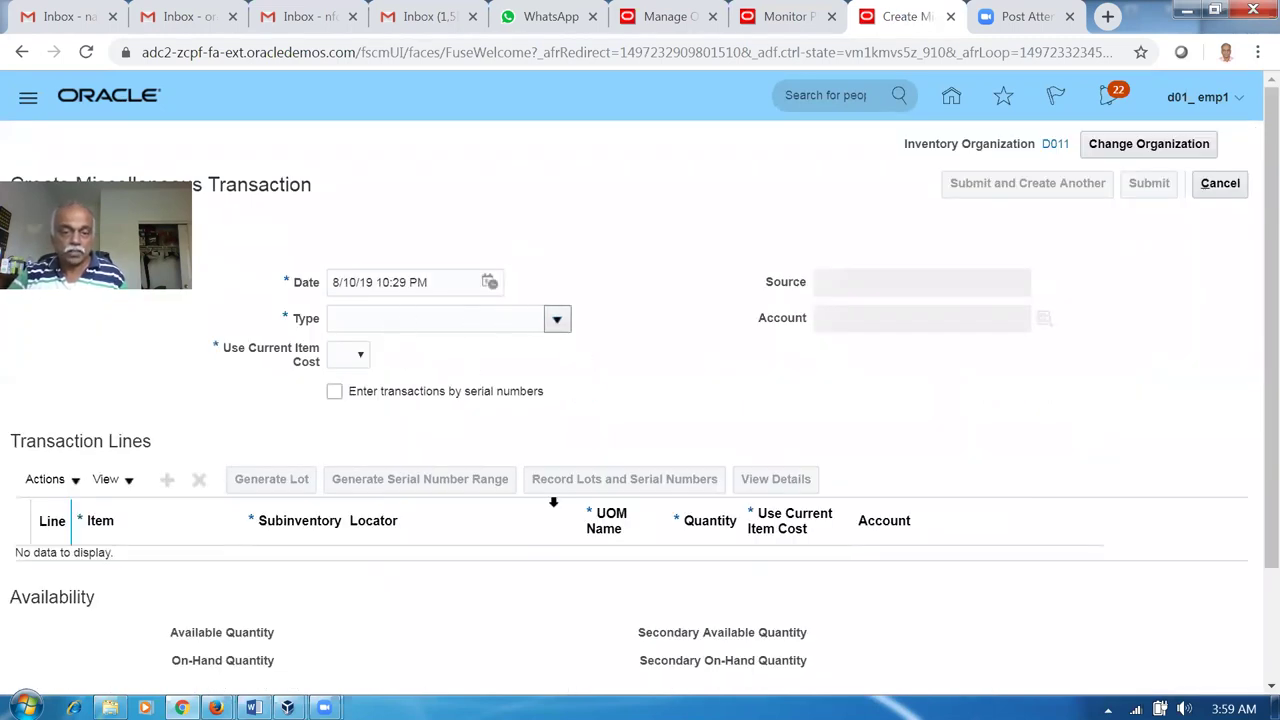
# Set the transaction type to Miscellaneous Receipt, enter the account number, and set Use Current Item Cost to Yes.
pyautogui.scroll(-2, 440, 520)
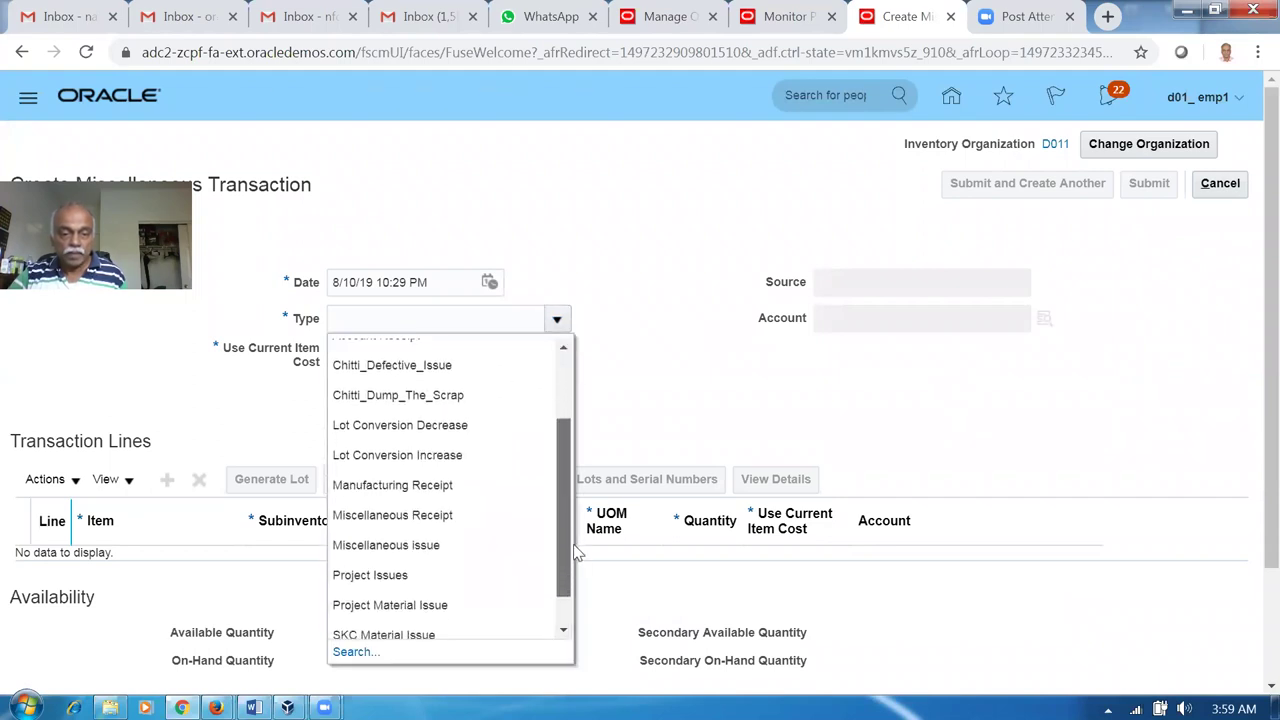
pyautogui.click(420, 515)
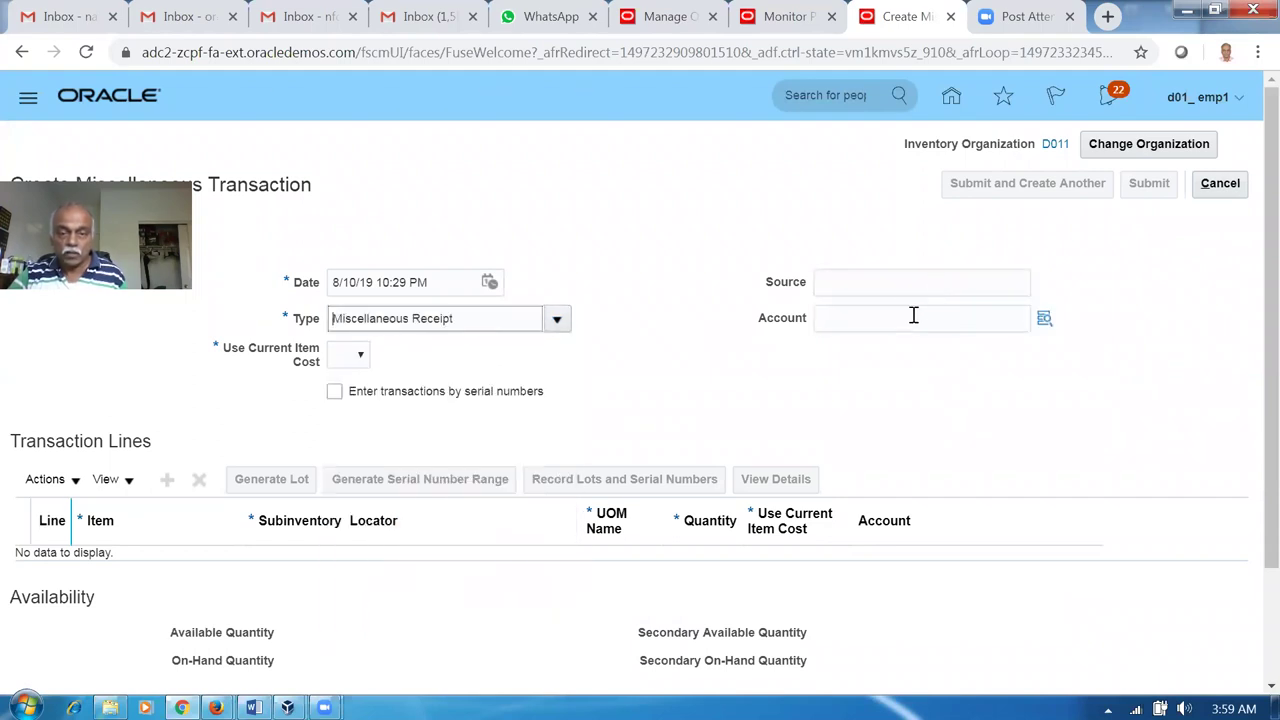
pyautogui.click(914, 318)
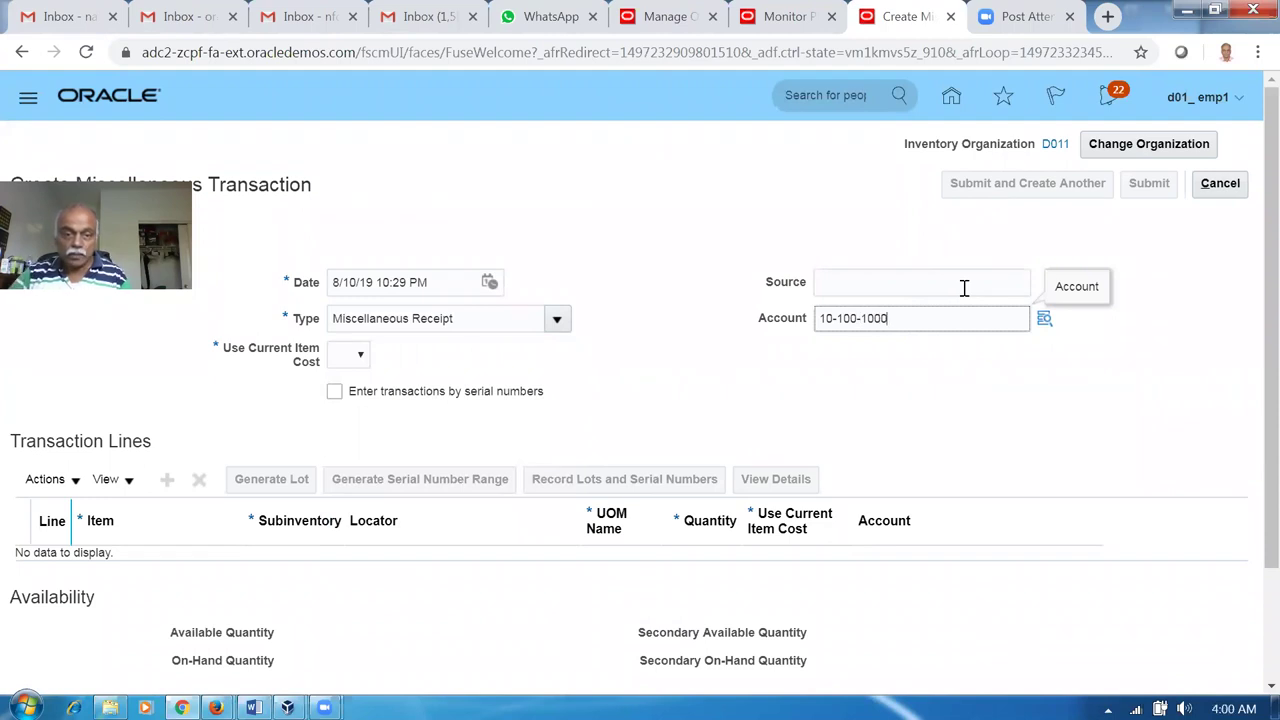
pyautogui.click(358, 355)
pyautogui.click(350, 406)
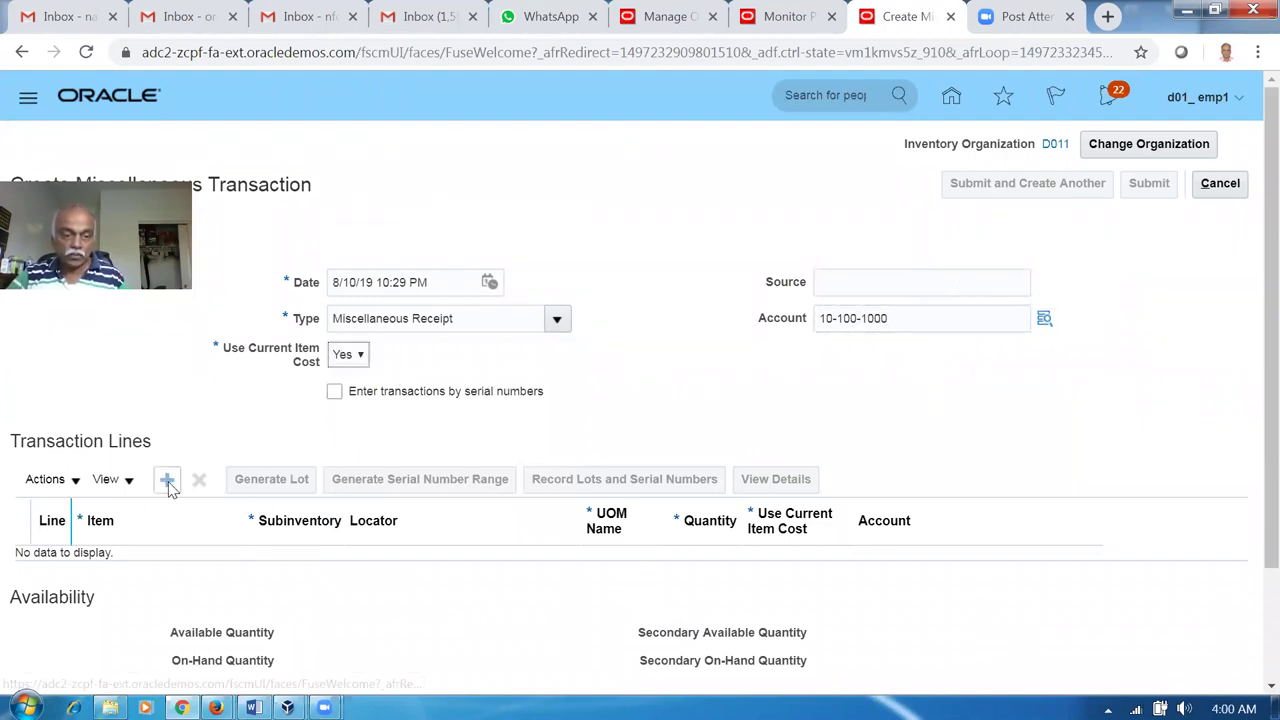
# Add a transaction line for 2,000 Ea of d01_real_time_update in subinventory d011_FG.
pyautogui.click(167, 479)
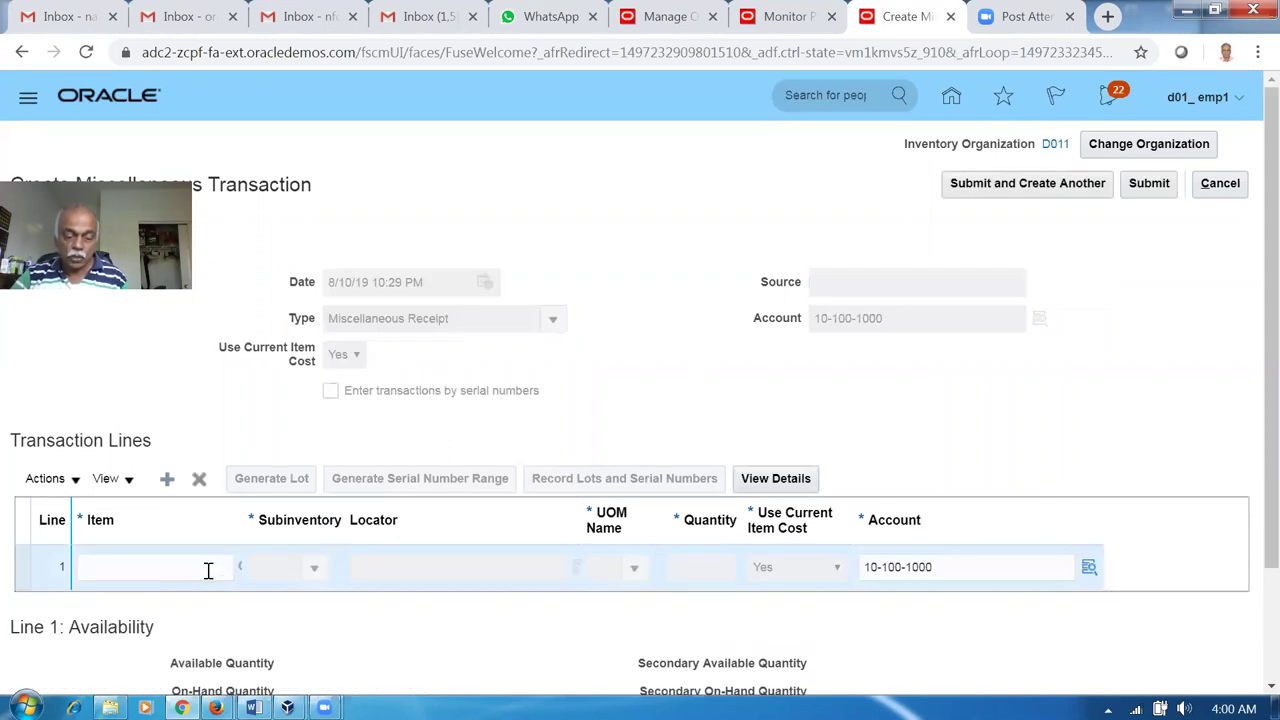
pyautogui.click(167, 571)
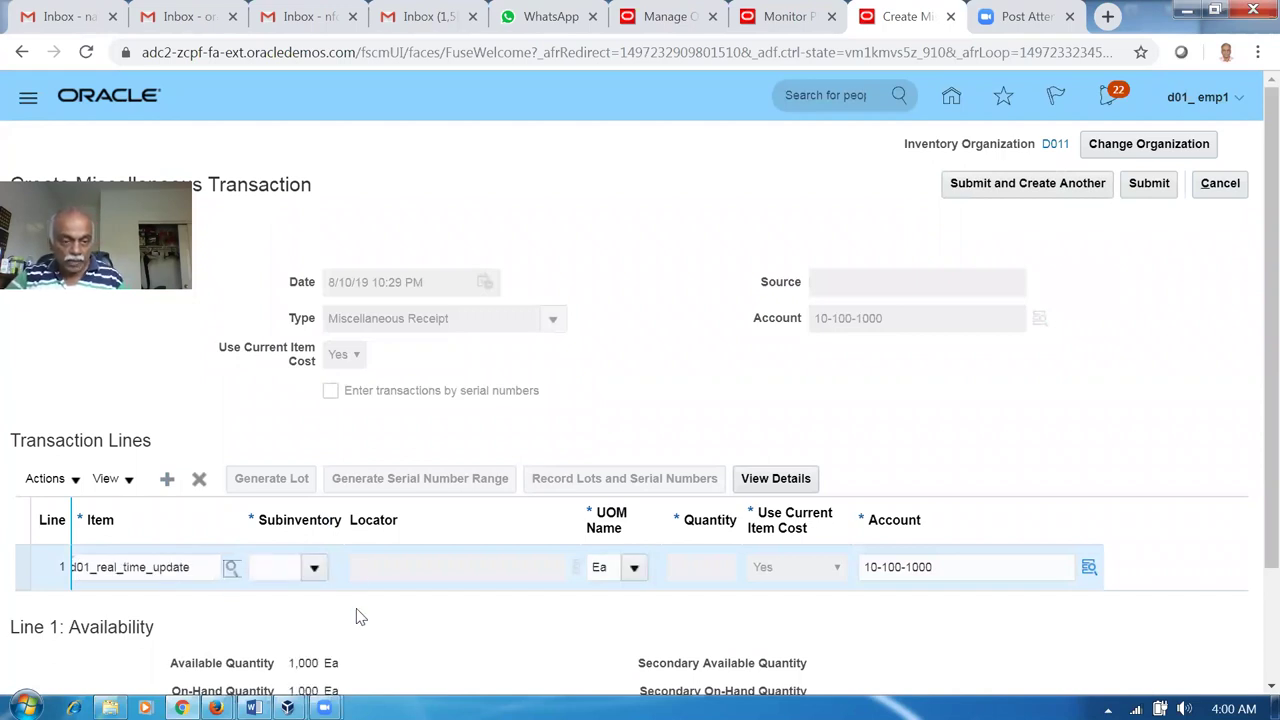
pyautogui.scroll(-2, 361, 617)
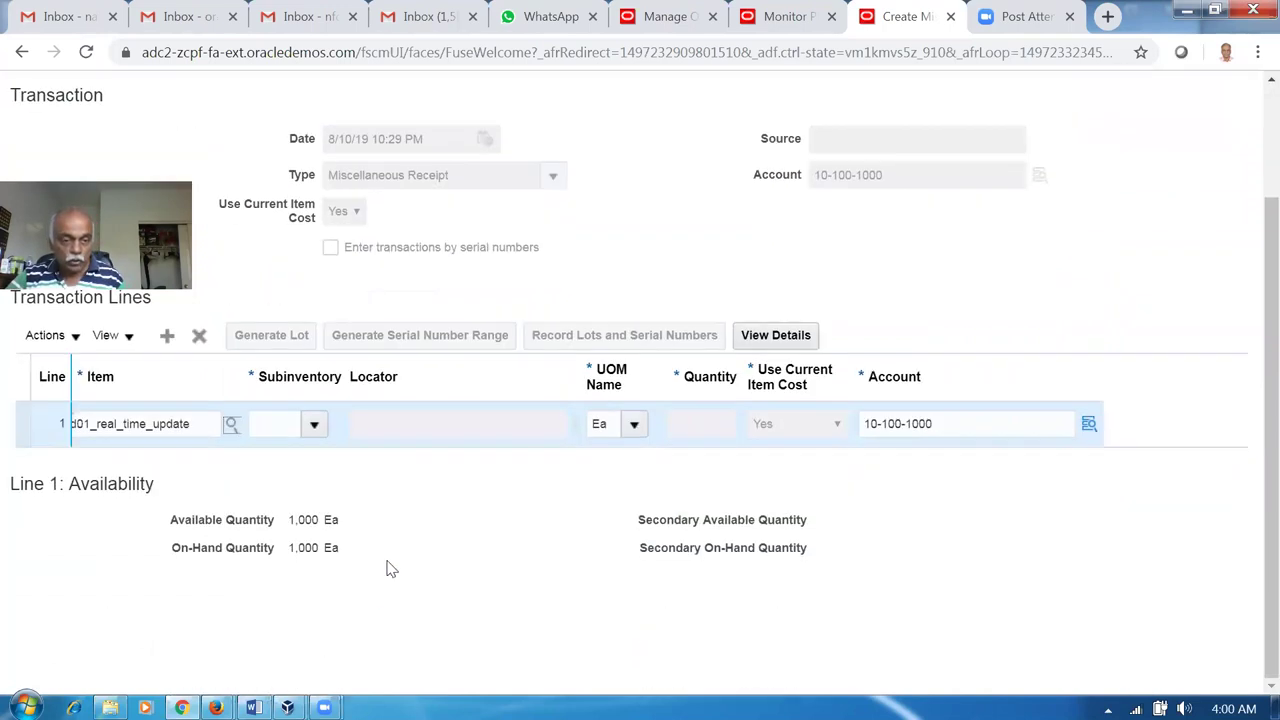
pyautogui.click(314, 424)
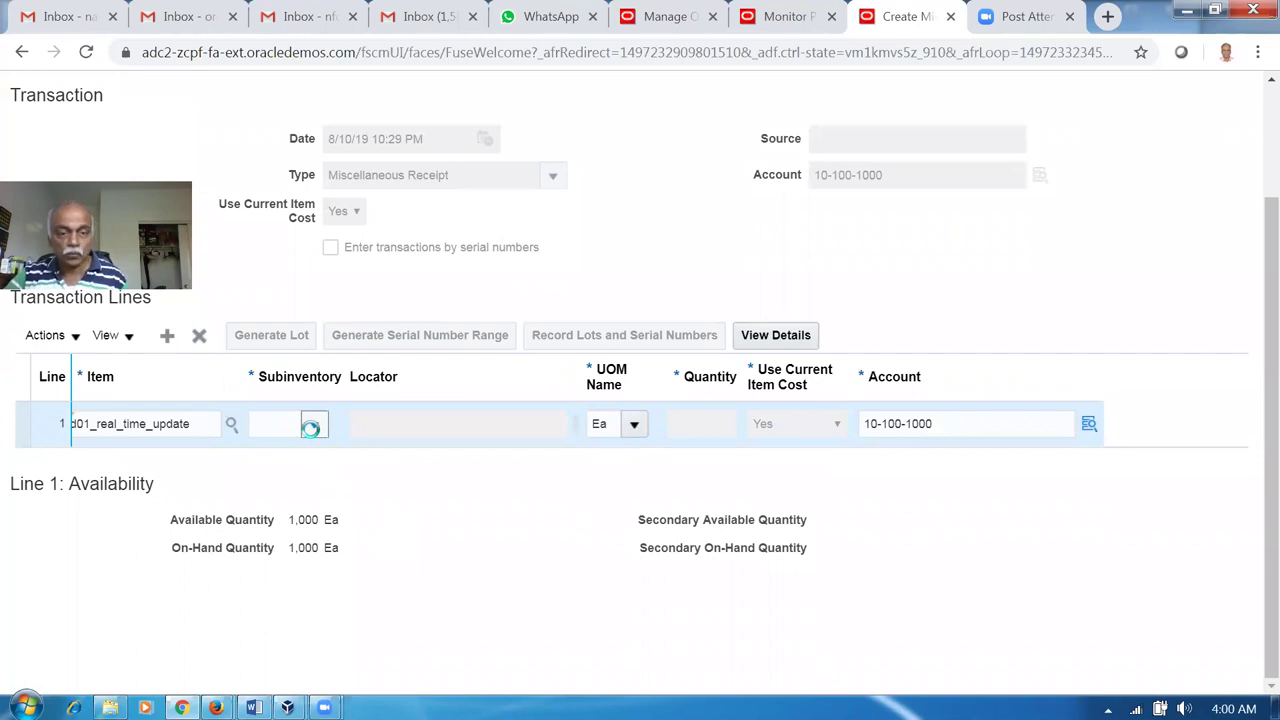
pyautogui.click(310, 484)
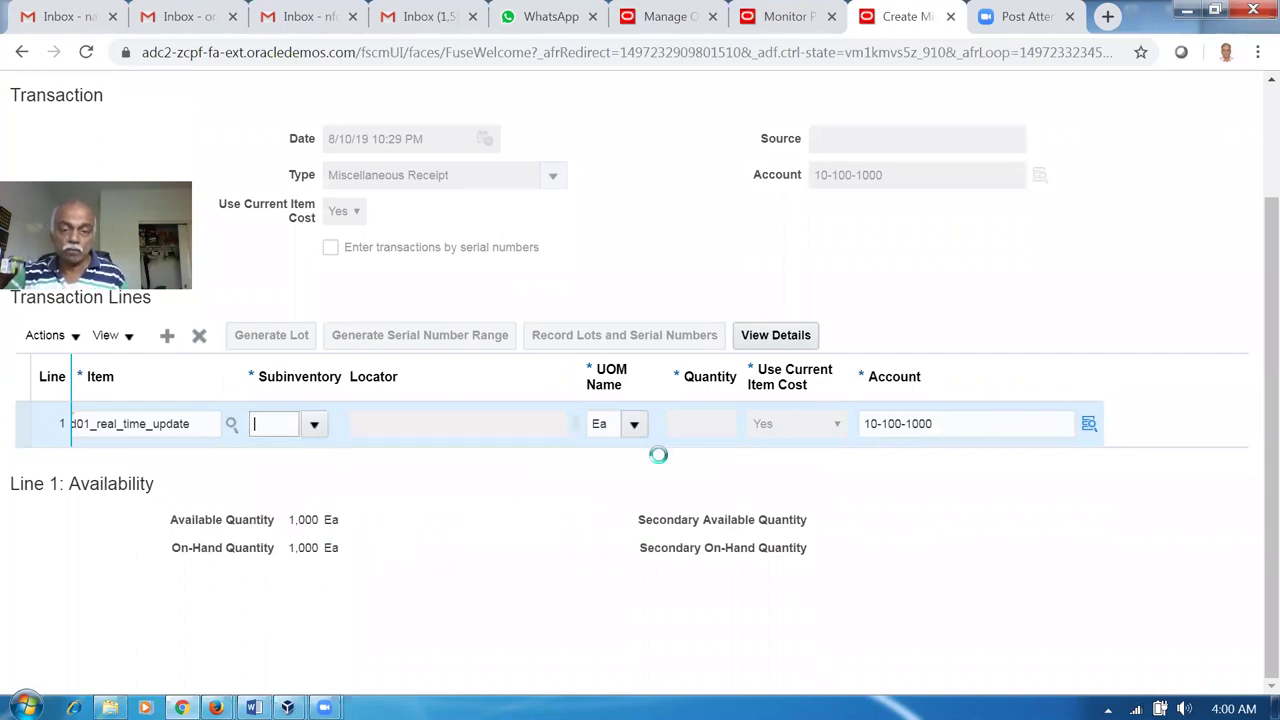
pyautogui.click(701, 426)
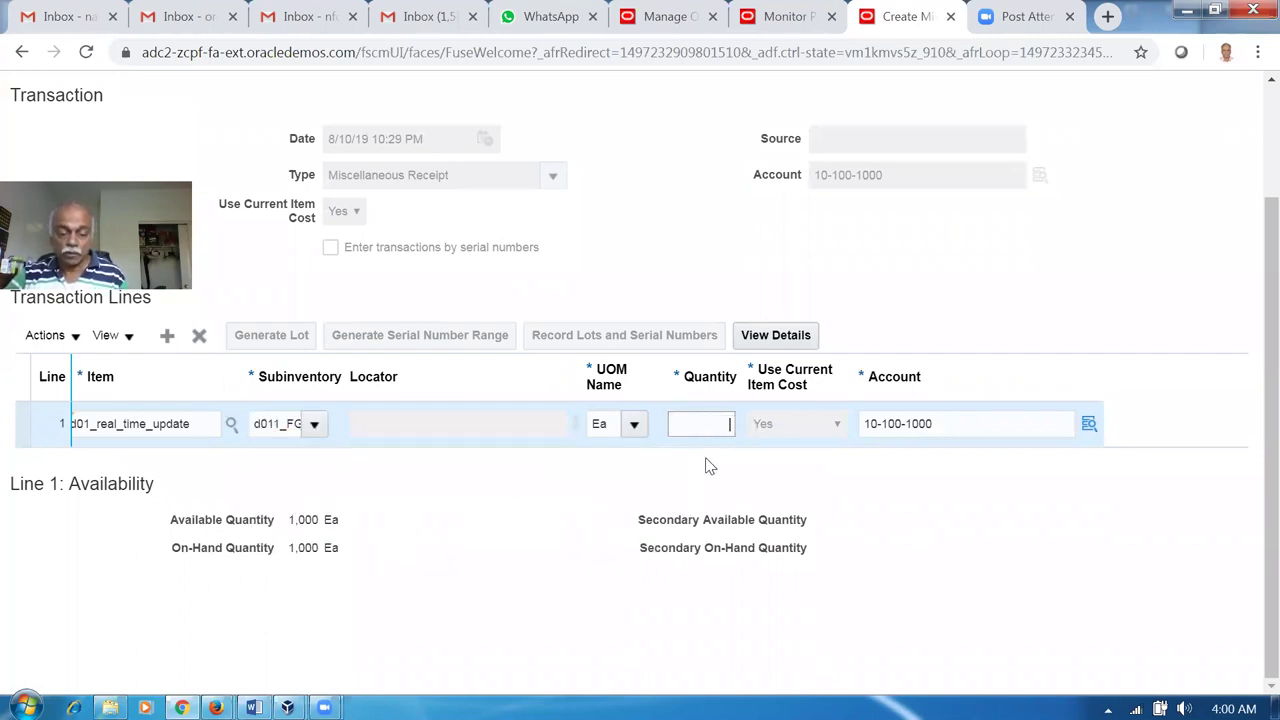
pyautogui.write('2,')
pyautogui.write('000')
pyautogui.press('Tab')
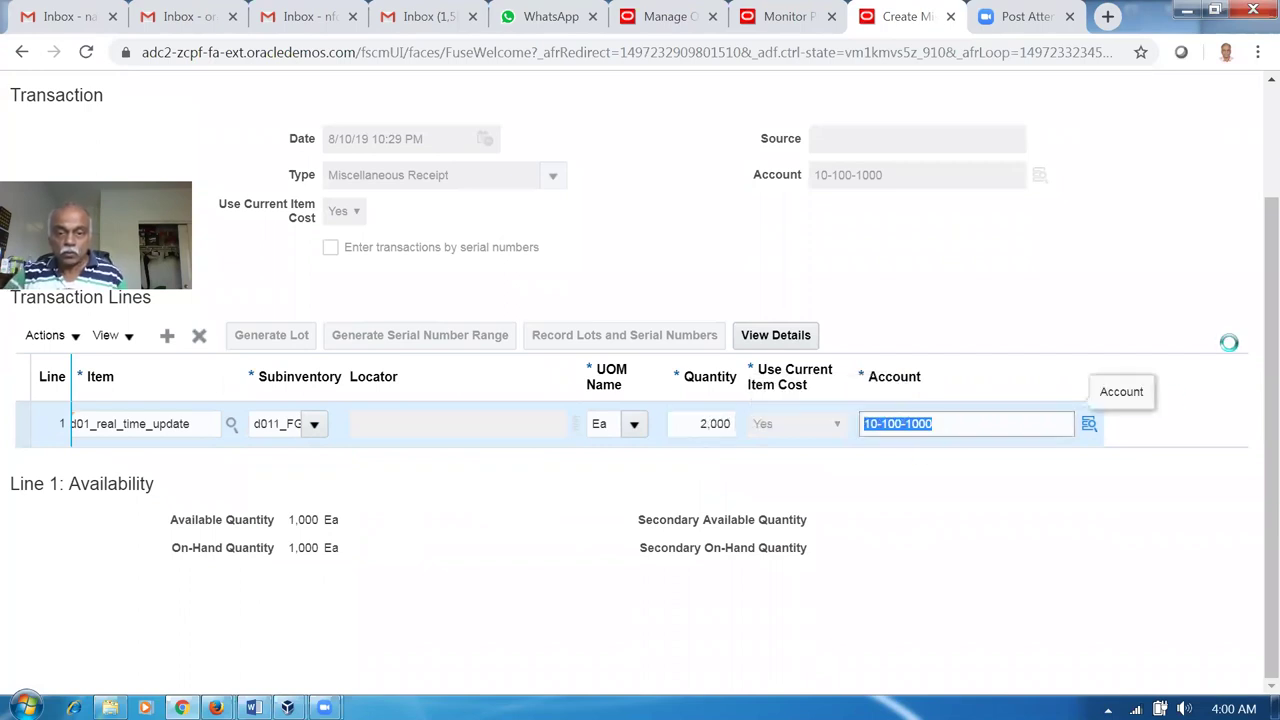
# Submit the miscellaneous receipt and acknowledge its confirmation.
pyautogui.scroll(2, 1190, 330)
pyautogui.click(1155, 187)
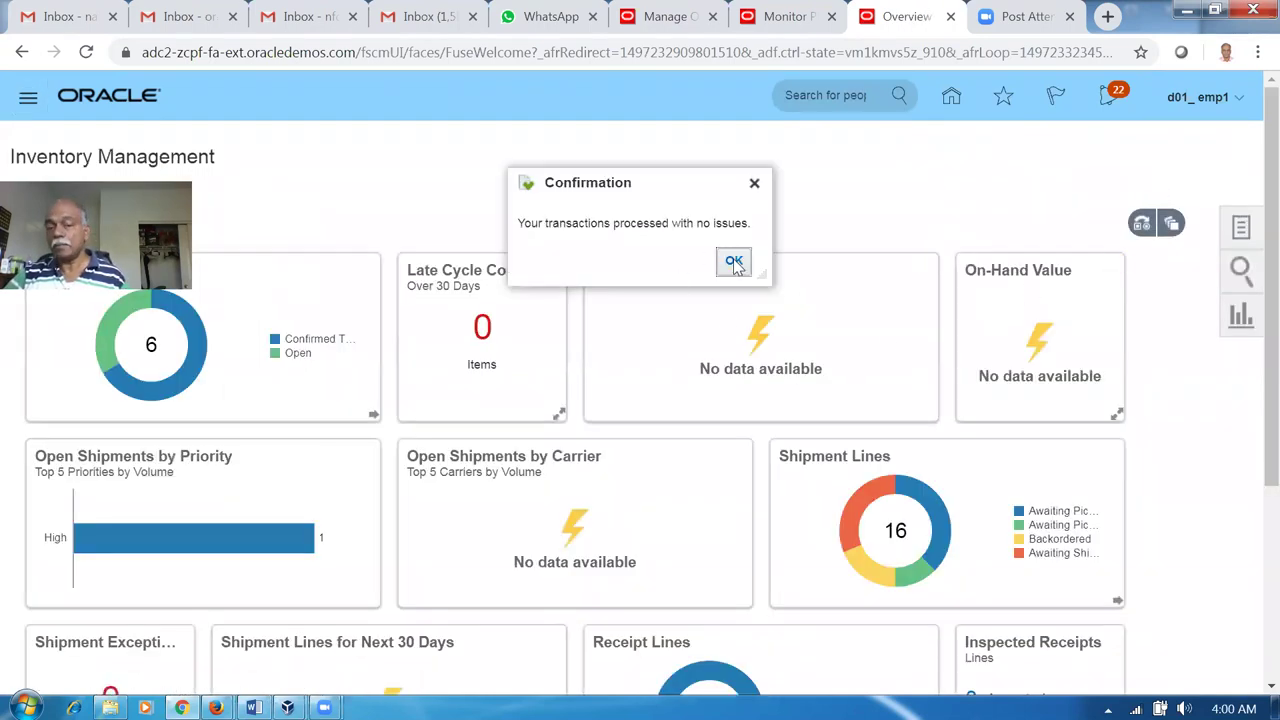
pyautogui.click(733, 261)
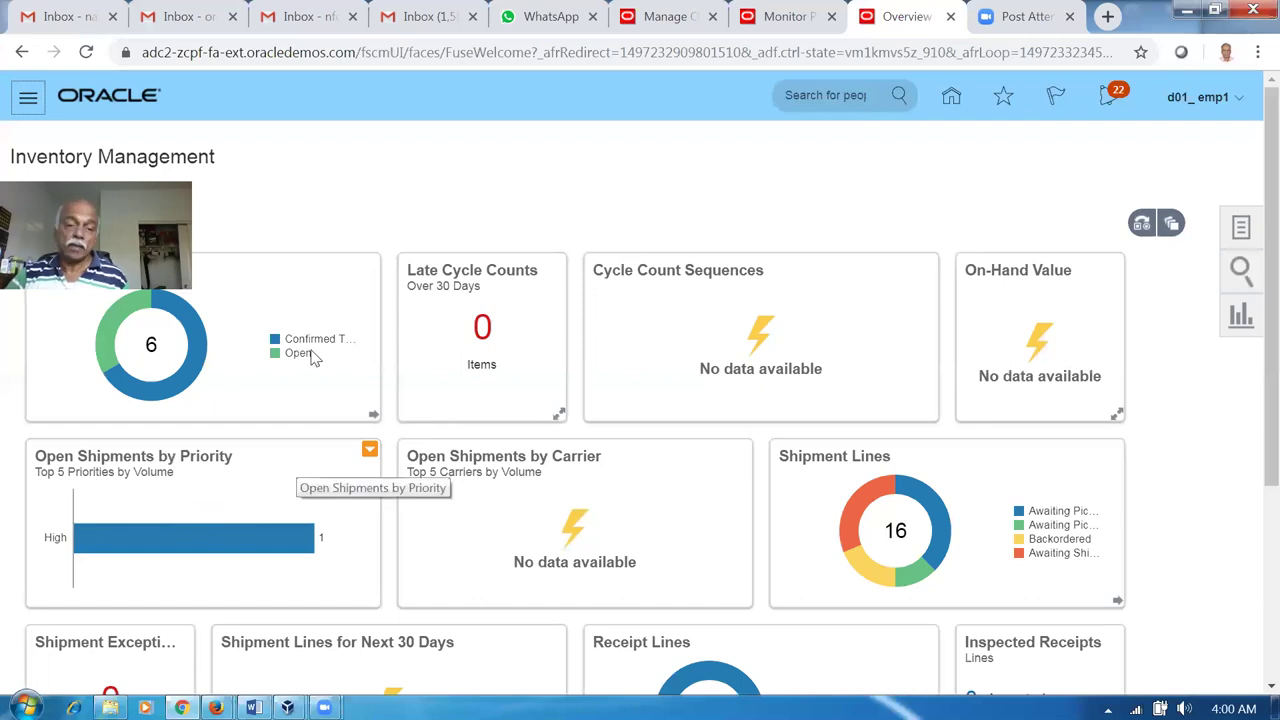
# Search the D011 item quantities for the on-hand stock of the item matching d01_re.
pyautogui.click(1240, 228)
pyautogui.click(1168, 193)
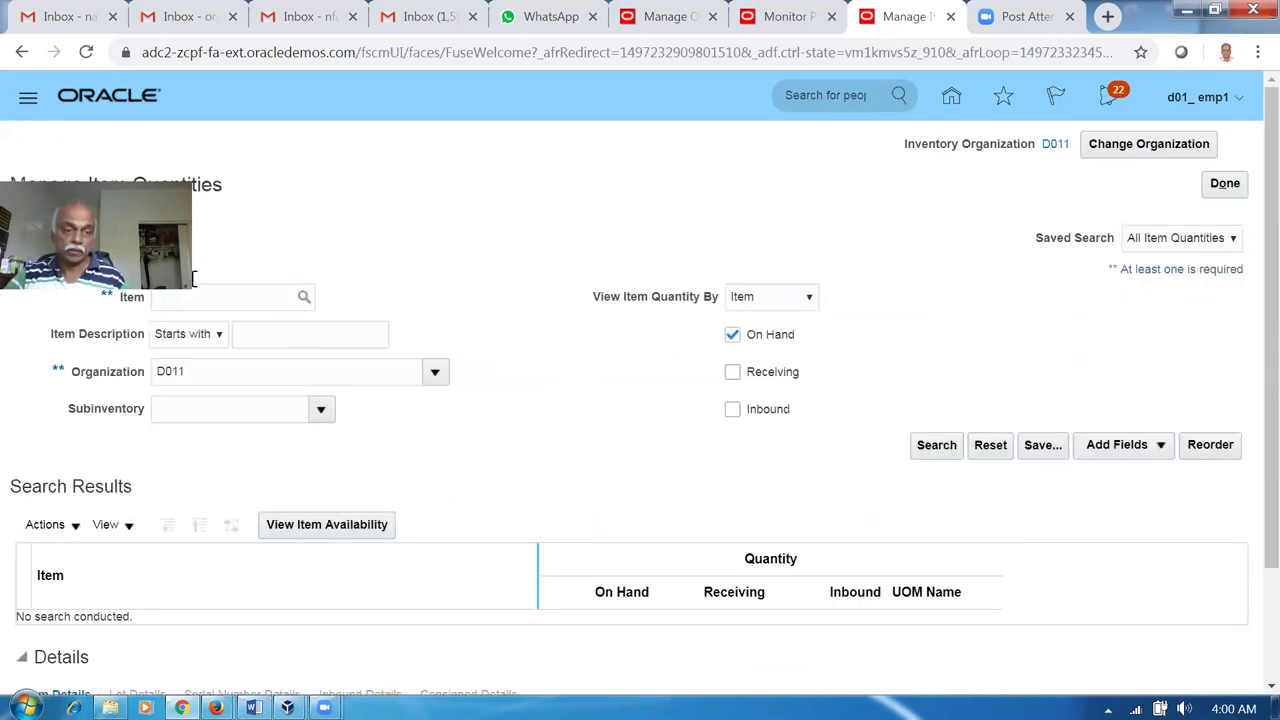
pyautogui.click(179, 295)
pyautogui.write('d0')
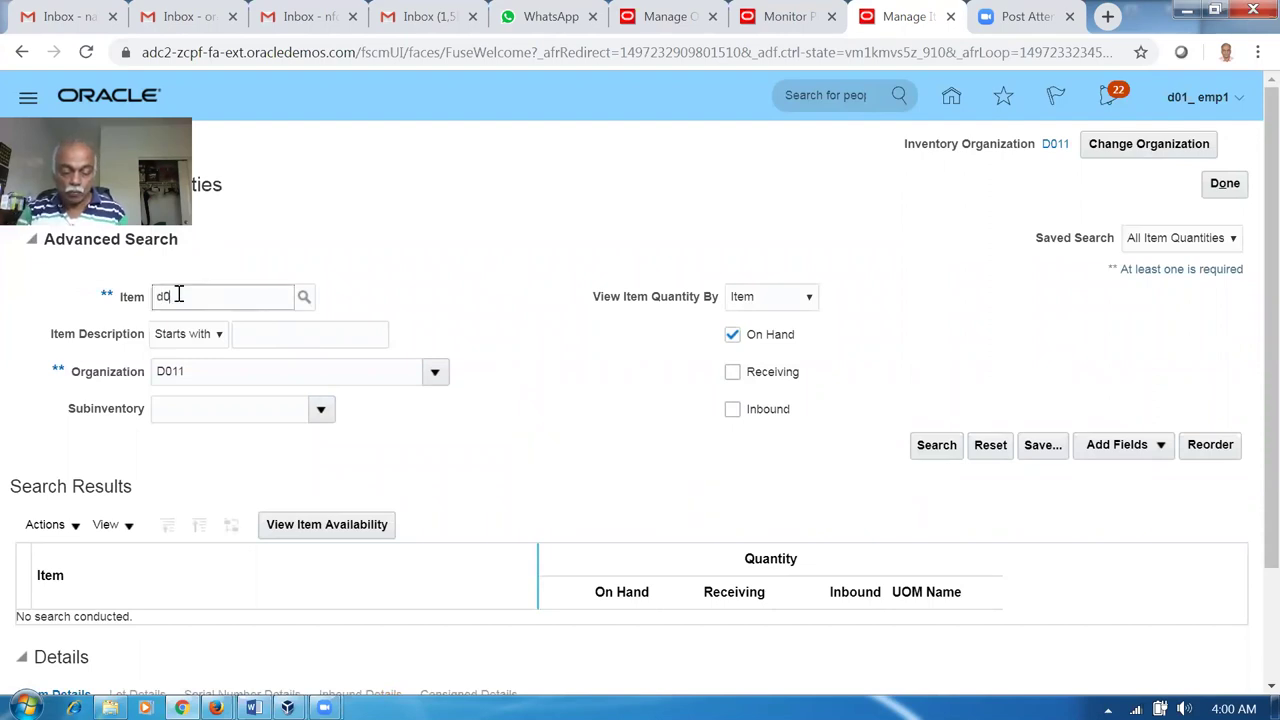
pyautogui.write('1_re')
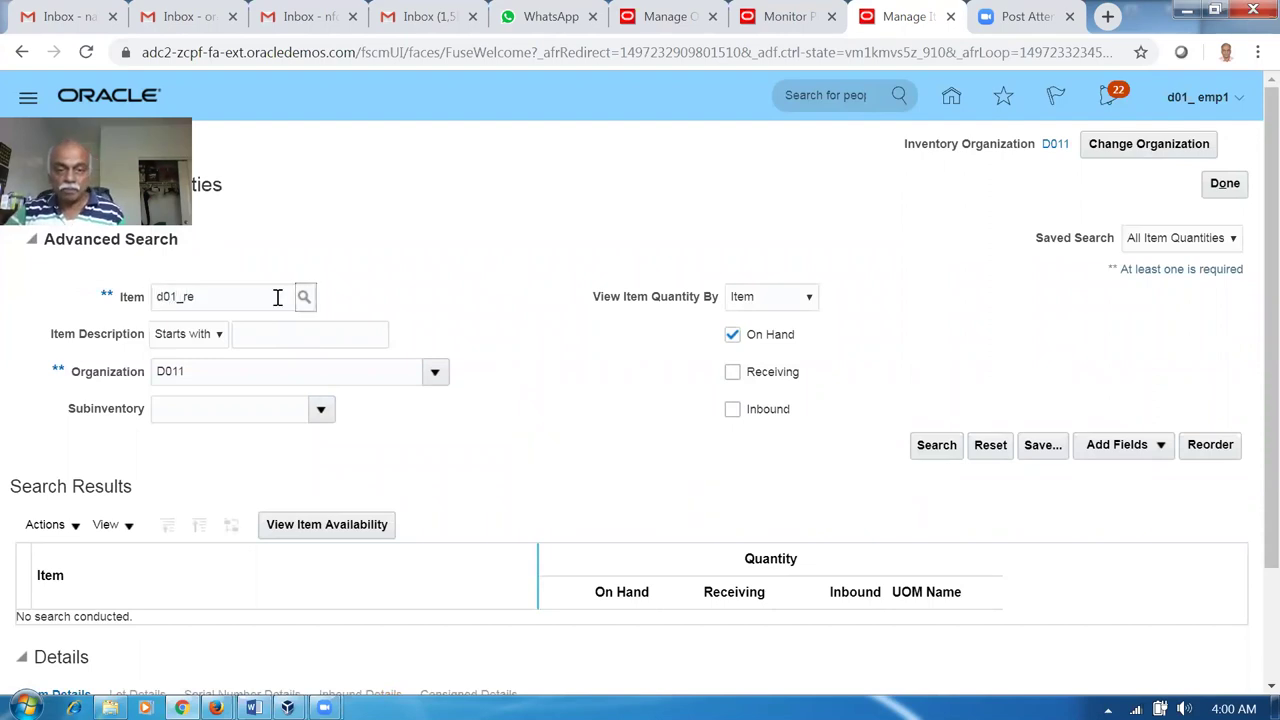
pyautogui.press('Tab')
pyautogui.click(937, 446)
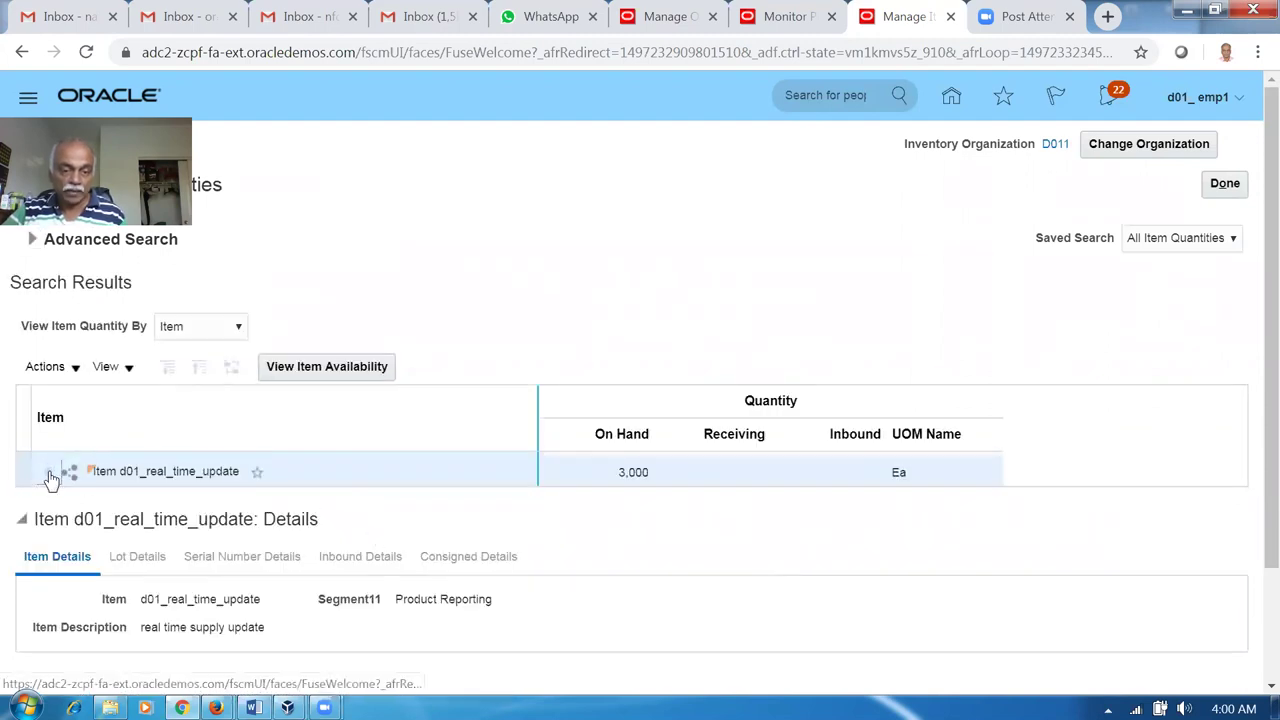
# Expand the d01_real_time_update item to Organization D011 and review that organization's item availability.
pyautogui.click(50, 475)
pyautogui.click(73, 501)
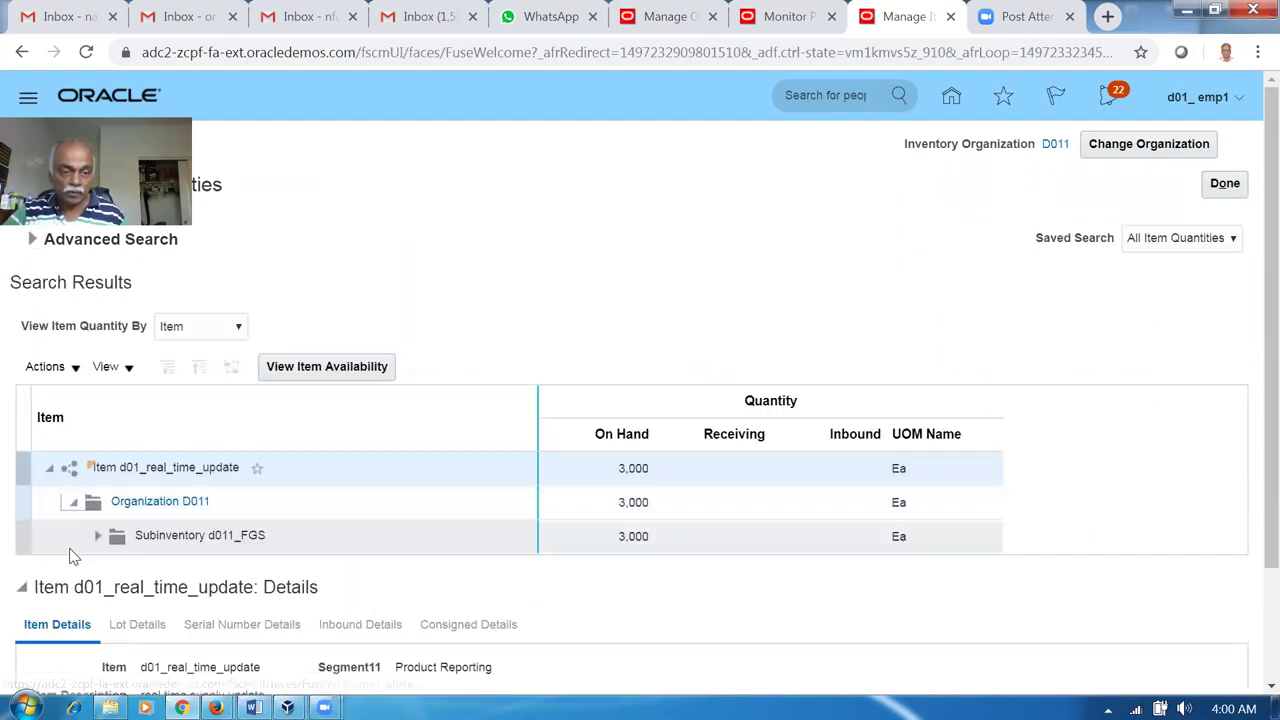
pyautogui.click(23, 502)
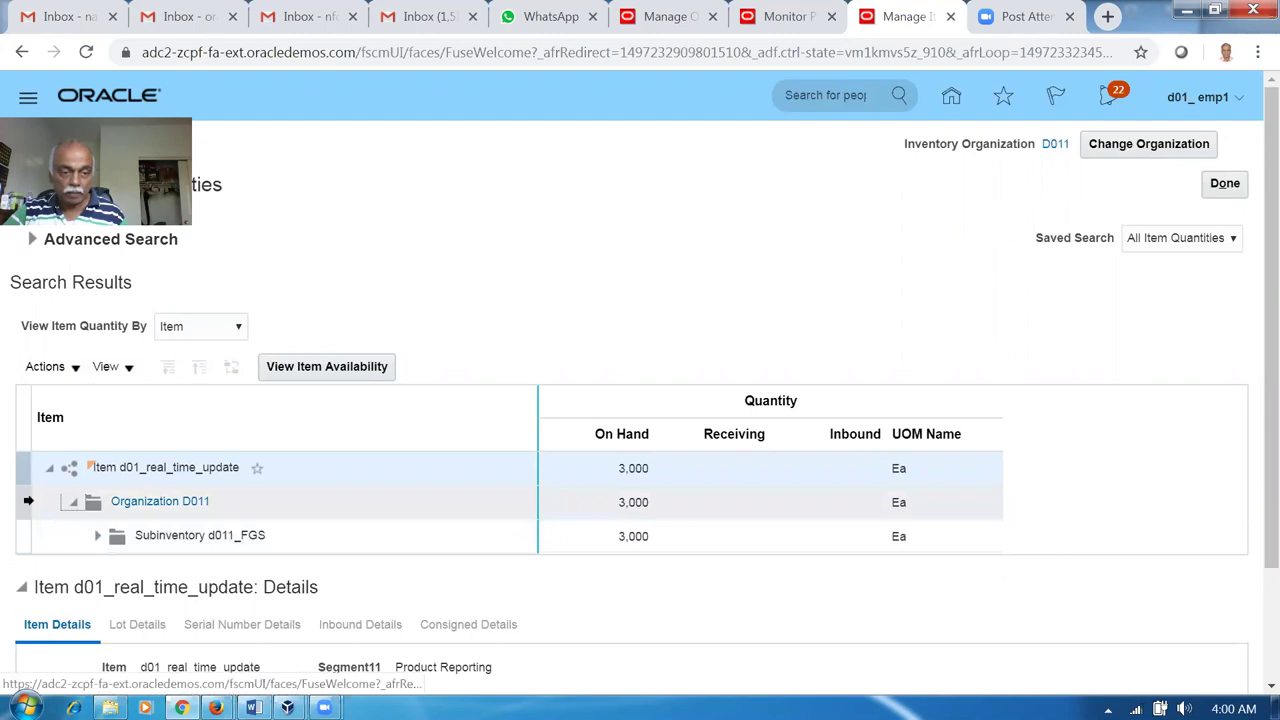
pyautogui.click(343, 368)
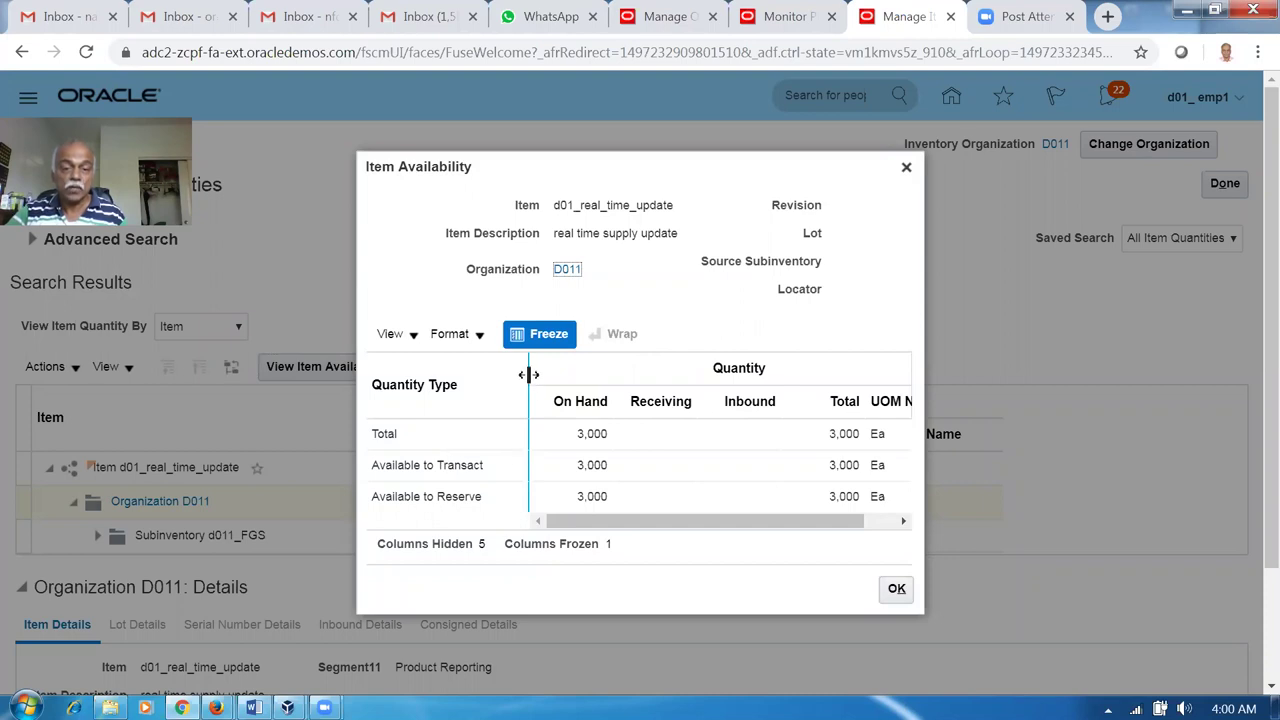
pyautogui.moveTo(528, 374); pyautogui.dragTo(553, 430)
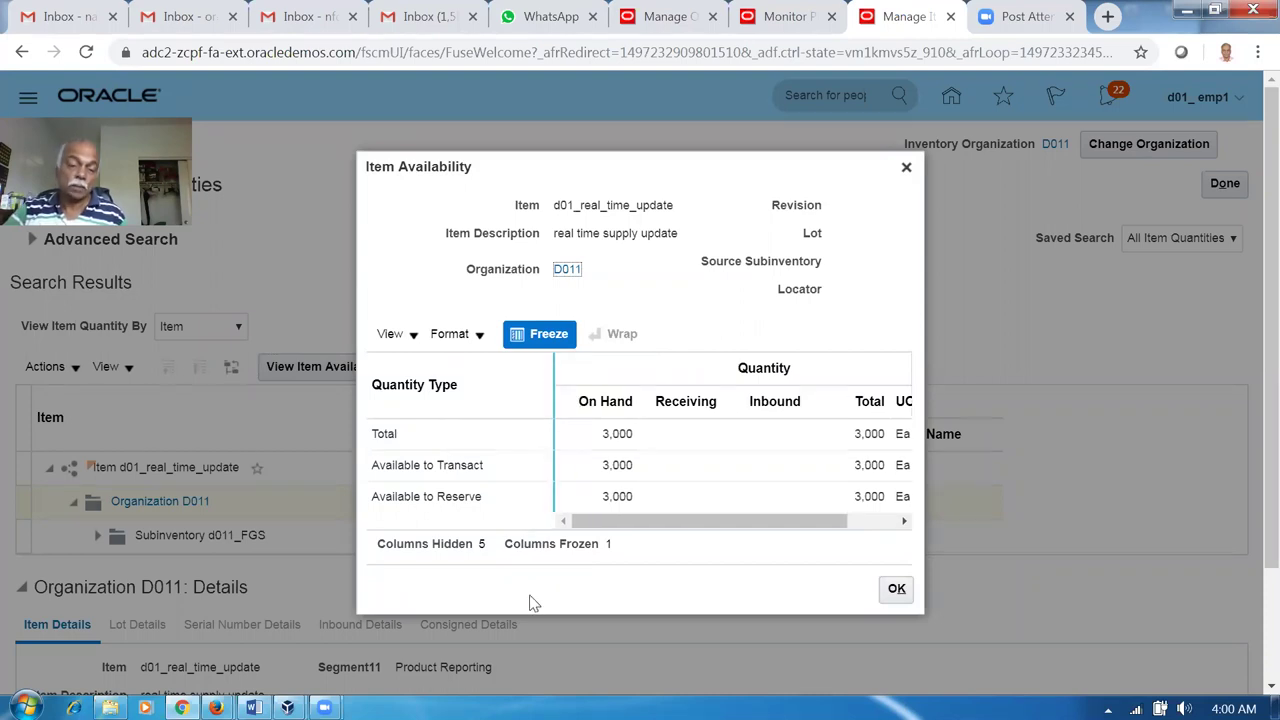
pyautogui.click(896, 590)
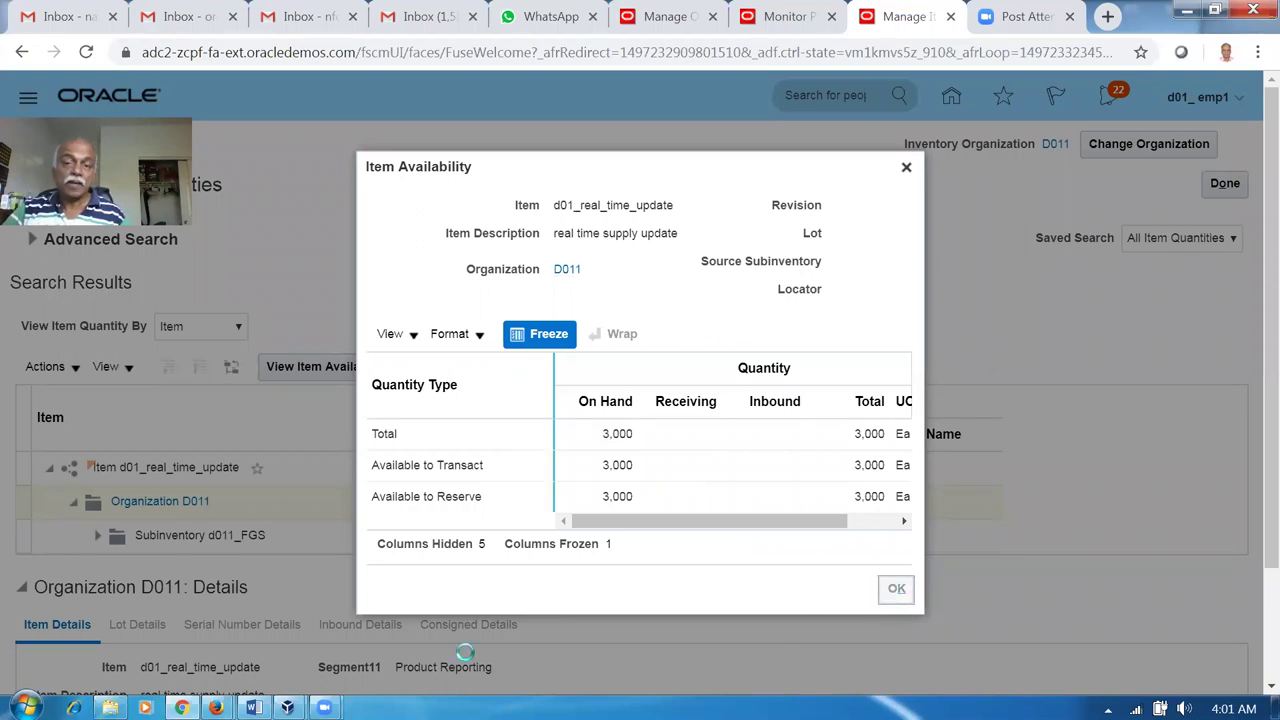
# Schedule and submit the Start Real-Time Supply Update process to run as soon as possible.
pyautogui.click(785, 16)
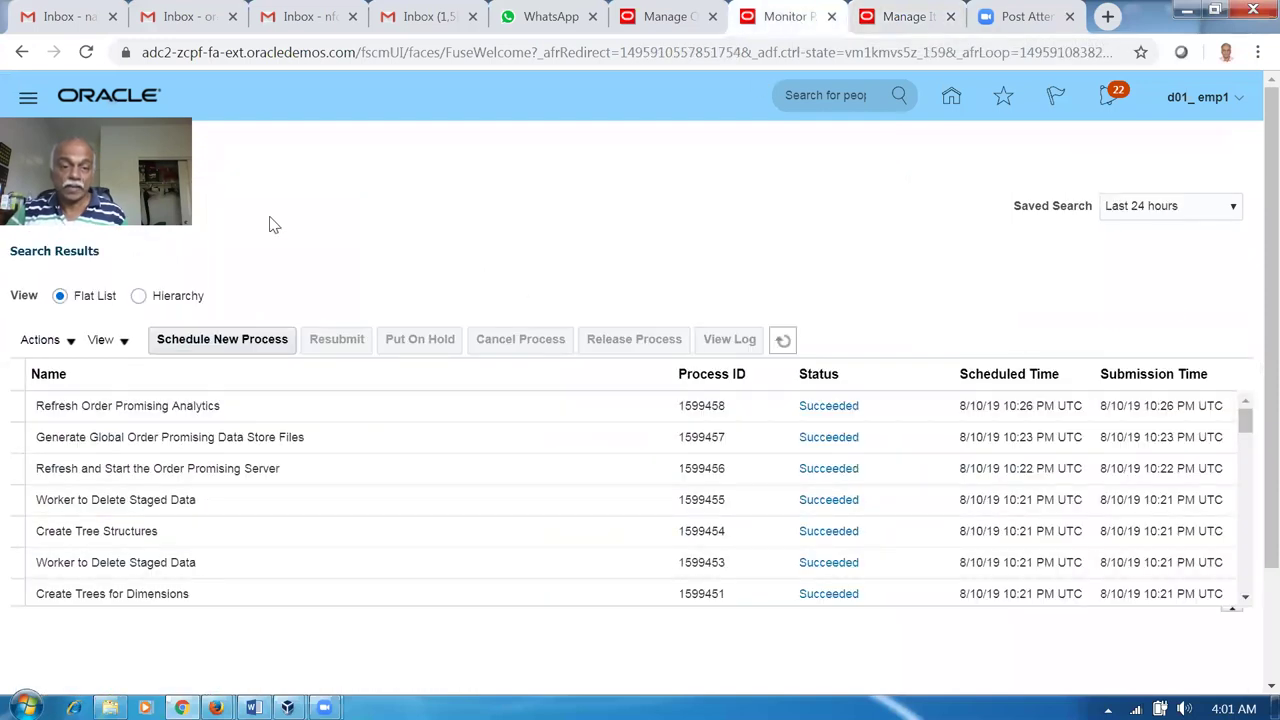
pyautogui.click(235, 338)
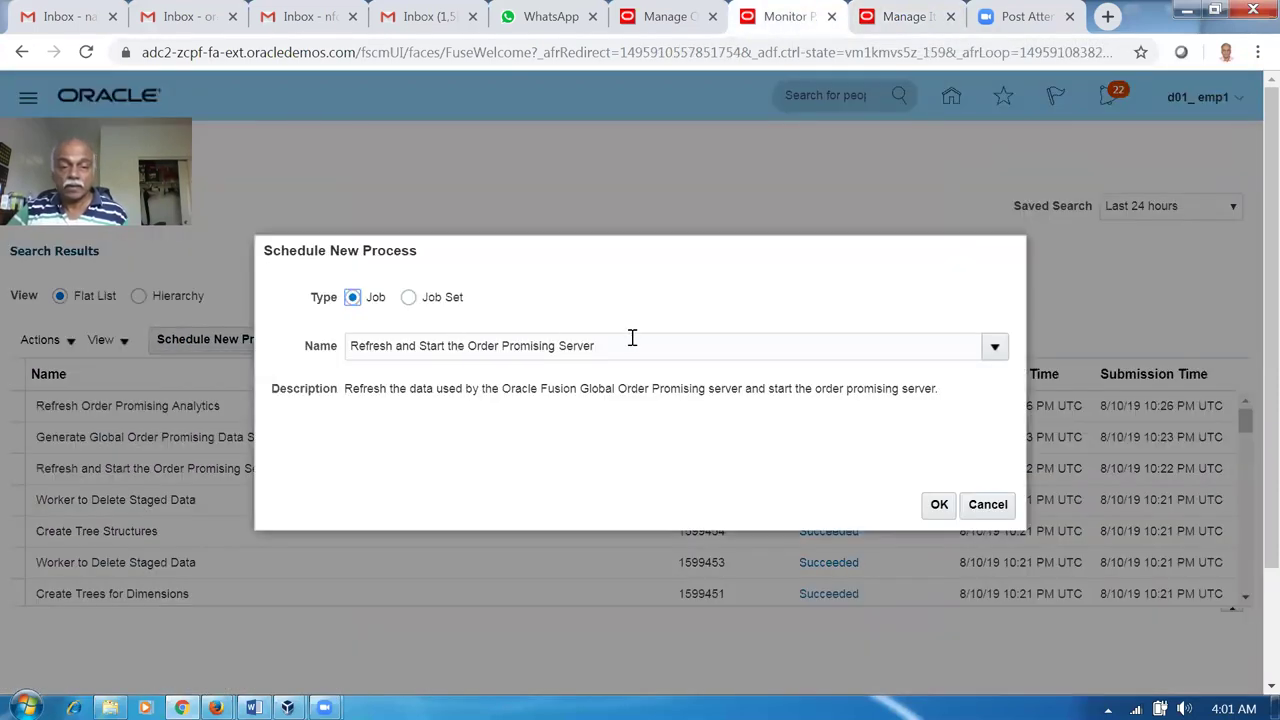
pyautogui.moveTo(628, 345); pyautogui.dragTo(25, 329)
pyautogui.write('start%real%up%')
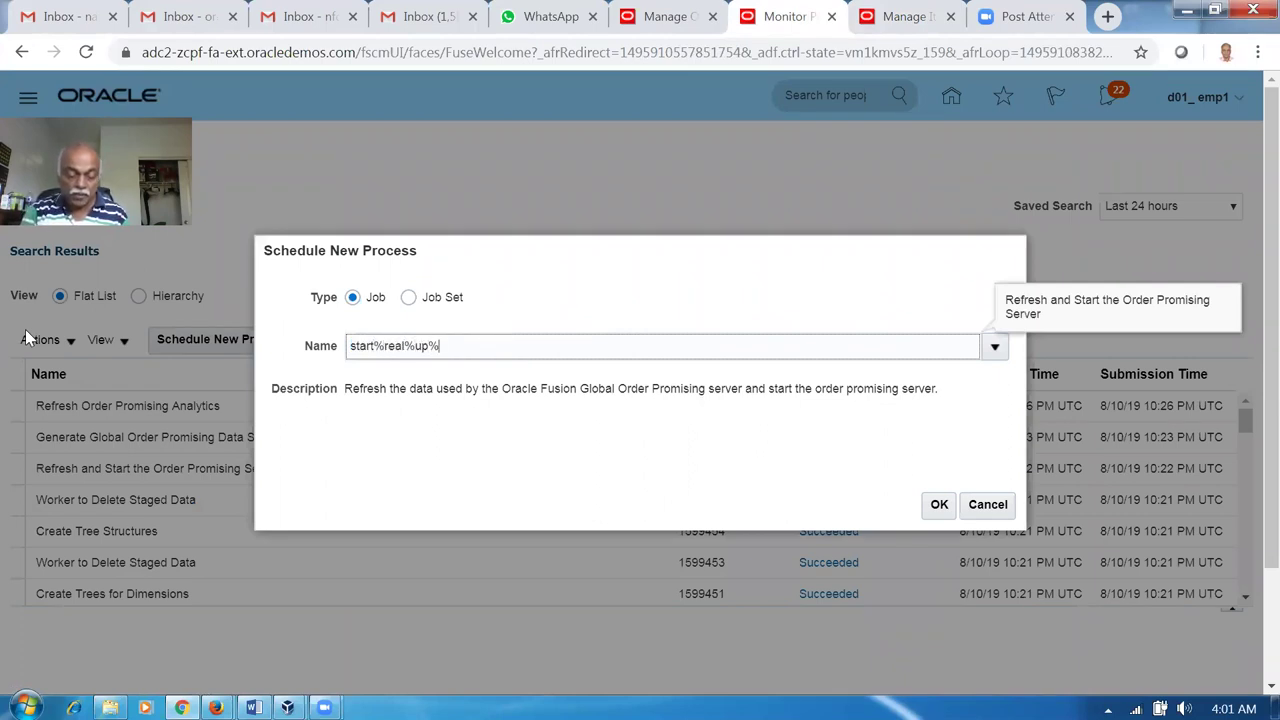
pyautogui.press('Tab')
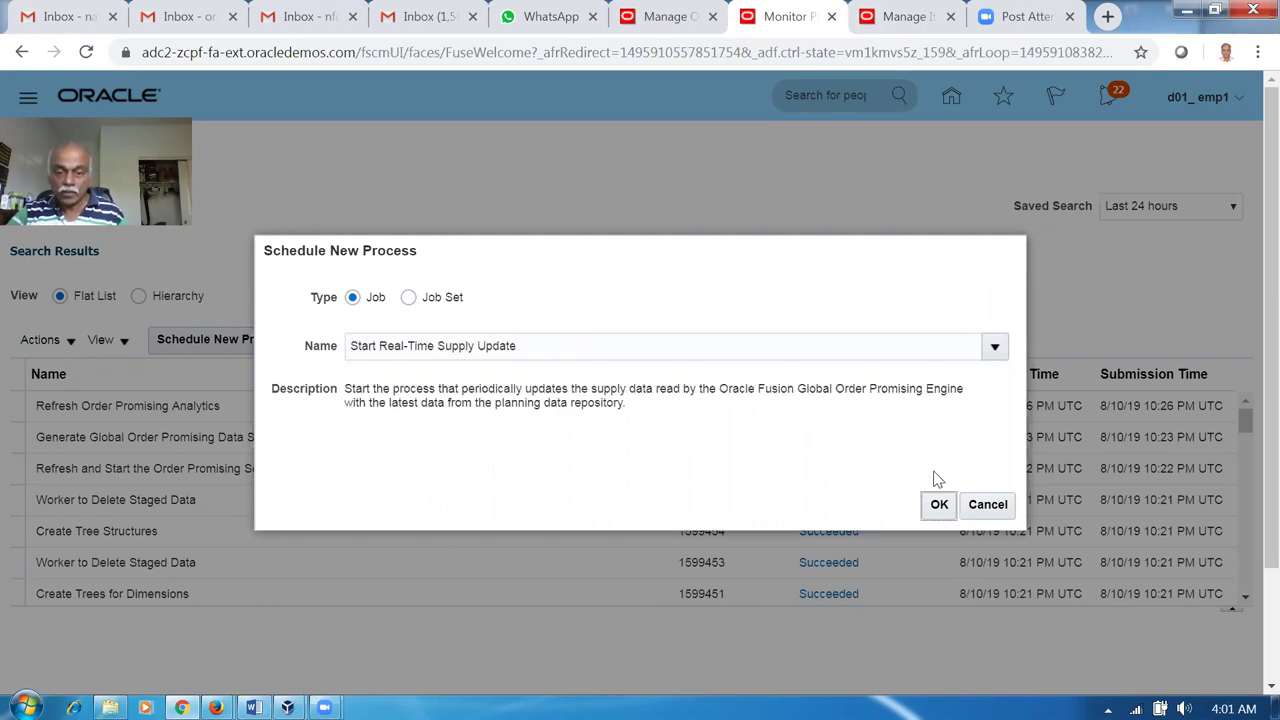
pyautogui.click(937, 505)
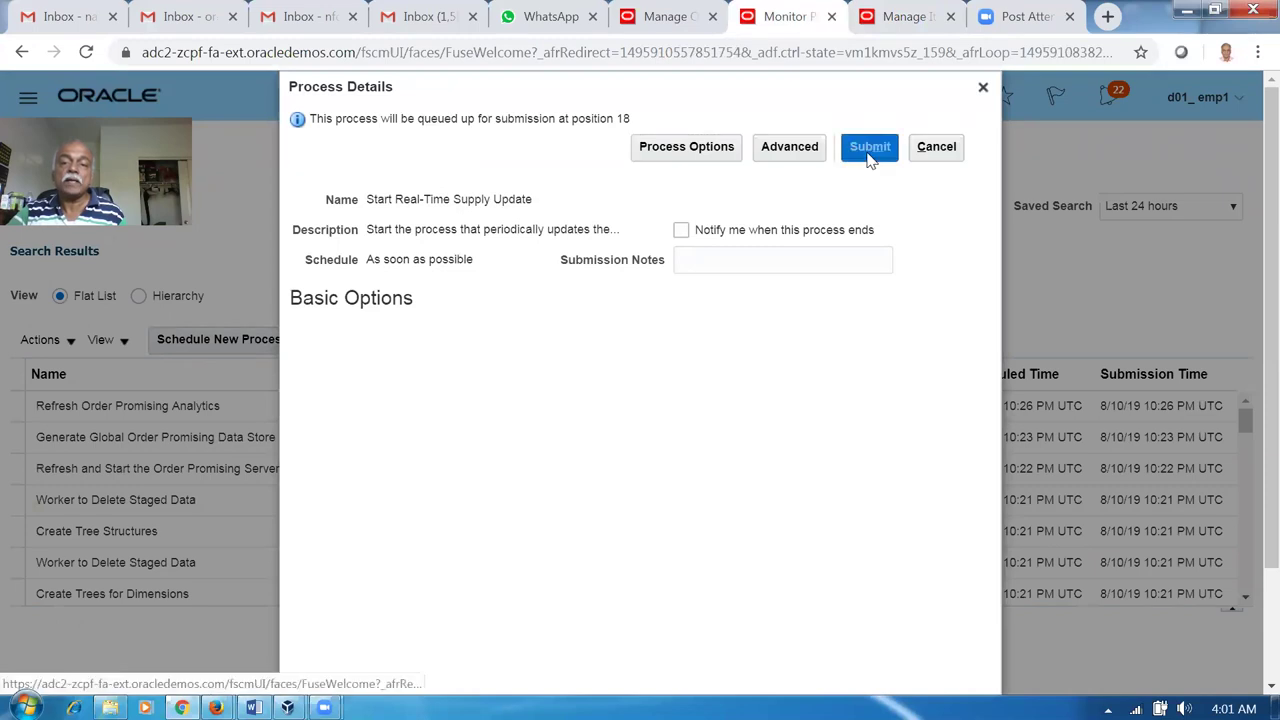
pyautogui.click(870, 152)
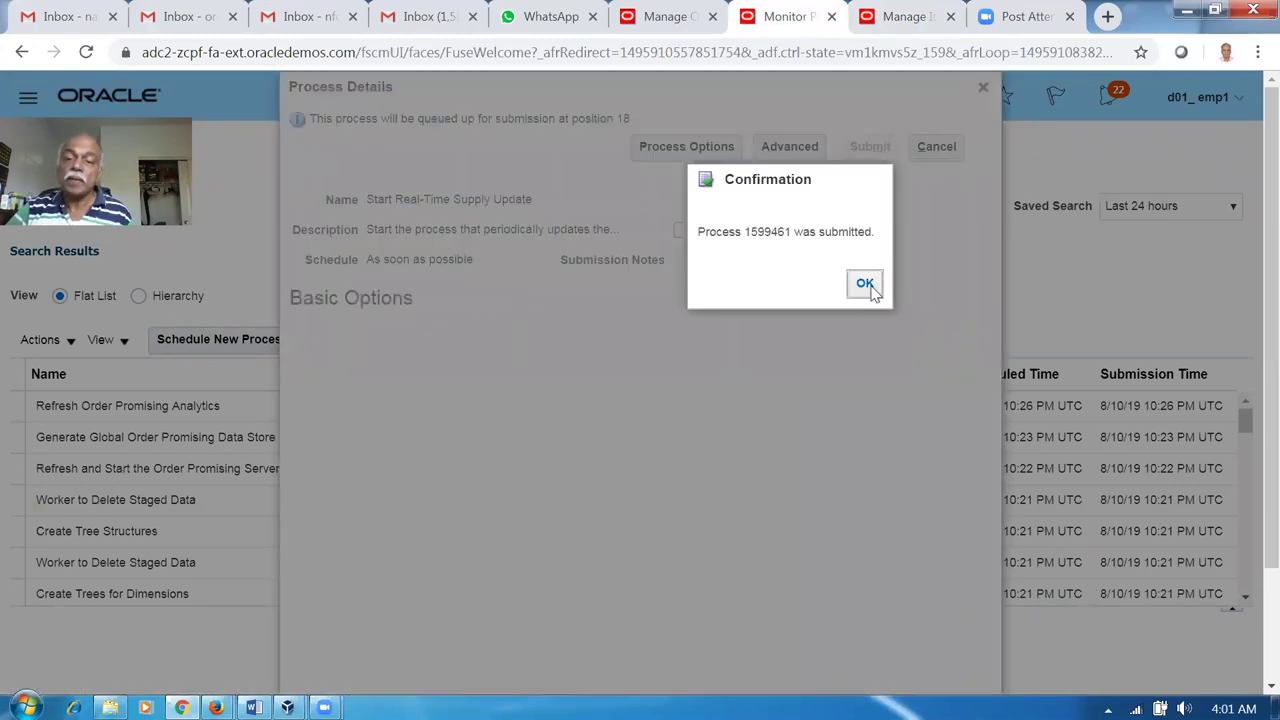
pyautogui.click(866, 284)
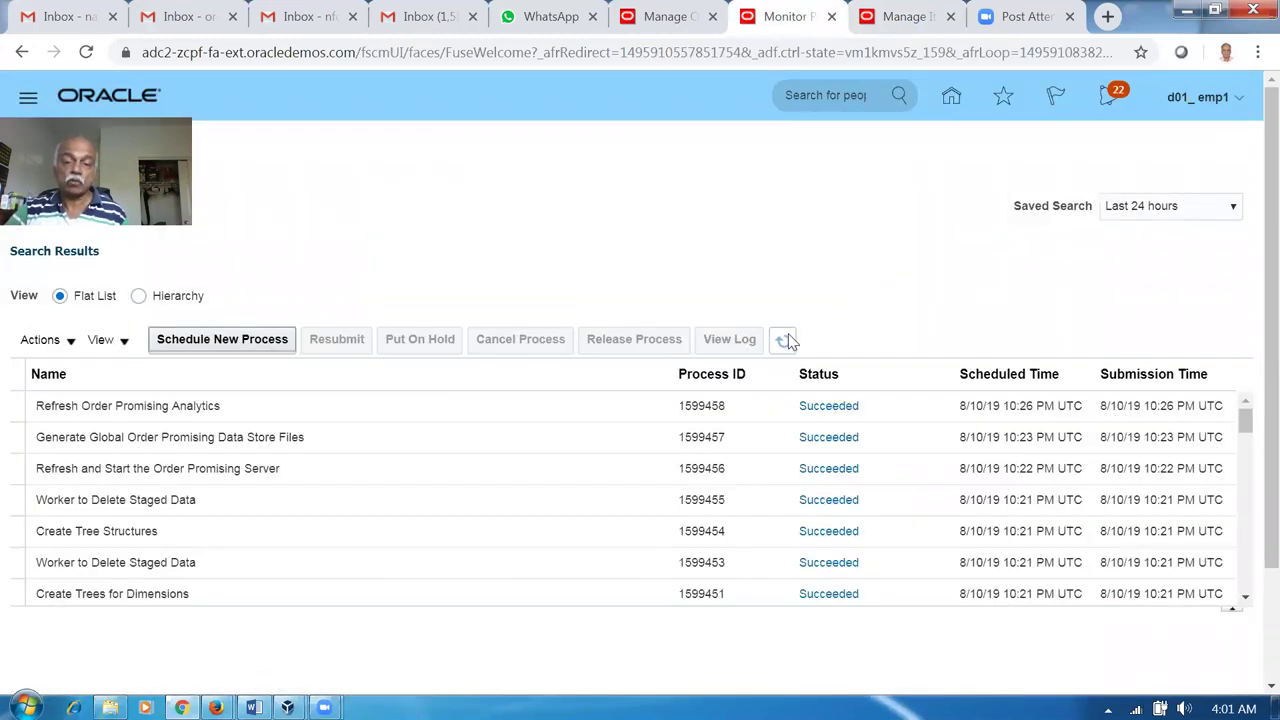
# Refresh the scheduled processes list and check the status of Start Real-Time Supply Update.
pyautogui.click(786, 341)
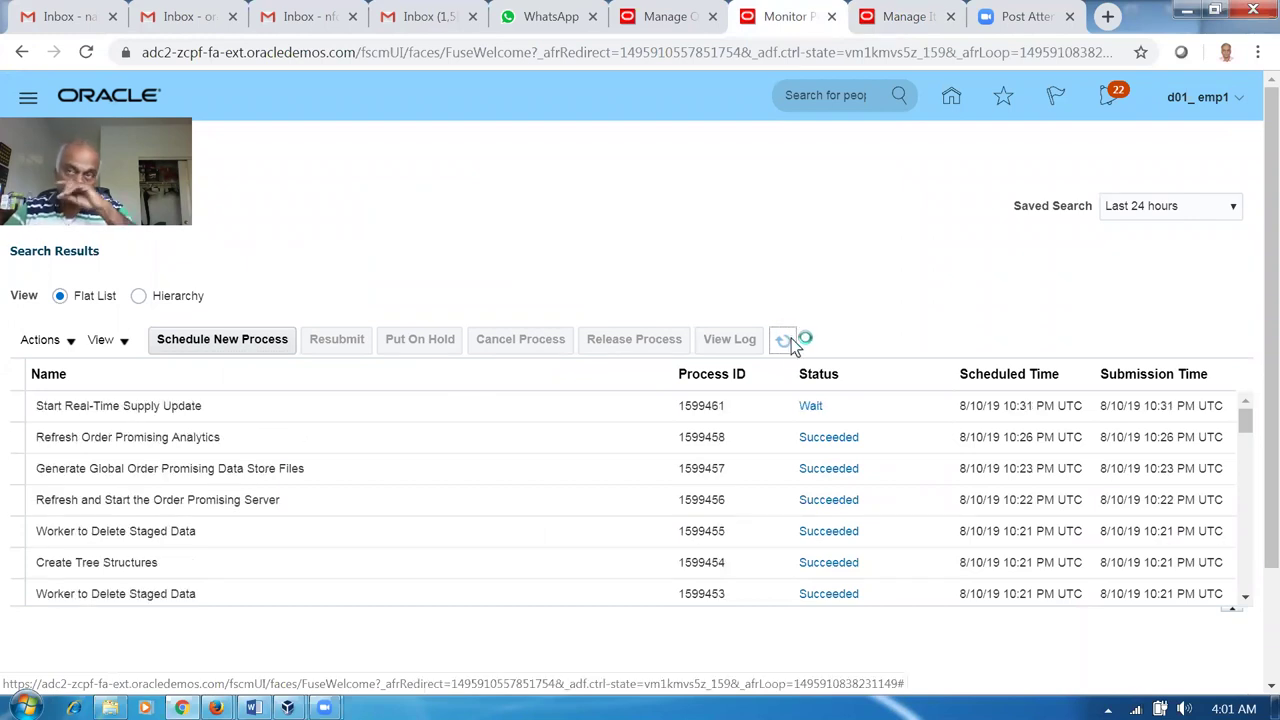
pyautogui.click(786, 341)
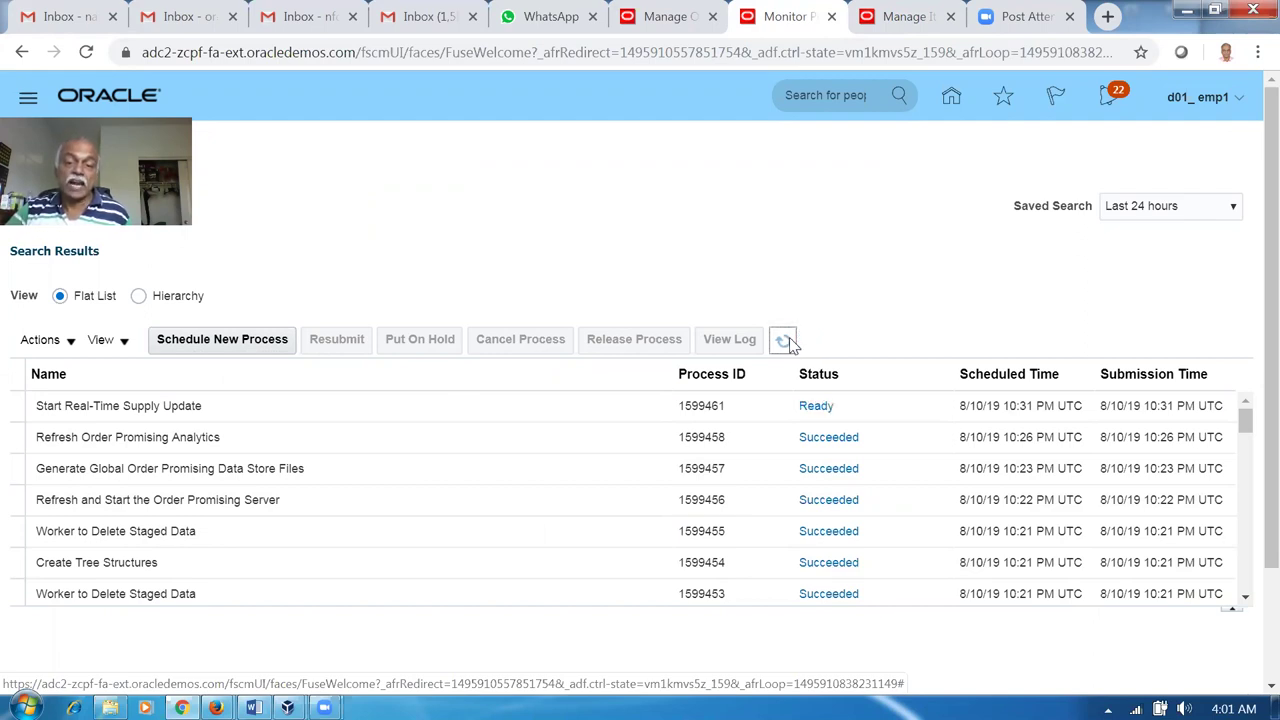
pyautogui.click(786, 341)
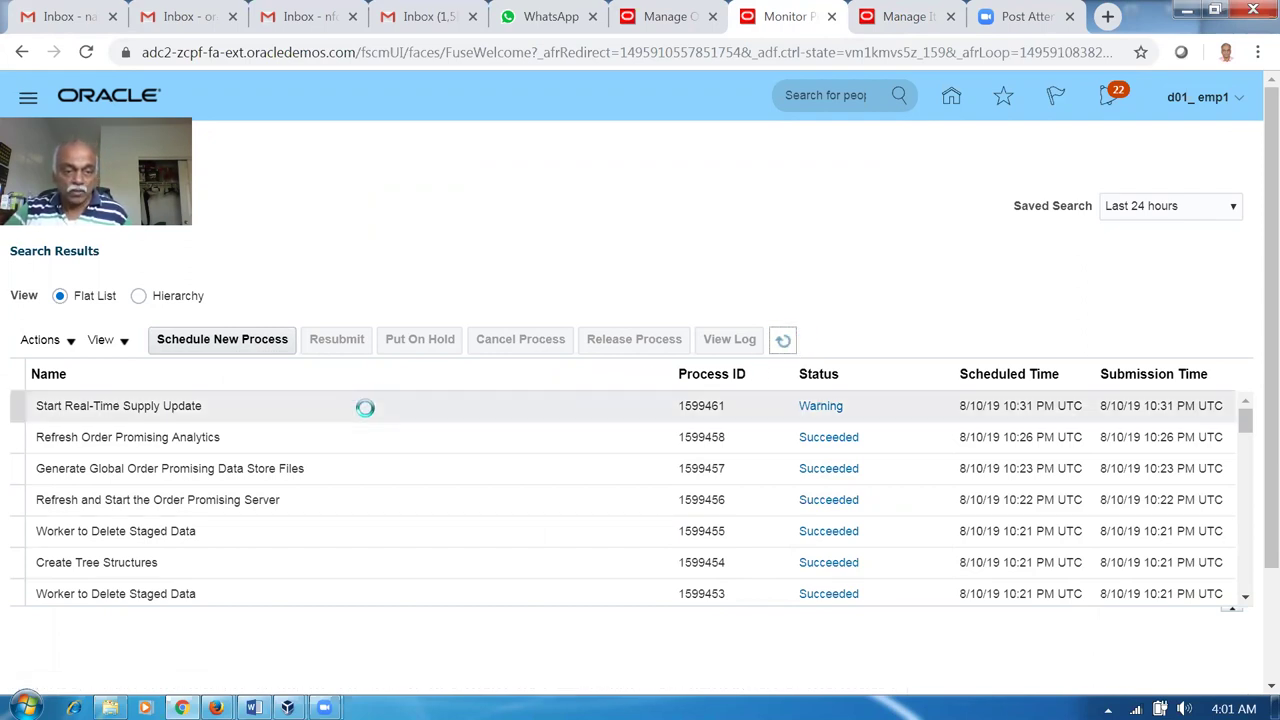
pyautogui.click(361, 409)
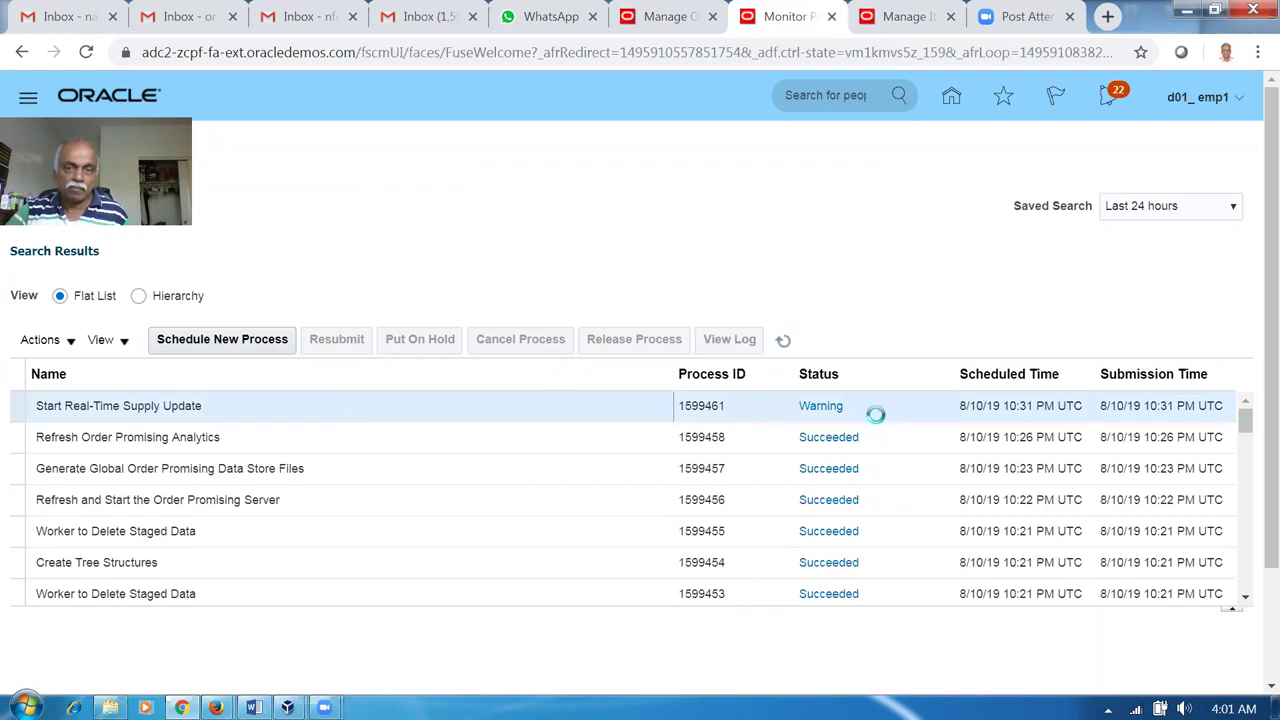
# Dismiss the orchestration messages, return from the orchestration process to the sales order, and refresh the order.
pyautogui.click(652, 17)
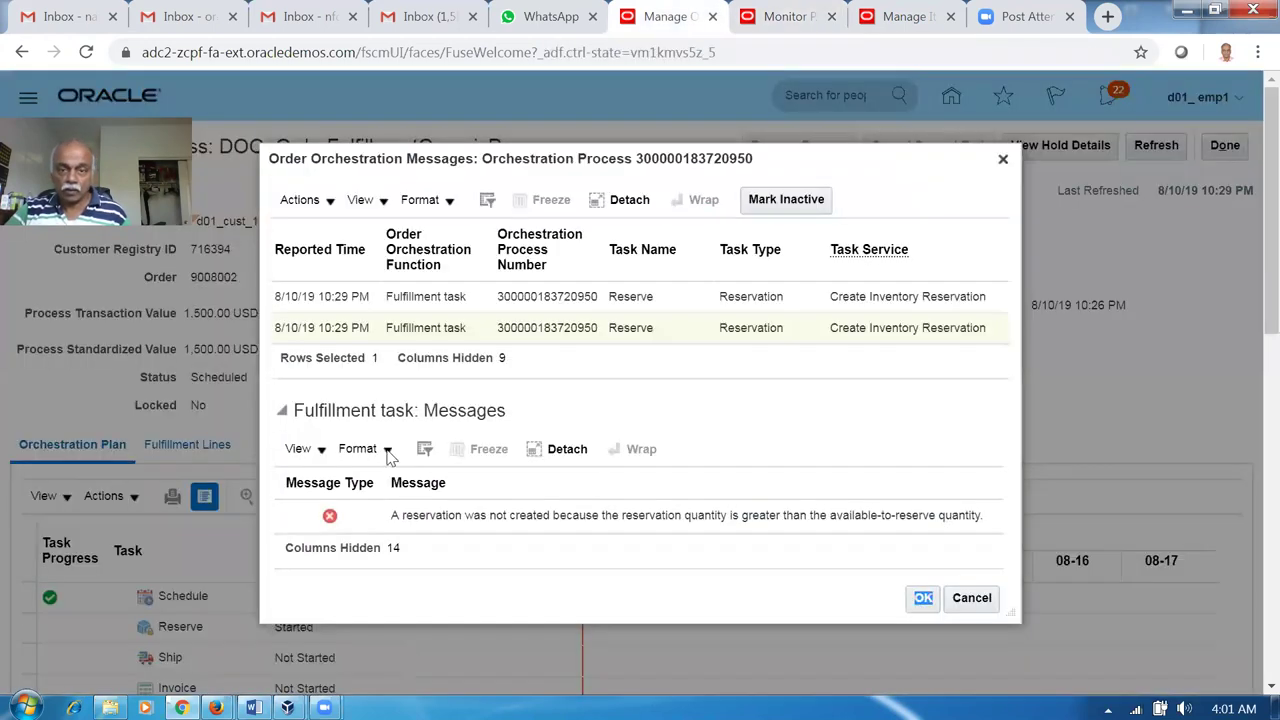
pyautogui.click(970, 598)
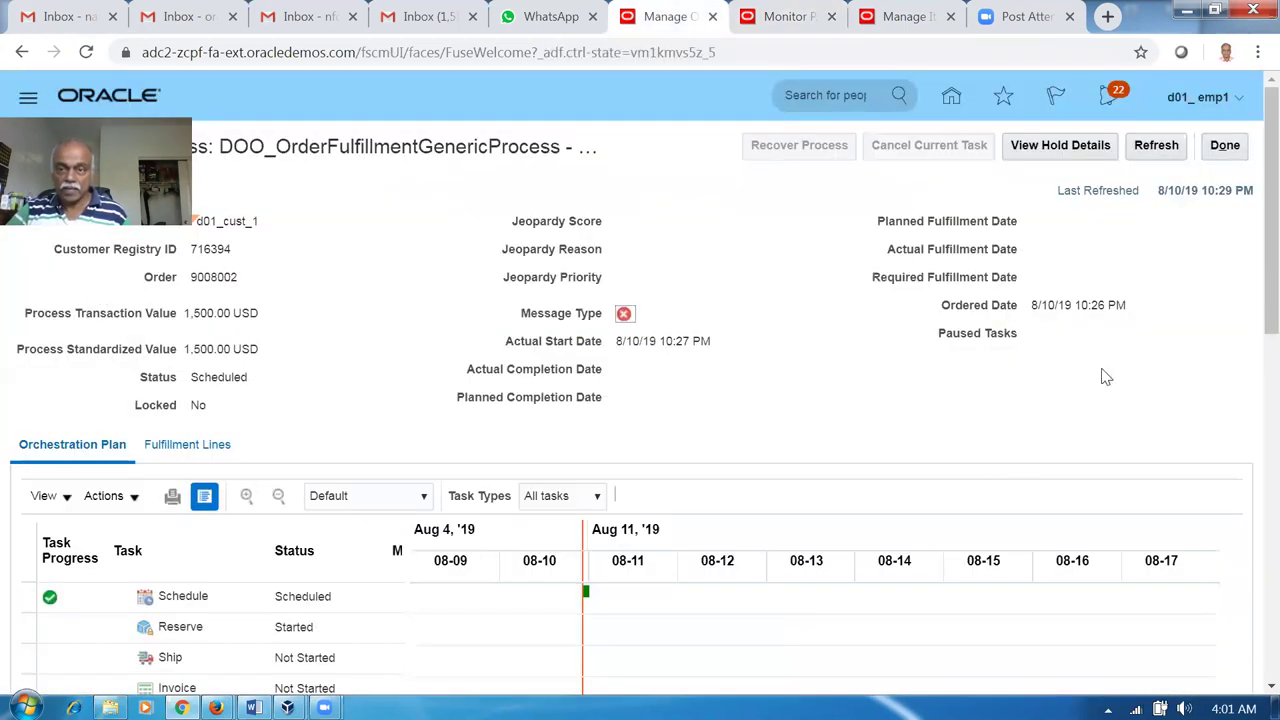
pyautogui.click(1228, 147)
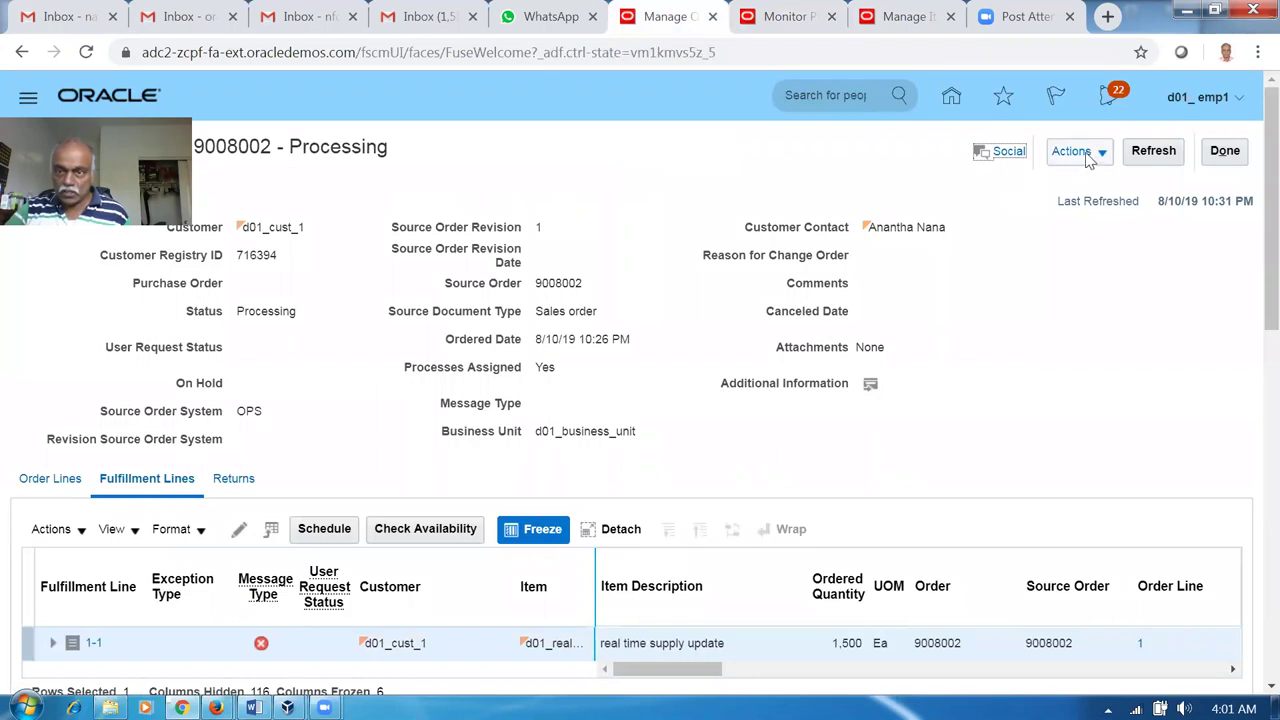
pyautogui.click(1090, 155)
pyautogui.click(1025, 323)
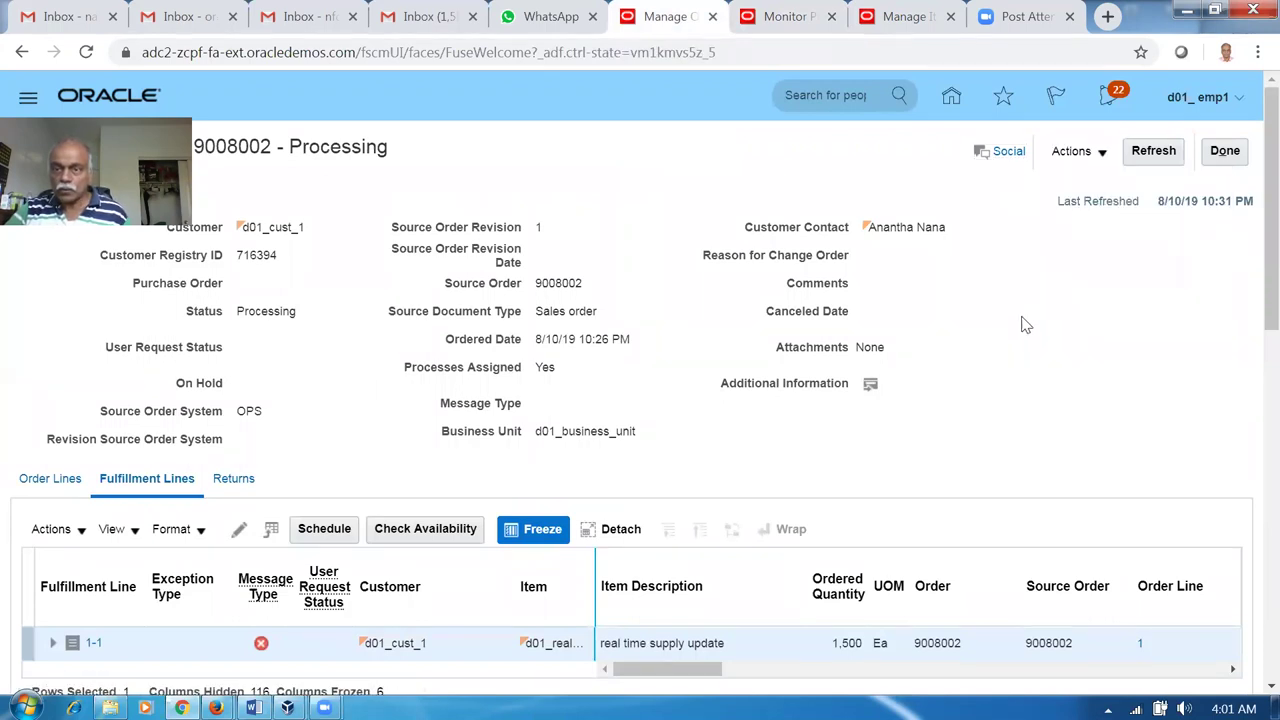
pyautogui.click(1155, 151)
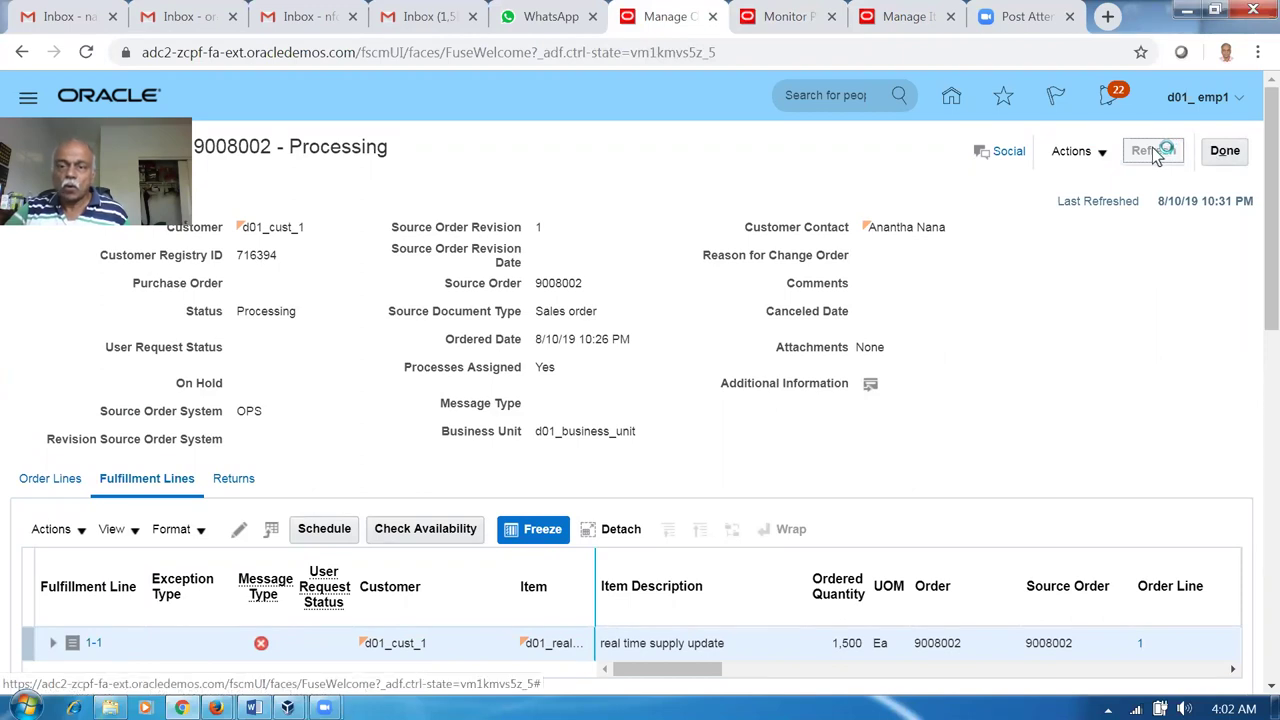
pyautogui.click(1065, 155)
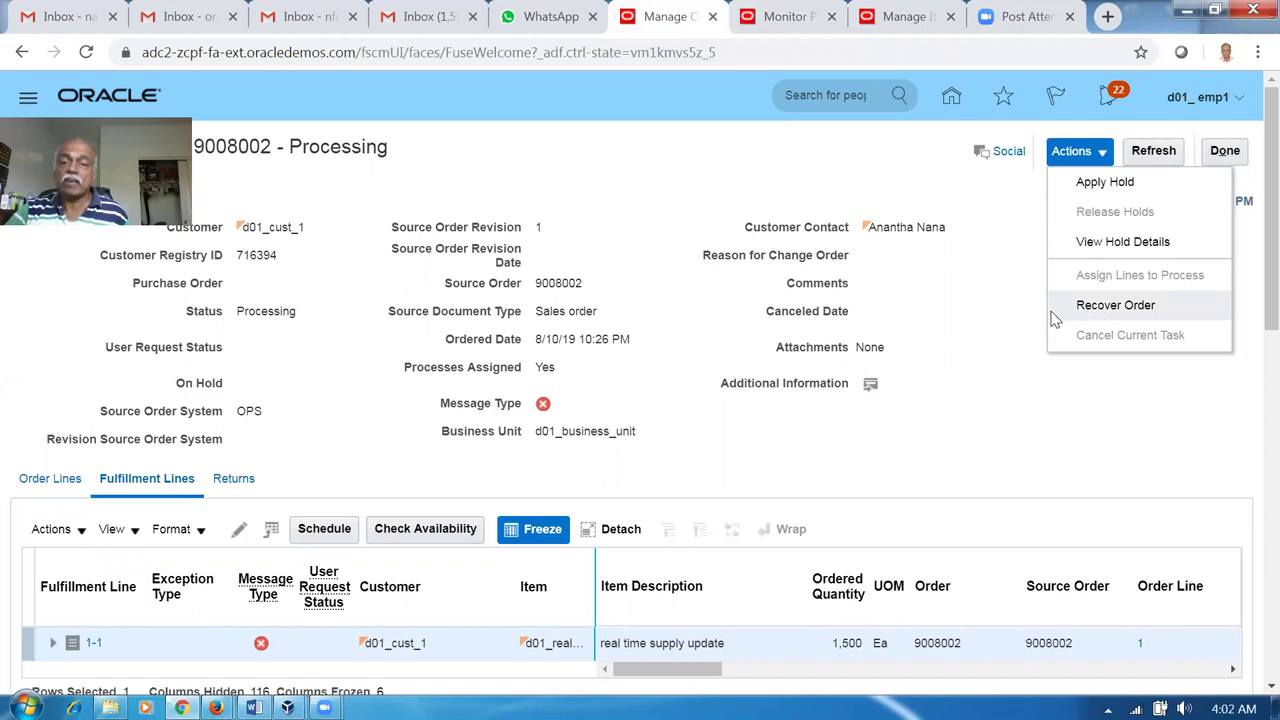
pyautogui.click(995, 322)
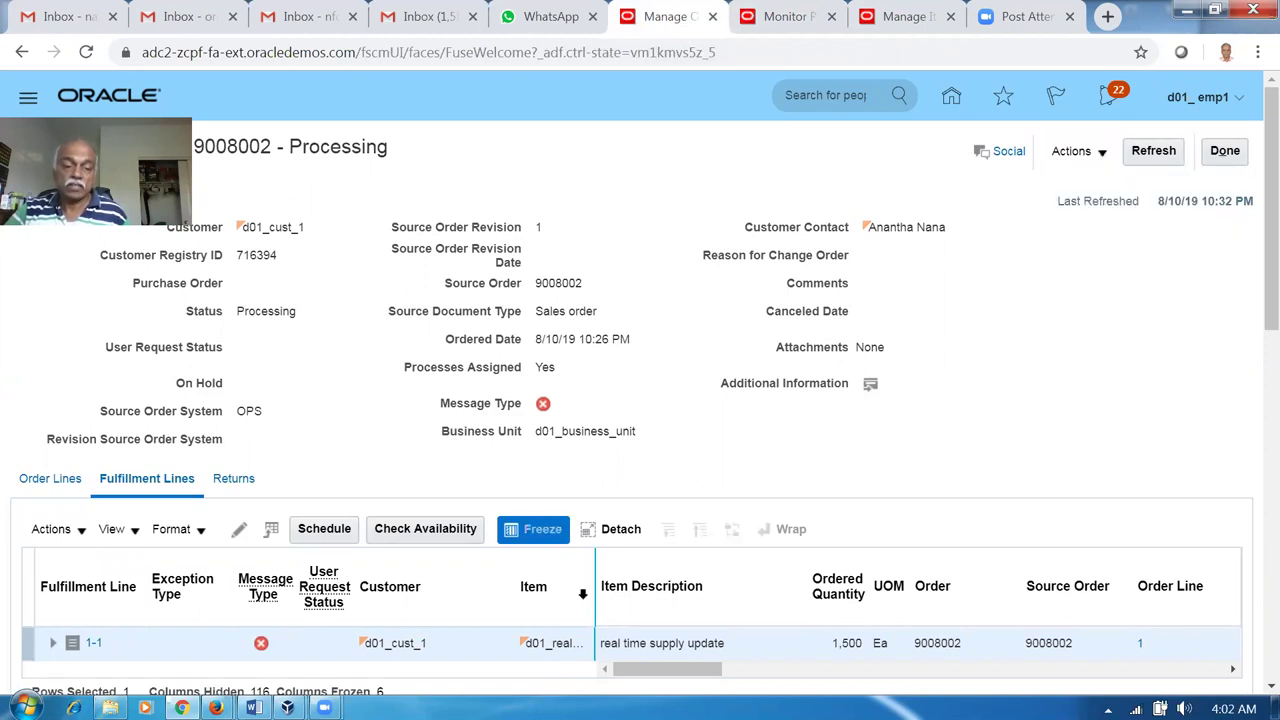
# Reserve fulfillment line 1-1 of the sales order and acknowledge the resulting message.
pyautogui.click(45, 538)
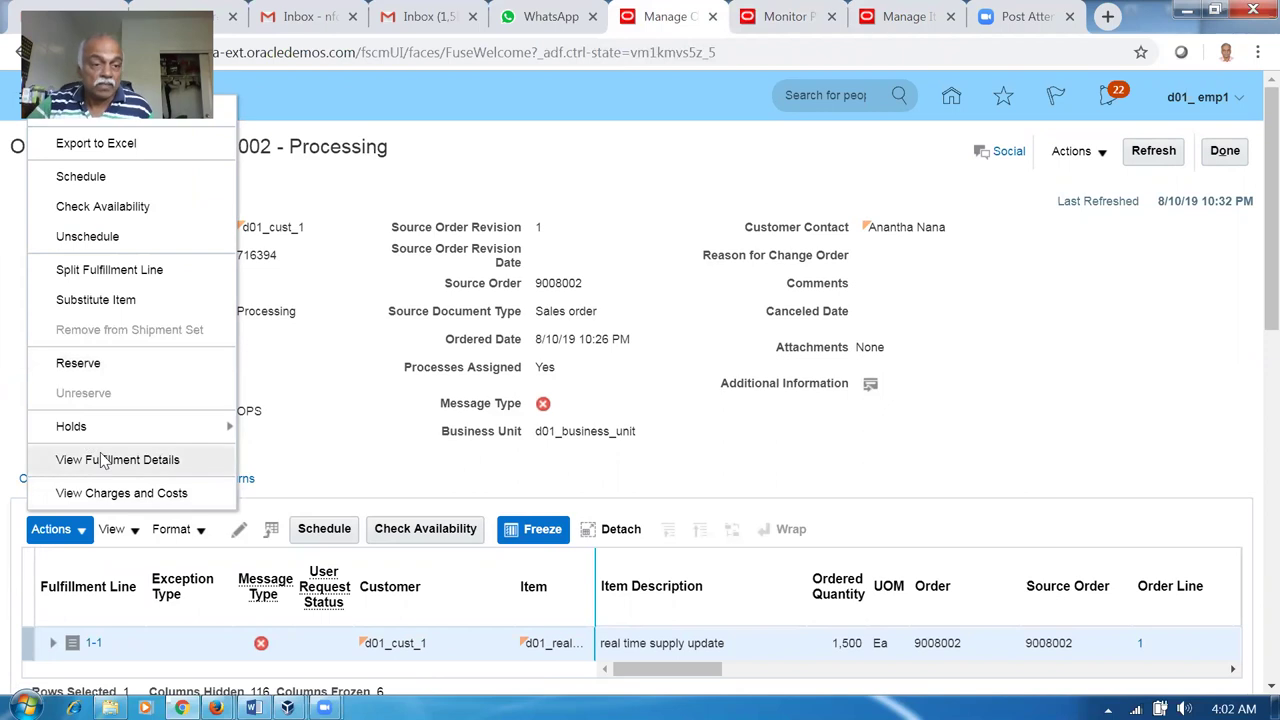
pyautogui.click(78, 364)
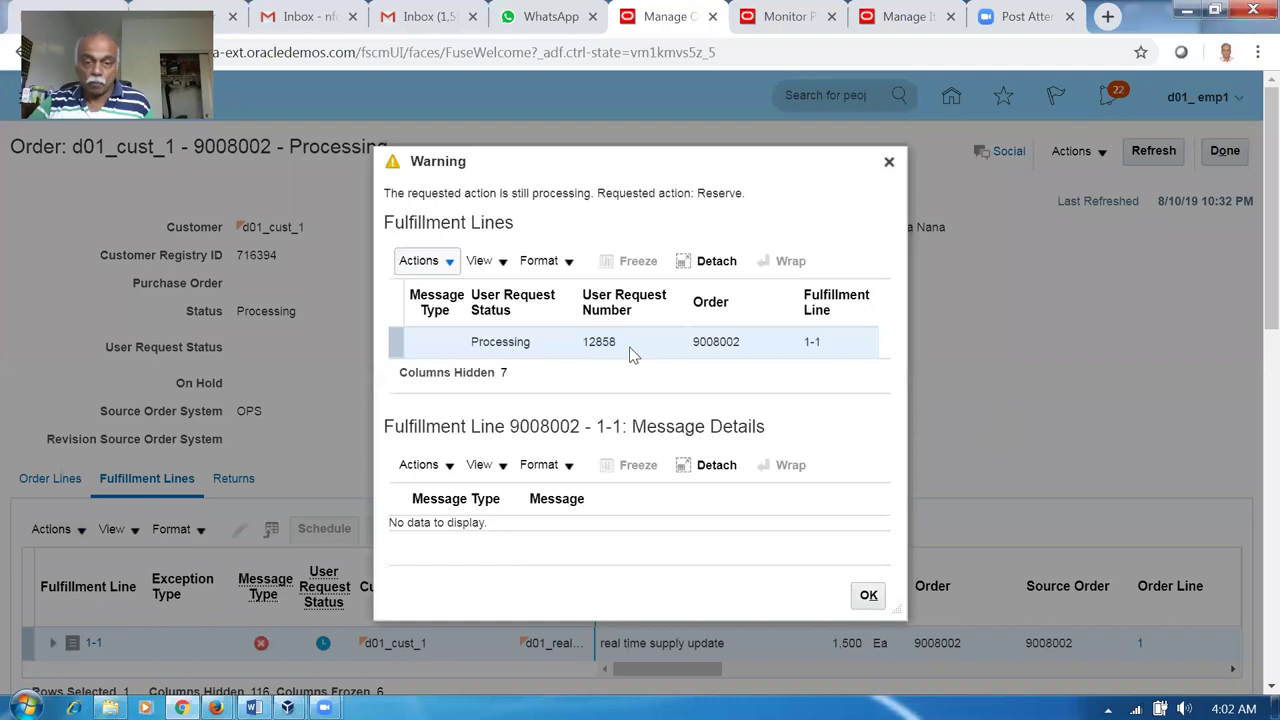
pyautogui.click(866, 595)
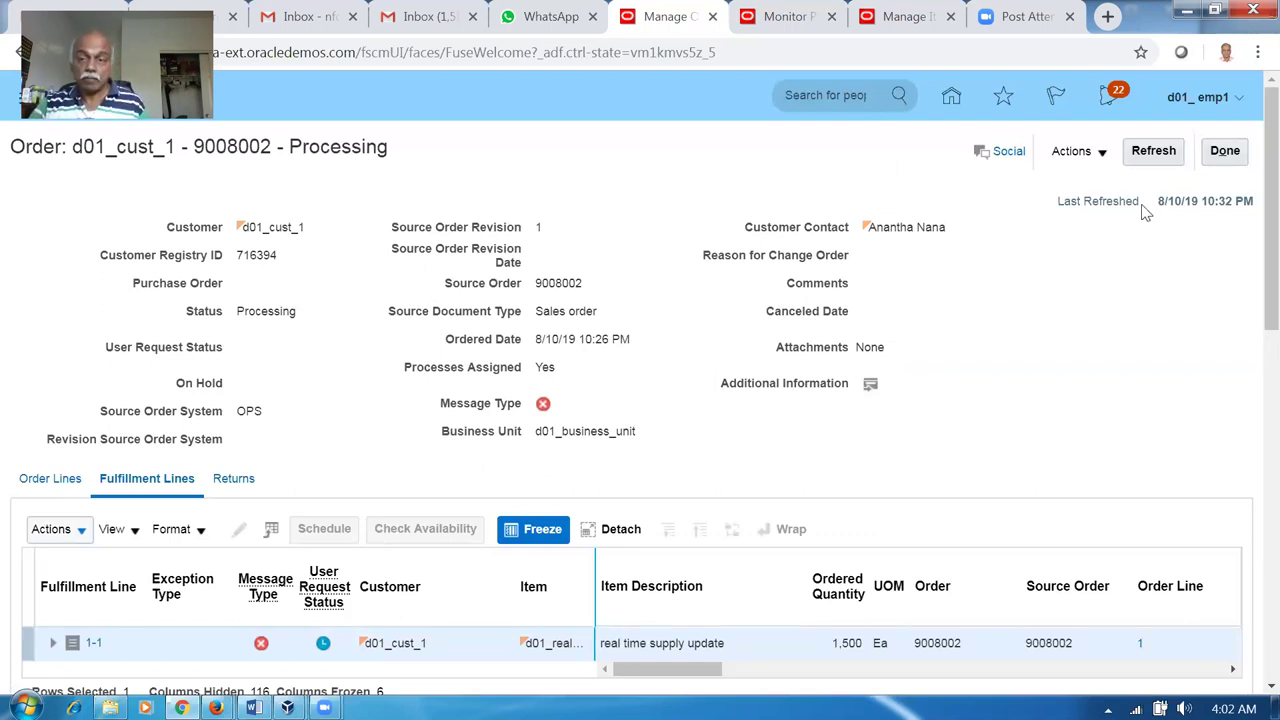
# Refresh the sales order and open the orchestration process of fulfillment line 1-1.
pyautogui.click(1153, 150)
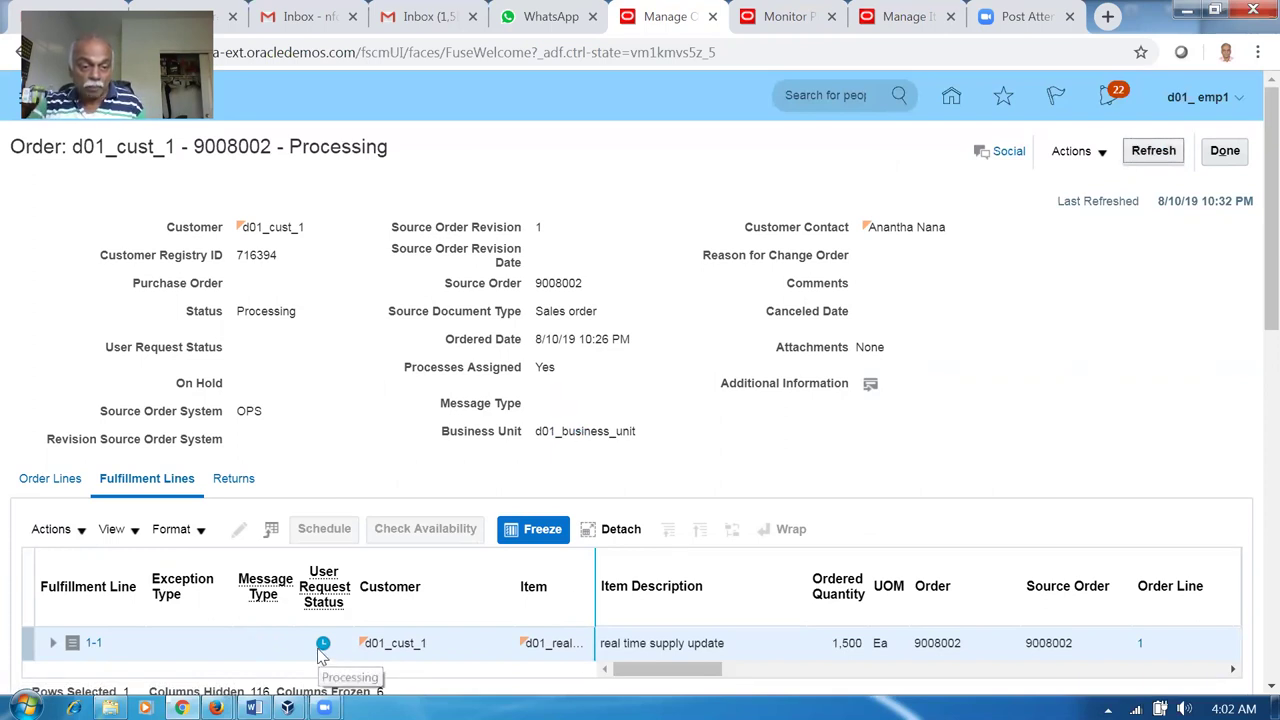
pyautogui.moveTo(698, 680); pyautogui.dragTo(731, 680)
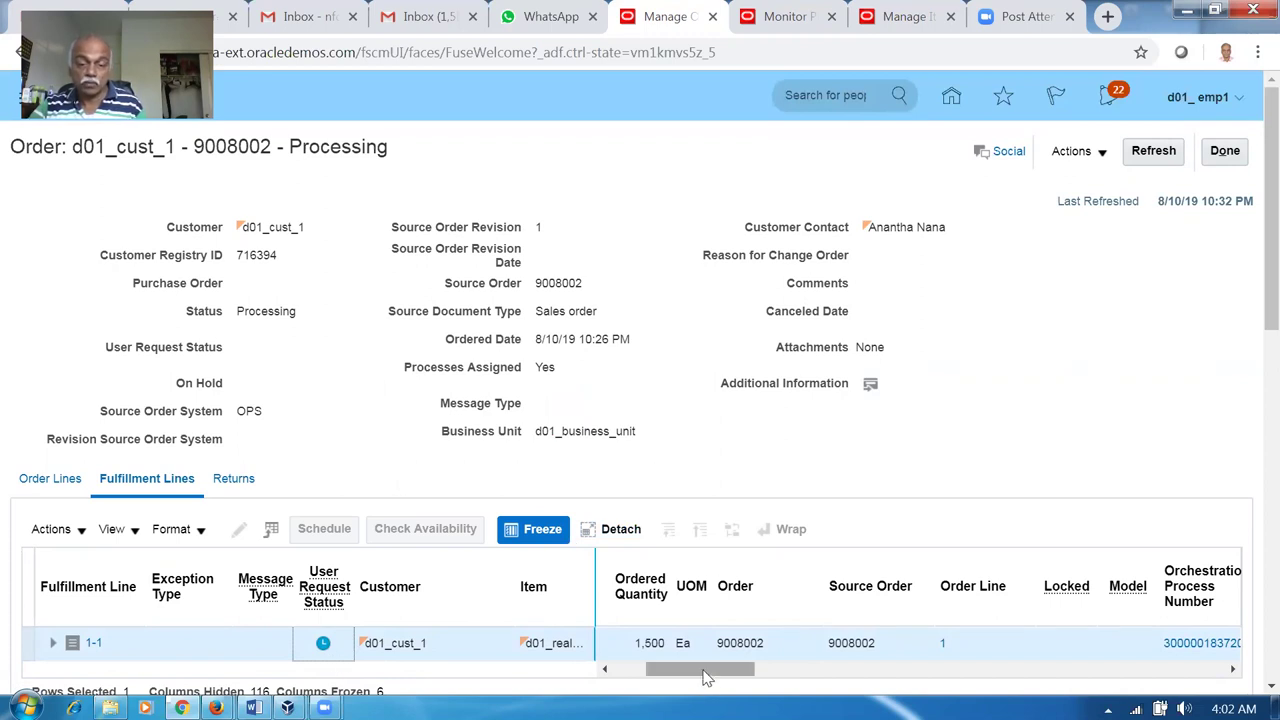
pyautogui.moveTo(700, 670); pyautogui.dragTo(766, 670)
pyautogui.click(830, 645)
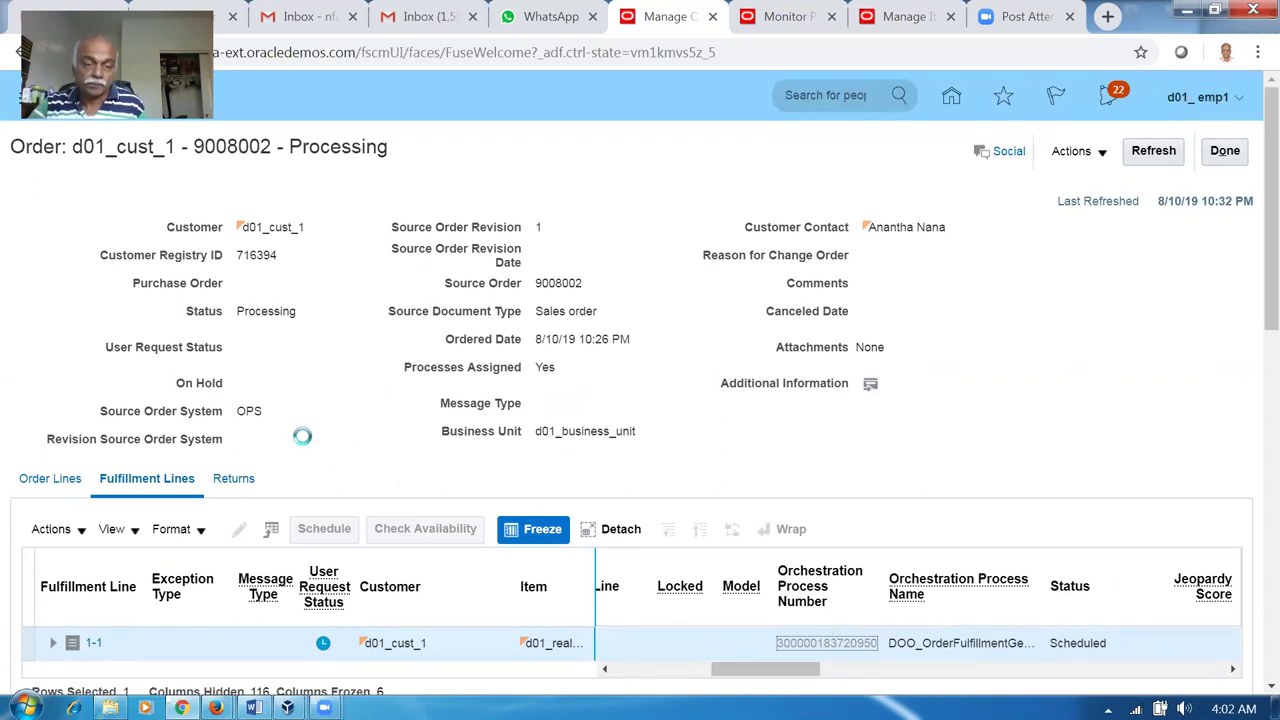
# Check the Reserve task's status in the orchestration plan, refreshing the process repeatedly.
pyautogui.scroll(-2, 228, 595)
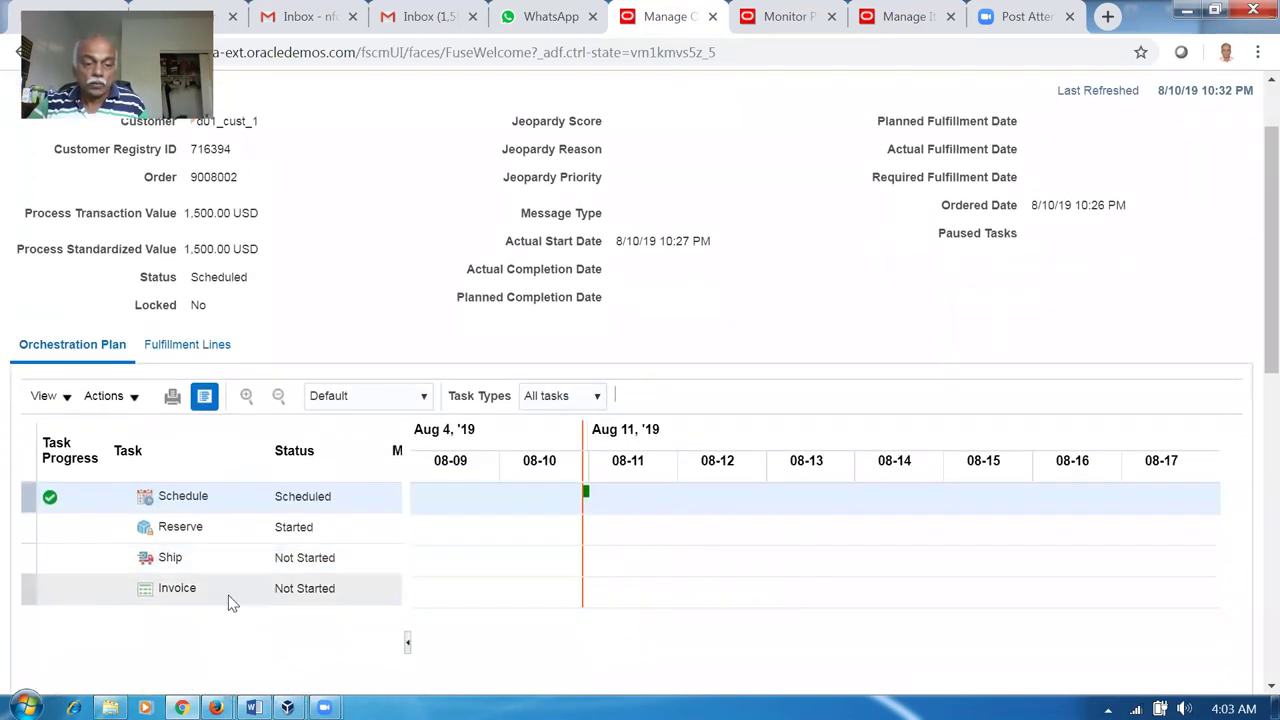
pyautogui.scroll(2, 991, 334)
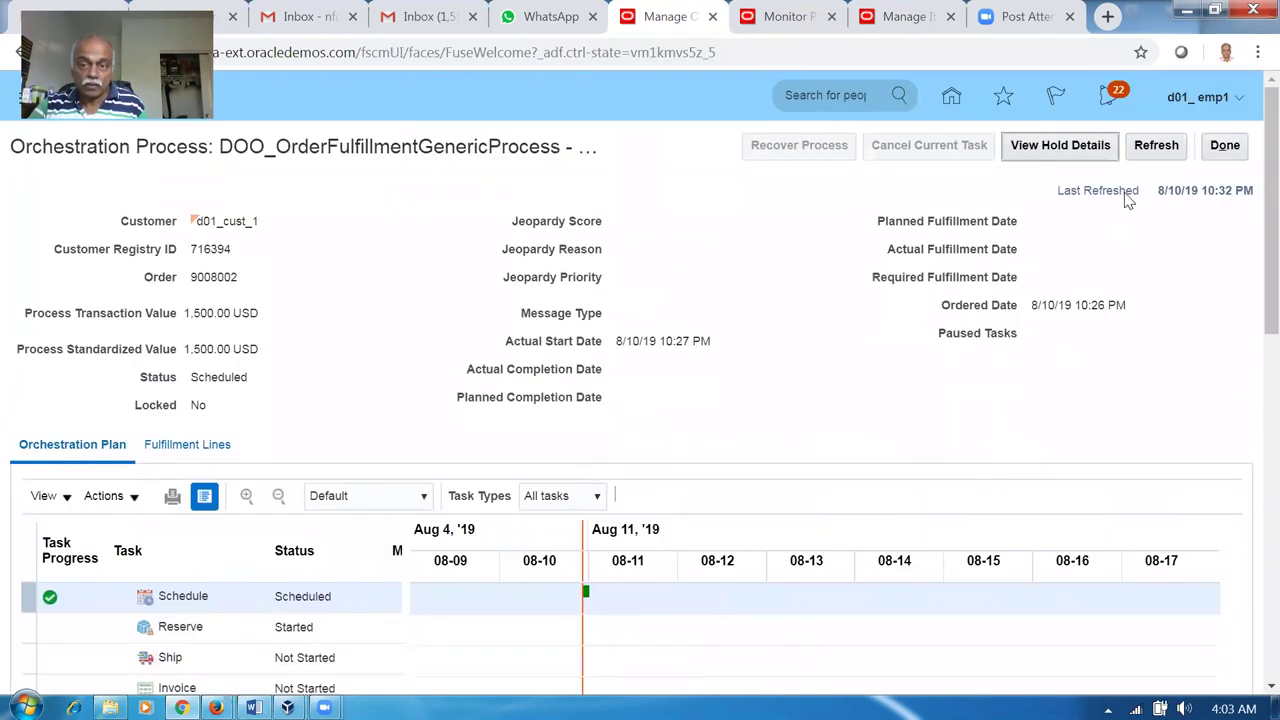
pyautogui.click(1152, 146)
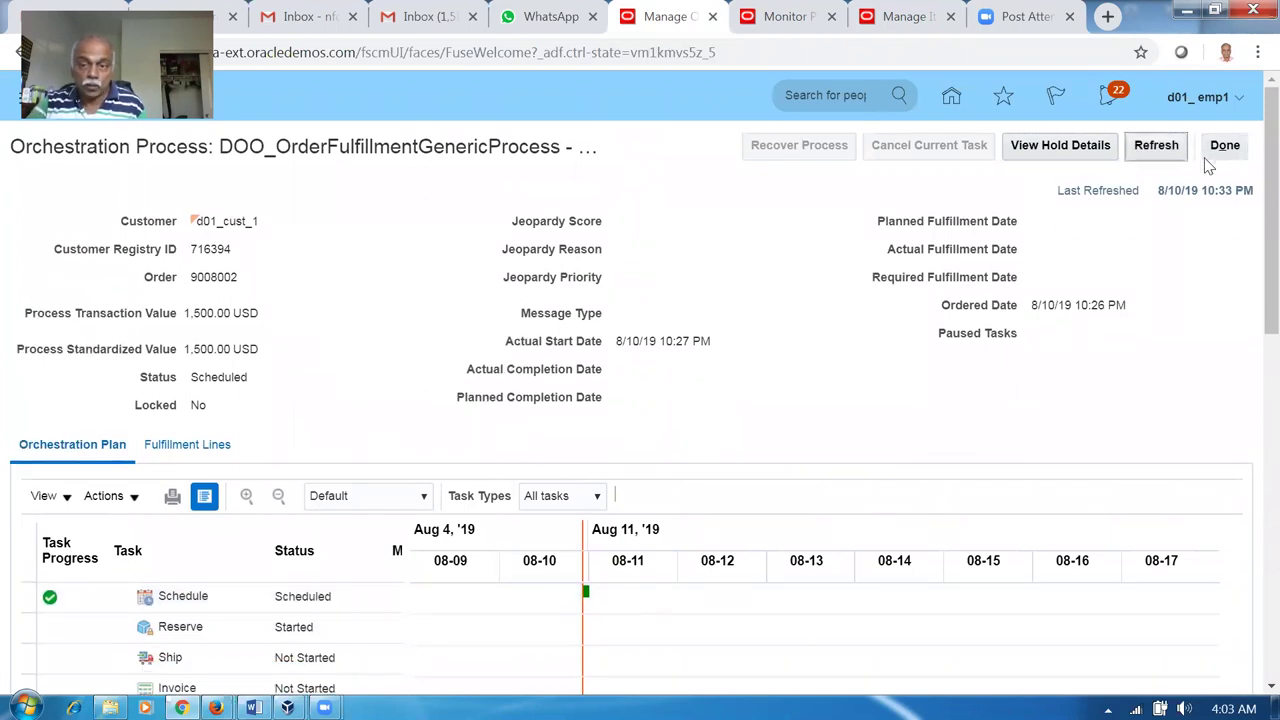
pyautogui.click(1145, 145)
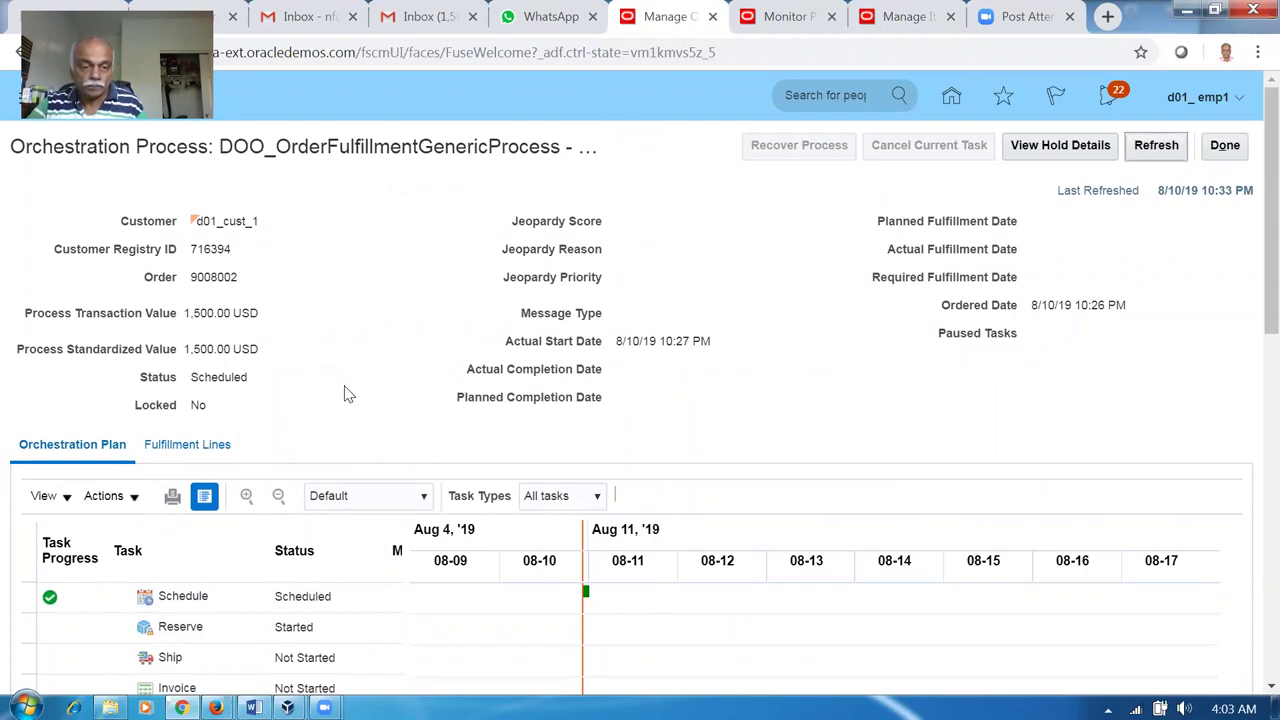
pyautogui.click(1145, 150)
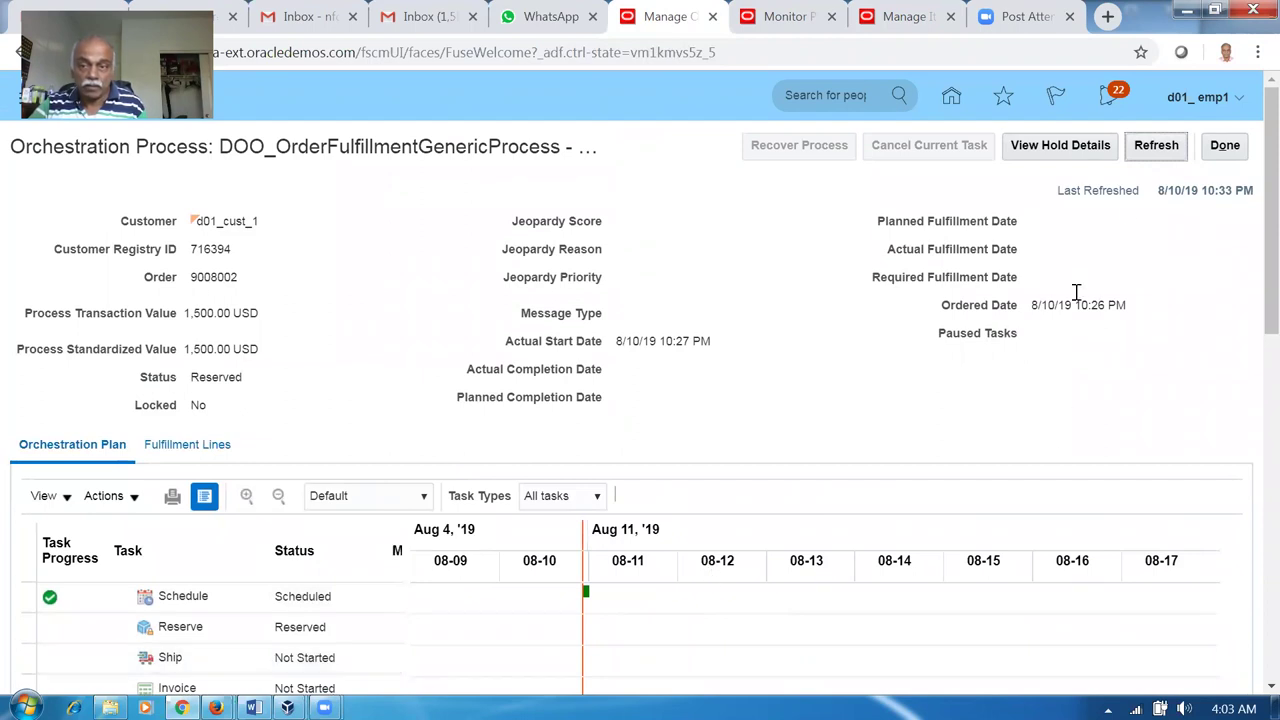
pyautogui.click(1152, 148)
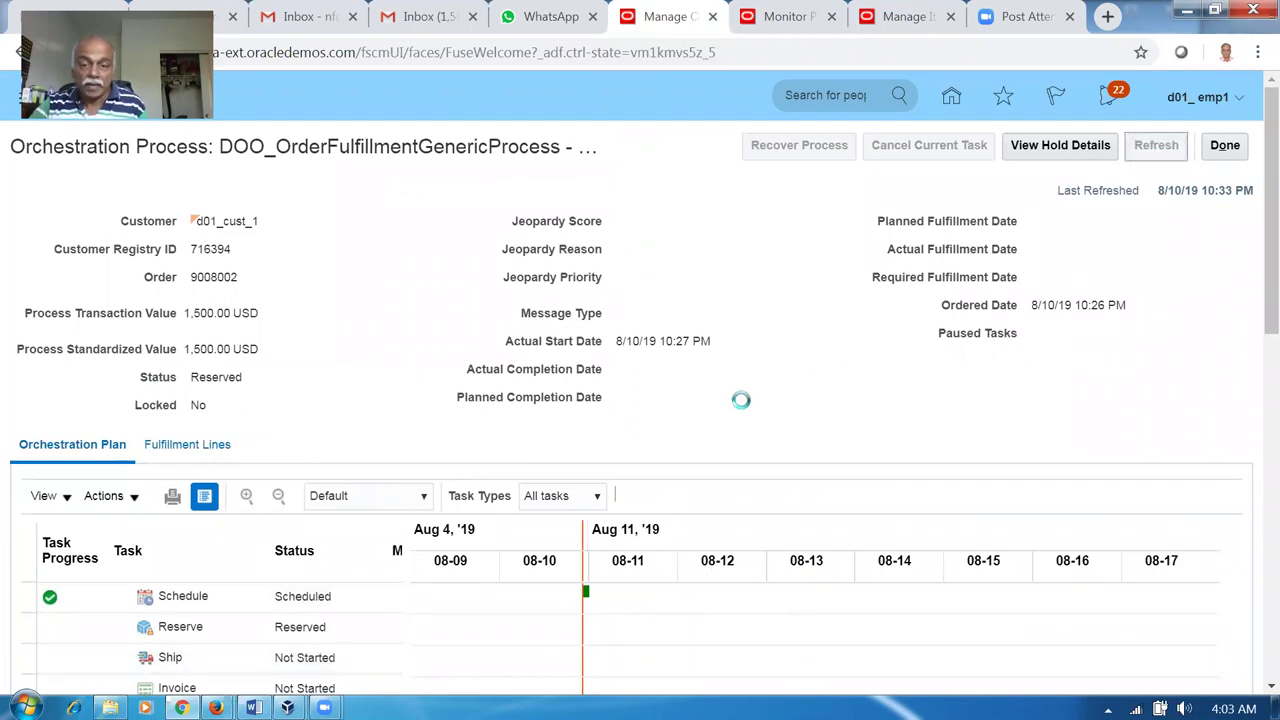
# Rerun the on-hand quantity search for d01_real_time_update in D011 and view the item's availability in that organization.
pyautogui.click(885, 16)
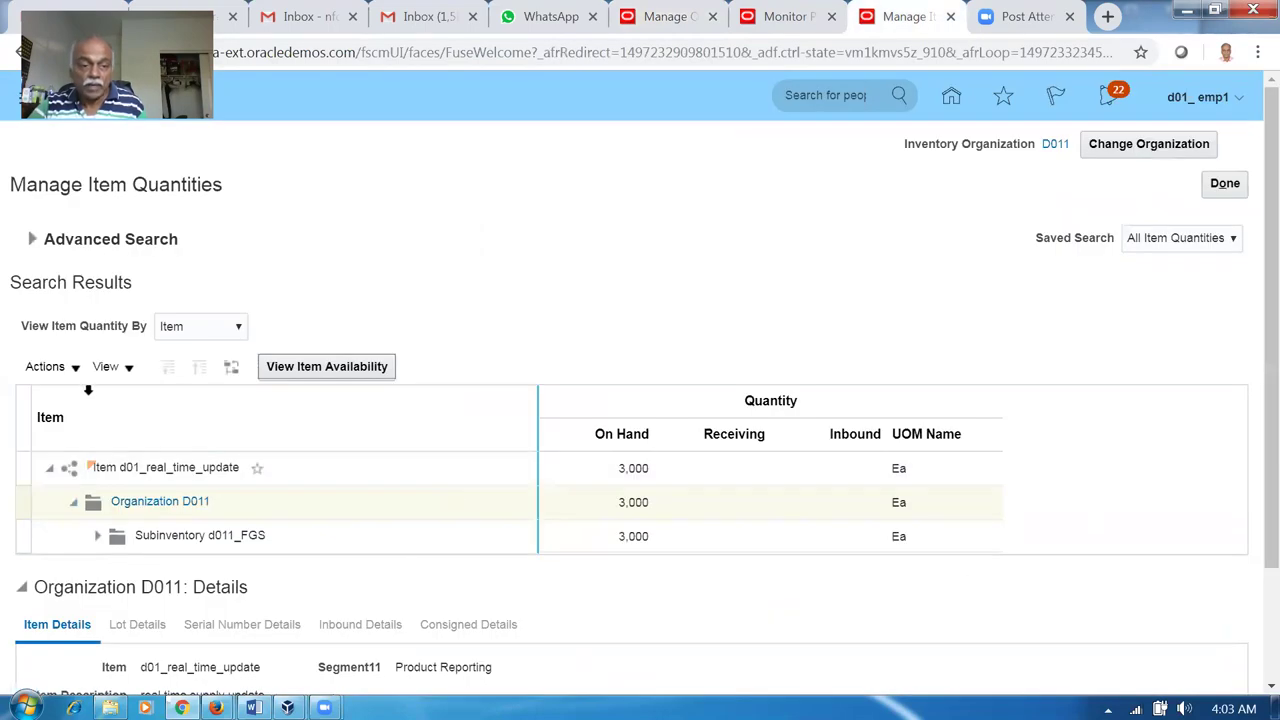
pyautogui.click(31, 240)
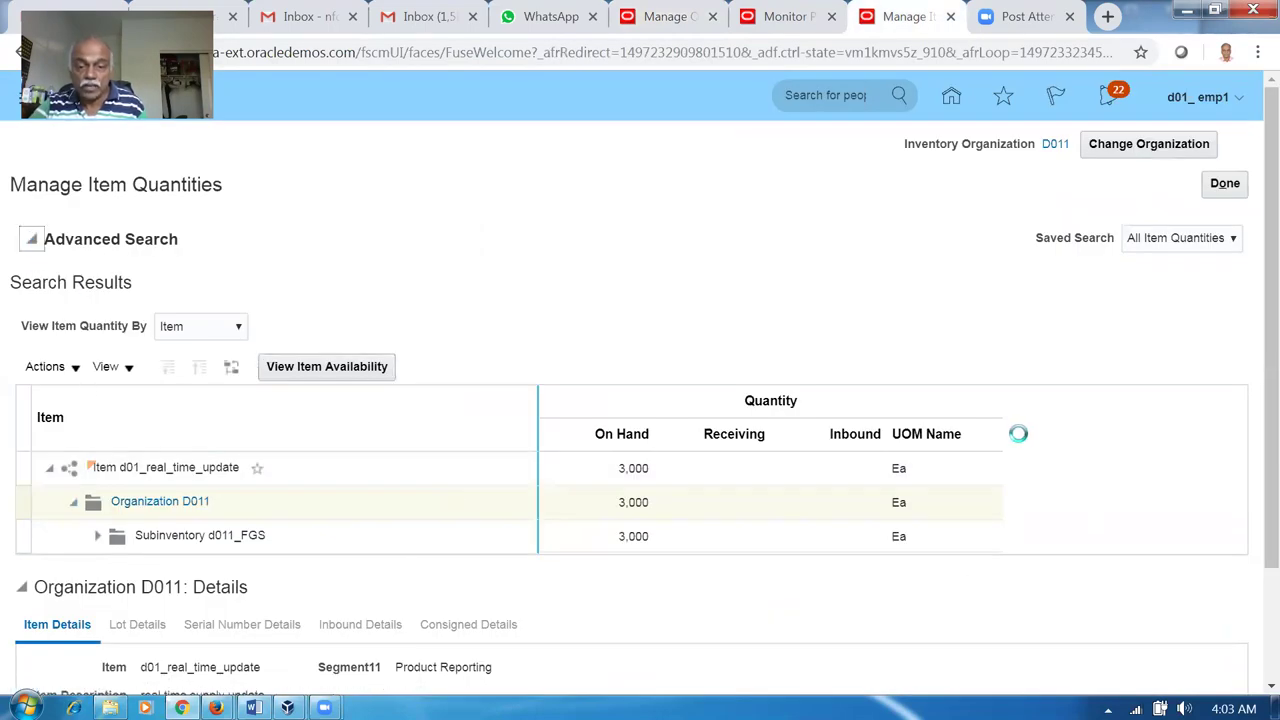
pyautogui.click(936, 445)
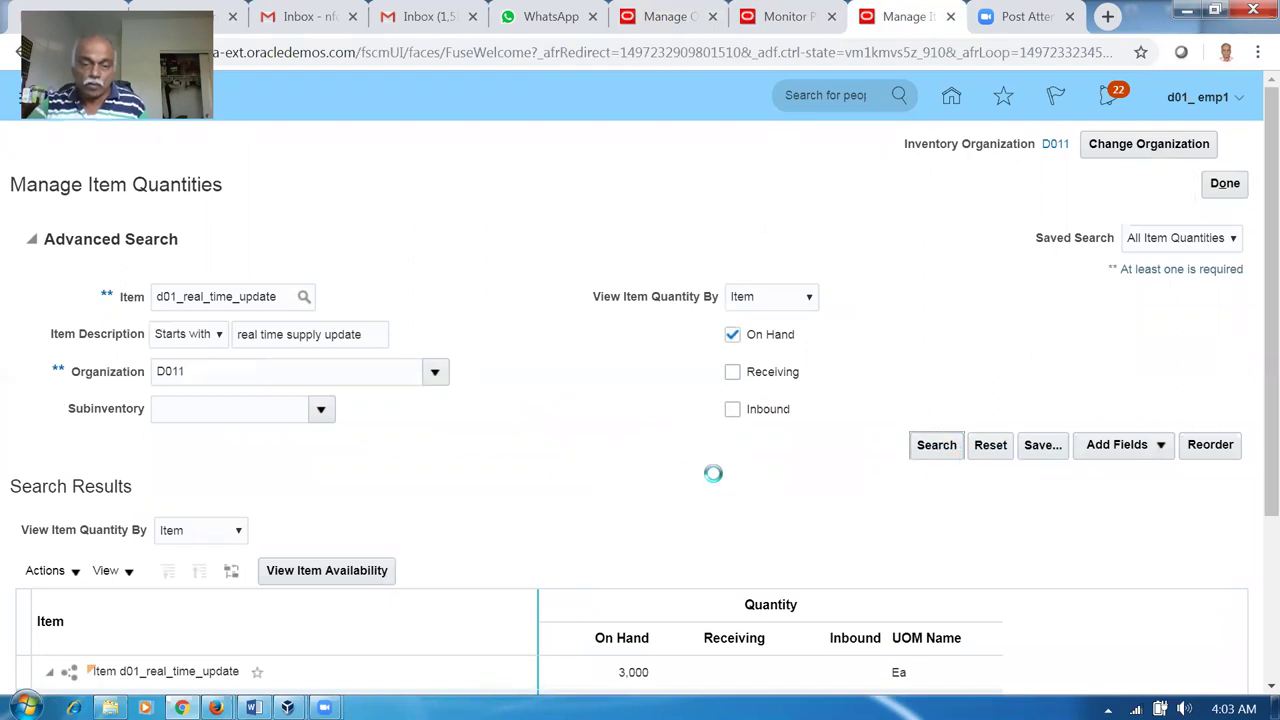
pyautogui.scroll(-1, 163, 489)
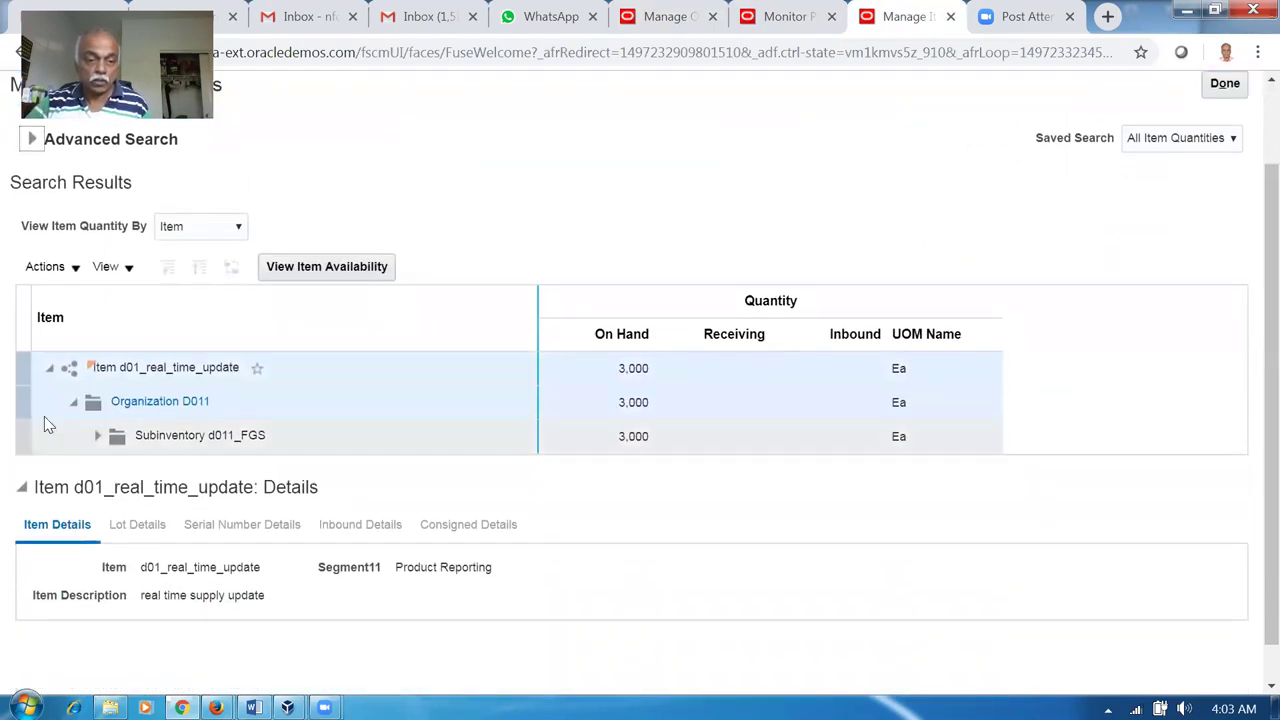
pyautogui.click(334, 278)
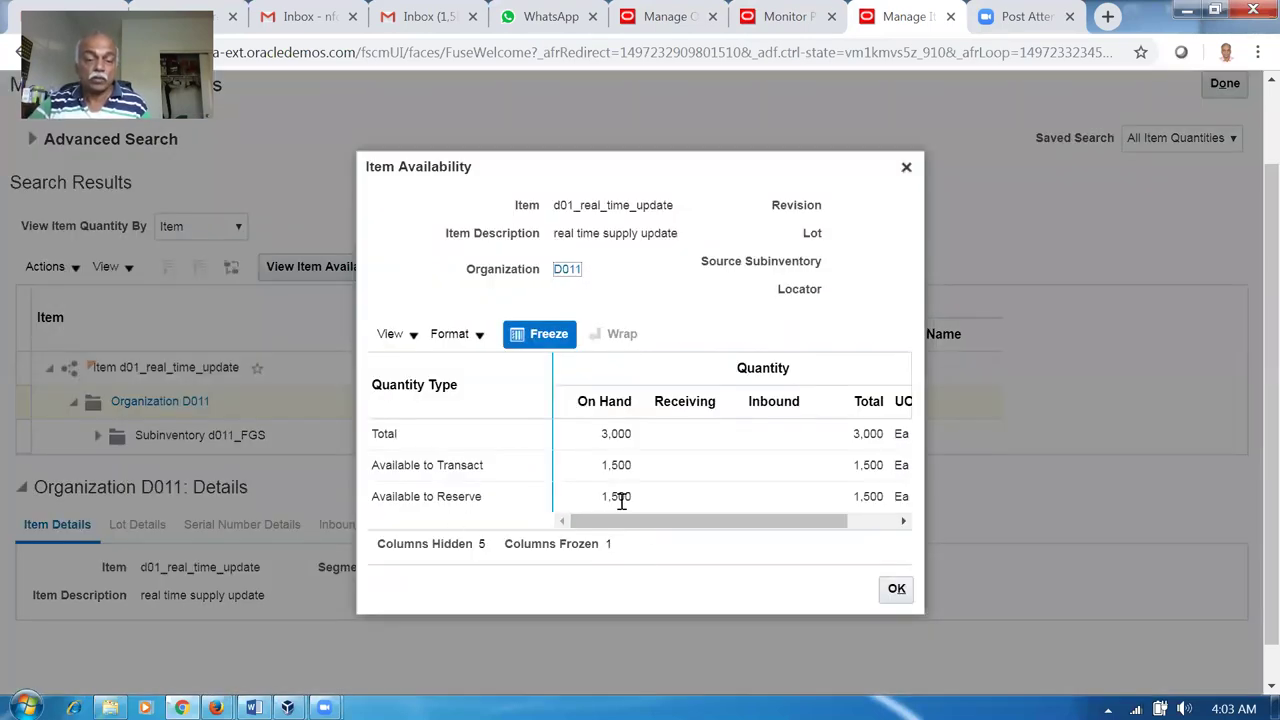
pyautogui.click(683, 442)
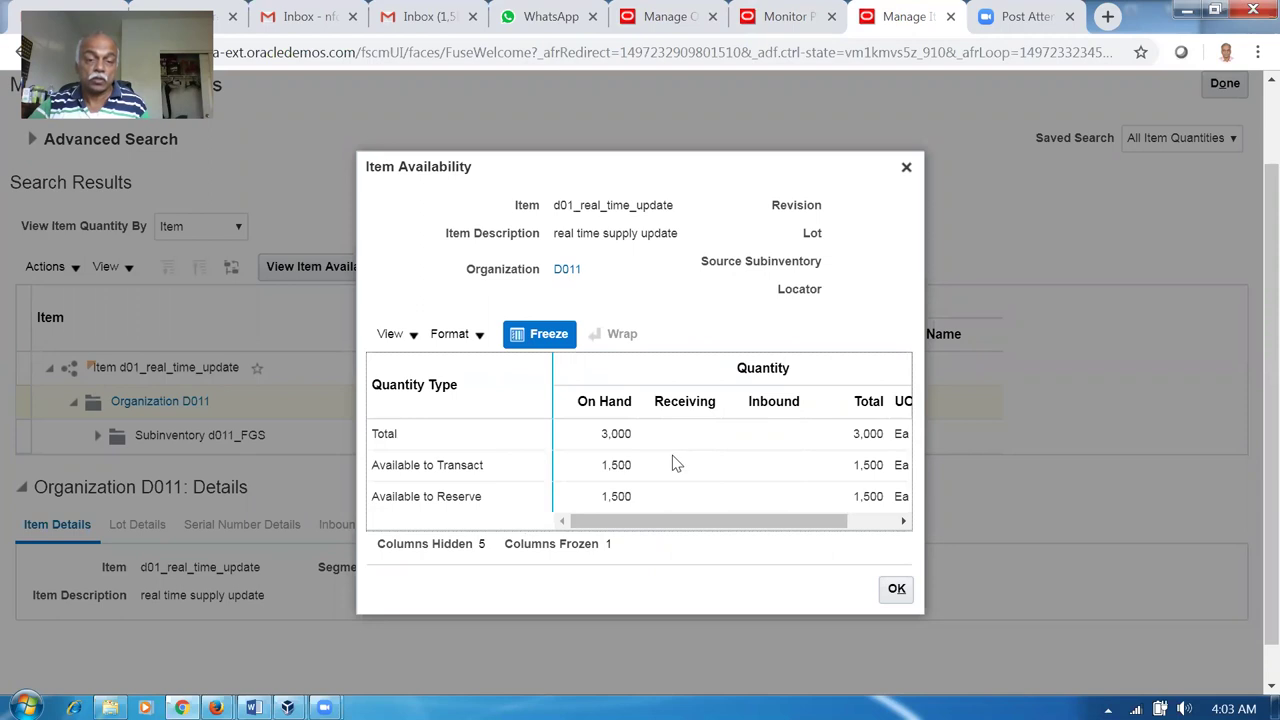
pyautogui.click(896, 589)
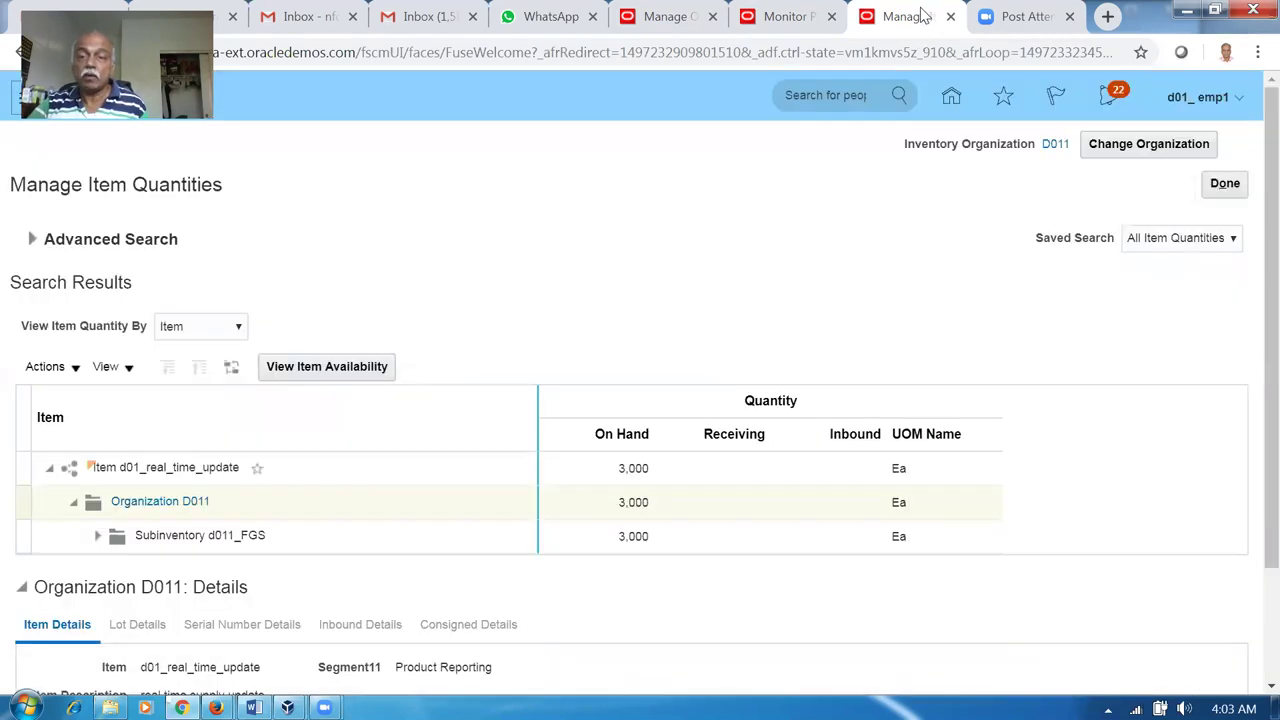
# Open Inventory Management in a duplicate of the Manage Item Quantities browser page and show its Shipments tasks.
pyautogui.rightClick(923, 14)
pyautogui.click(965, 91)
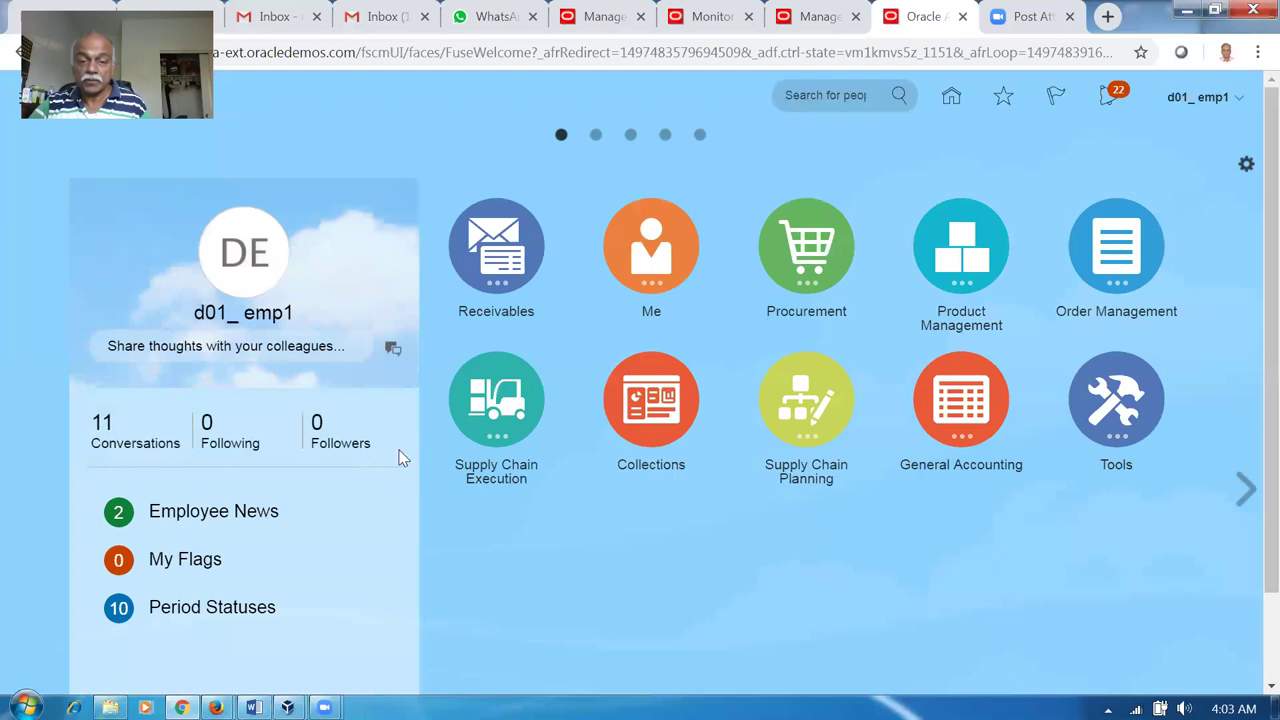
pyautogui.click(470, 412)
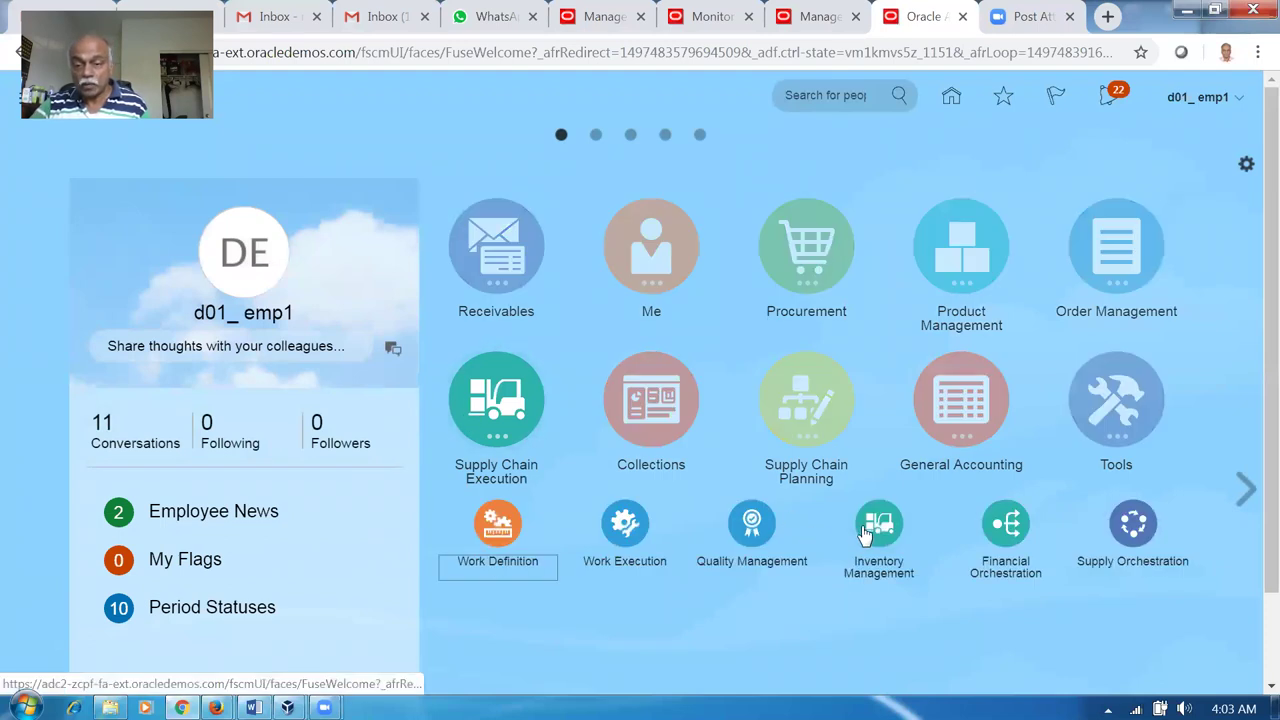
pyautogui.click(904, 539)
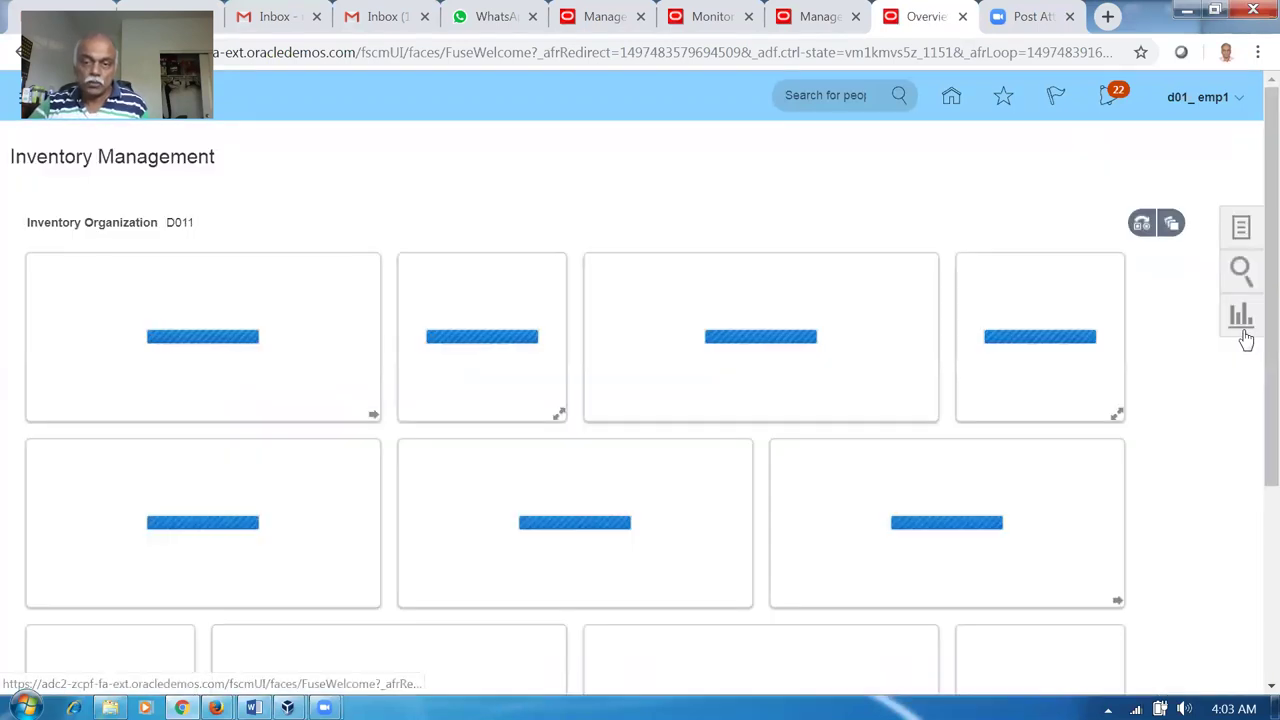
pyautogui.click(1240, 228)
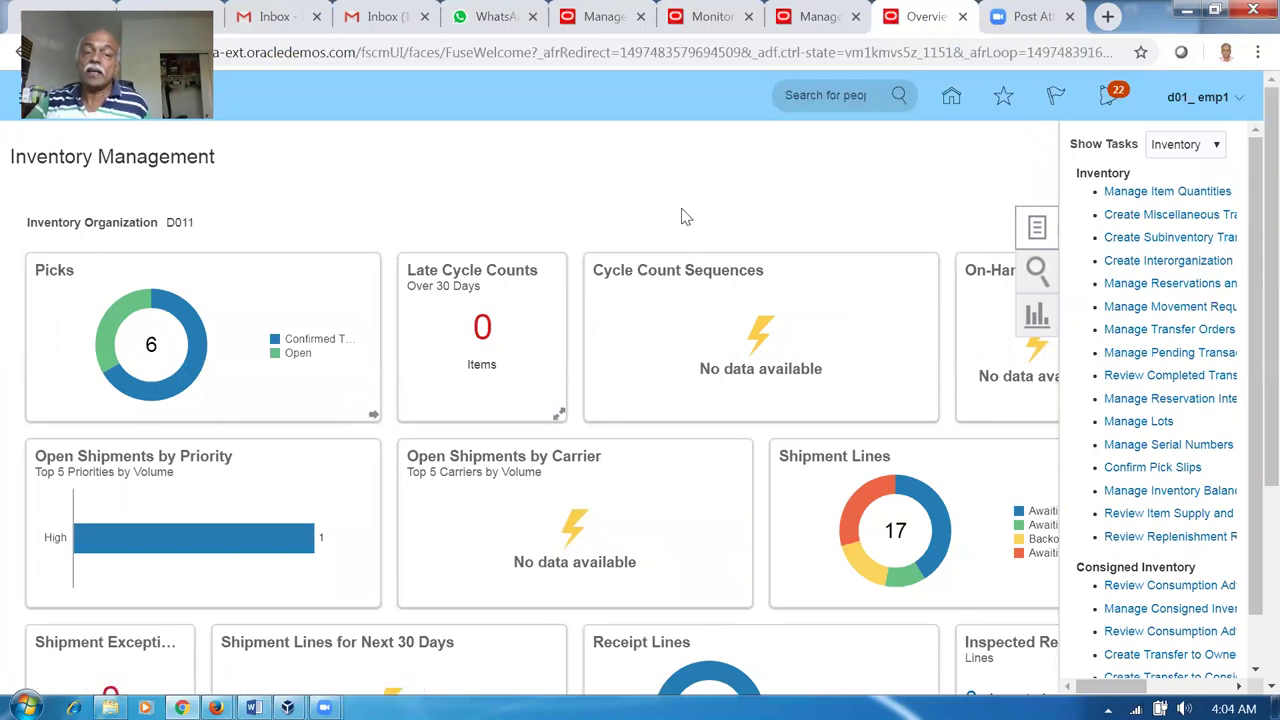
pyautogui.click(1188, 148)
pyautogui.click(1178, 195)
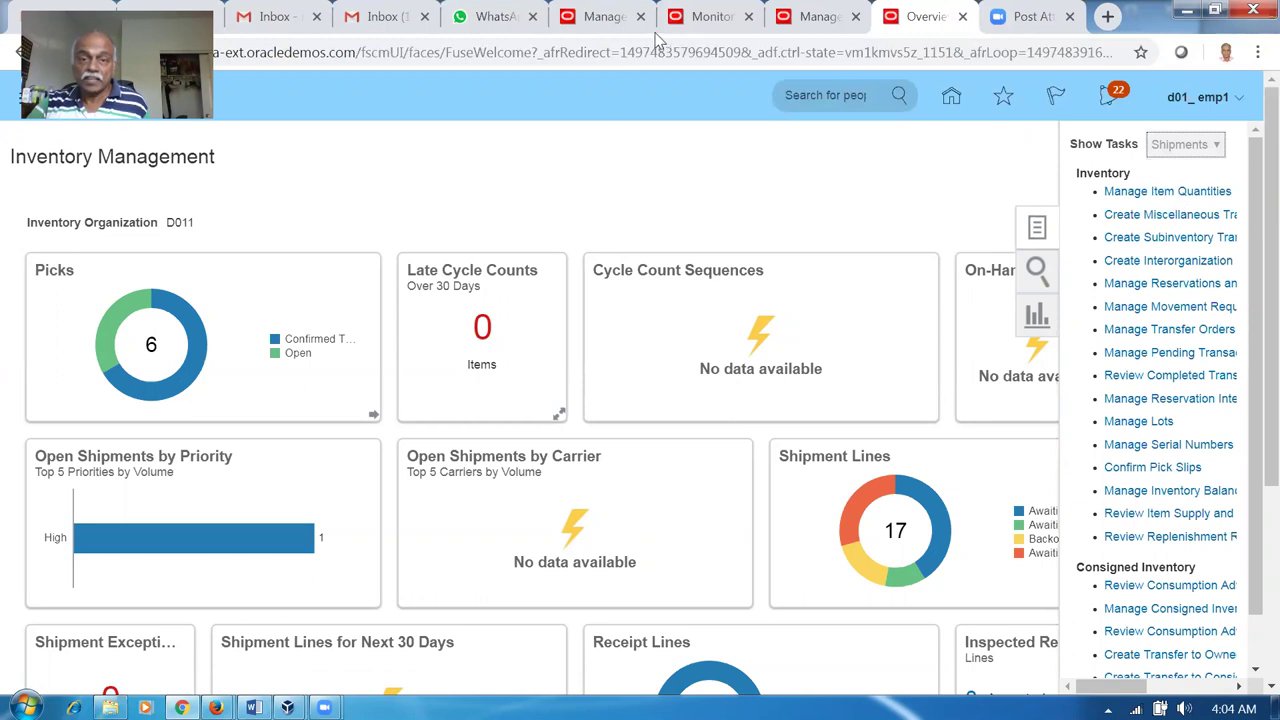
# Look up the order number in the orchestration process and search Manage Shipment Lines for that sales order.
pyautogui.click(595, 17)
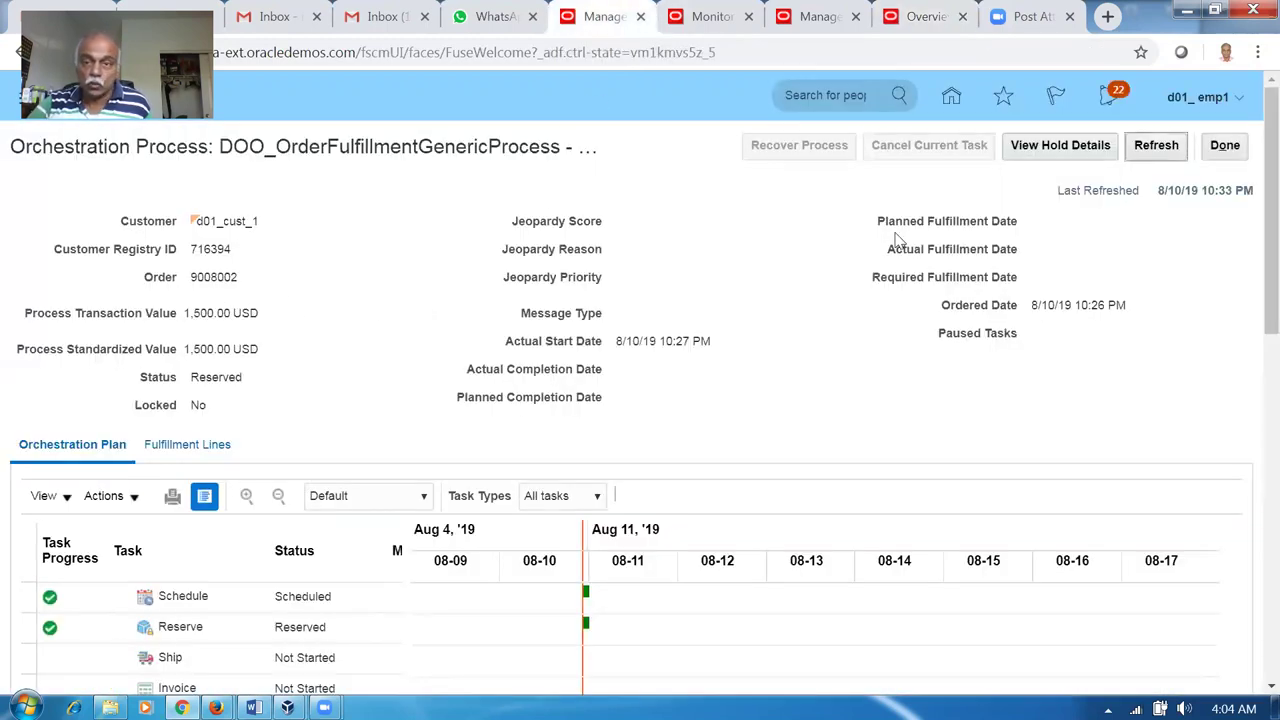
pyautogui.click(818, 17)
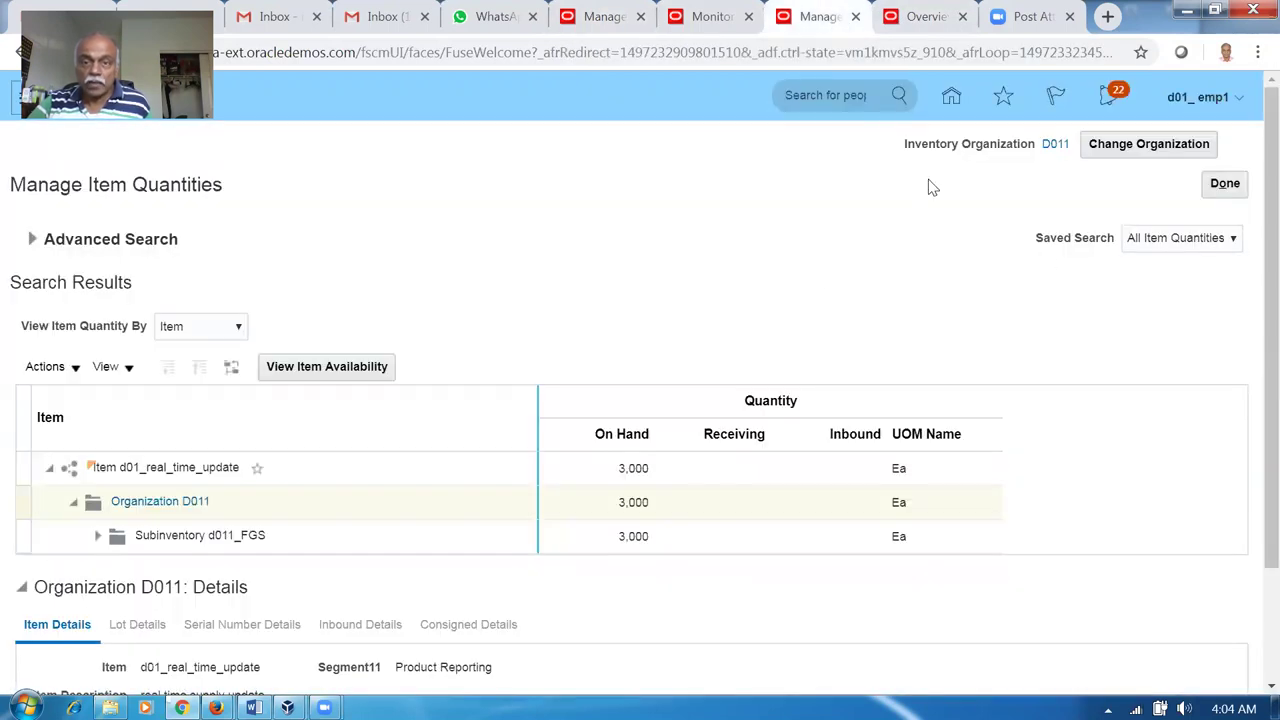
pyautogui.click(918, 17)
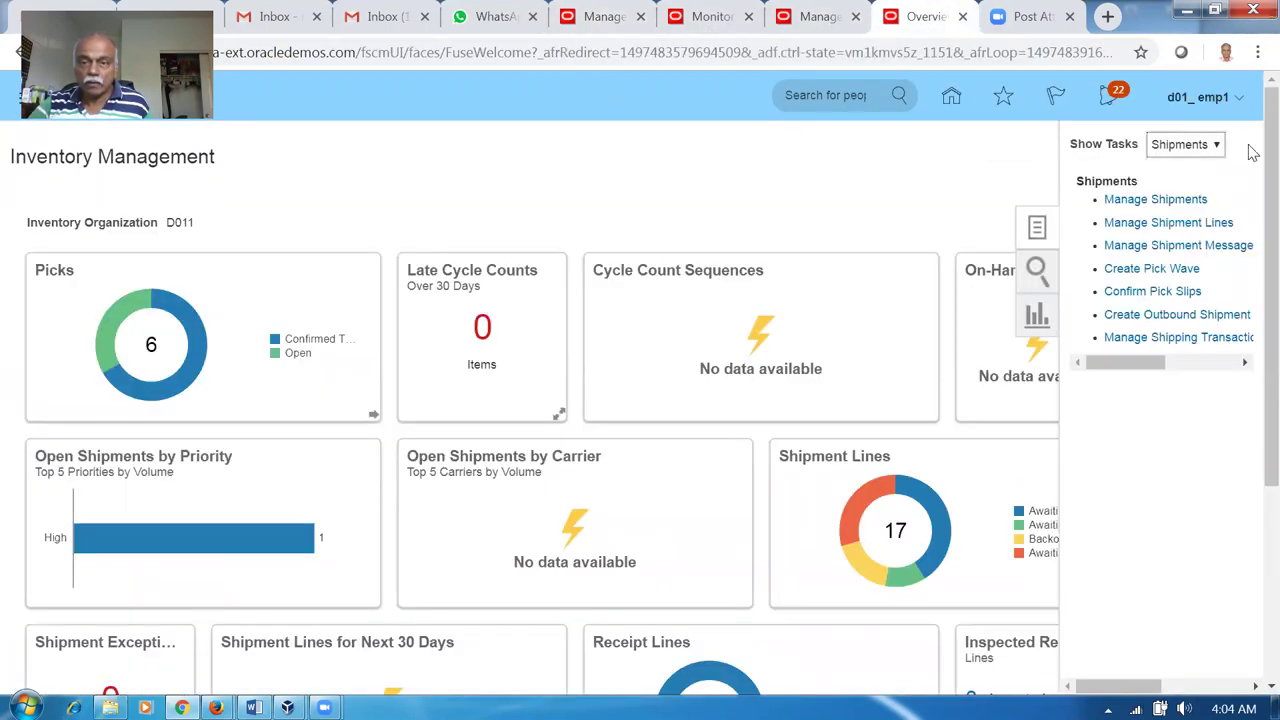
pyautogui.click(1150, 223)
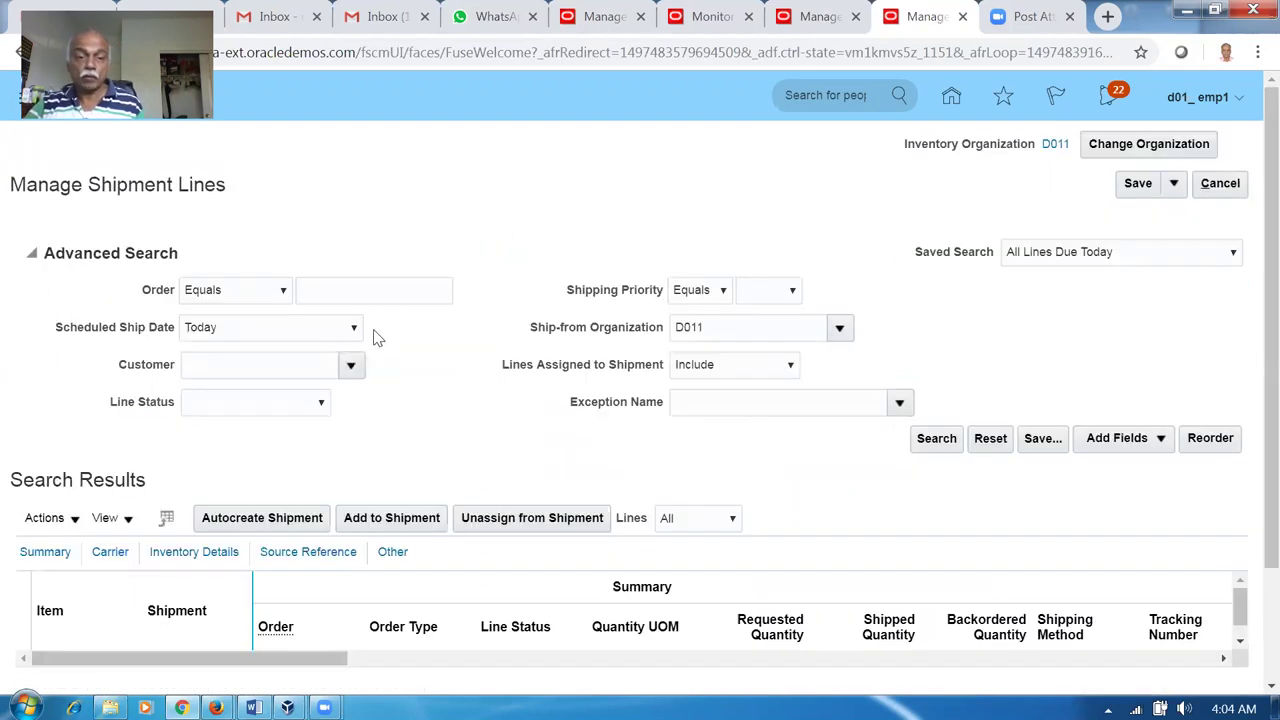
pyautogui.click(388, 289)
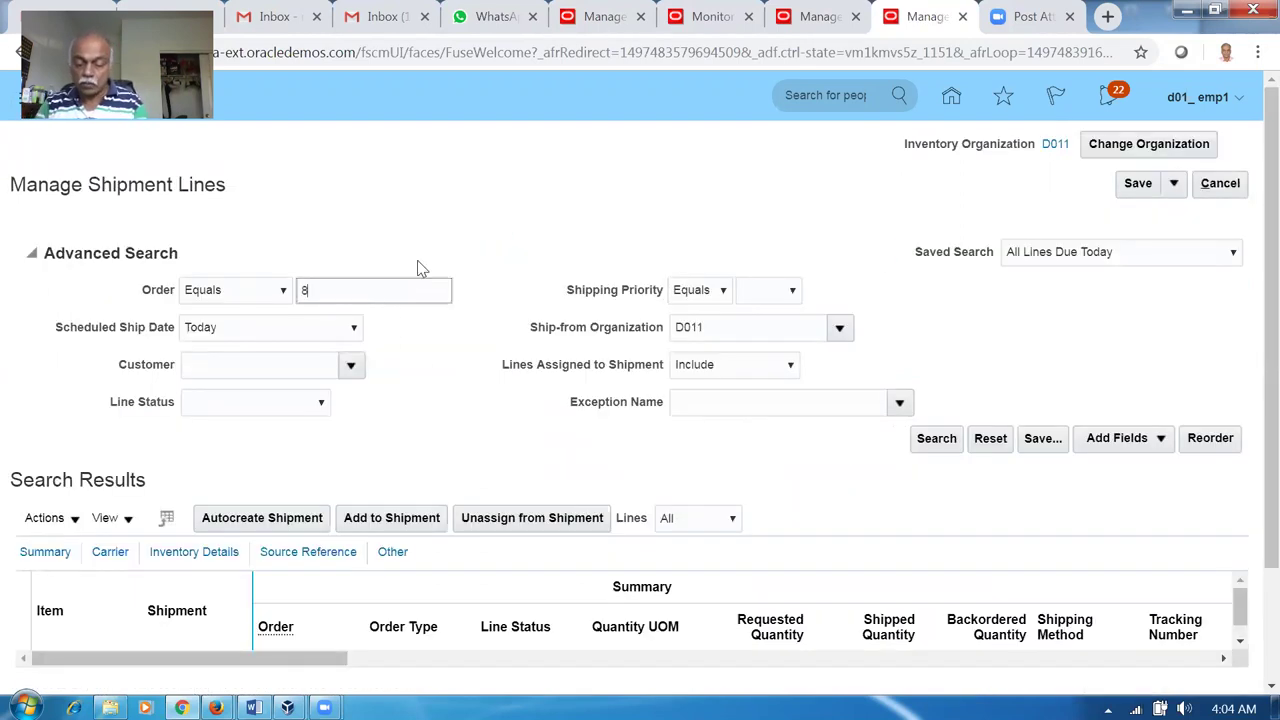
pyautogui.write('900800')
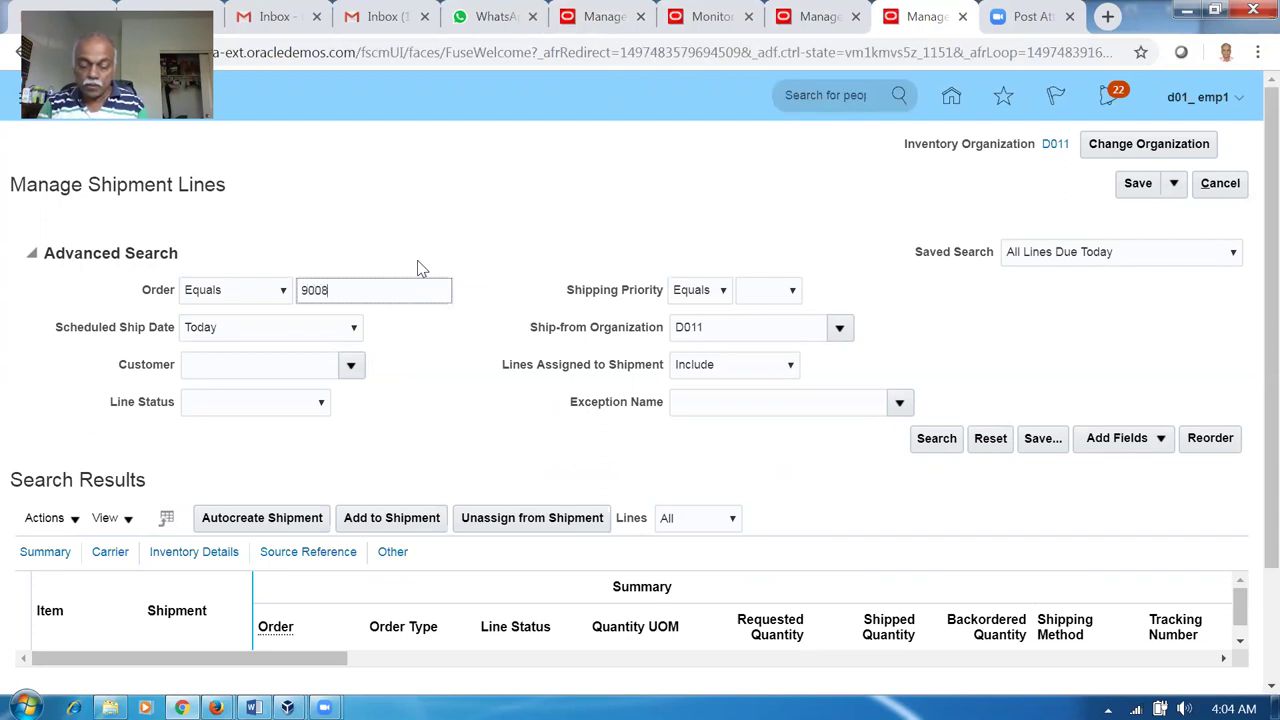
pyautogui.write('2')
pyautogui.press('Tab')
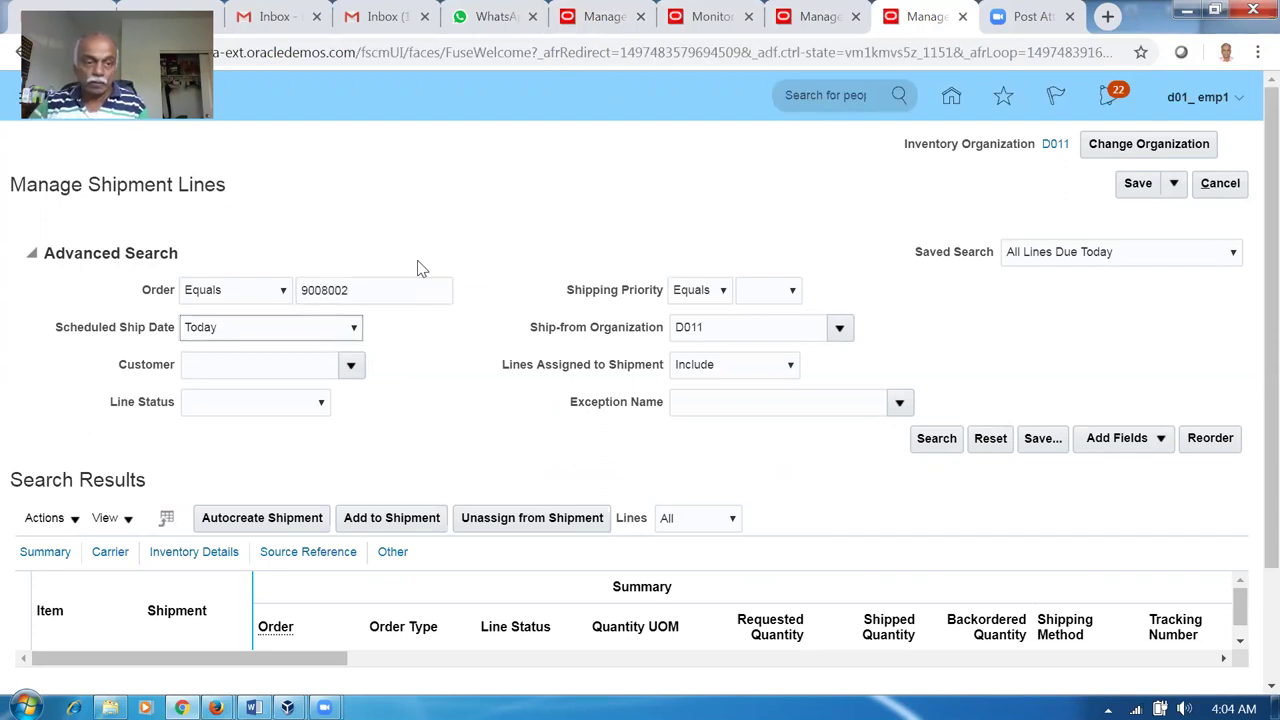
pyautogui.click(943, 443)
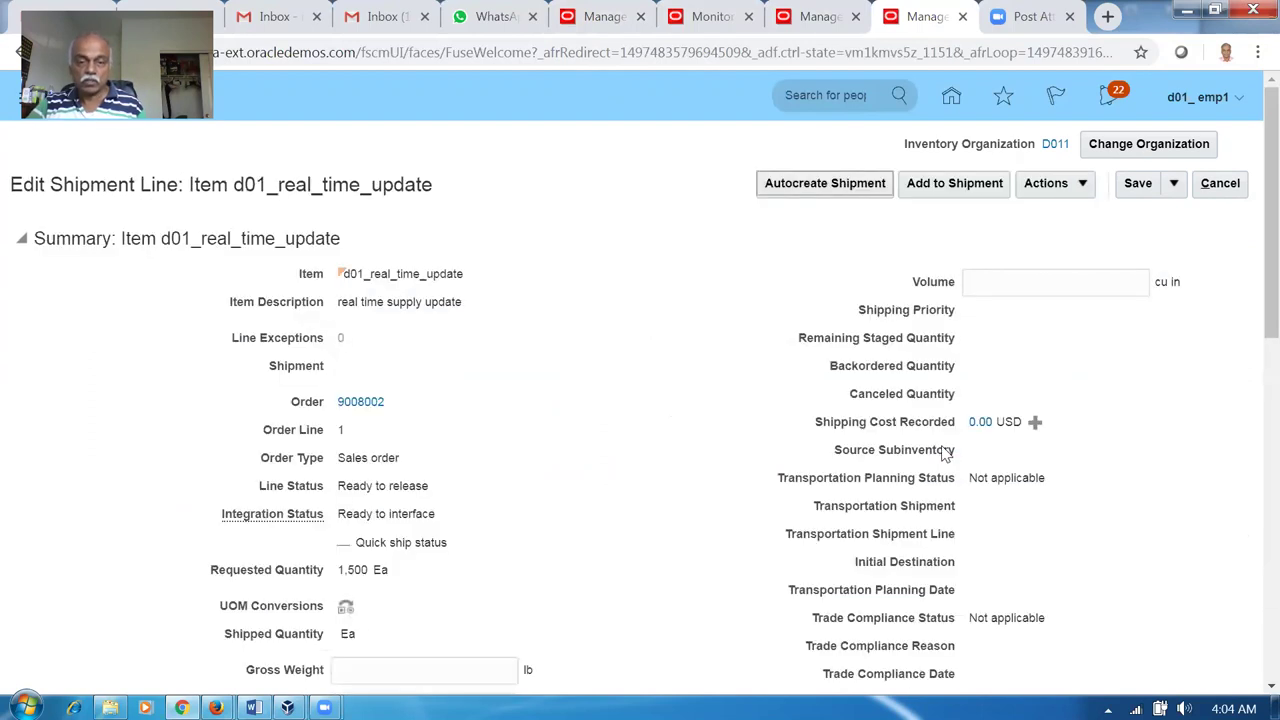
# Pick release the d01_real_time_update shipment line, acknowledge the confirmation, and return to Manage Shipment Lines.
pyautogui.click(1052, 186)
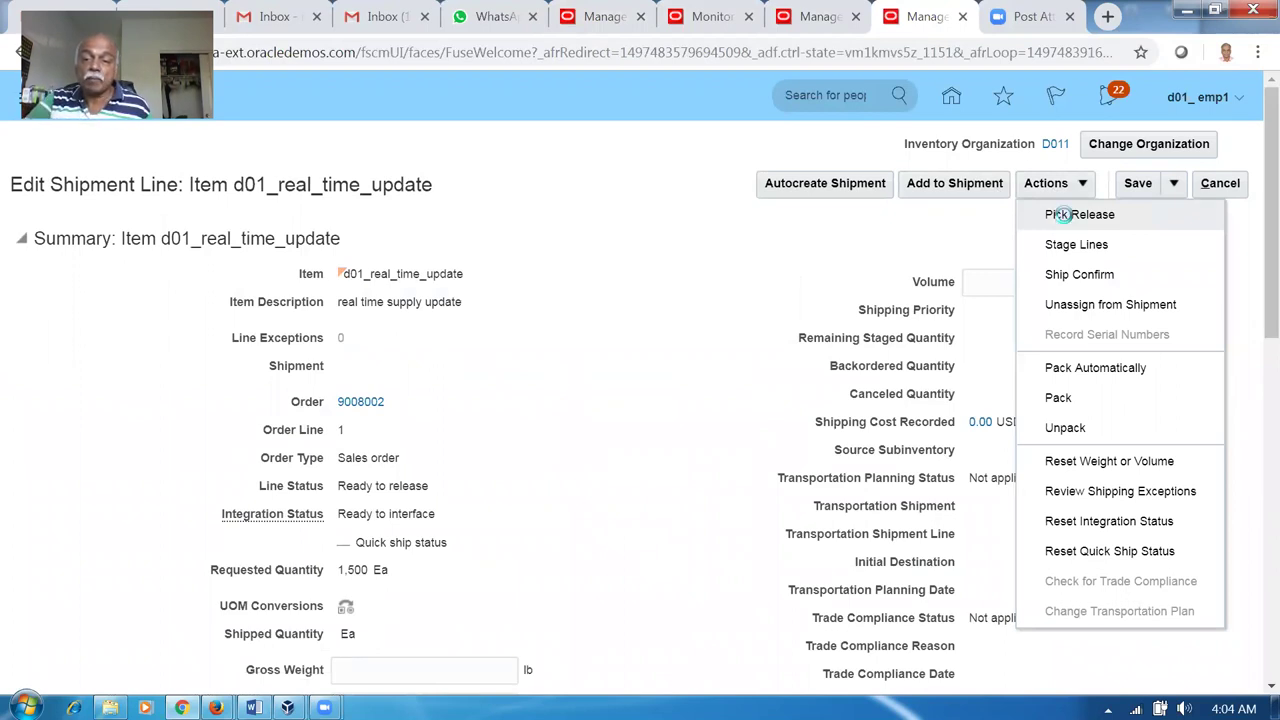
pyautogui.click(1068, 218)
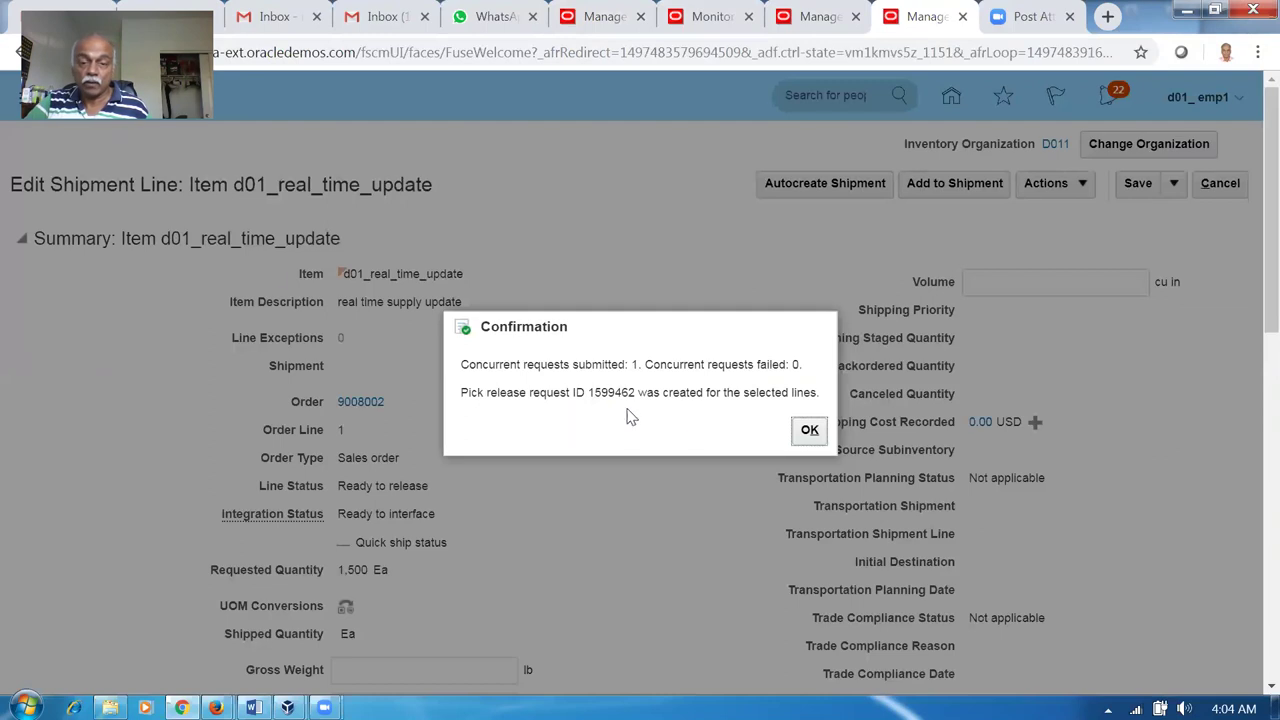
pyautogui.click(809, 433)
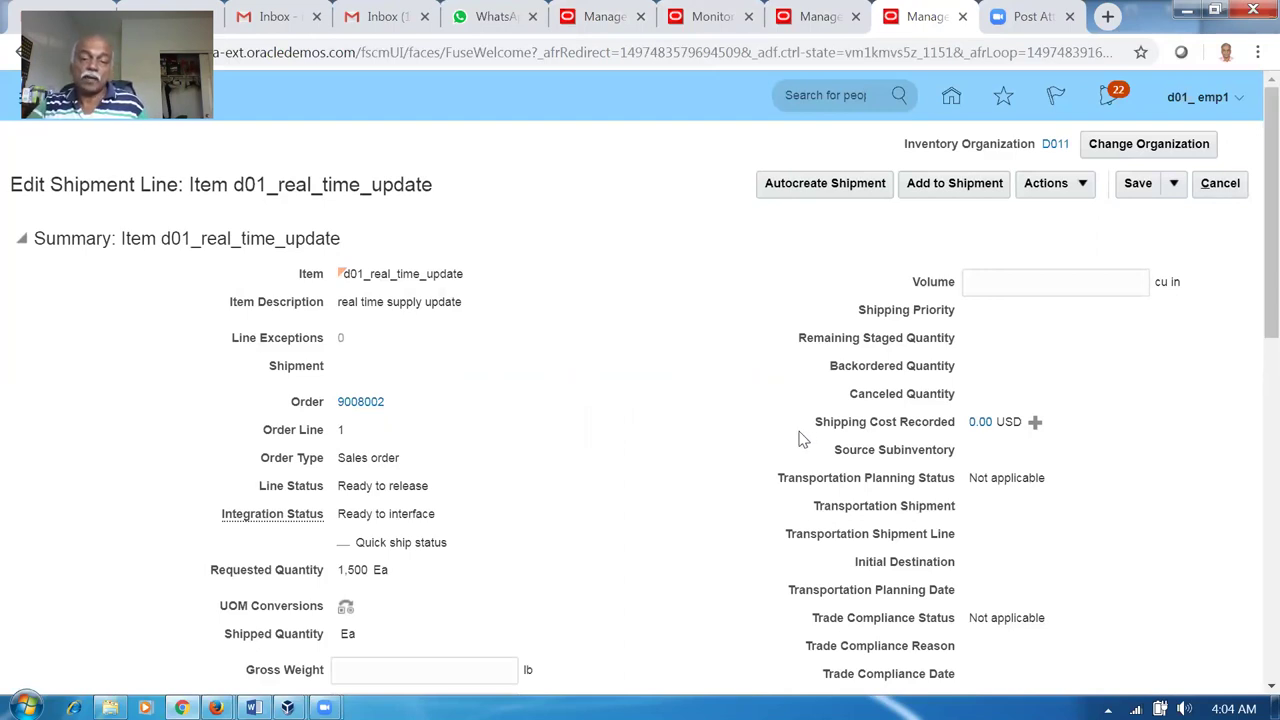
pyautogui.click(1173, 183)
pyautogui.click(1168, 215)
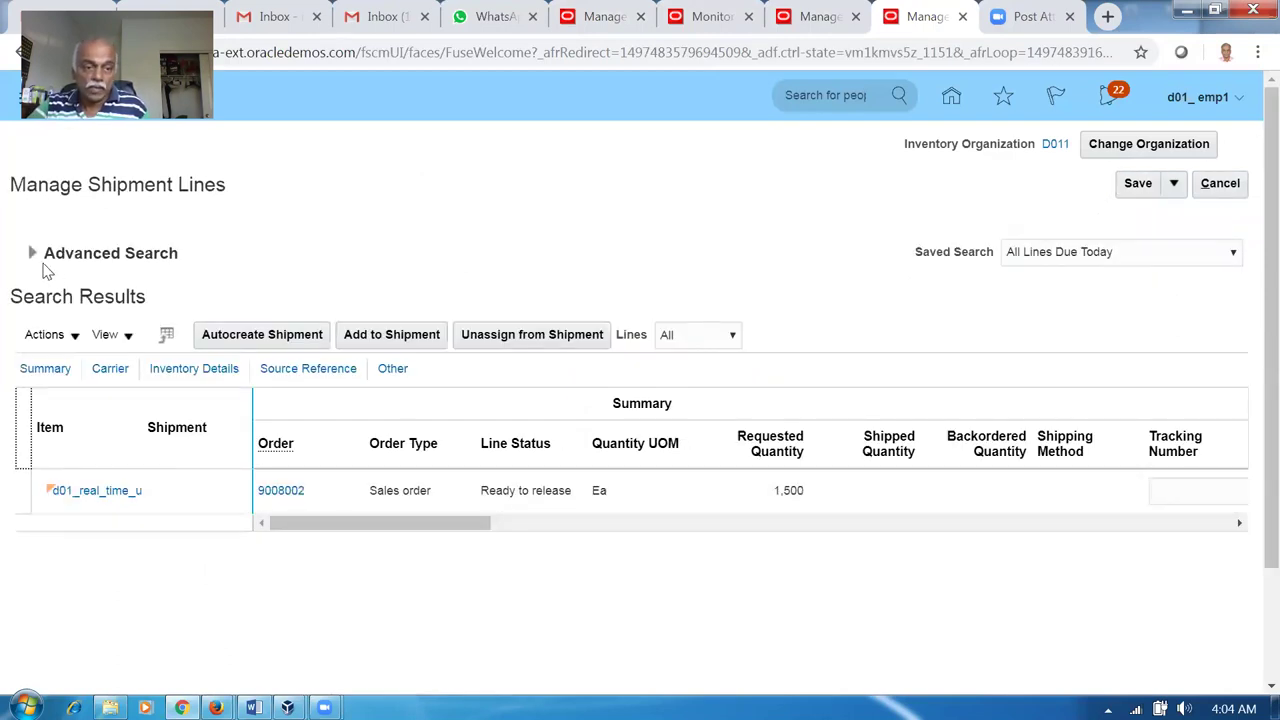
# Rerun the shipment line search for the sales order and open the shipment assigned to its line.
pyautogui.click(32, 253)
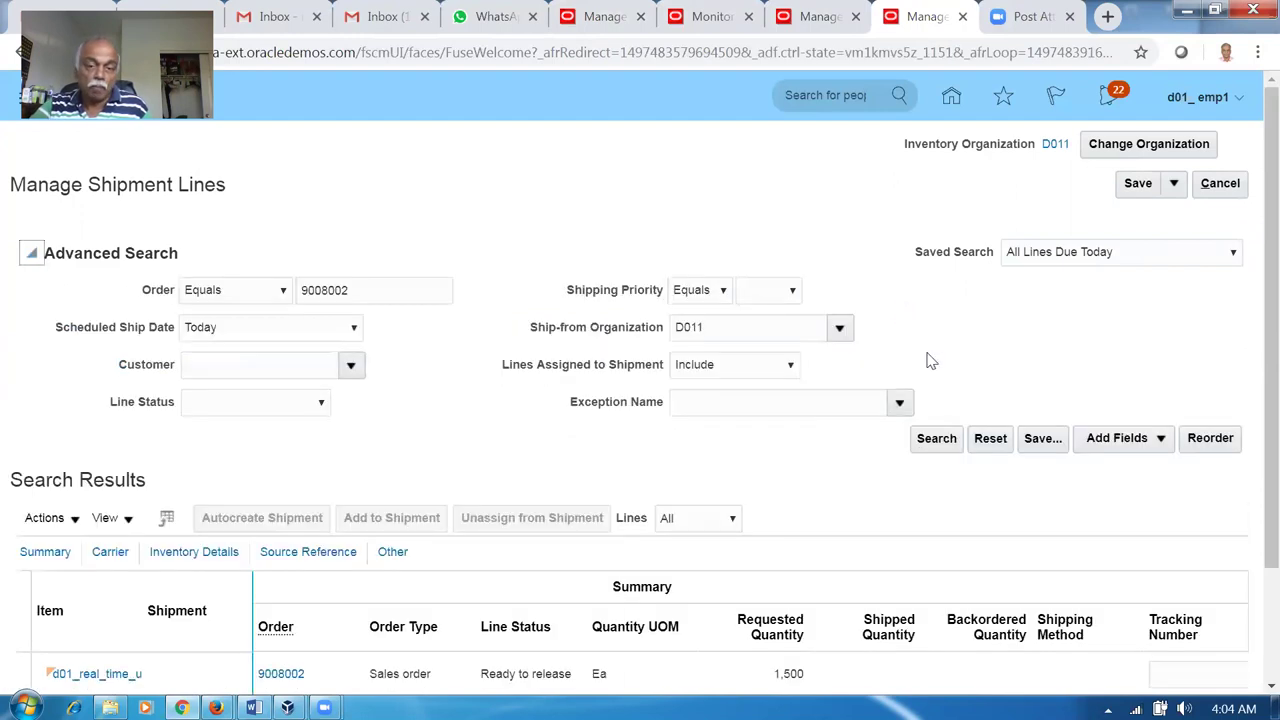
pyautogui.click(940, 440)
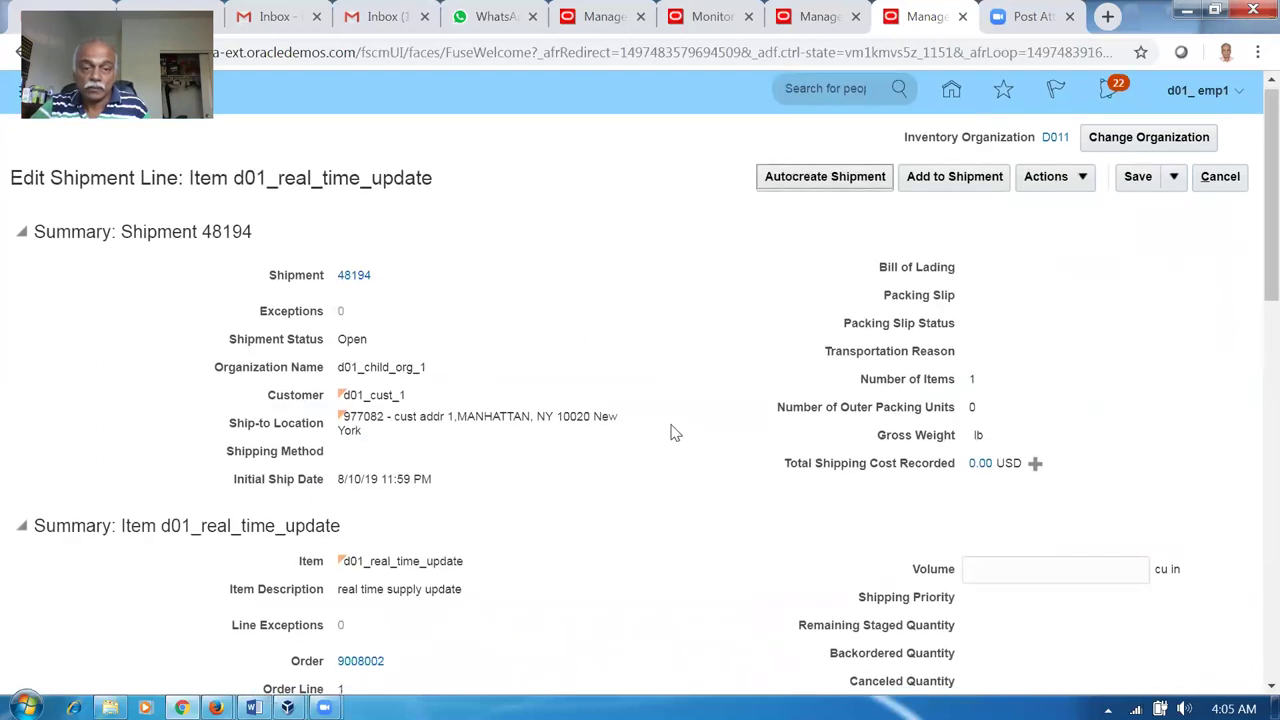
pyautogui.scroll(-2, 672, 432)
pyautogui.scroll(2, 672, 432)
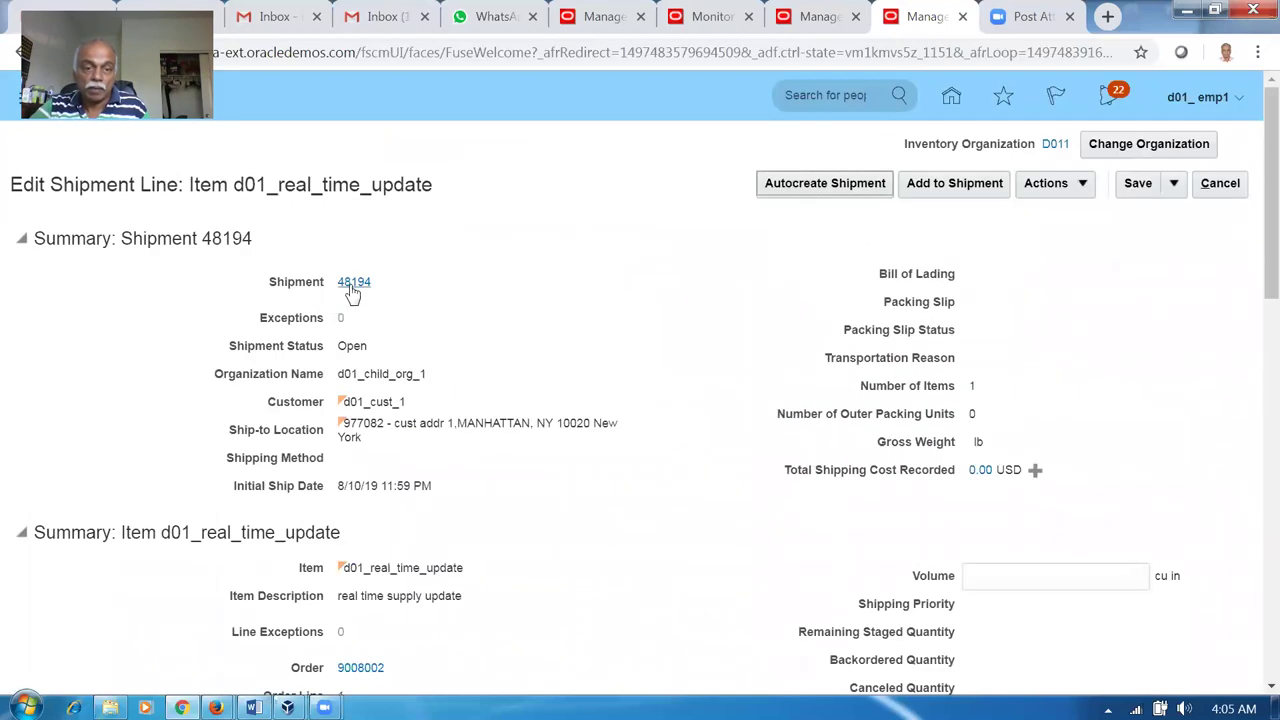
pyautogui.click(354, 282)
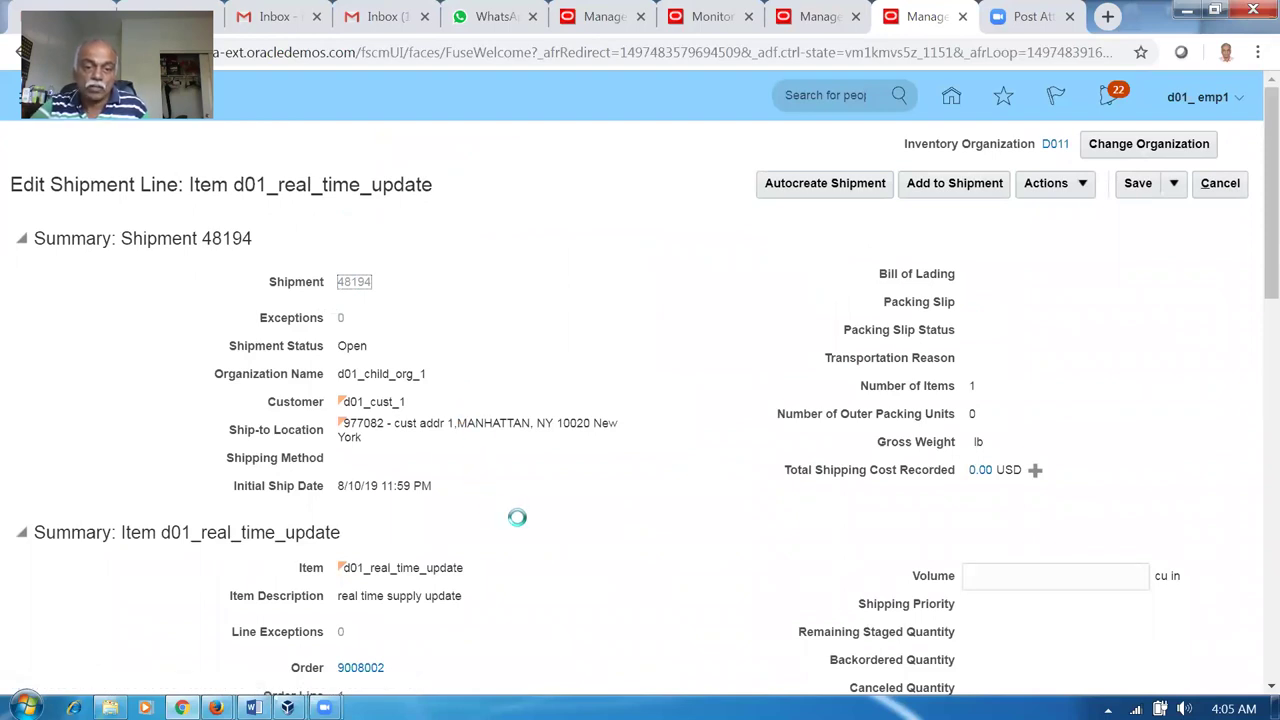
# Enter a shipped quantity of 1,500 for the d01_real_time_update line, ship confirm the shipment, and acknowledge the confirmation.
pyautogui.scroll(-3, 519, 527)
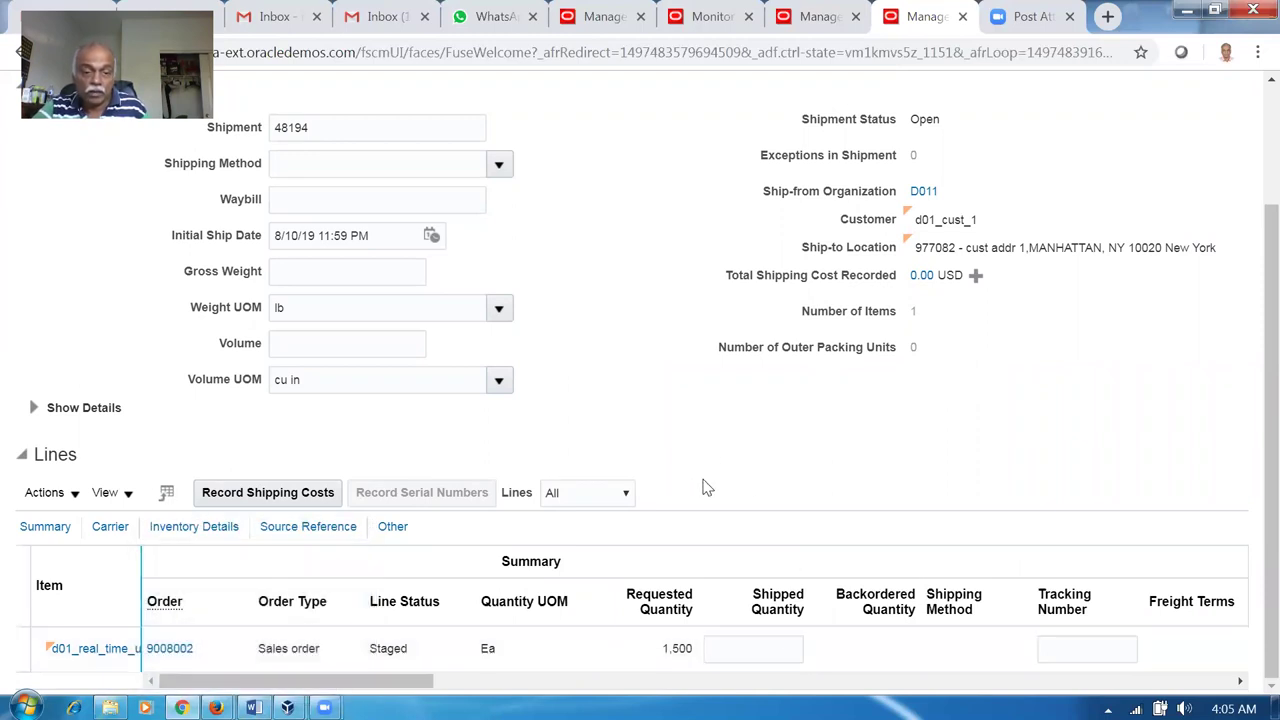
pyautogui.scroll(3, 704, 487)
pyautogui.scroll(-3, 705, 487)
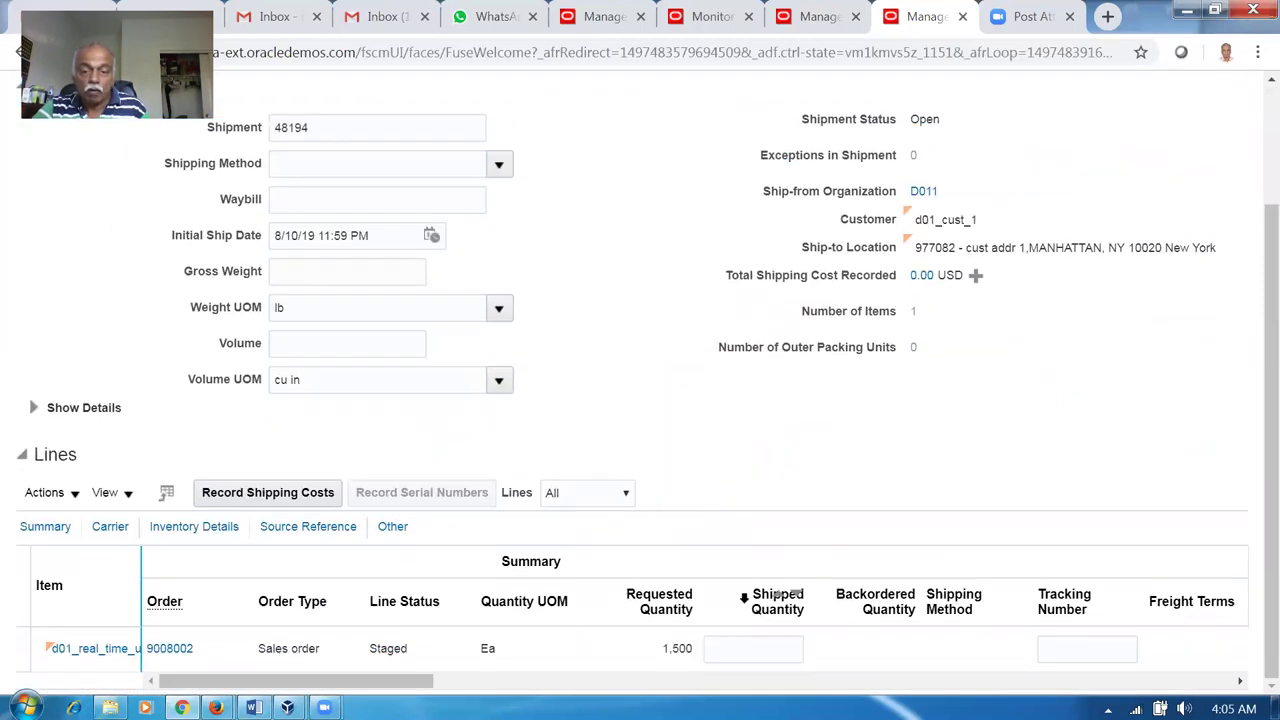
pyautogui.click(757, 645)
pyautogui.write('1,')
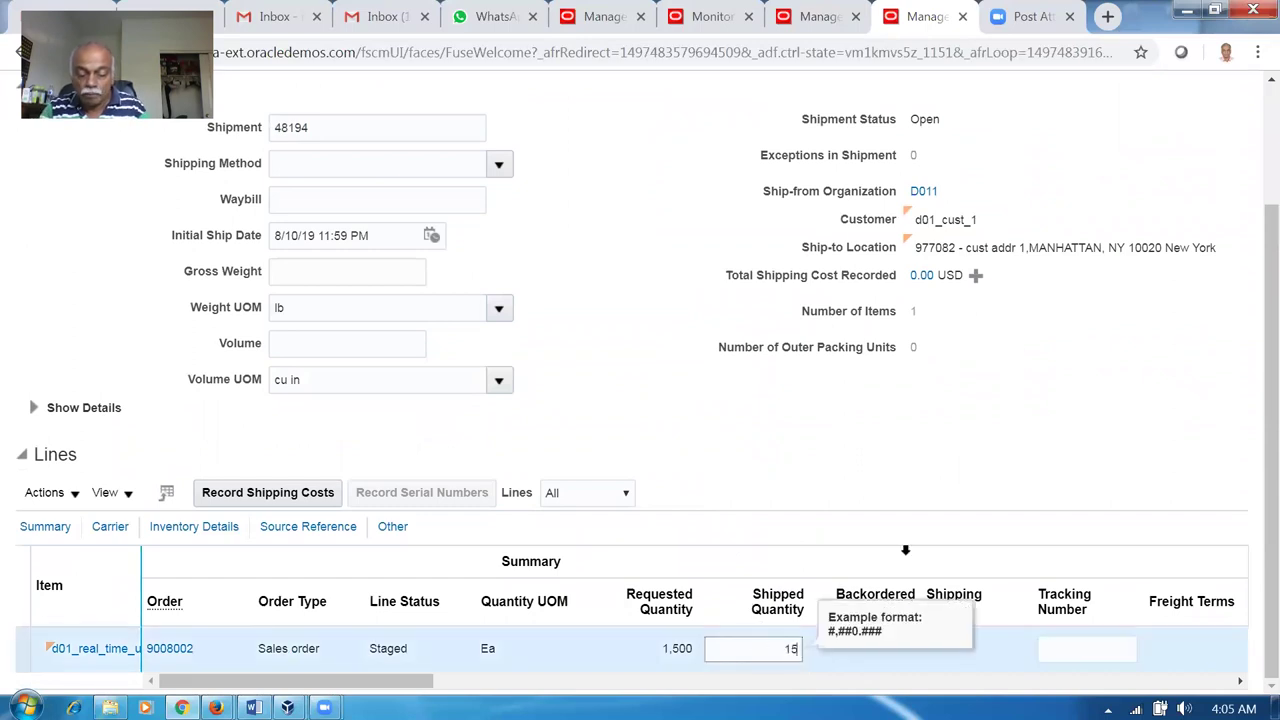
pyautogui.write('500')
pyautogui.press('Tab')
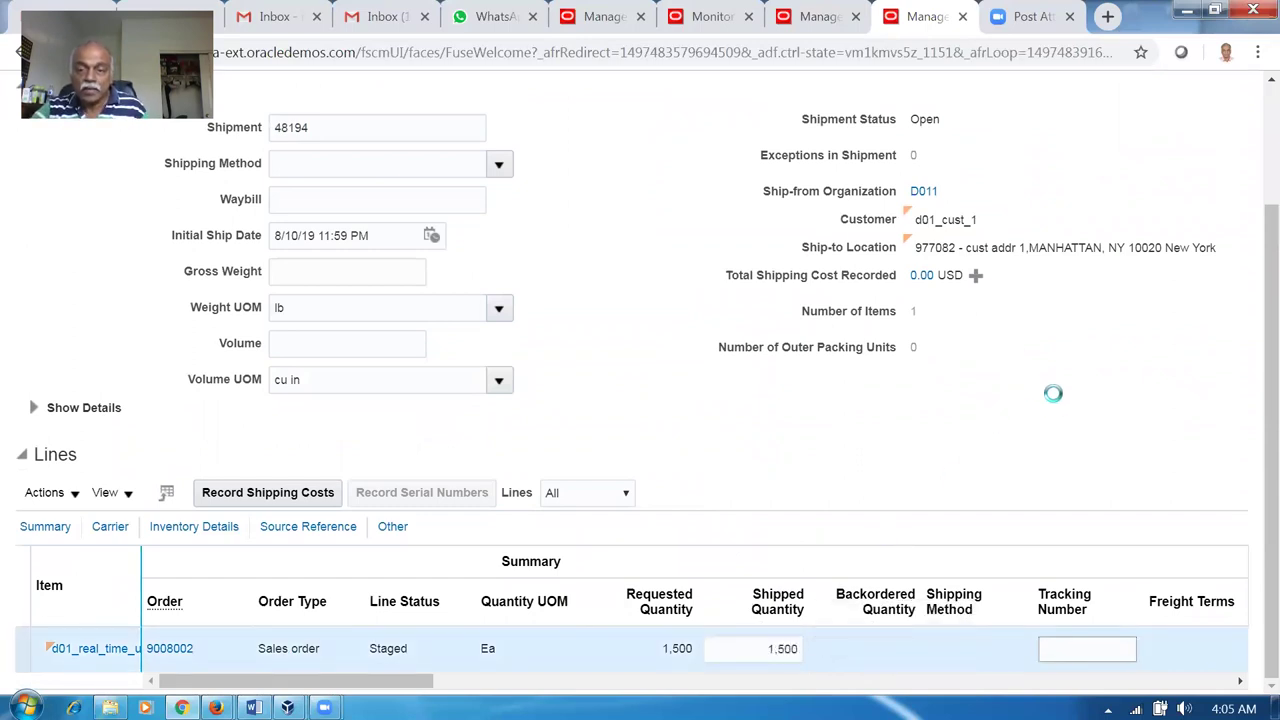
pyautogui.scroll(3, 1050, 396)
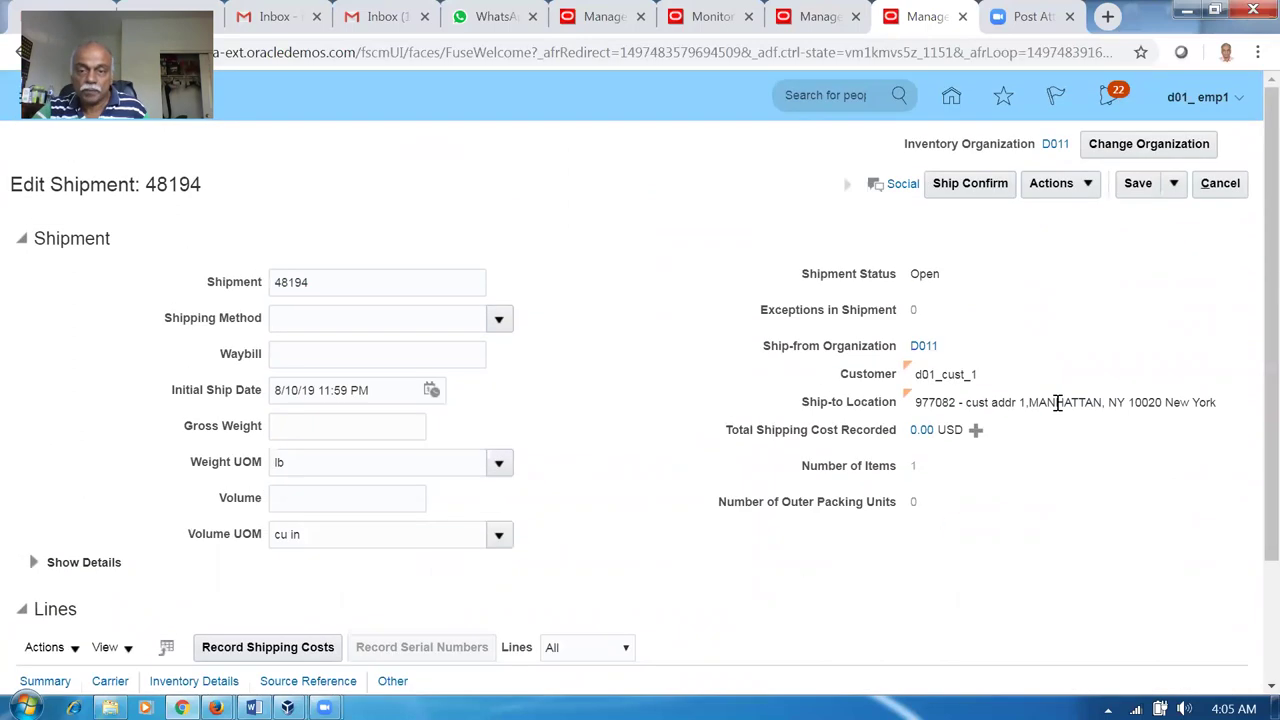
pyautogui.click(971, 186)
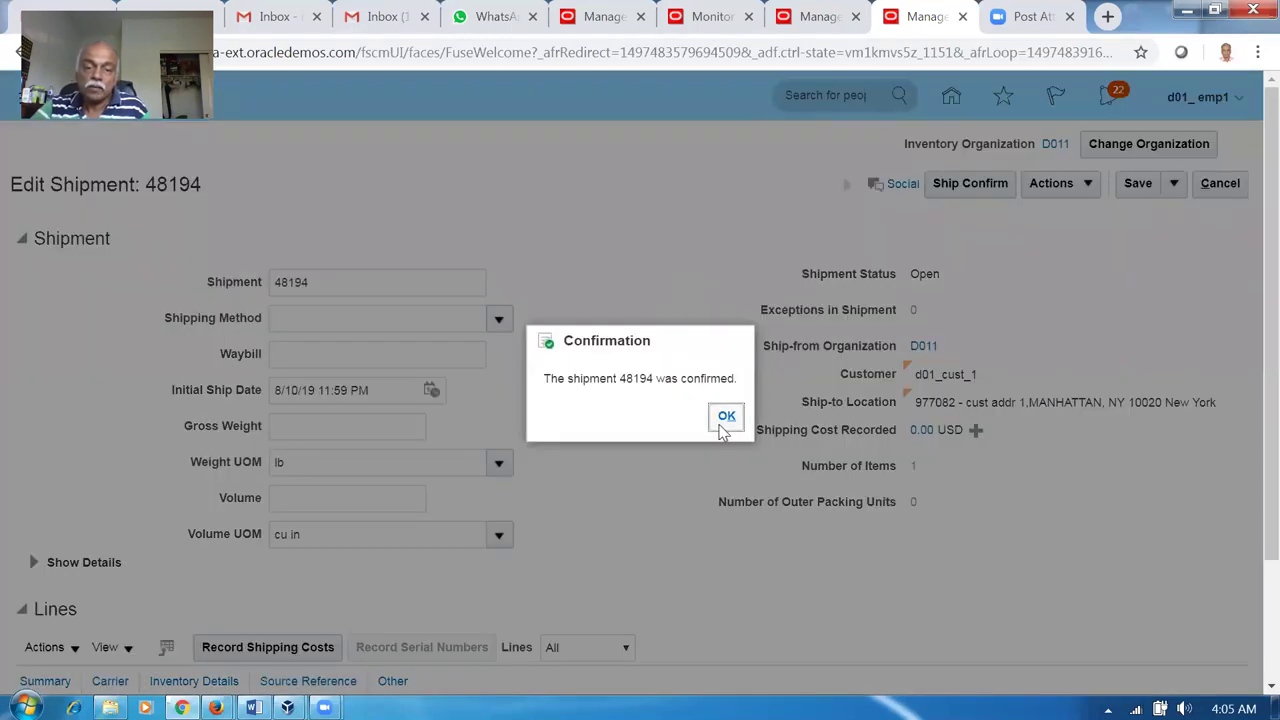
pyautogui.click(724, 419)
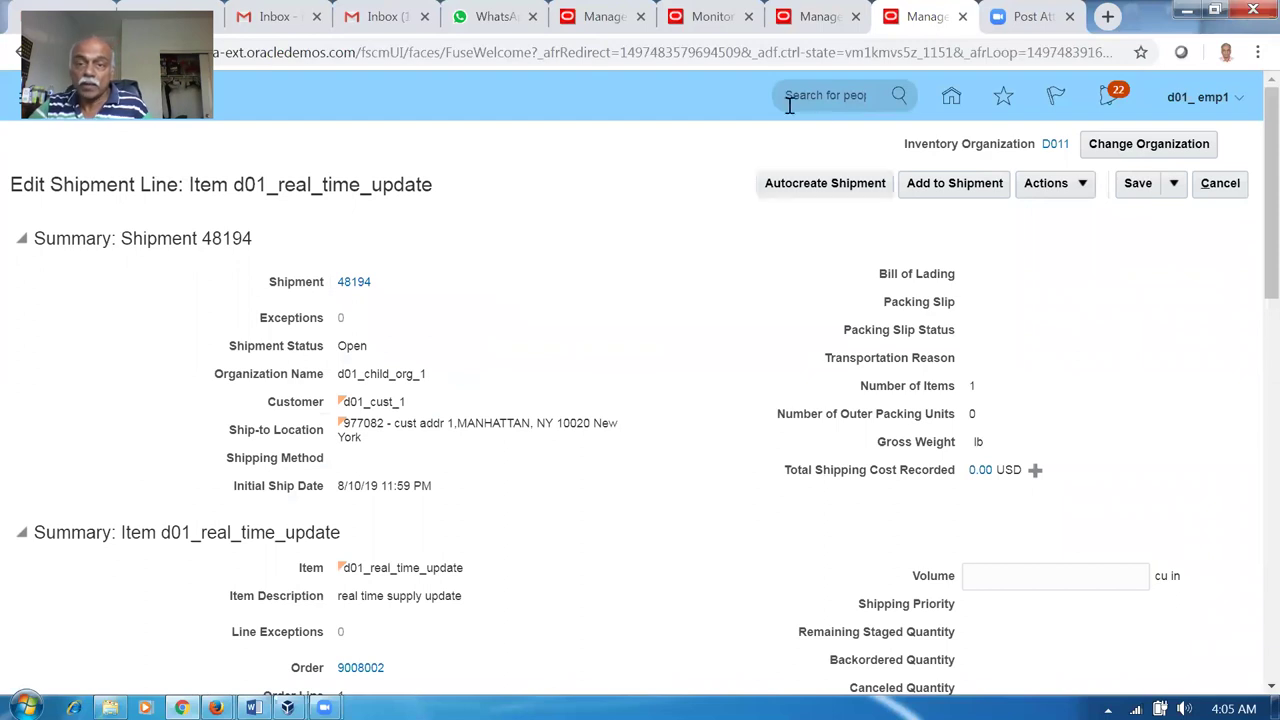
# Refresh the scheduled processes list to check the status of the processes triggered by the ship confirmation.
pyautogui.click(745, 30)
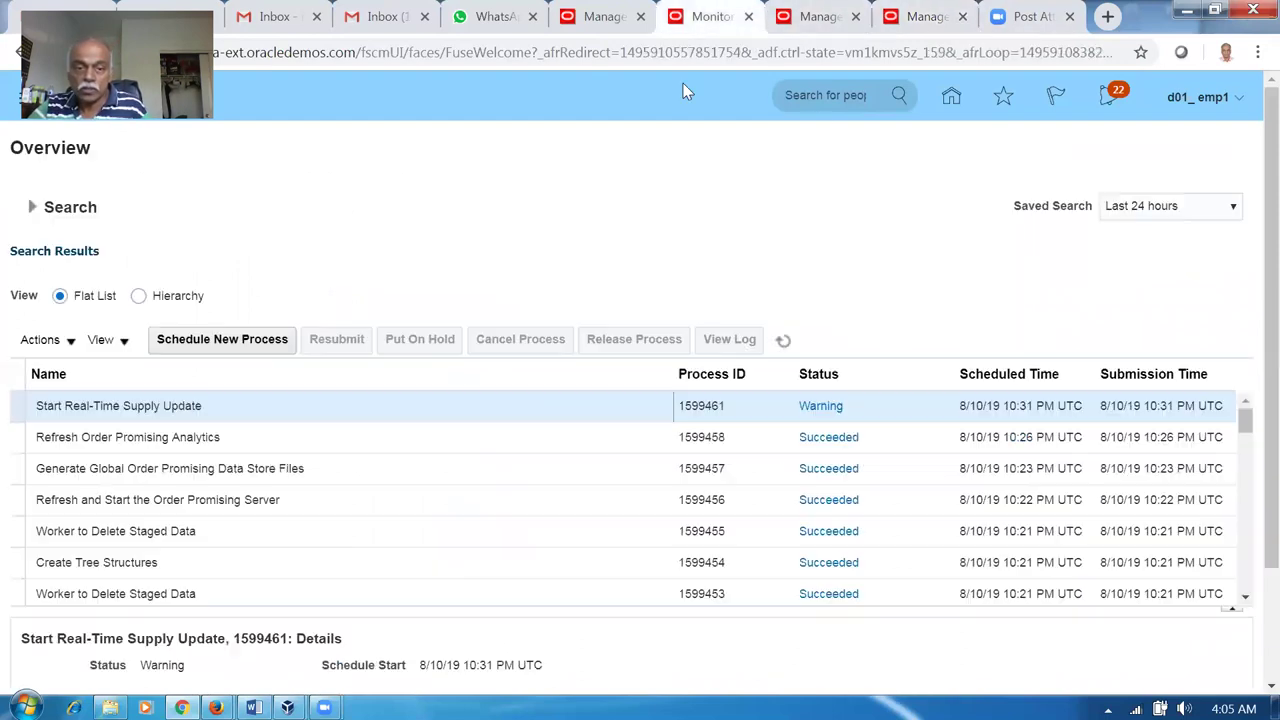
pyautogui.click(783, 341)
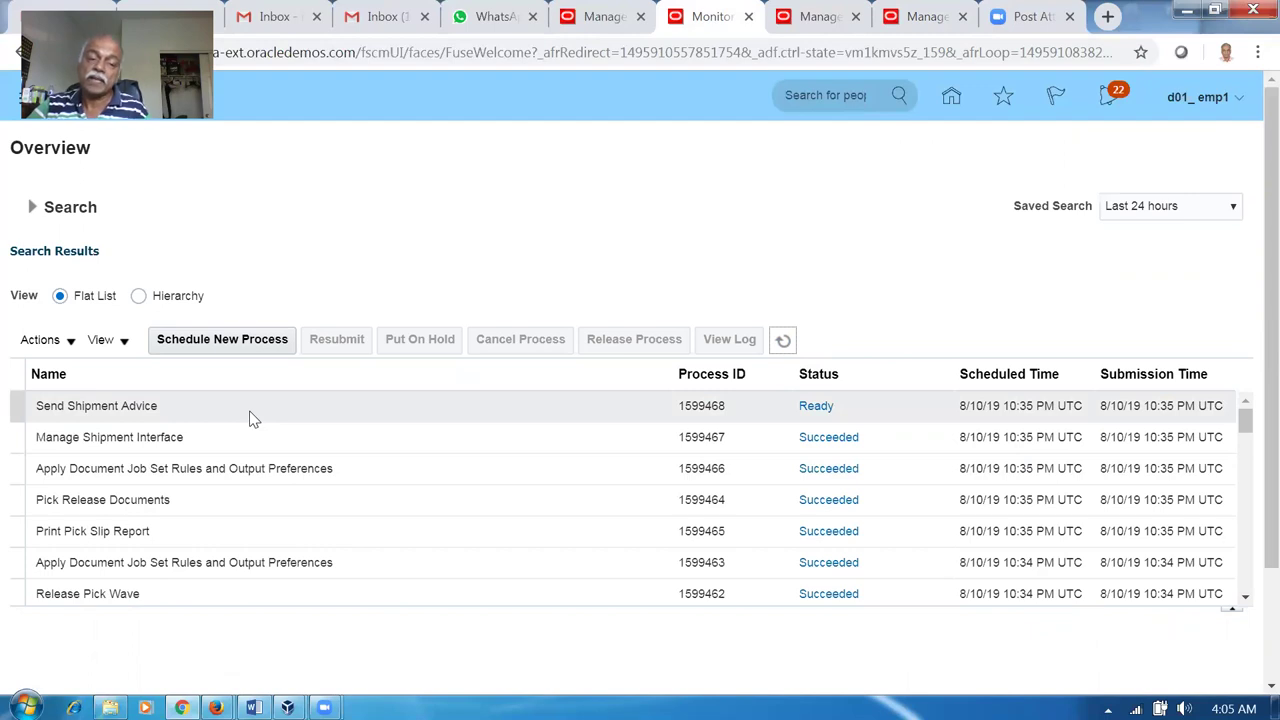
pyautogui.click(781, 343)
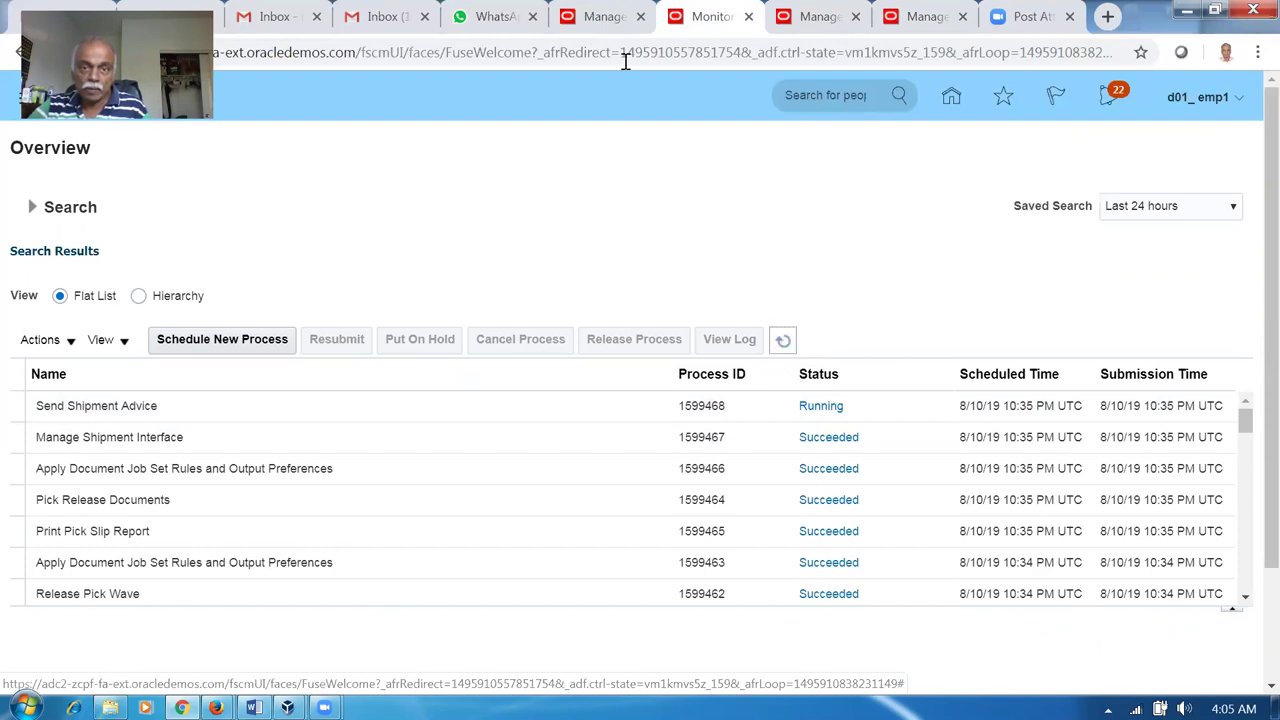
# Return to the sales order's orchestration process and refresh it repeatedly to check the Ship task's status.
pyautogui.click(612, 18)
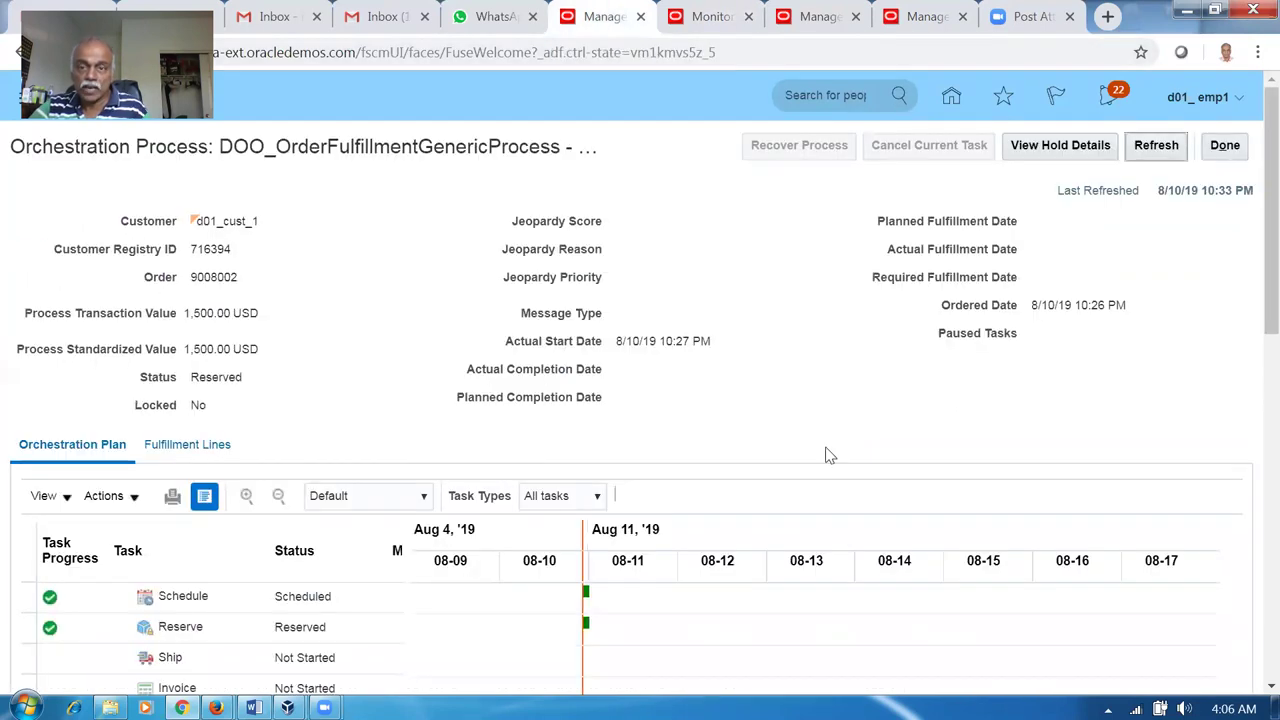
pyautogui.click(1150, 147)
pyautogui.scroll(-1, 340, 530)
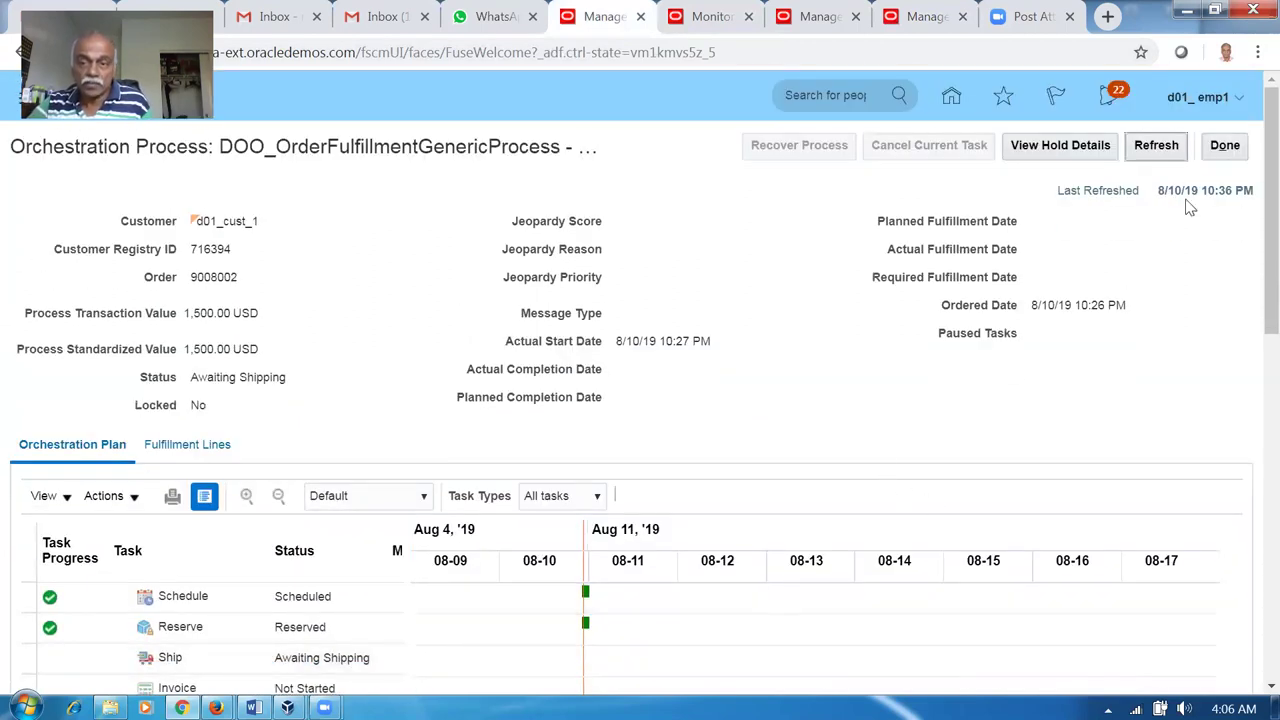
pyautogui.click(1156, 150)
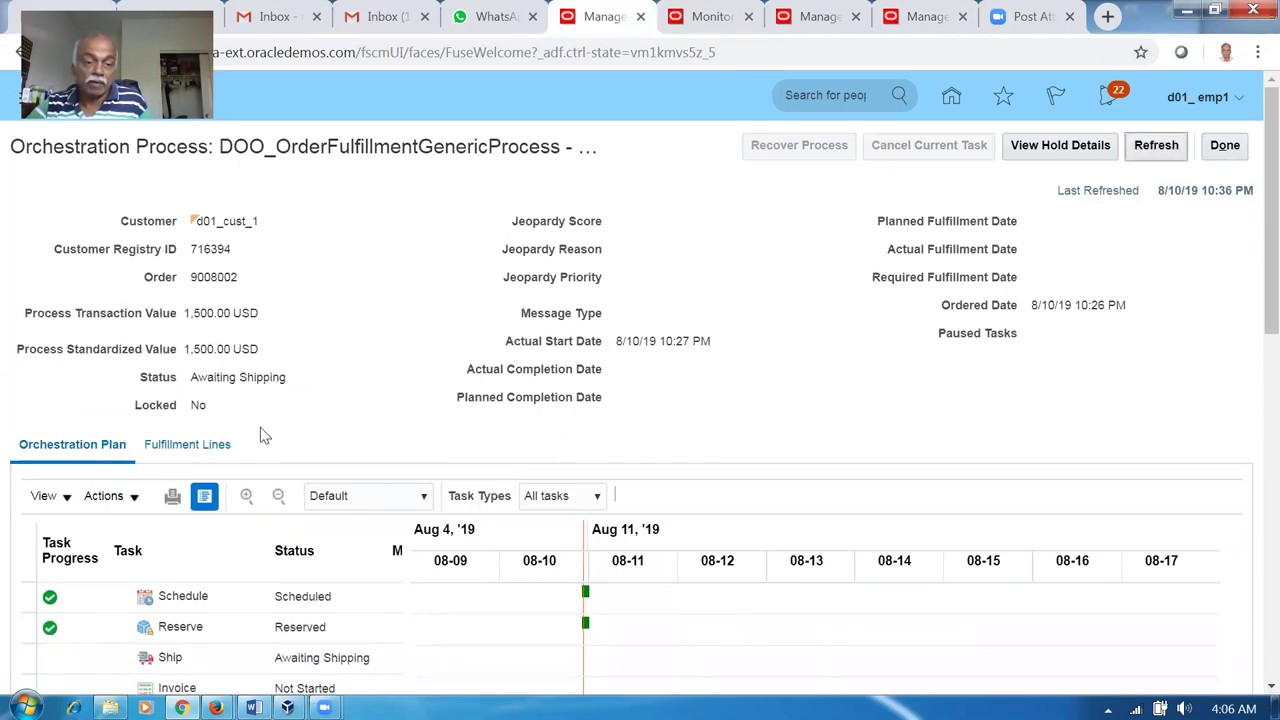
pyautogui.click(1155, 148)
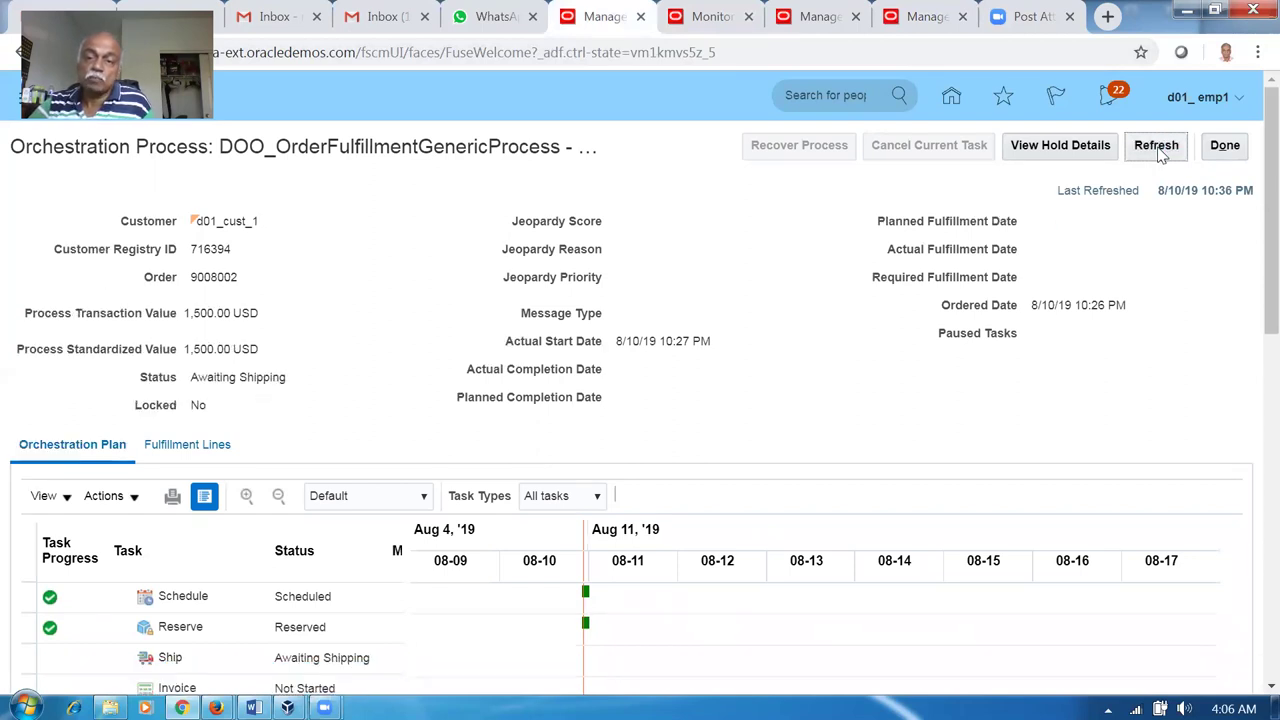
pyautogui.click(1158, 150)
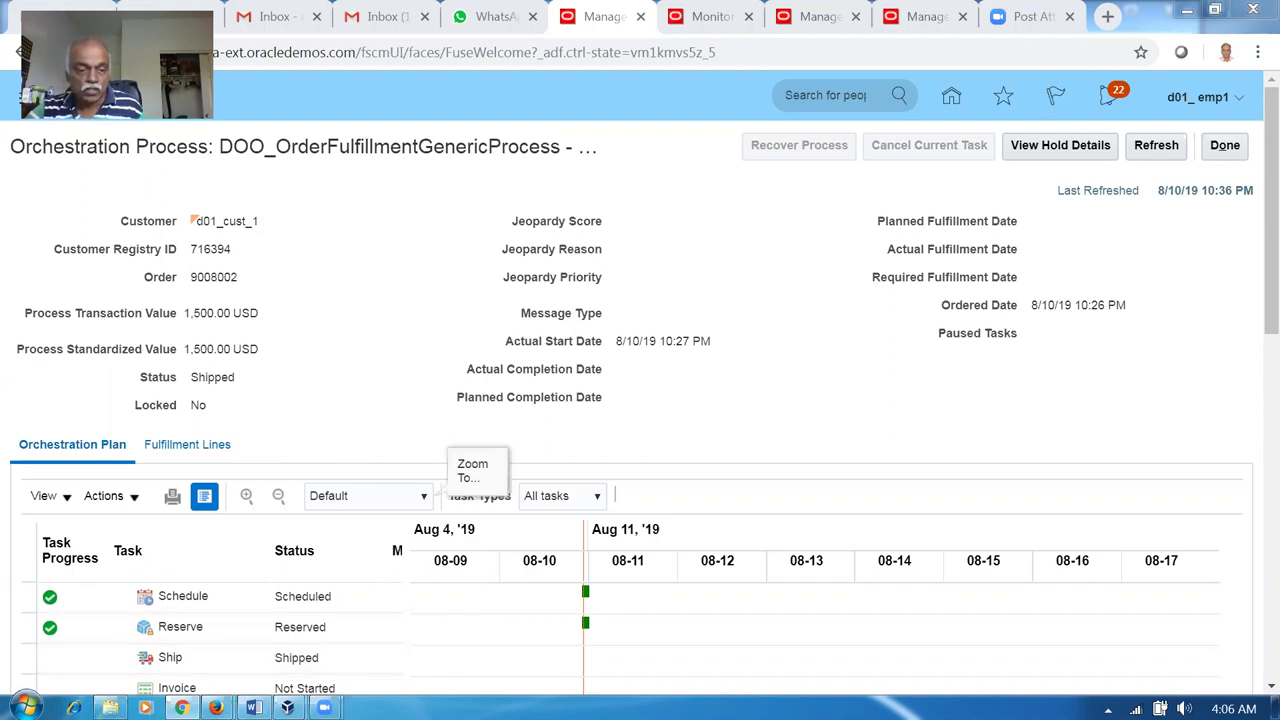
# Review the tasks in the orchestration plan and keep refreshing to check the progress of the Ship and Invoice tasks.
pyautogui.scroll(-2, 1250, 340)
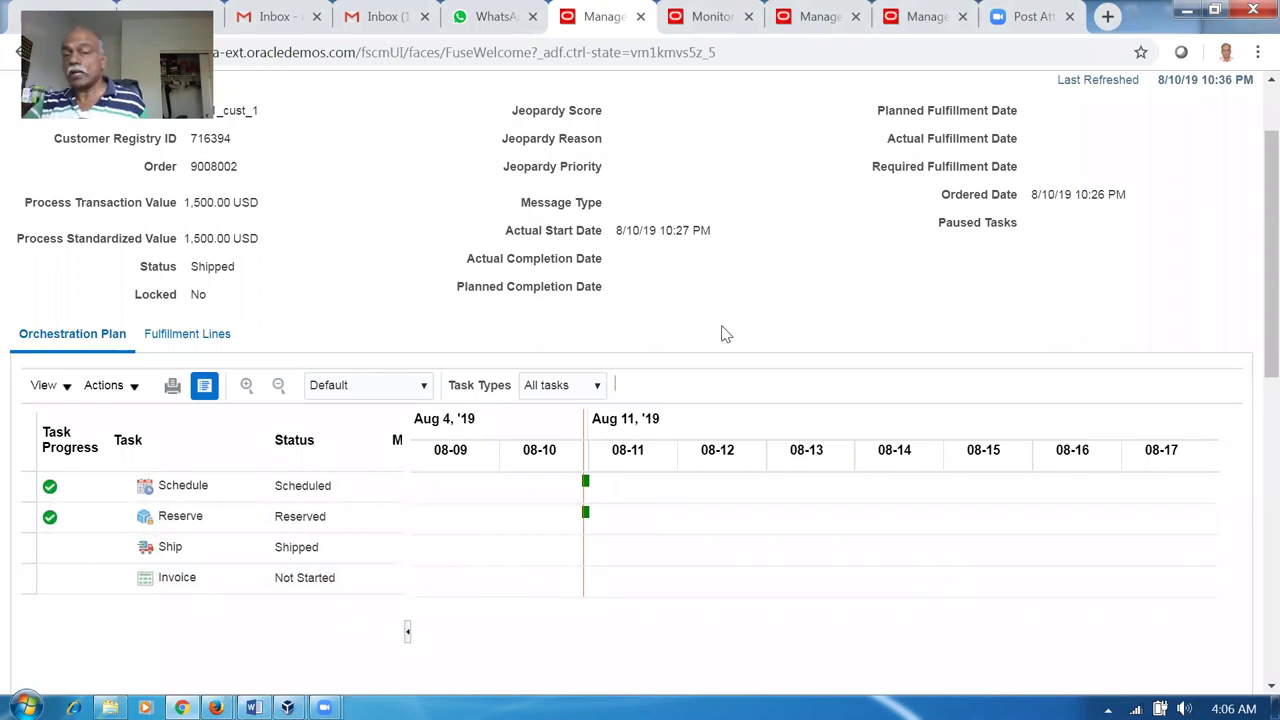
pyautogui.scroll(2, 711, 340)
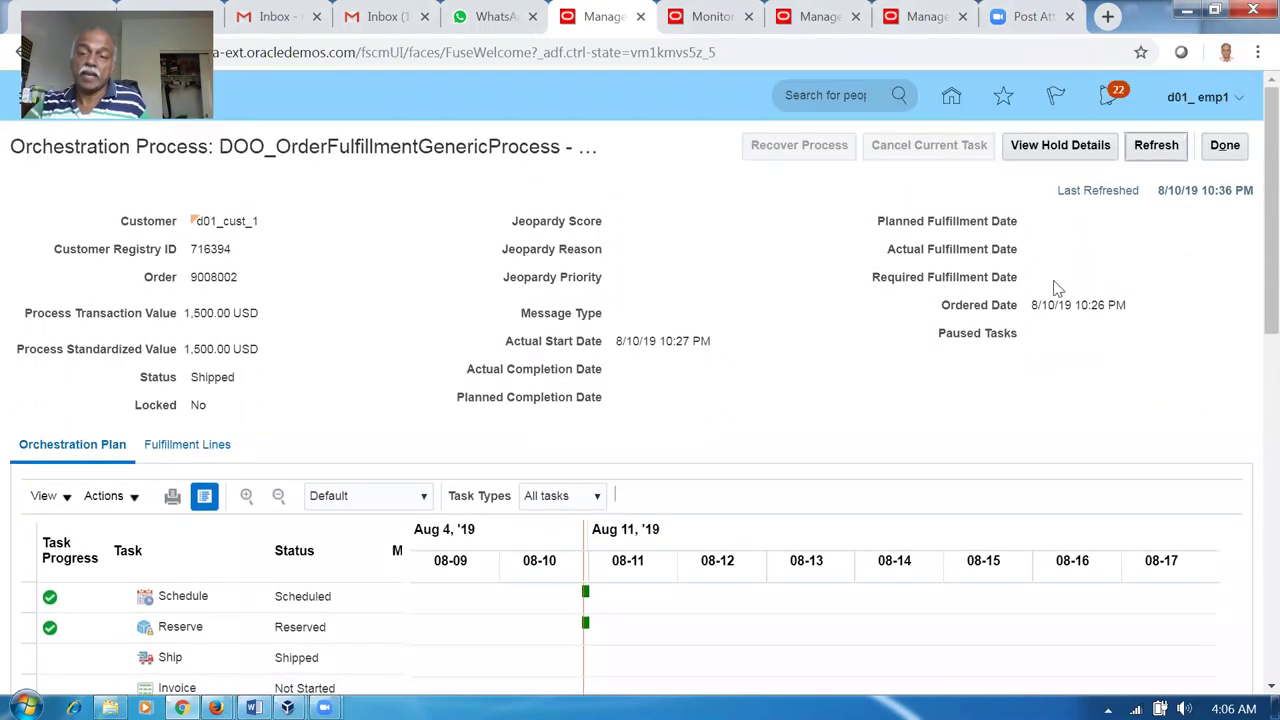
pyautogui.click(1156, 146)
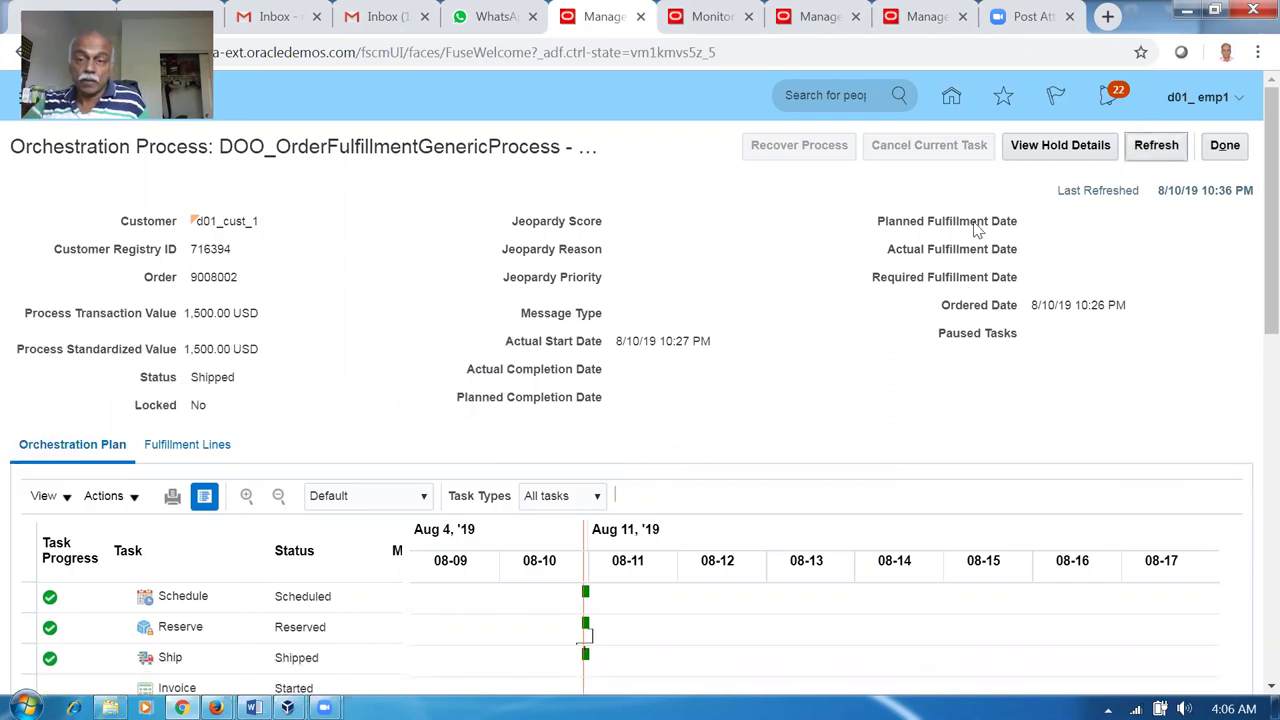
pyautogui.click(1162, 152)
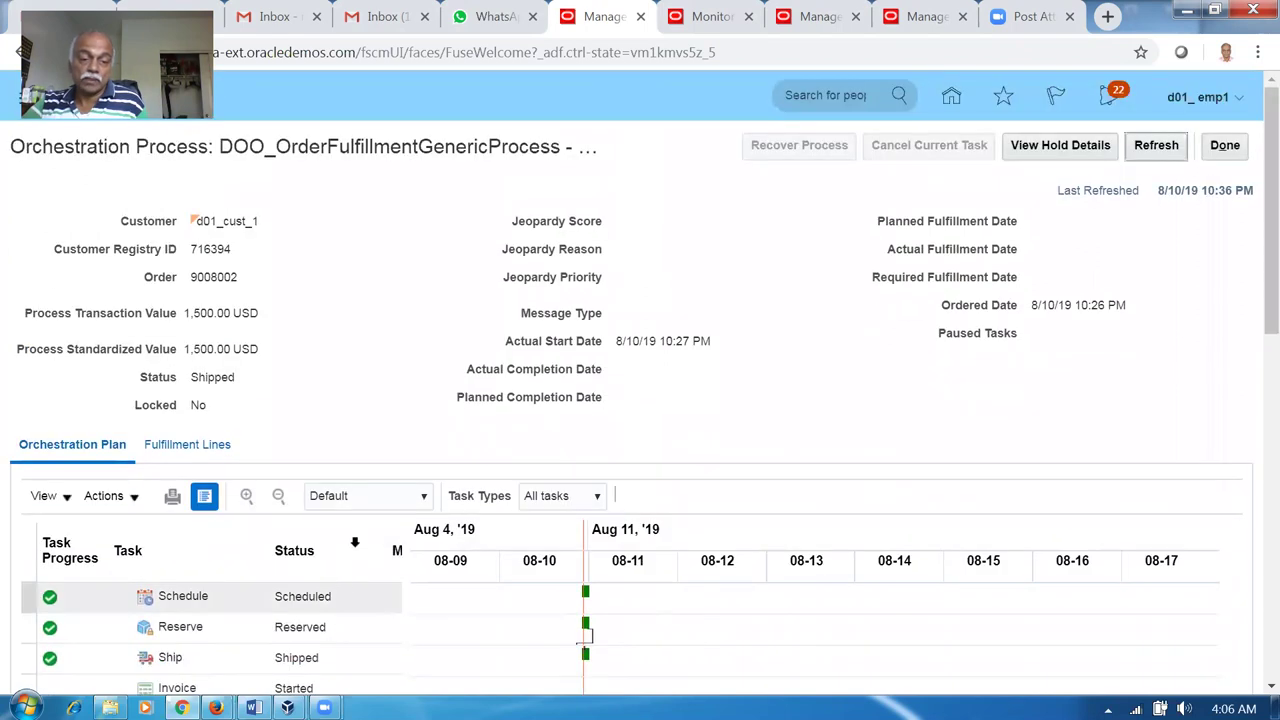
pyautogui.scroll(-1, 366, 448)
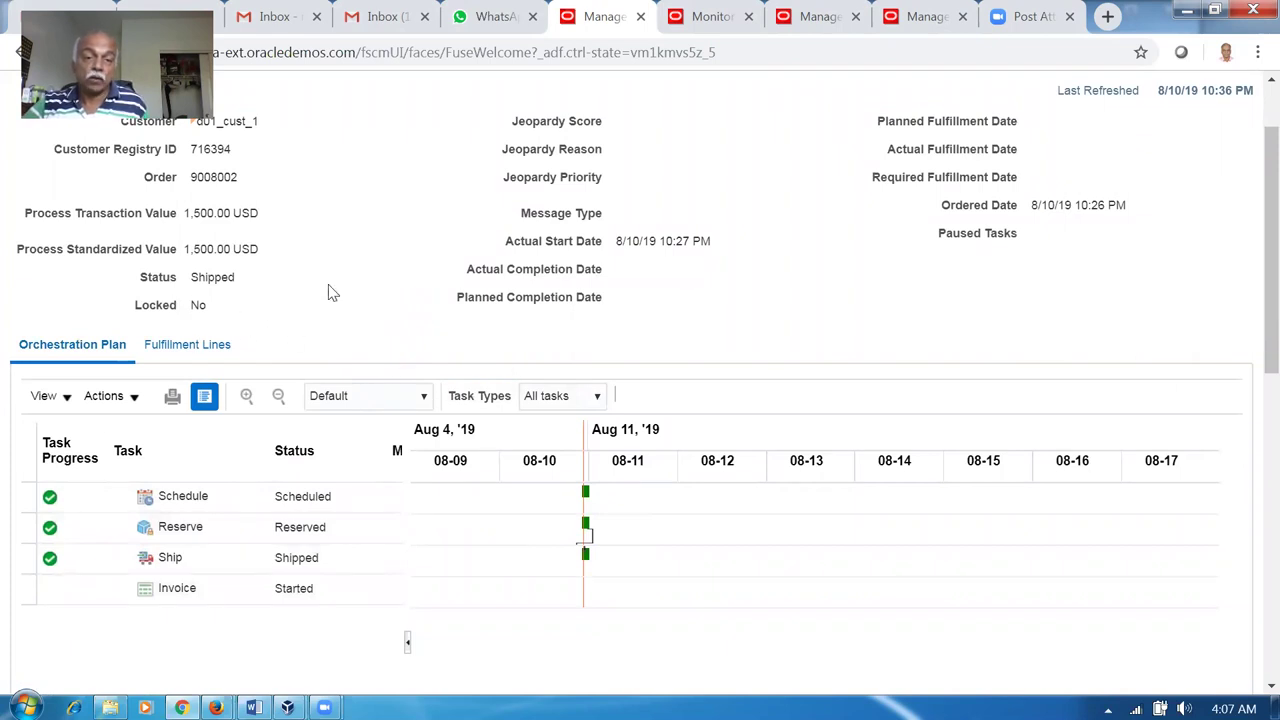
pyautogui.scroll(1, 350, 274)
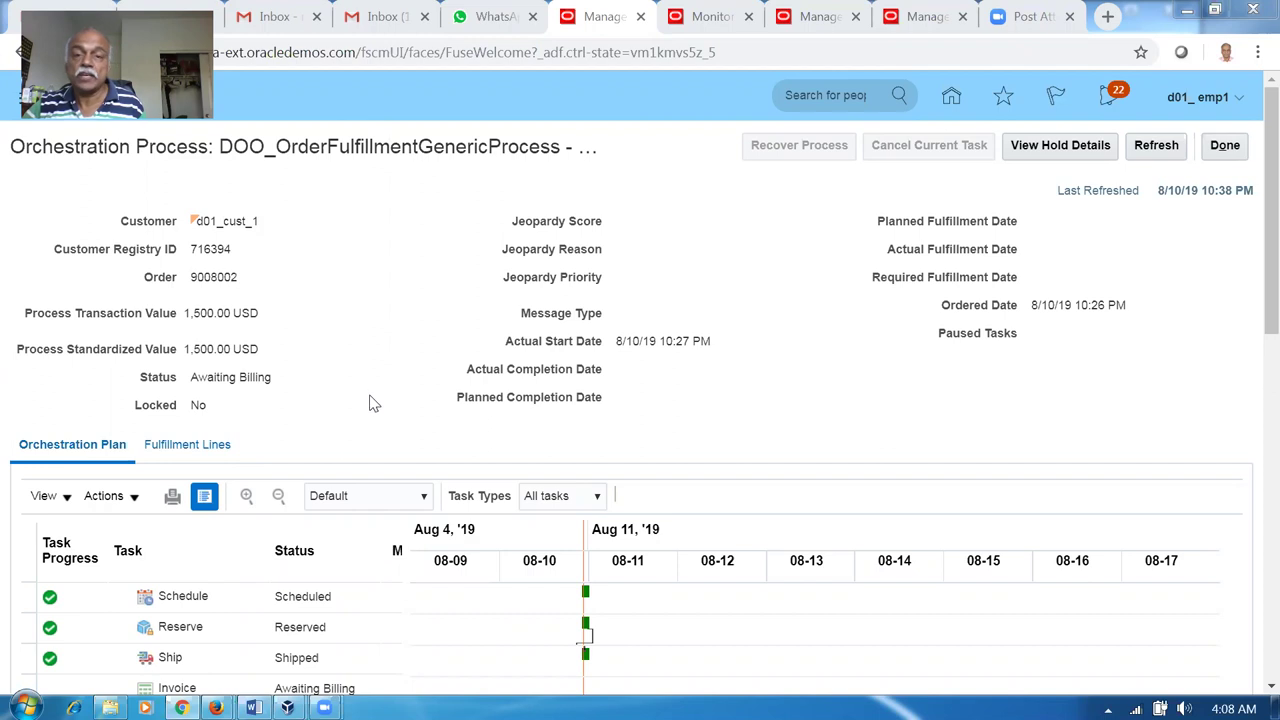
# Start scheduling a new Import AutoInvoice job in the scheduled processes overview, finding it with the name search import%auto%.
pyautogui.click(760, 32)
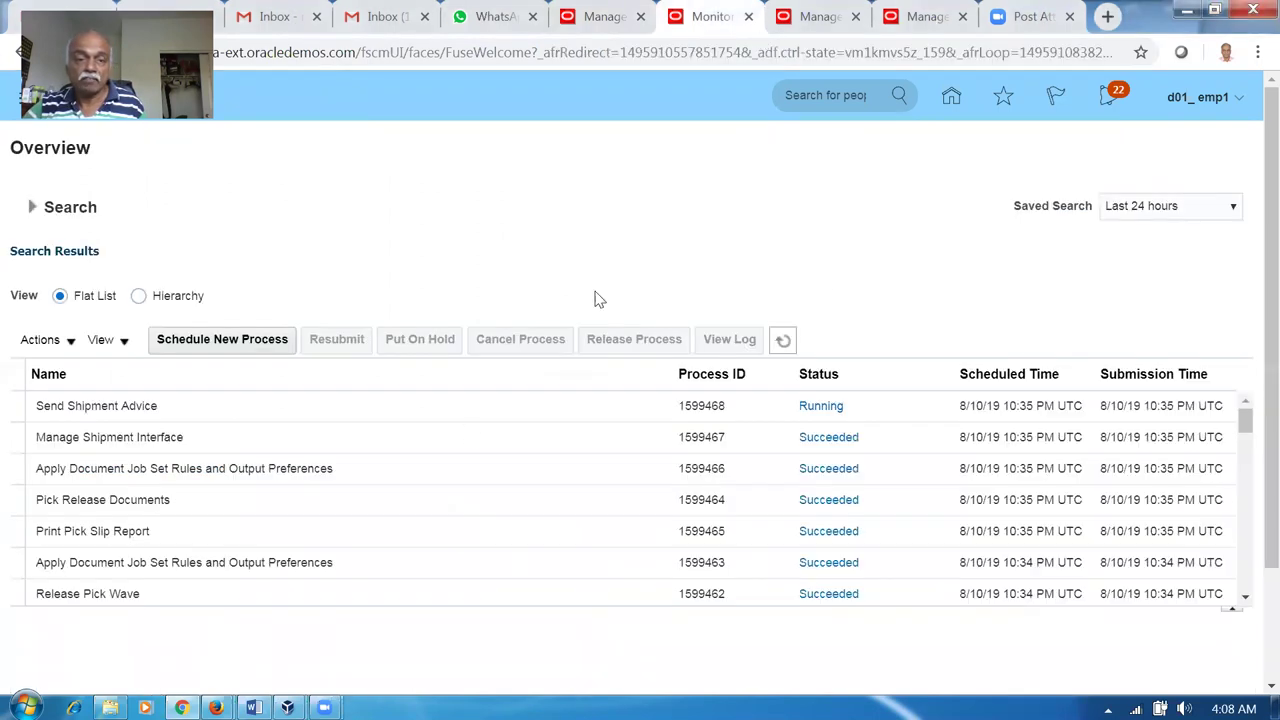
pyautogui.click(208, 339)
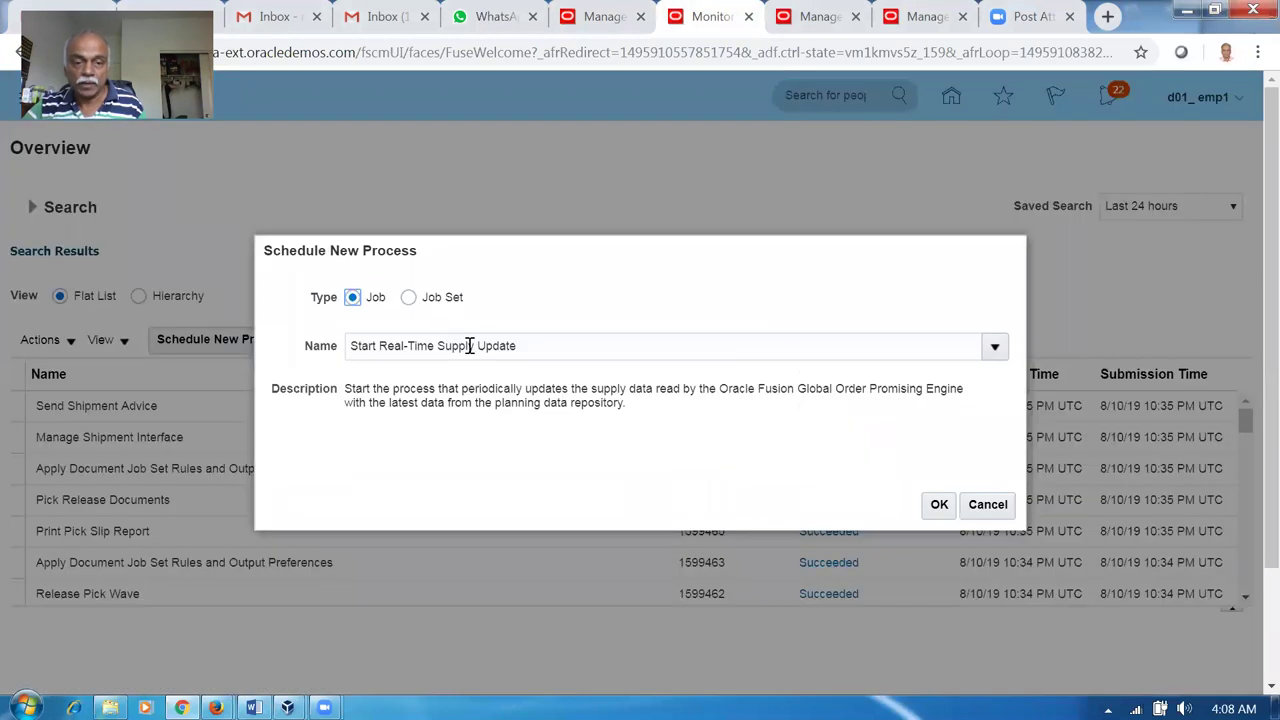
pyautogui.click(470, 345)
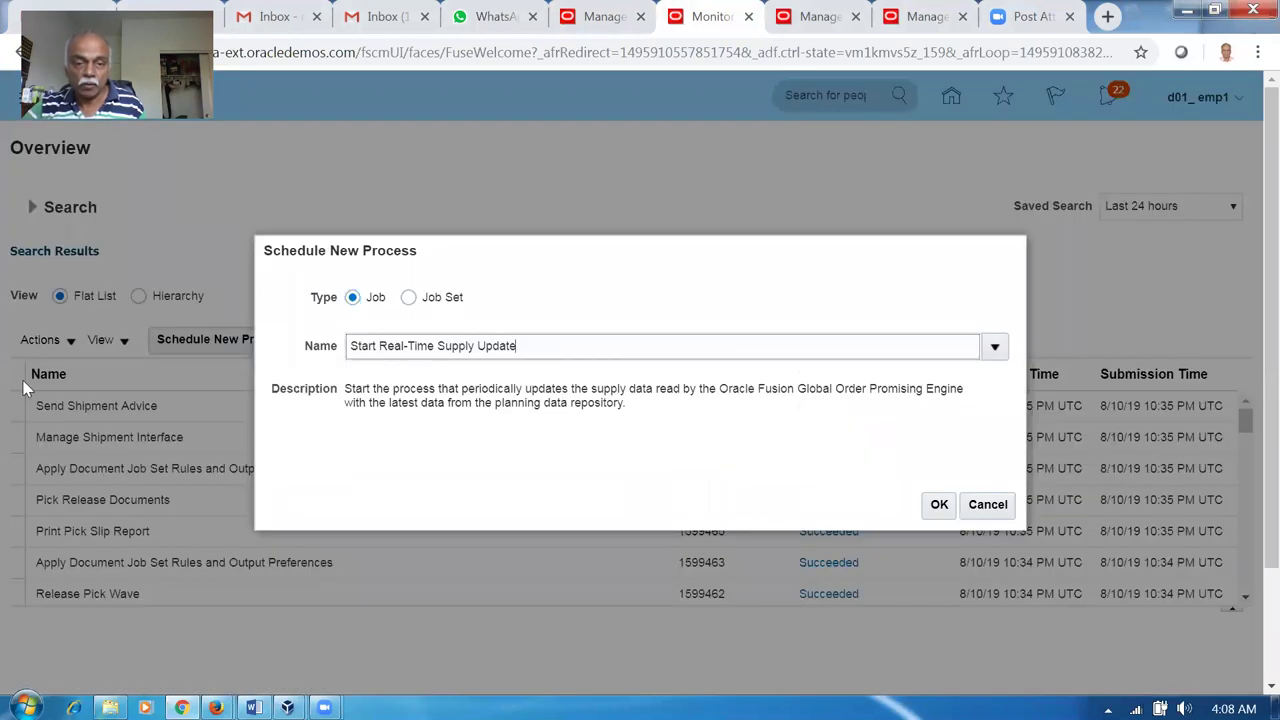
pyautogui.hotkey('ctrl', 'a')
pyautogui.press('BackSpace')
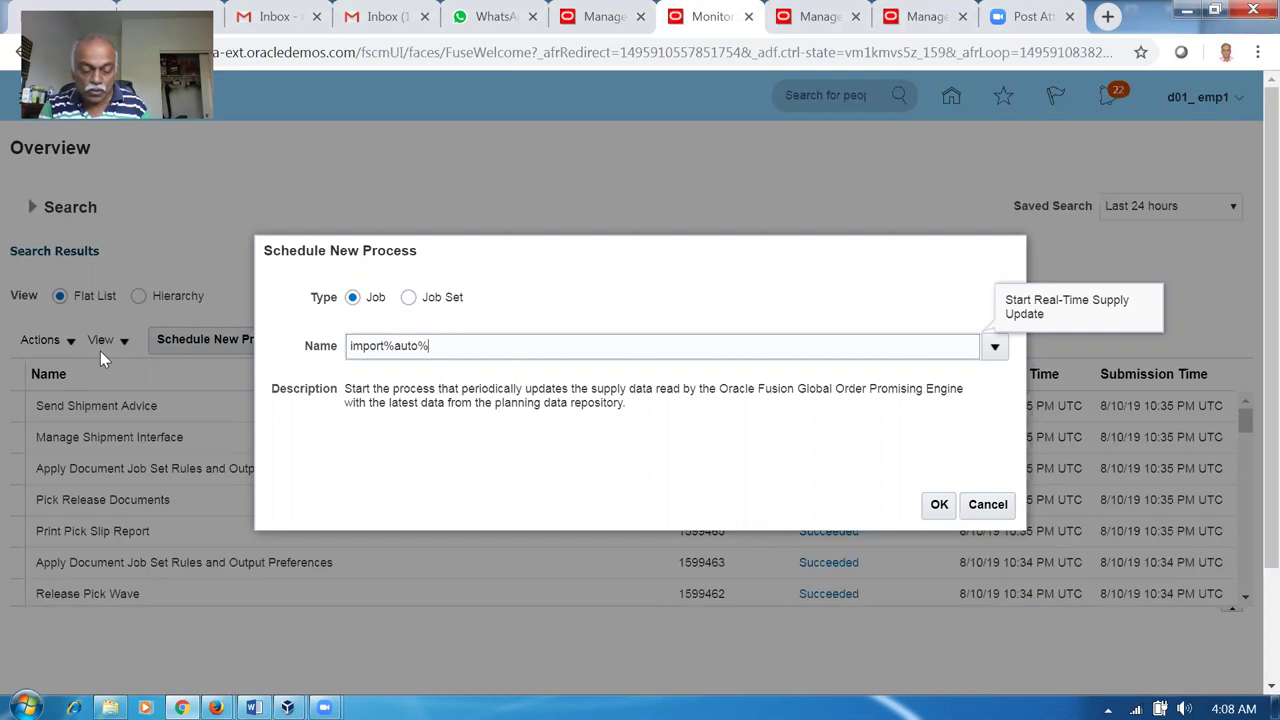
pyautogui.press('Tab')
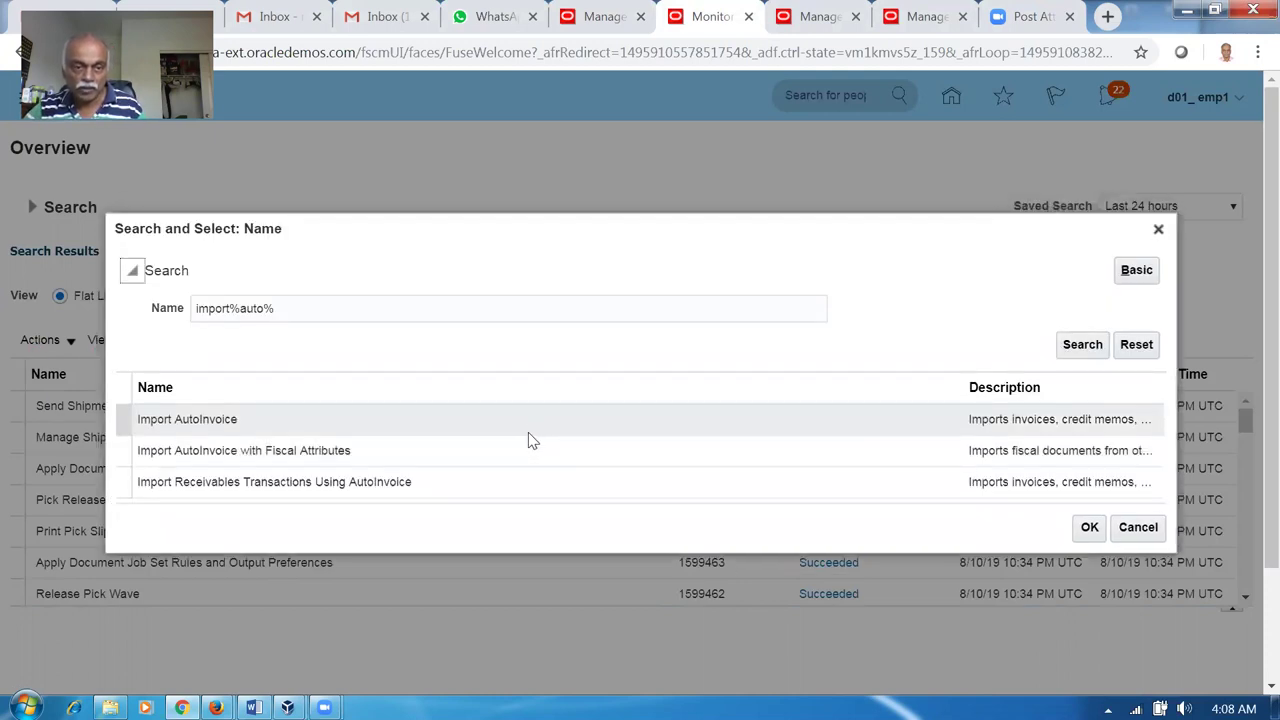
pyautogui.click(468, 430)
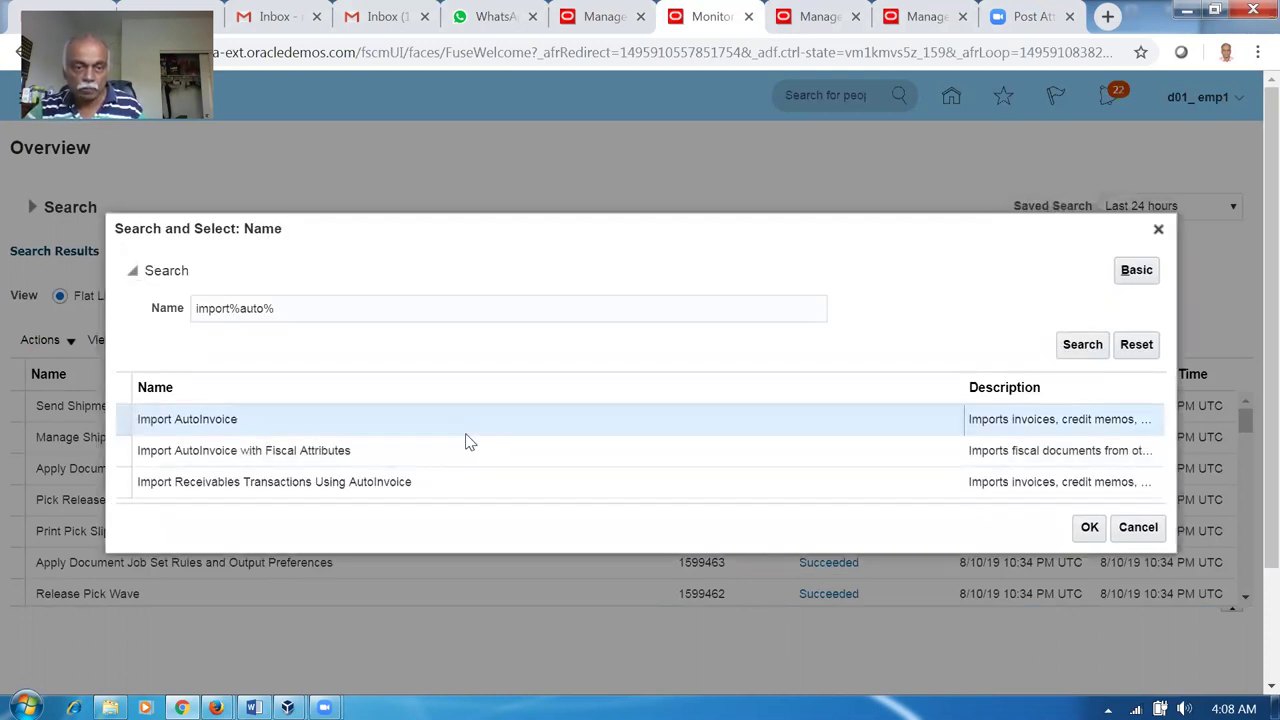
pyautogui.click(1092, 530)
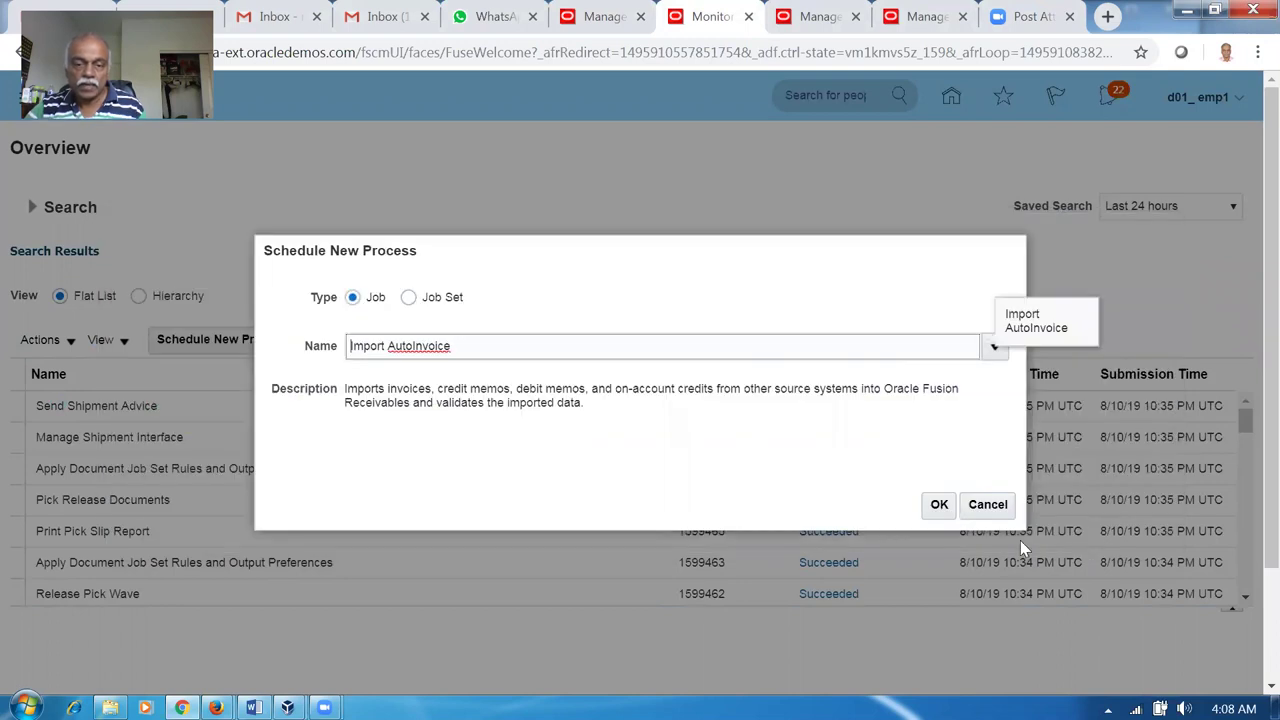
pyautogui.click(940, 506)
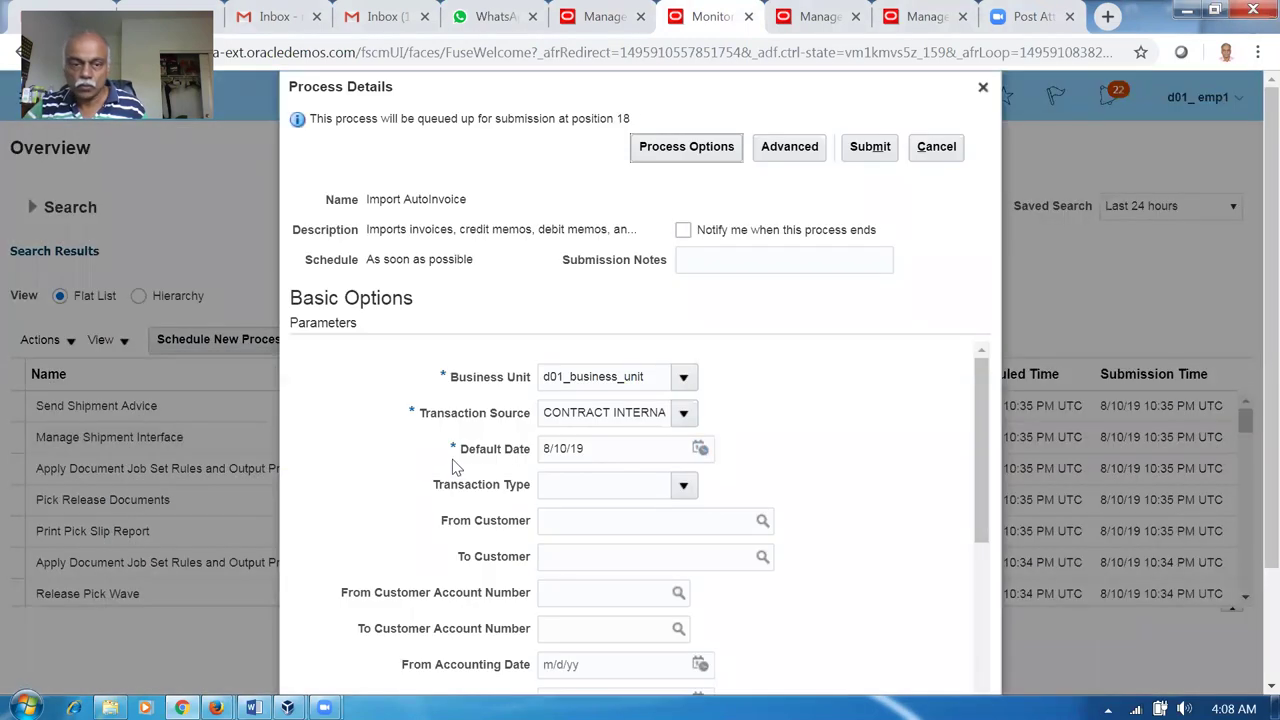
# Set the transaction source to Distributed Order Orchestration and enter the sales order's number as both From and To Sales Order Number.
pyautogui.click(685, 413)
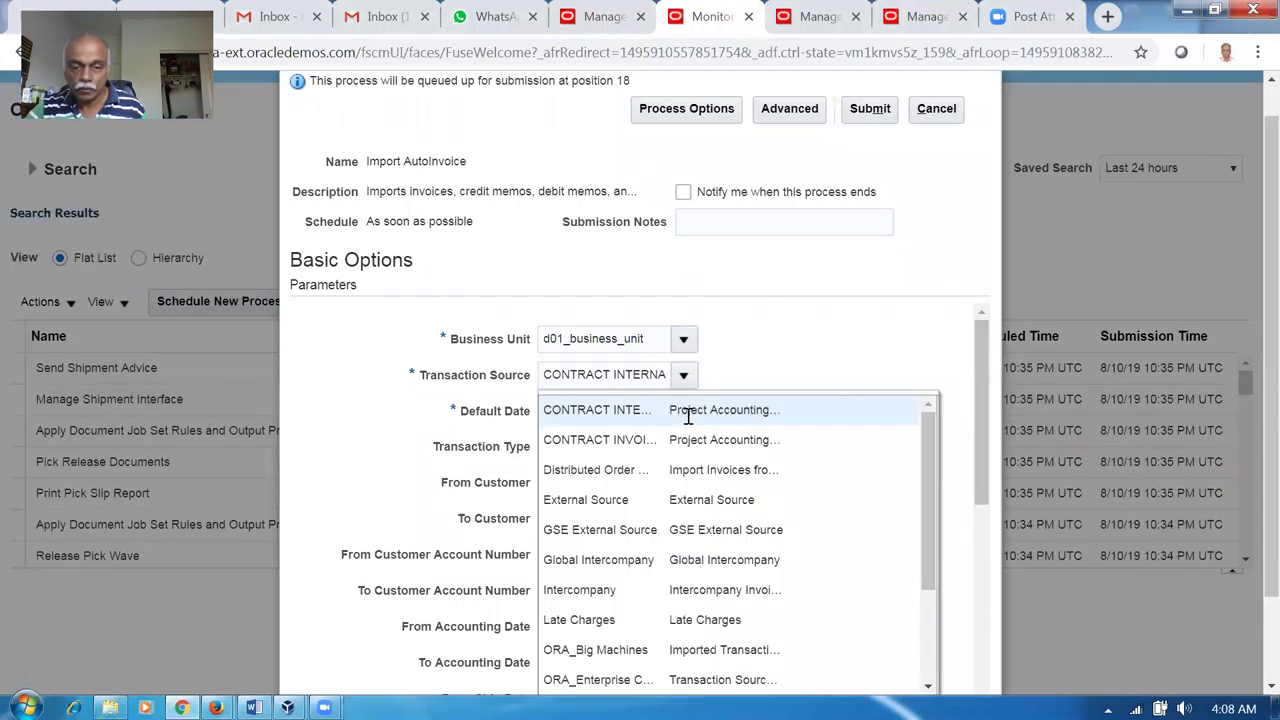
pyautogui.click(648, 472)
pyautogui.moveTo(984, 419); pyautogui.dragTo(1016, 585)
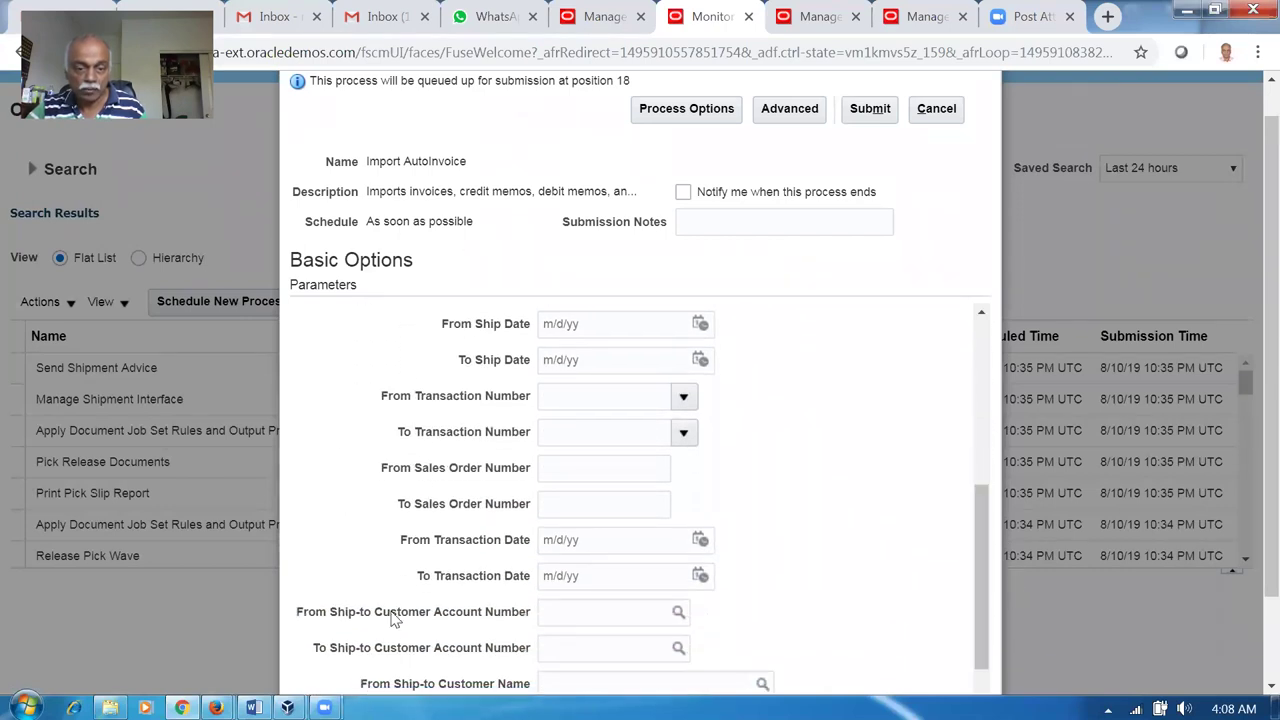
pyautogui.click(639, 477)
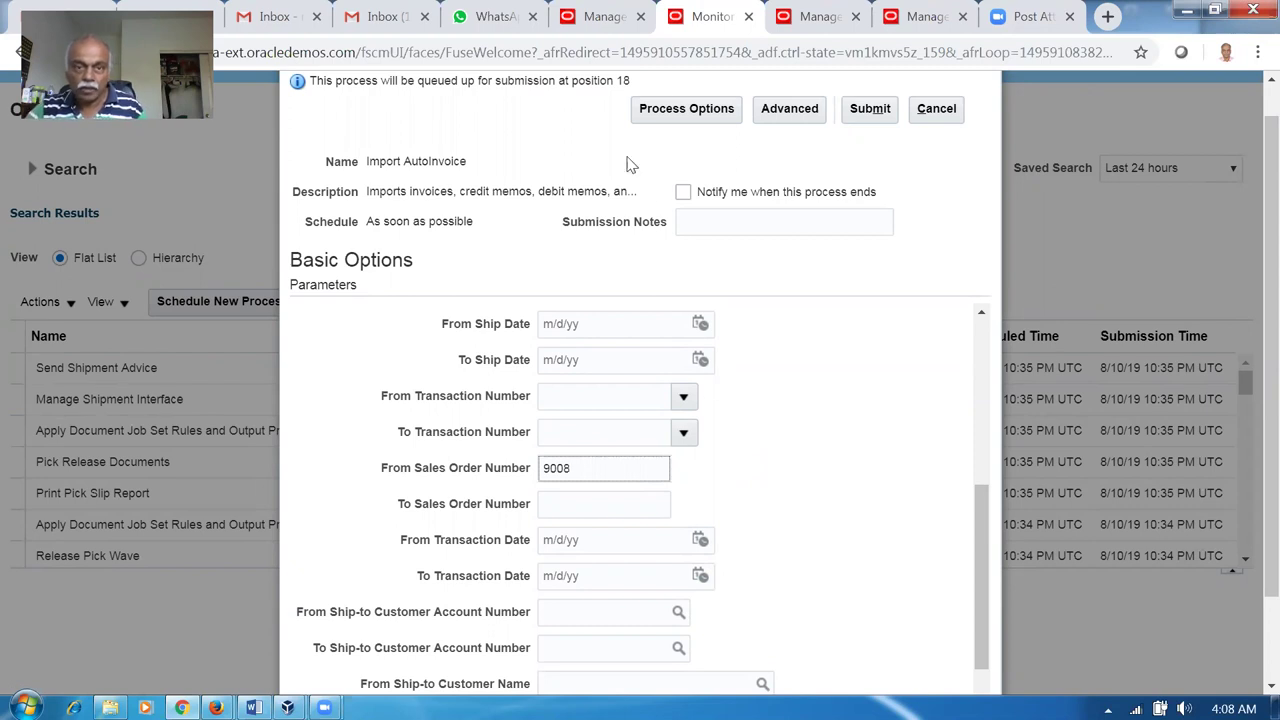
pyautogui.click(598, 17)
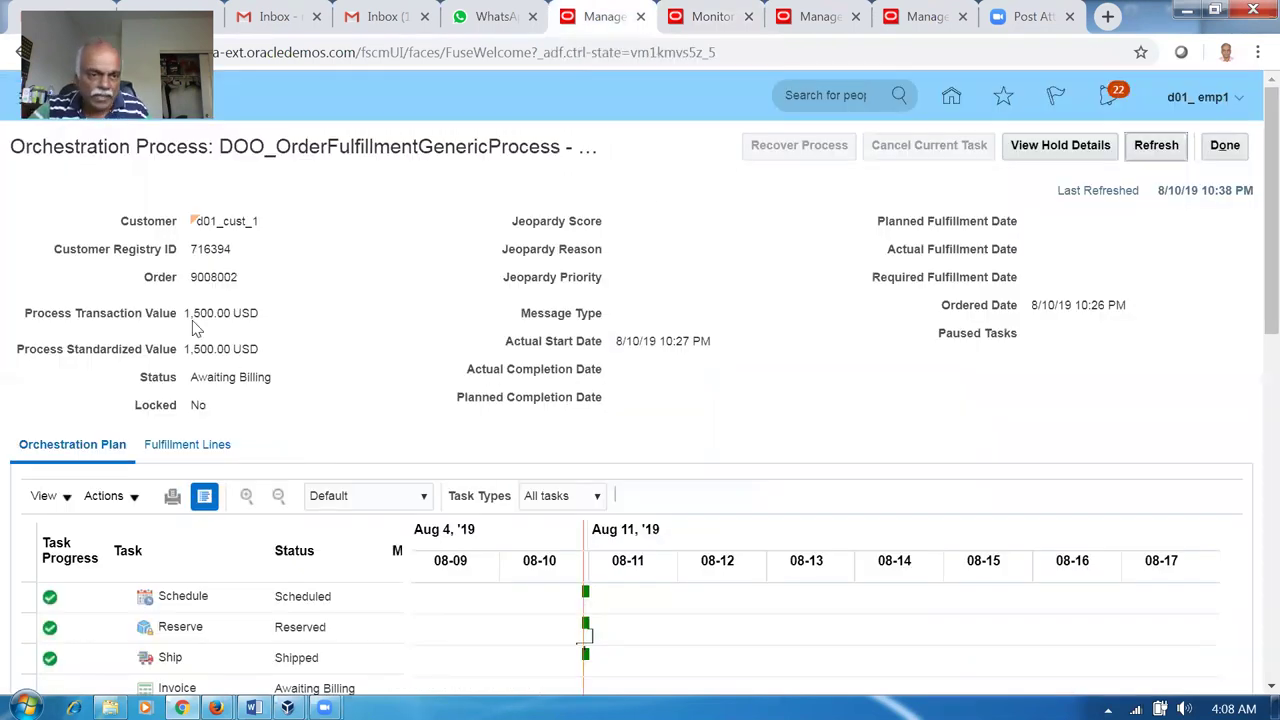
pyautogui.click(714, 18)
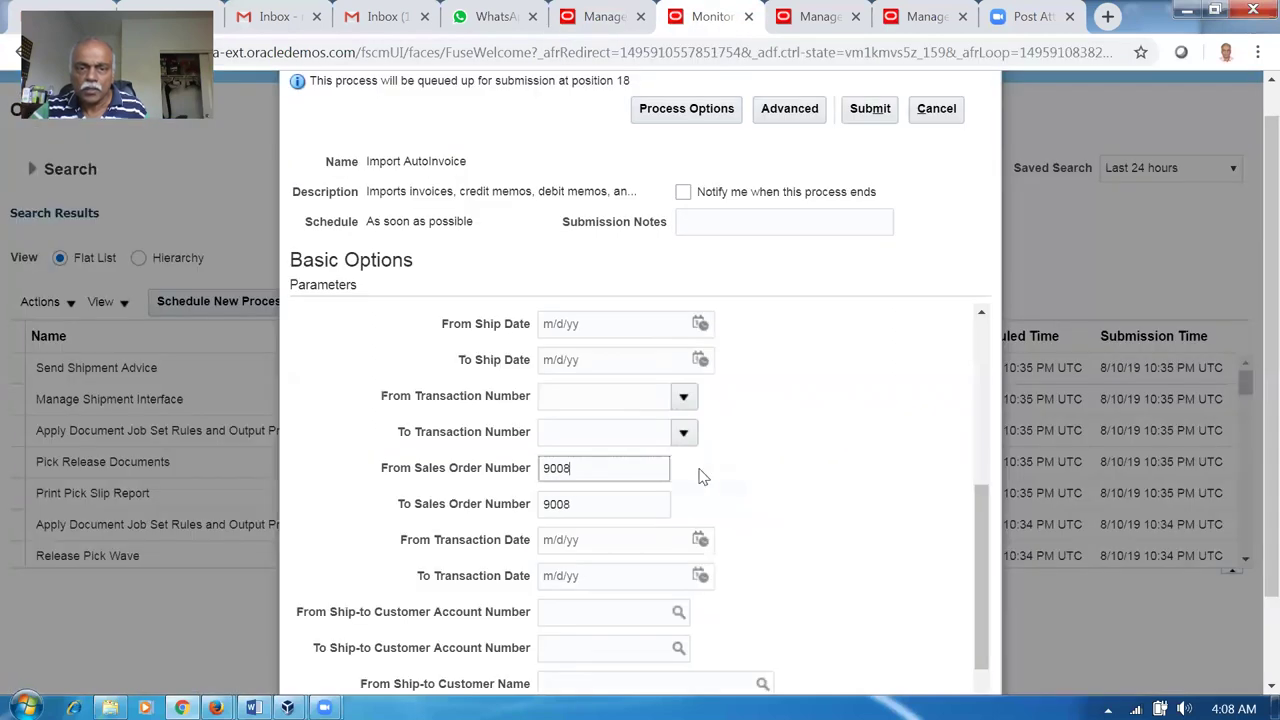
pyautogui.write('900800')
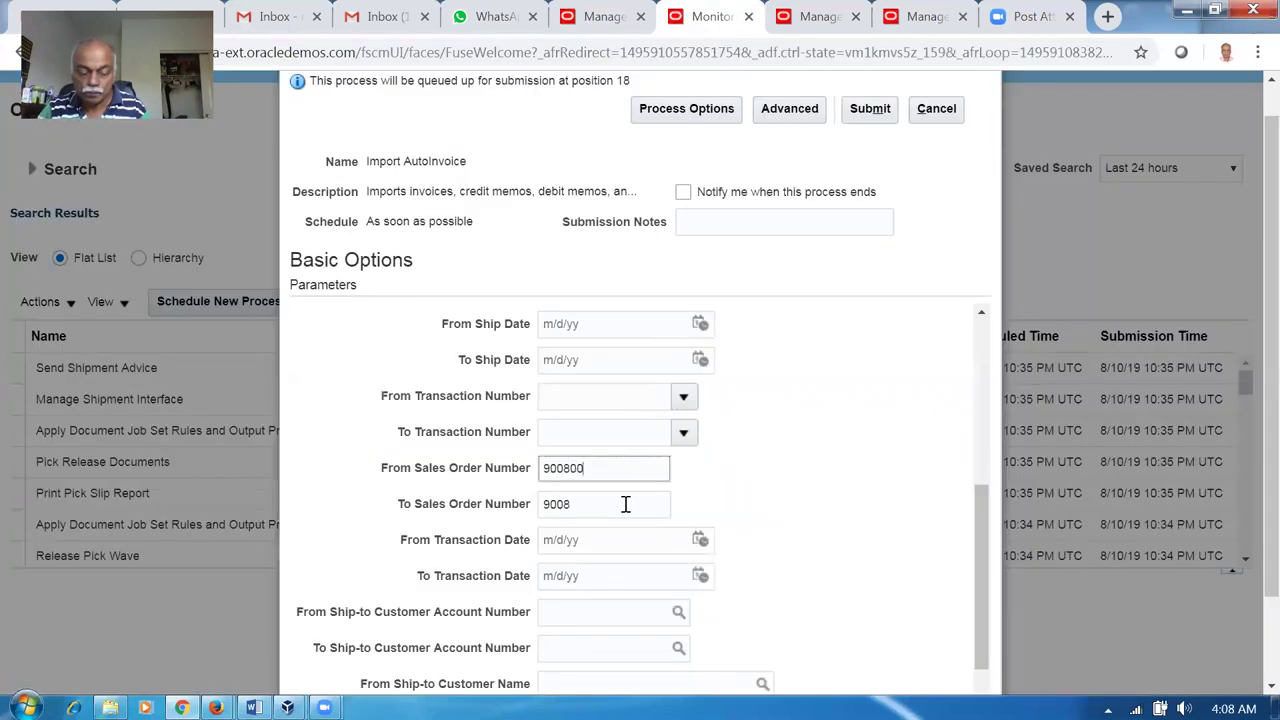
pyautogui.write('2')
pyautogui.press('Tab')
pyautogui.write('9008002')
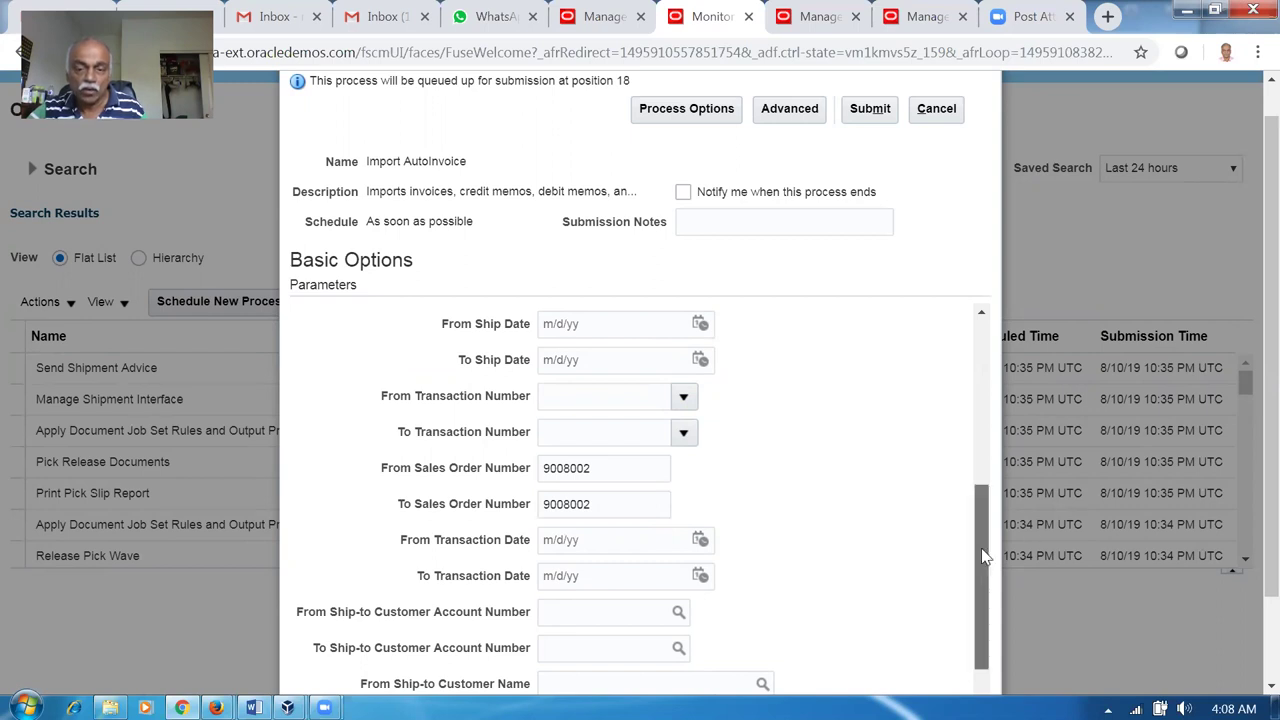
# Submit the Import AutoInvoice process for d01_business_unit and acknowledge the confirmation.
pyautogui.moveTo(981, 556); pyautogui.dragTo(1010, 375)
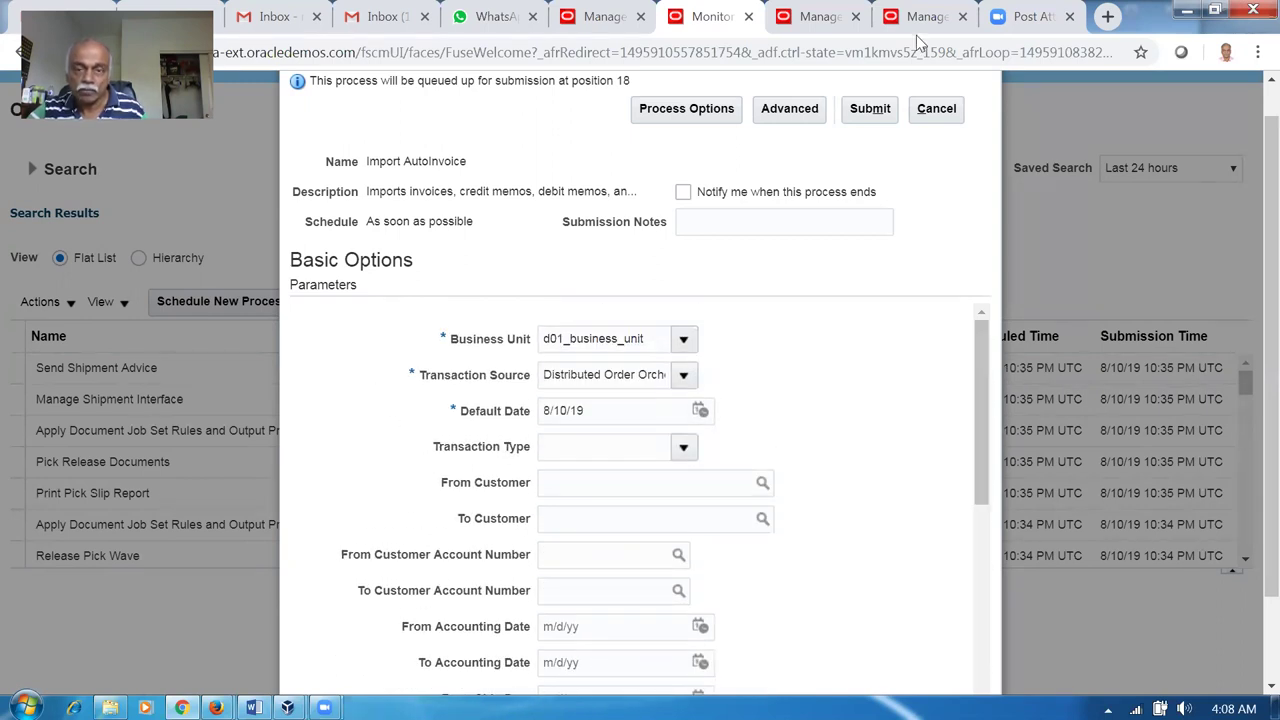
pyautogui.click(869, 108)
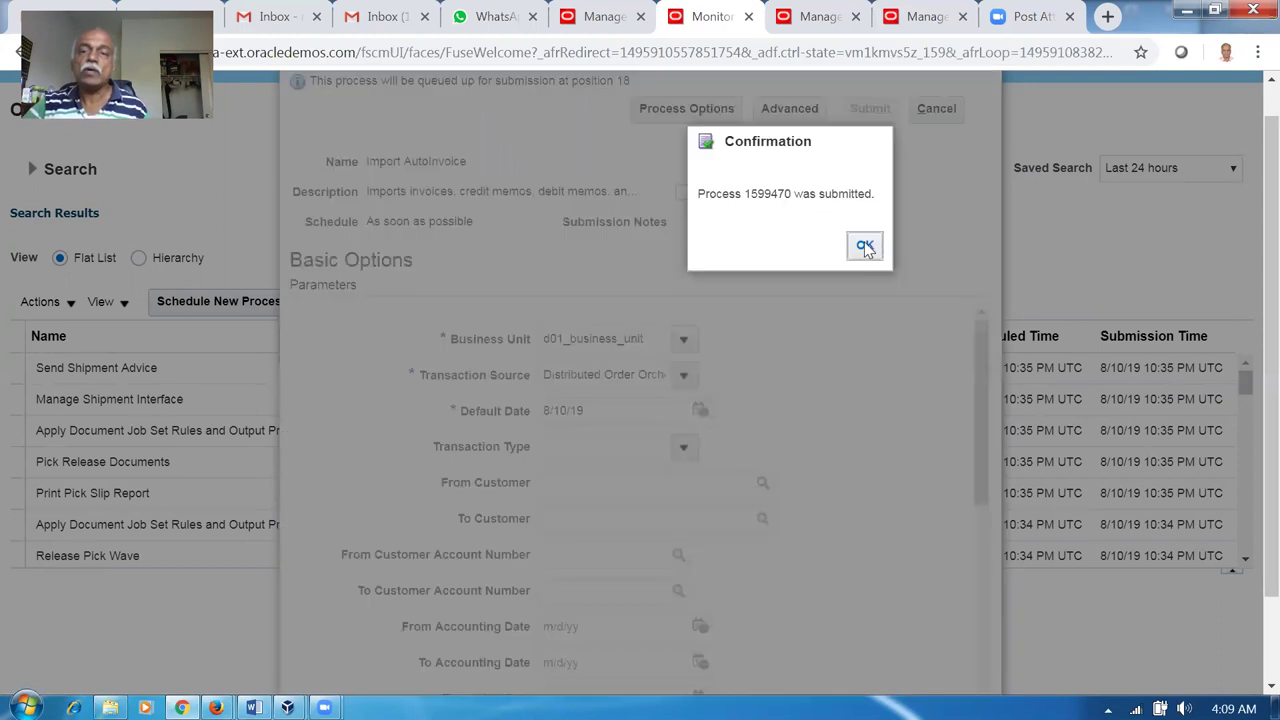
pyautogui.click(863, 246)
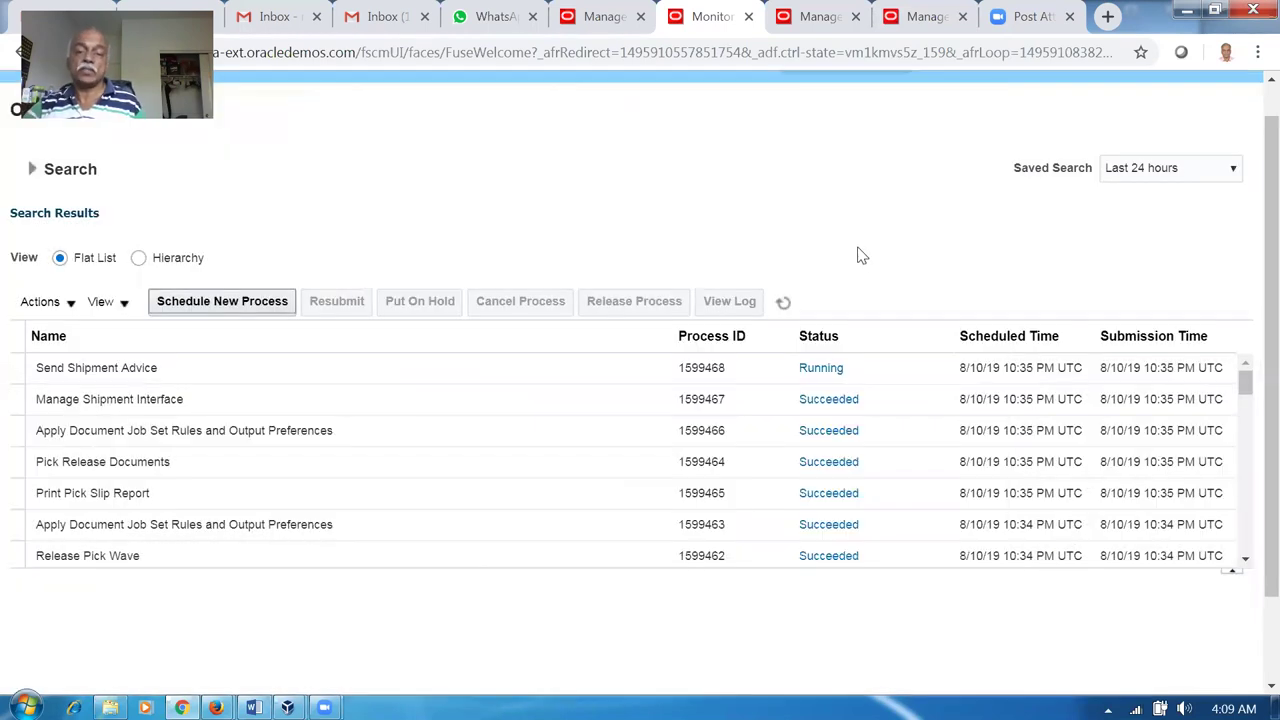
# Keep refreshing the scheduled processes list to monitor Import AutoInvoice and its follow-up jobs, and open the details of Notify Feeder System of Receivables Transactions.
pyautogui.click(786, 302)
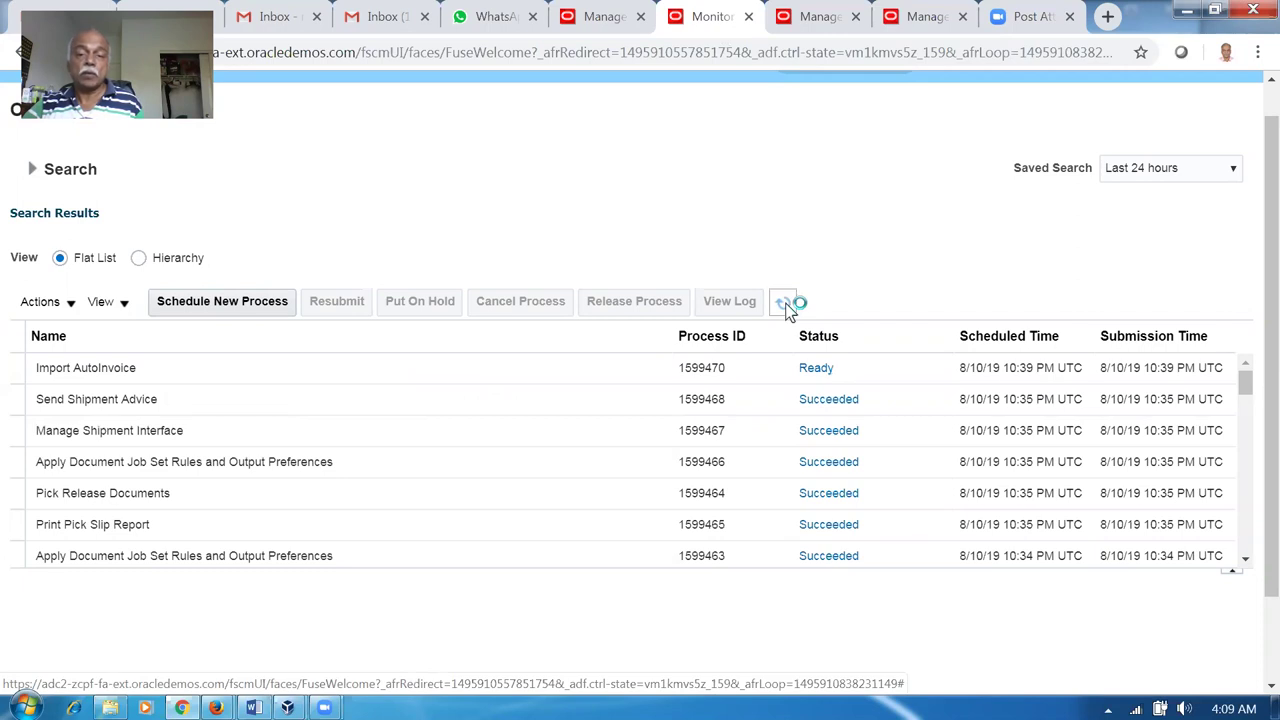
pyautogui.click(786, 303)
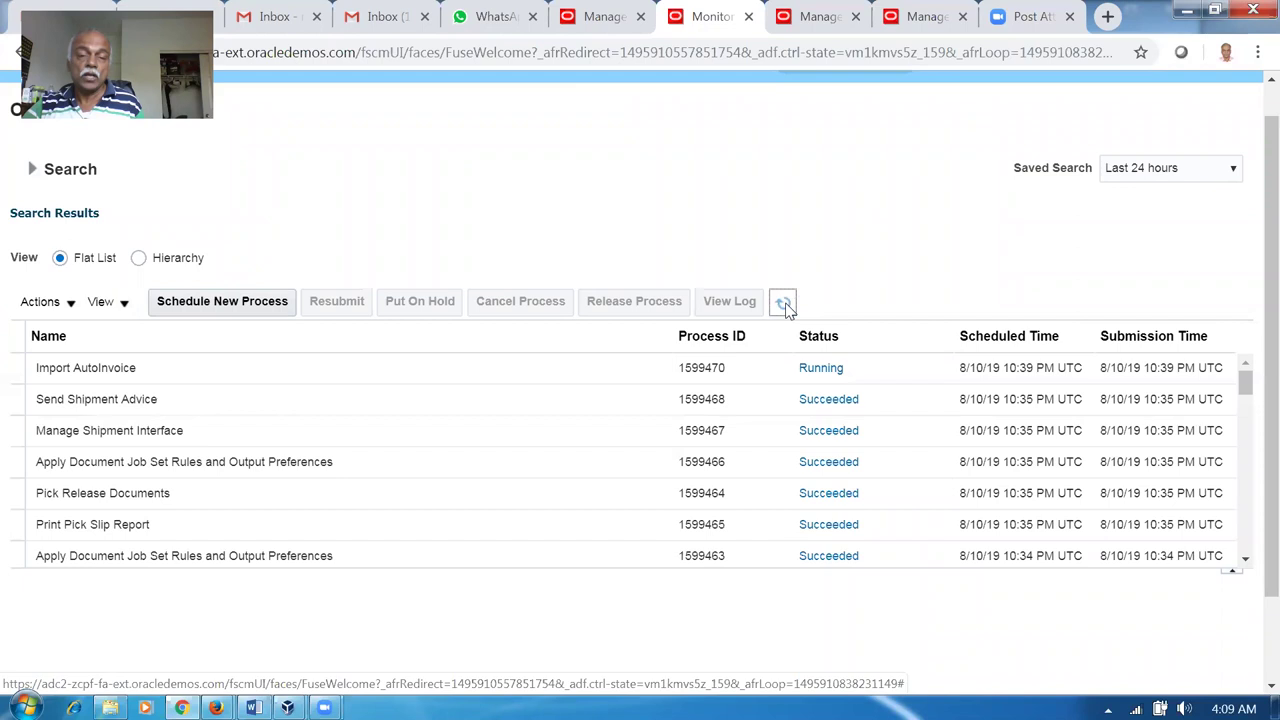
pyautogui.click(784, 304)
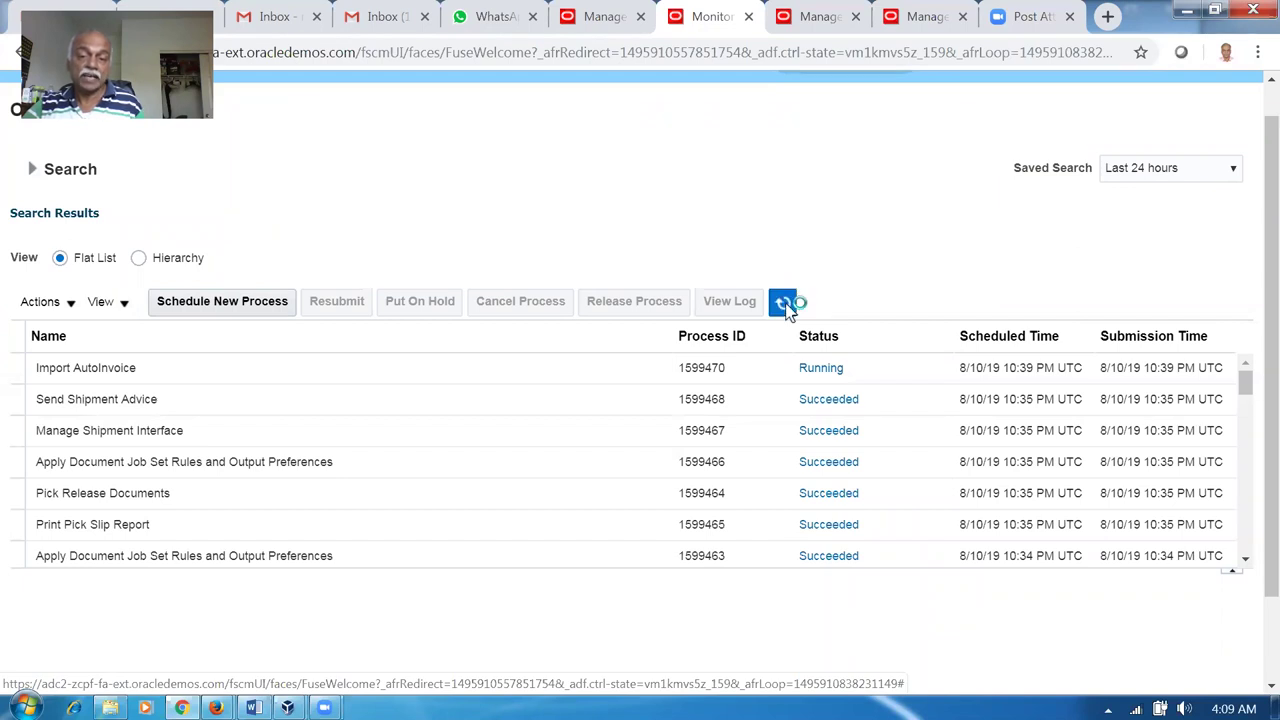
pyautogui.click(785, 305)
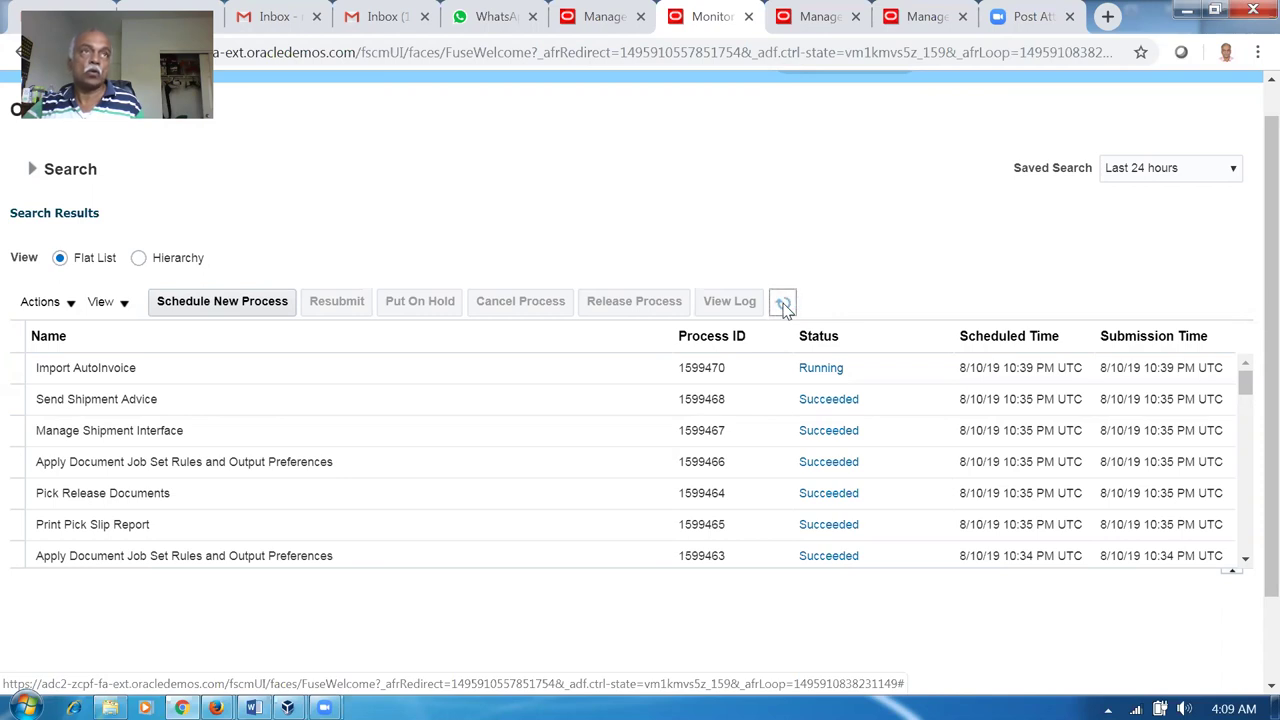
pyautogui.click(784, 303)
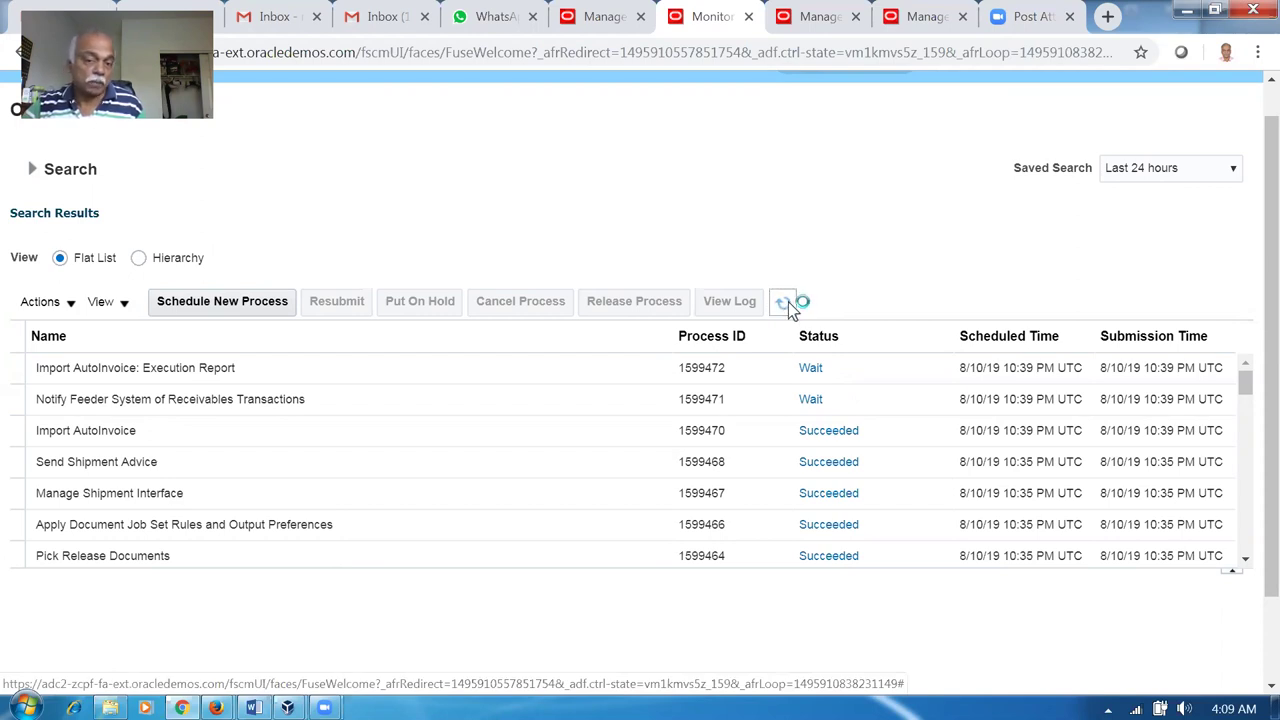
pyautogui.click(783, 302)
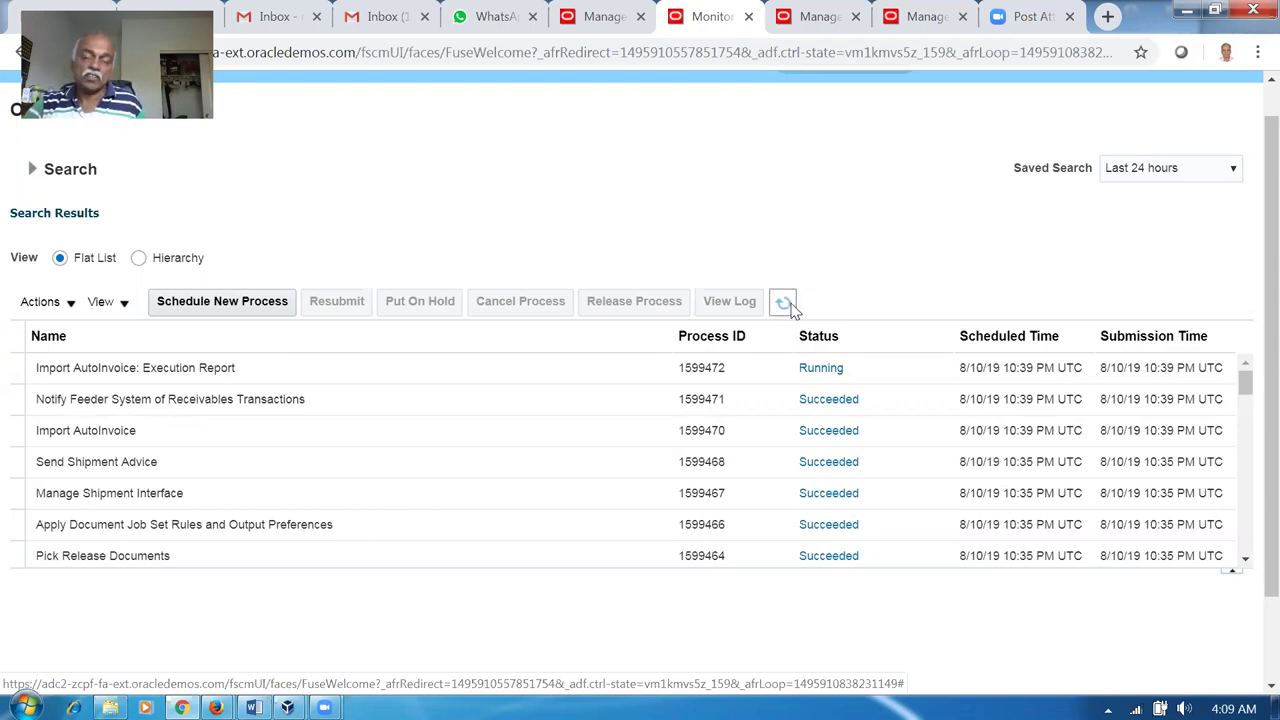
pyautogui.click(789, 308)
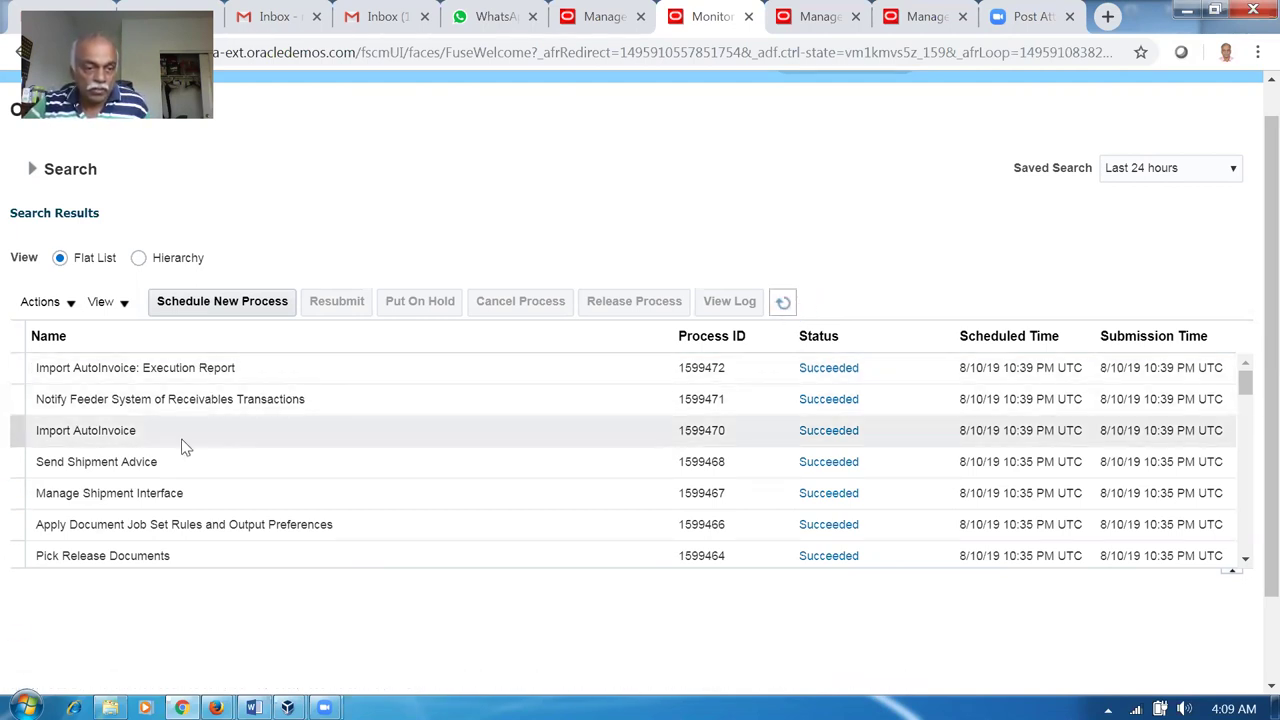
pyautogui.click(325, 403)
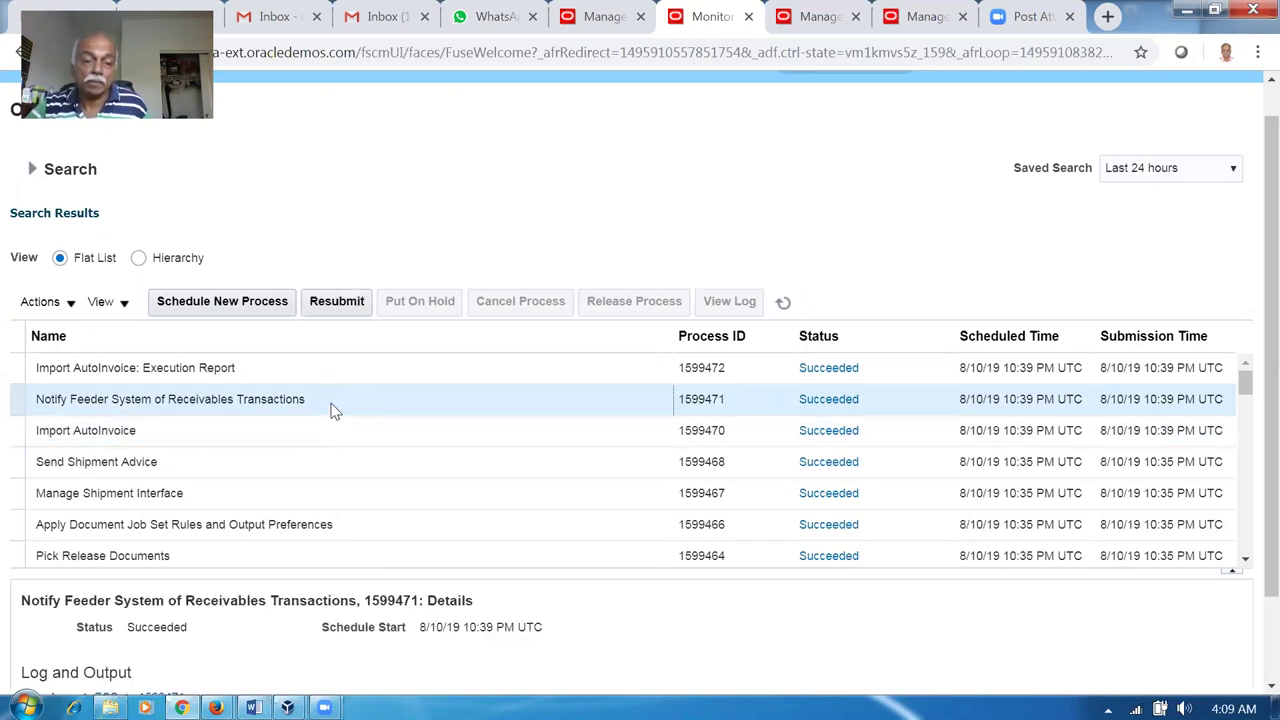
# Return to the sales order's orchestration process, refresh it, and check the progress of the Invoice task in the orchestration plan.
pyautogui.click(585, 30)
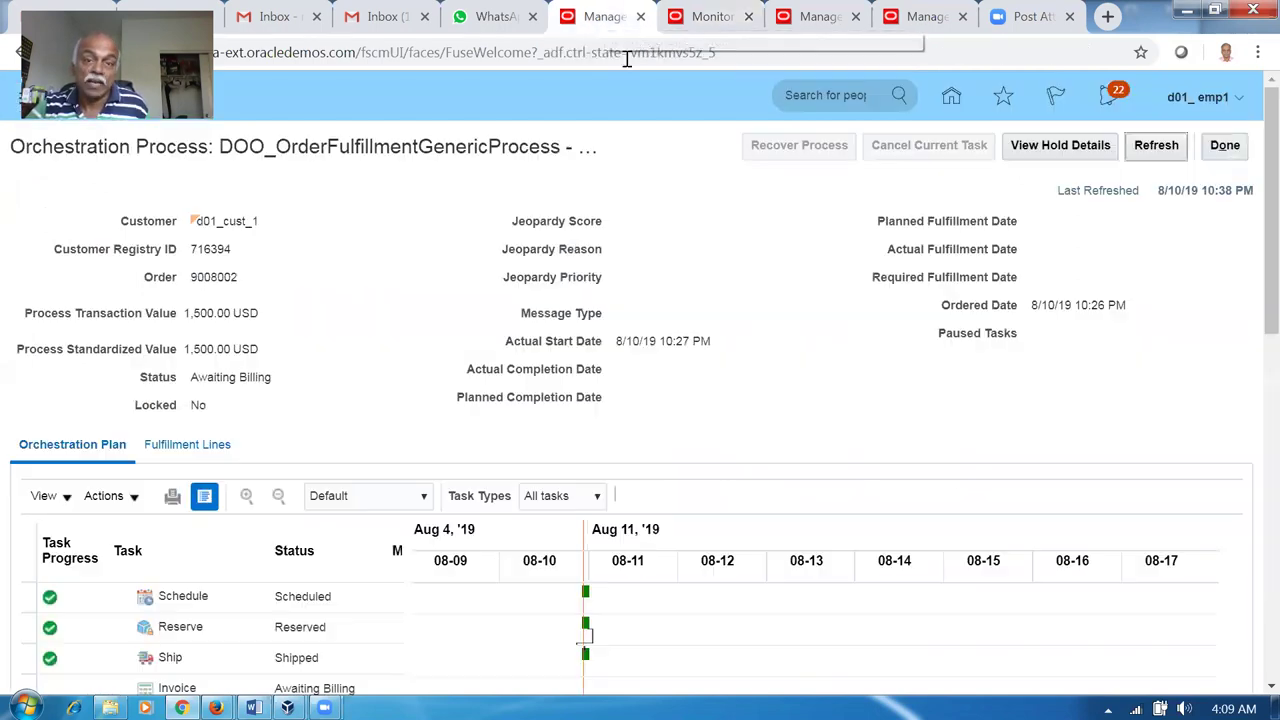
pyautogui.click(1150, 155)
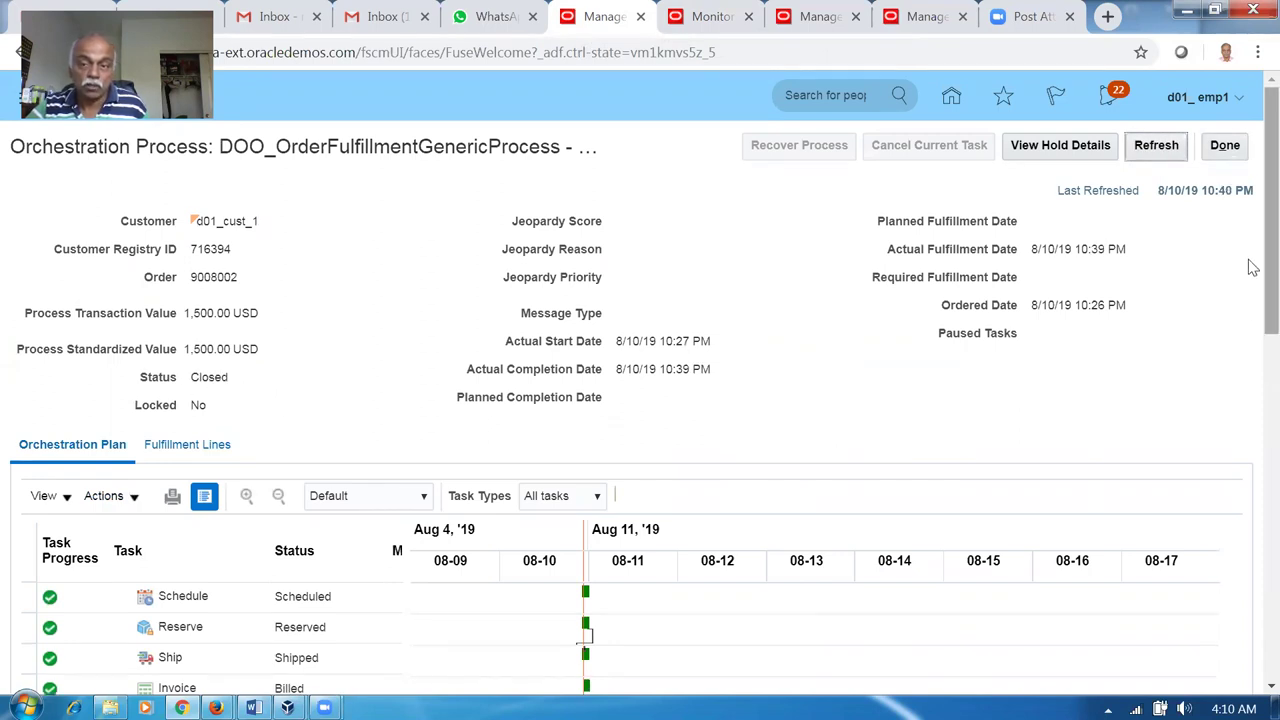
pyautogui.scroll(-3, 1253, 278)
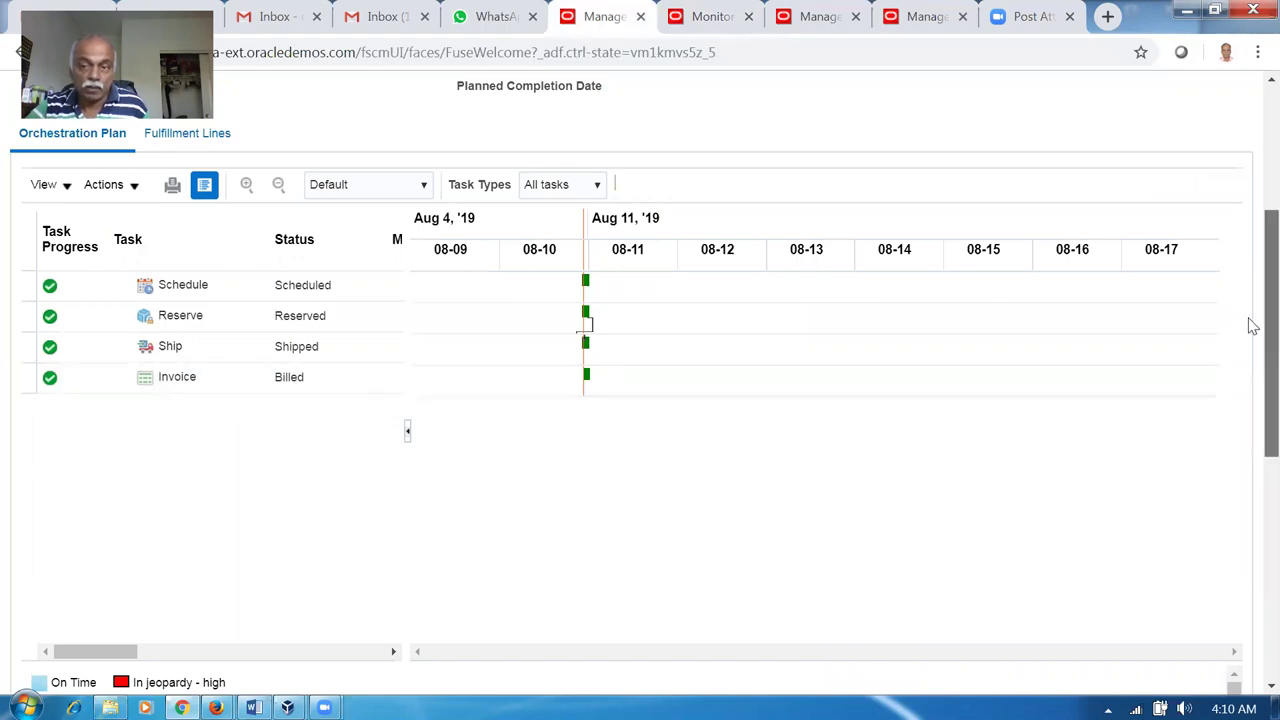
pyautogui.scroll(3, 1250, 320)
# Go back through the fulfillment lines view to the sales order and check the status of the d01_real_time_update order line.
pyautogui.click(1158, 148)
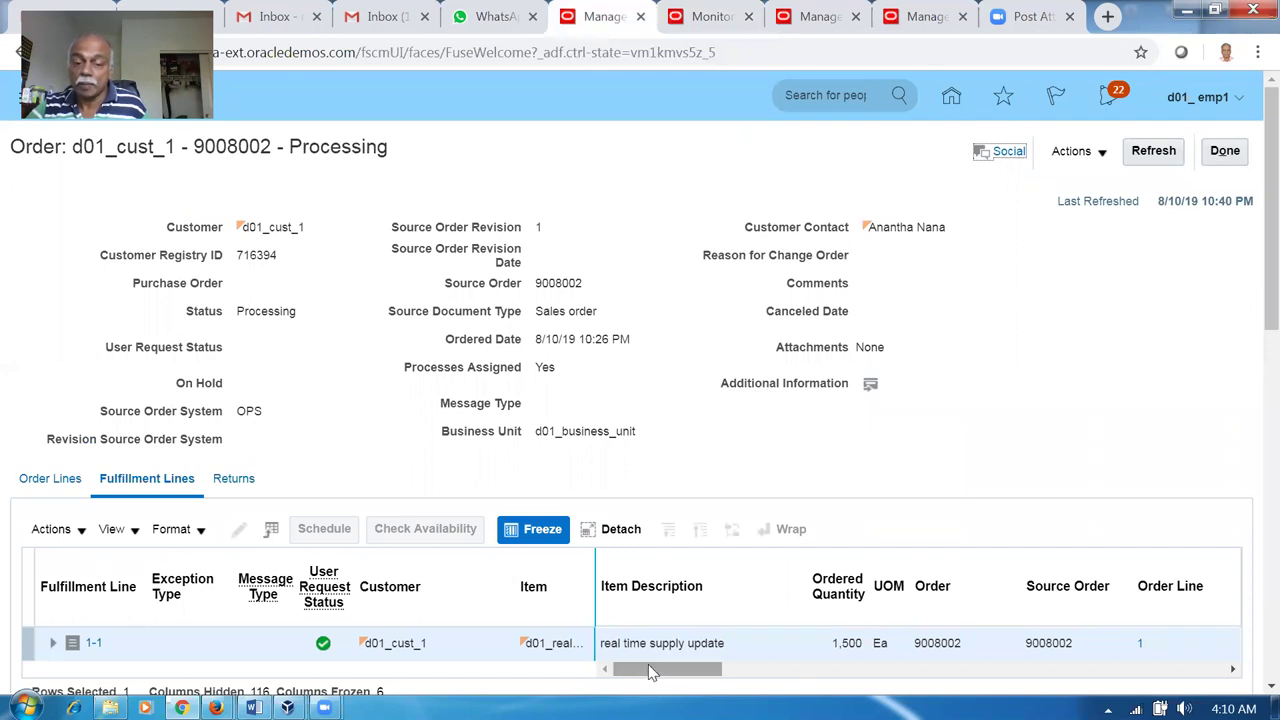
pyautogui.moveTo(646, 674); pyautogui.dragTo(700, 675)
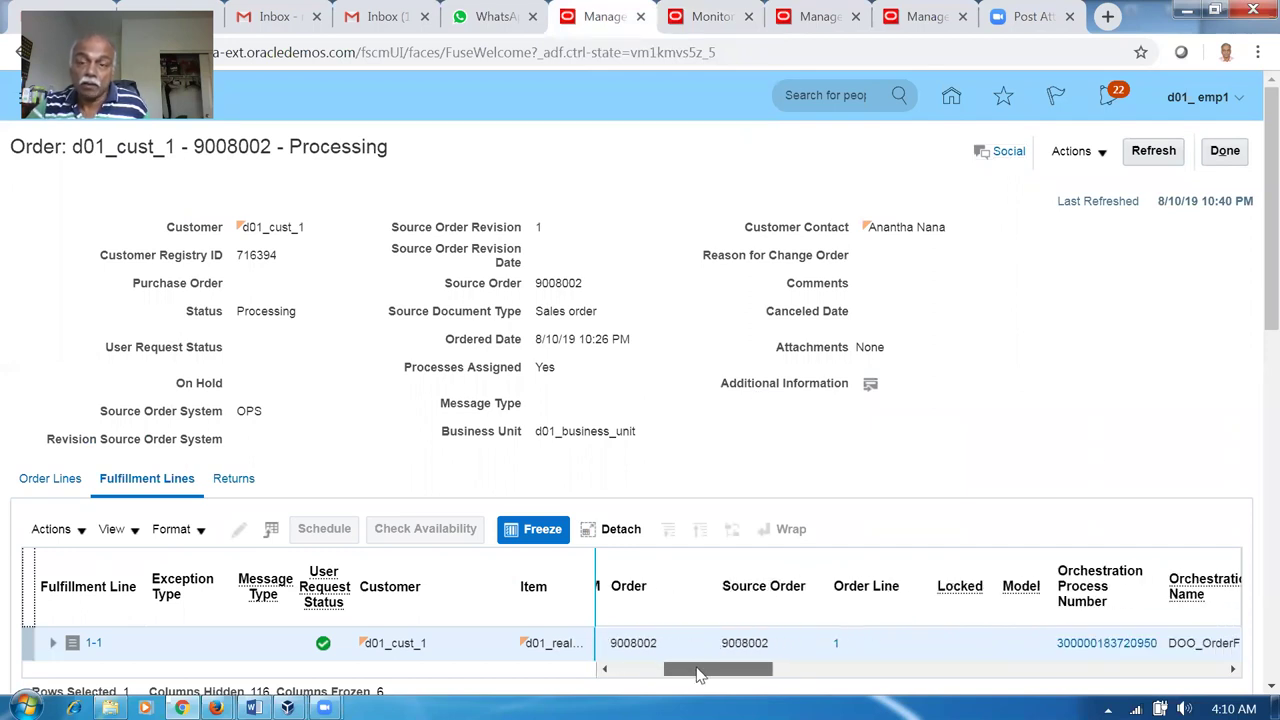
pyautogui.click(1227, 151)
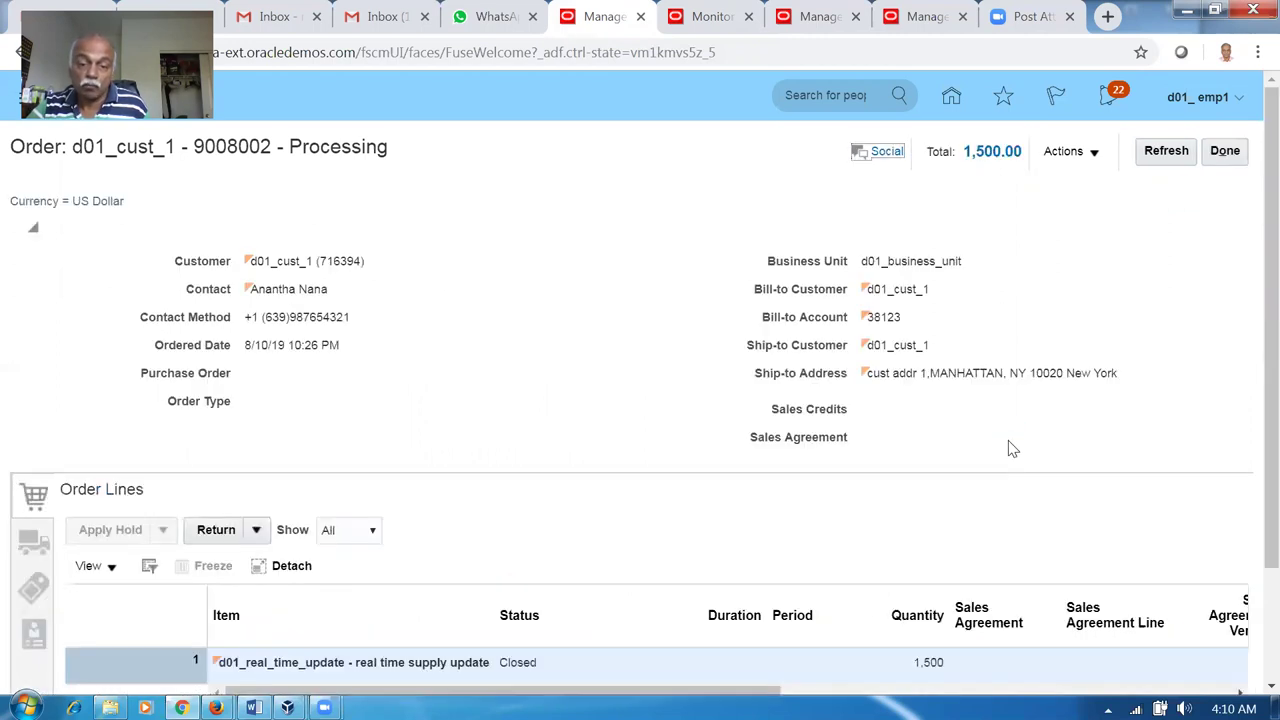
pyautogui.scroll(-3, 1252, 341)
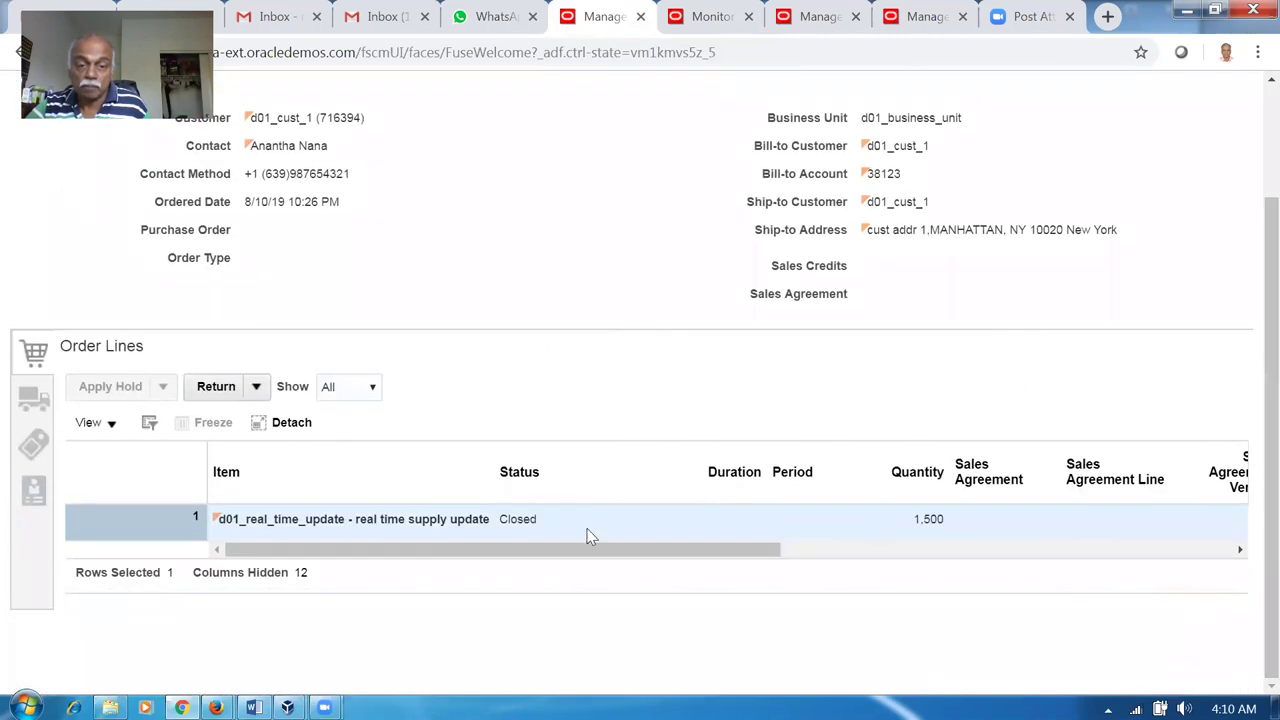